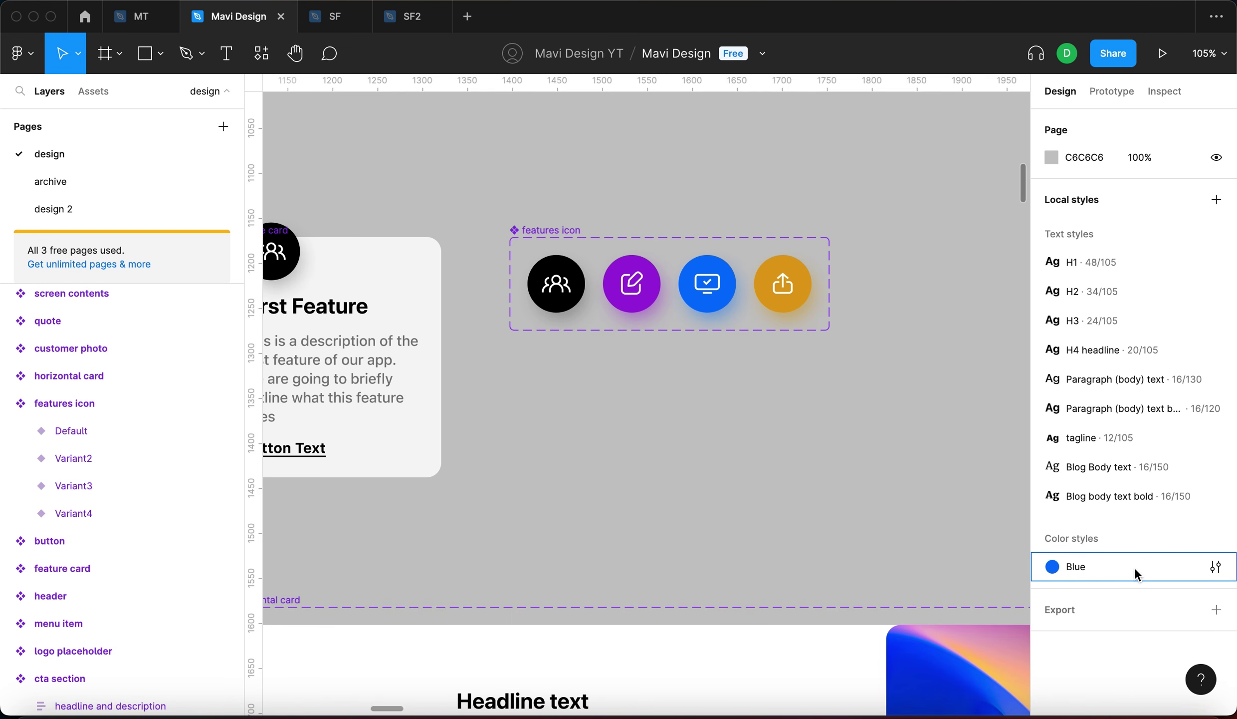
{"action": "left_click", "coordinate": [734, 307]}
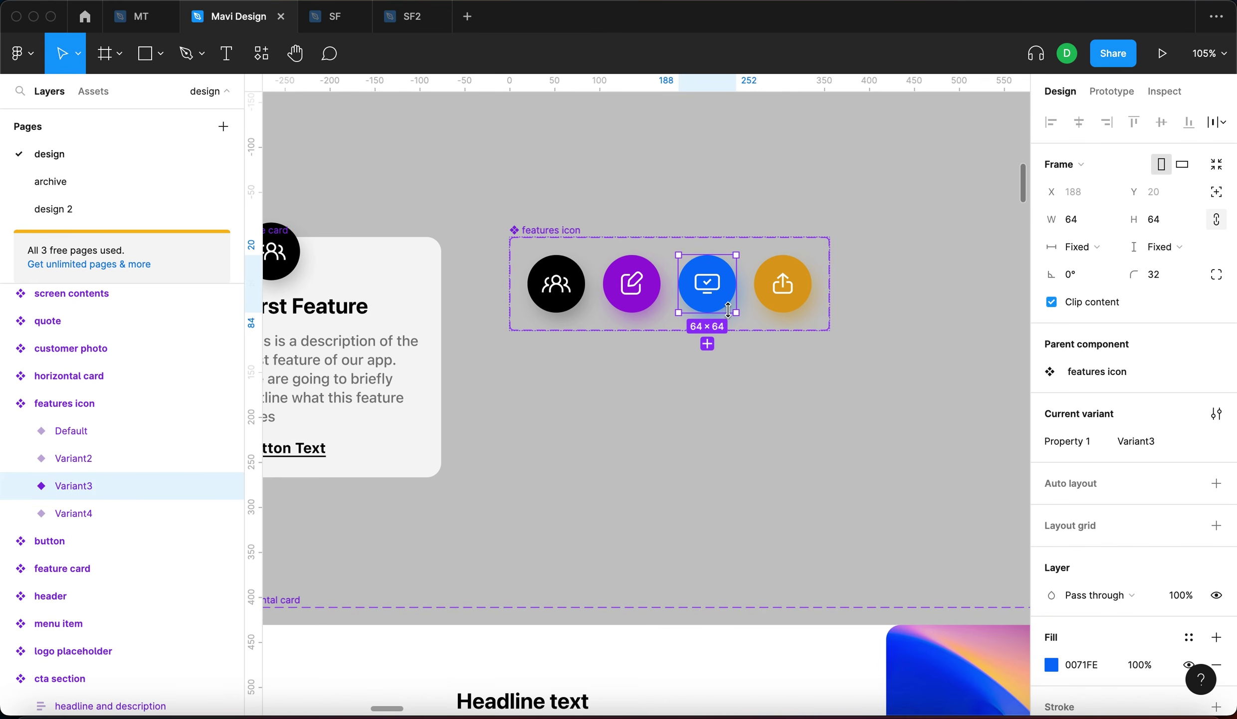
{"action": "left_click", "coordinate": [751, 420]}
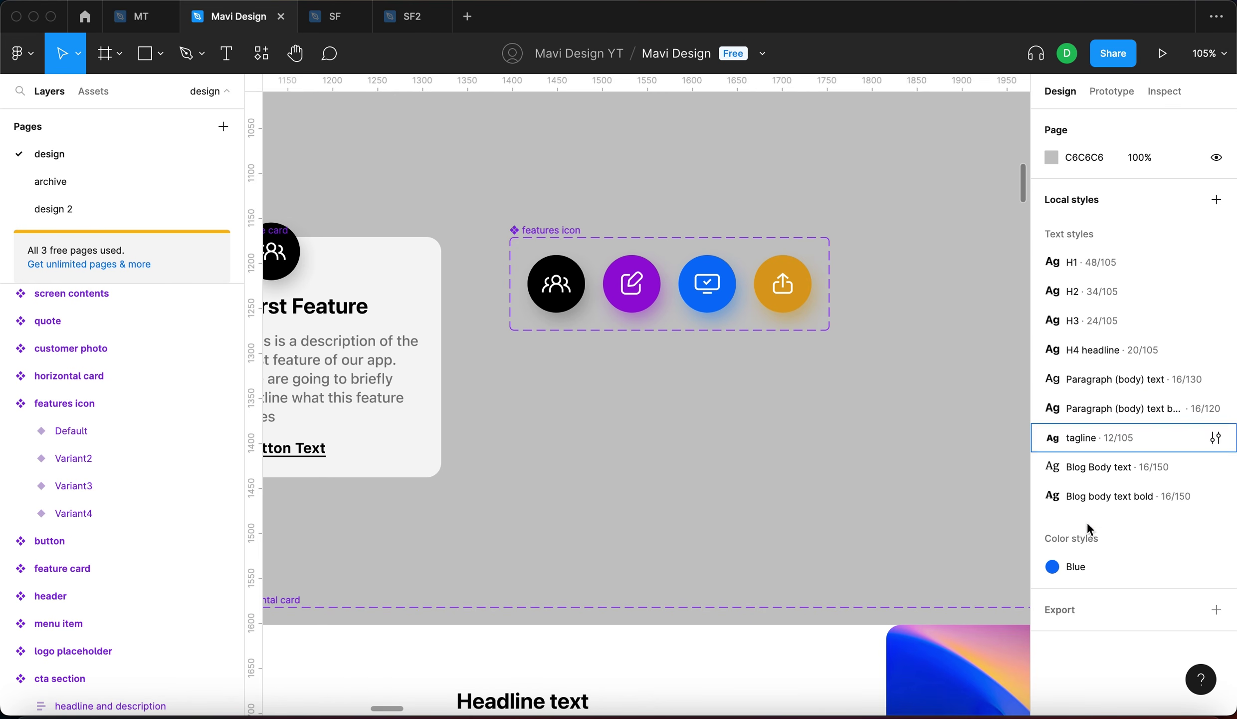
Draw a row of three rectangles, each about 30 × 31, below the features icon component set.
{"action": "scroll", "coordinate": [760, 437], "scroll_direction": "down", "scroll_amount": 3}
{"action": "scroll", "coordinate": [701, 428], "scroll_direction": "up", "scroll_amount": 5}
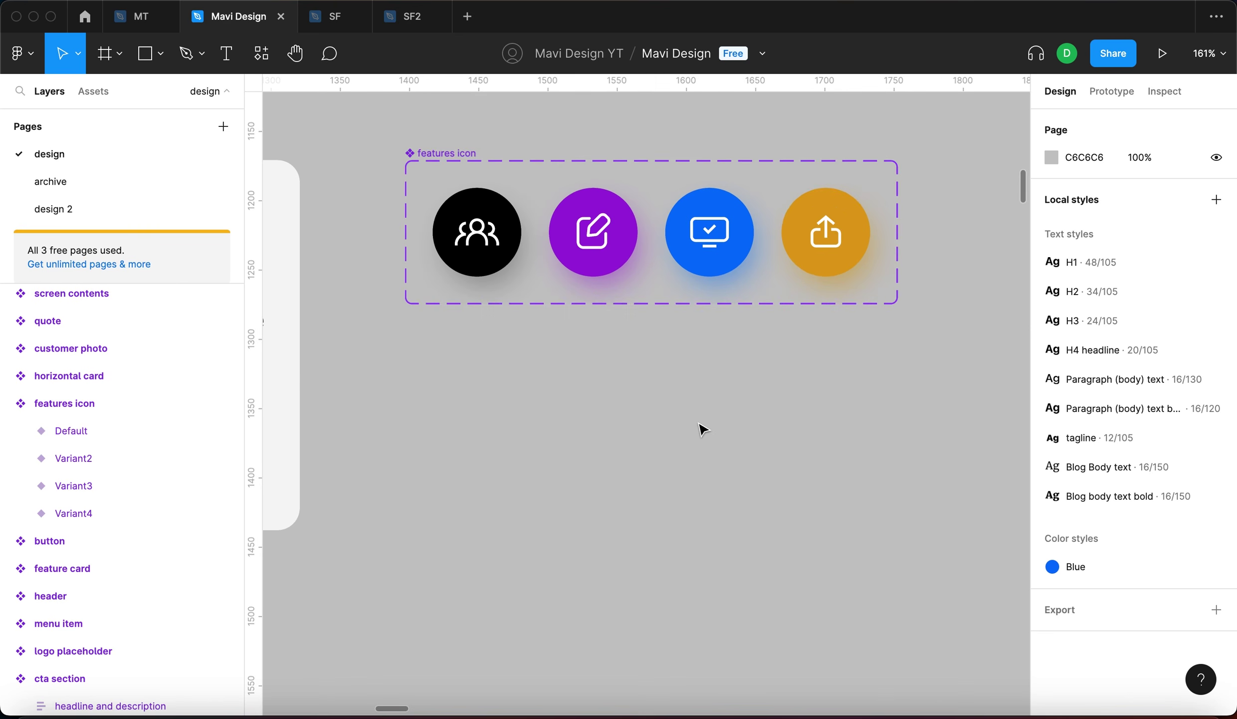
{"action": "left_click_drag", "start_coordinate": [702, 428], "coordinate": [668, 456]}
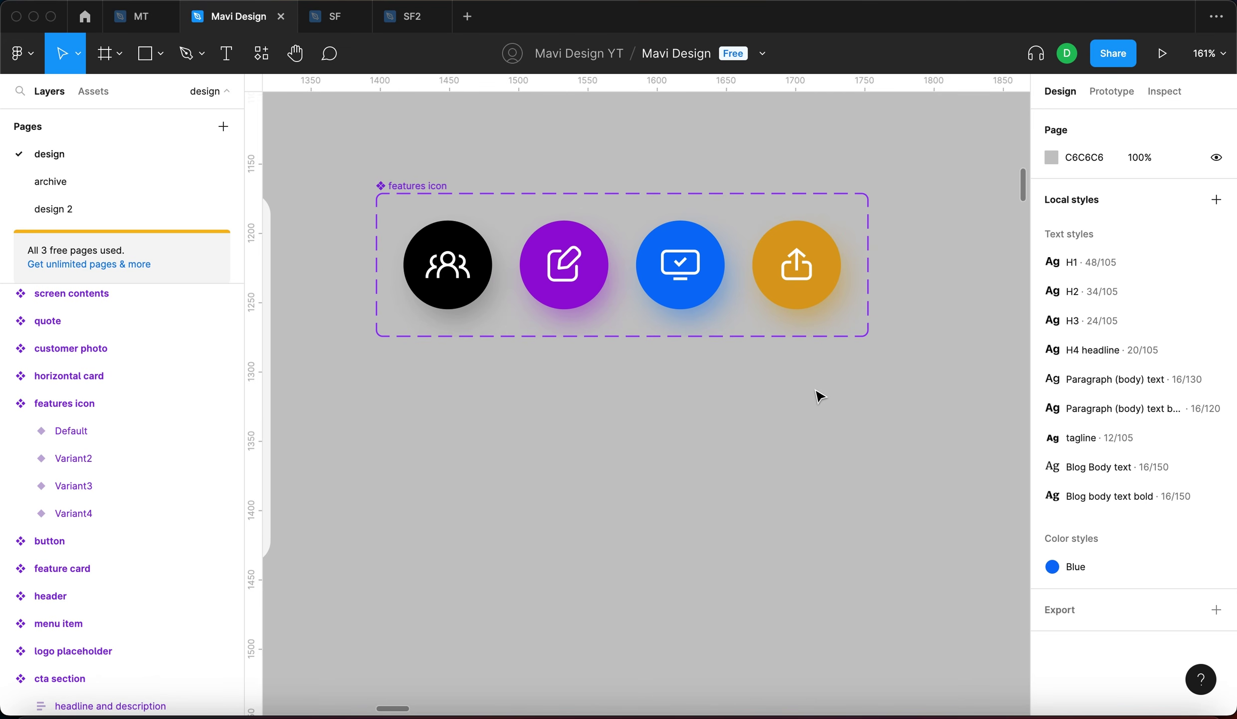
{"action": "key", "text": "r"}
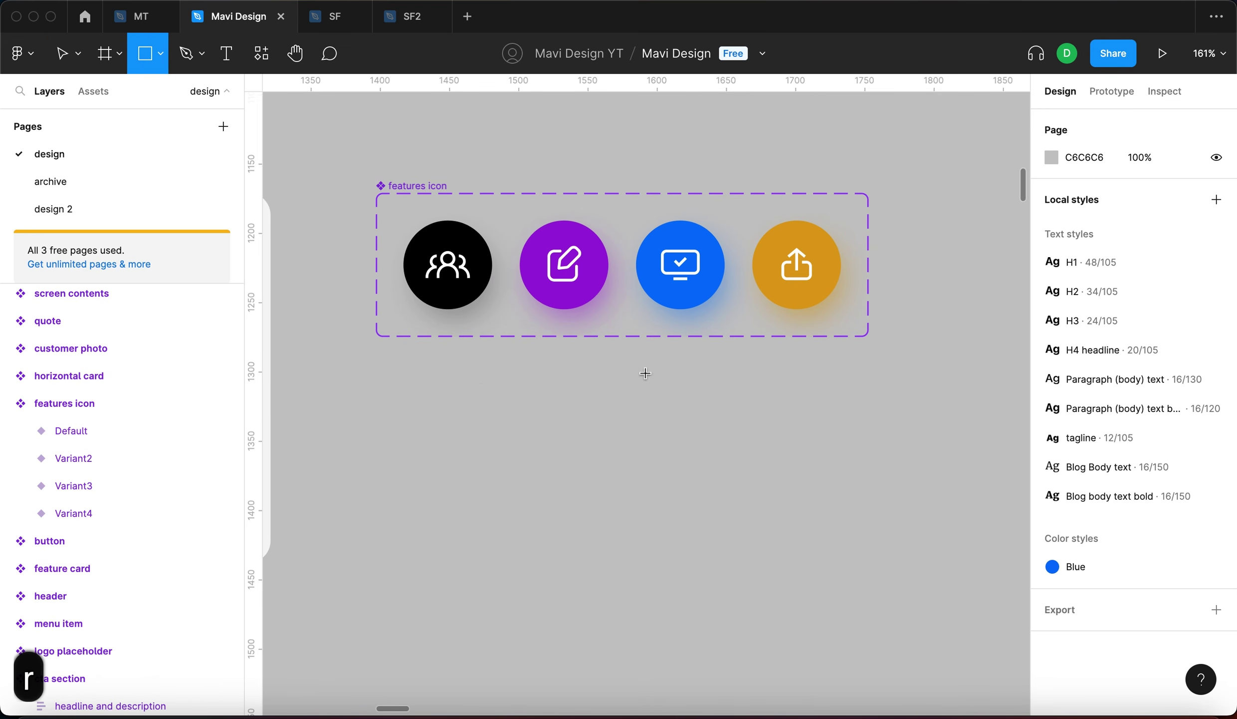
{"action": "mouse_move", "coordinate": [480, 387]}
{"action": "left_mouse_down"}
{"action": "mouse_move", "coordinate": [522, 430]}
{"action": "mouse_move", "coordinate": [567, 413]}
{"action": "mouse_move", "coordinate": [647, 436]}
{"action": "left_mouse_up"}
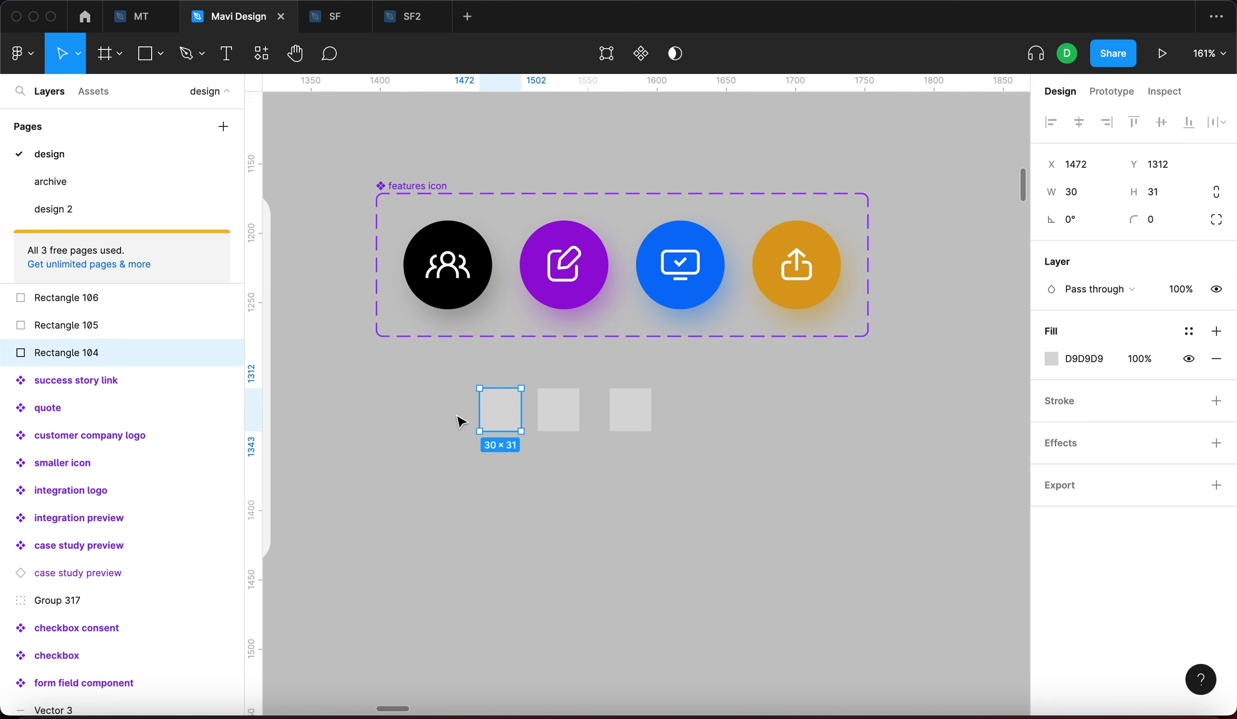
Fill the three rectangles with black, purple and yellow-orange sampled from the first, second and fourth feature icons.
{"action": "key", "text": "i"}
{"action": "left_click", "coordinate": [439, 237]}
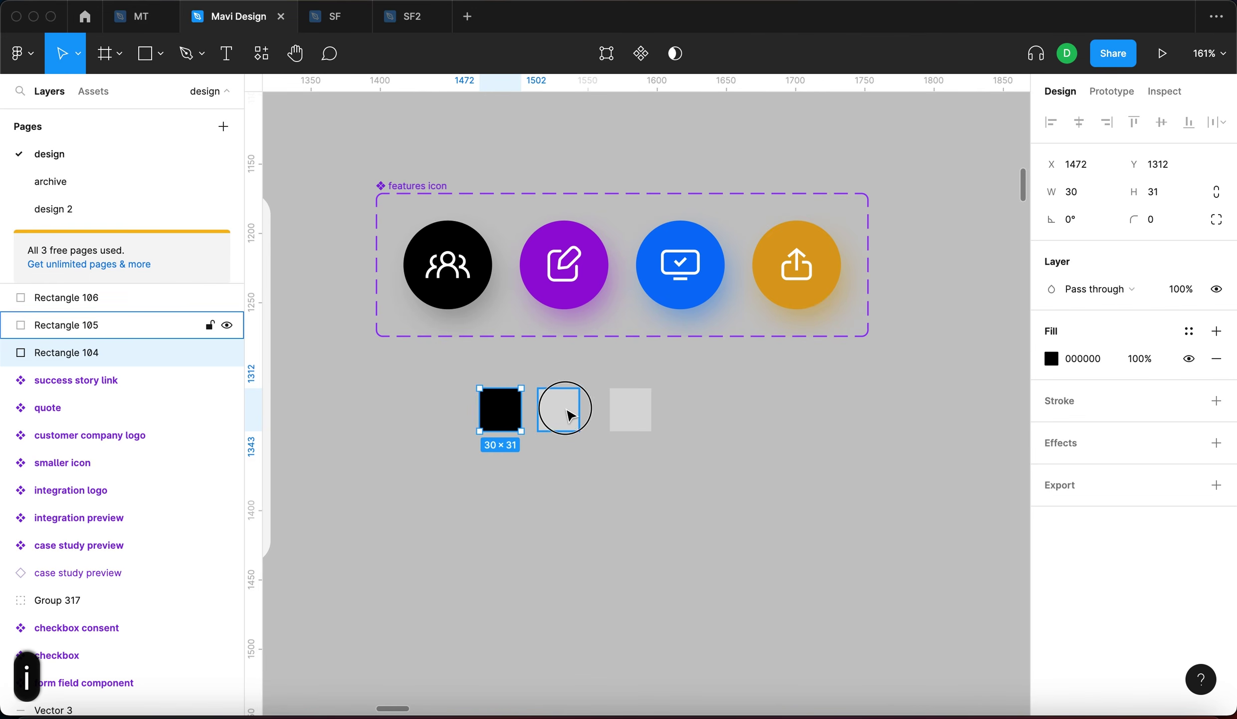
{"action": "left_click", "coordinate": [569, 414]}
{"action": "key", "text": "i"}
{"action": "left_click", "coordinate": [567, 231]}
{"action": "left_click", "coordinate": [630, 406]}
{"action": "key", "text": "i"}
{"action": "left_click", "coordinate": [811, 258]}
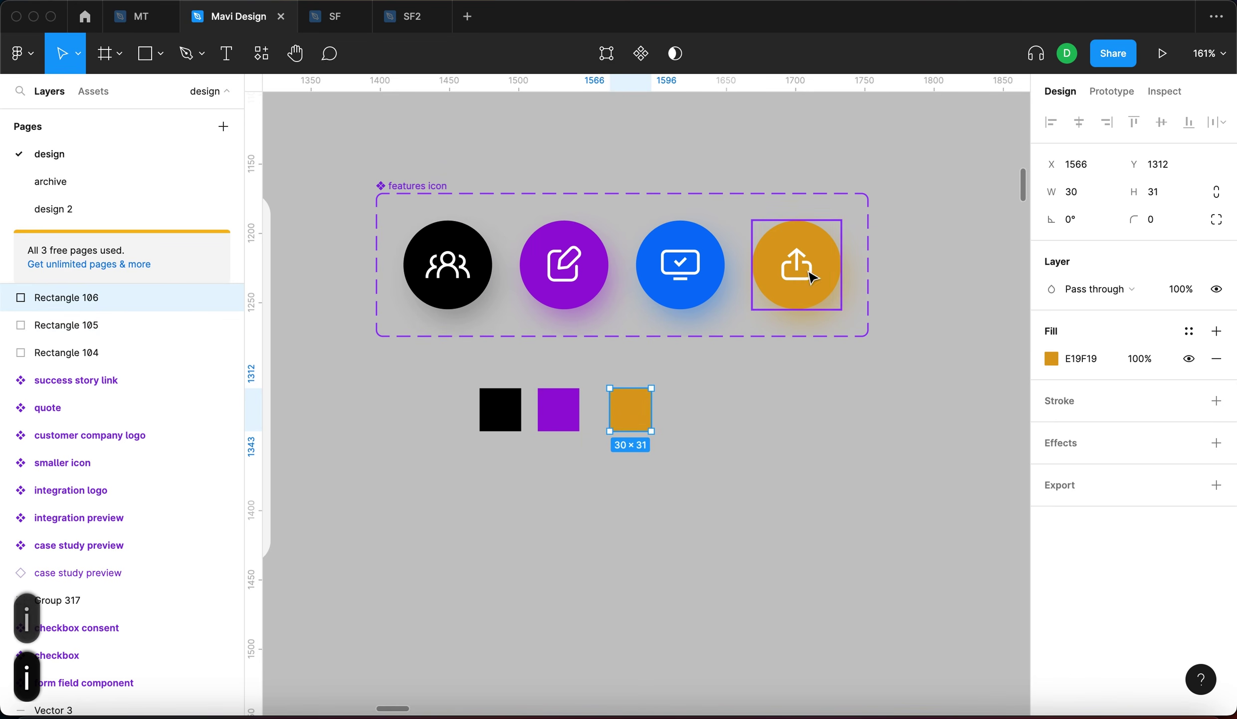
{"action": "key", "text": "Escape"}
{"action": "left_click", "coordinate": [748, 439]}
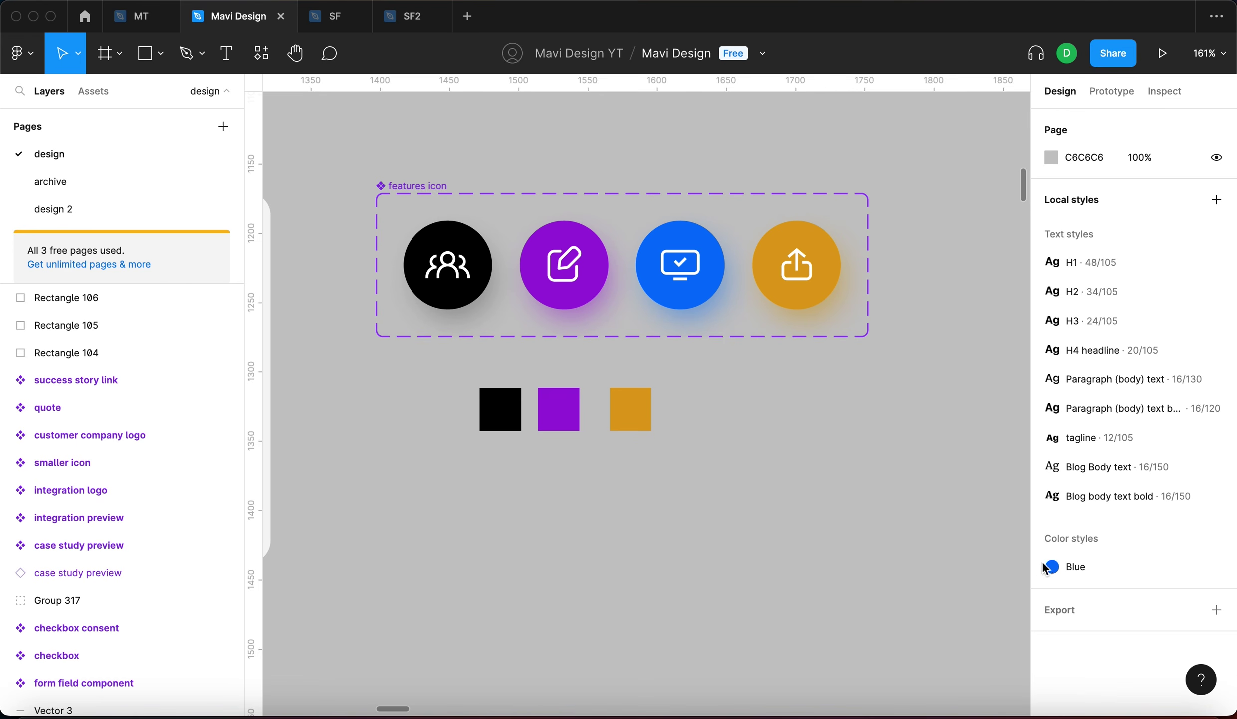
Create a color style named Black from the first rectangle's fill.
{"action": "key", "text": "Tab"}
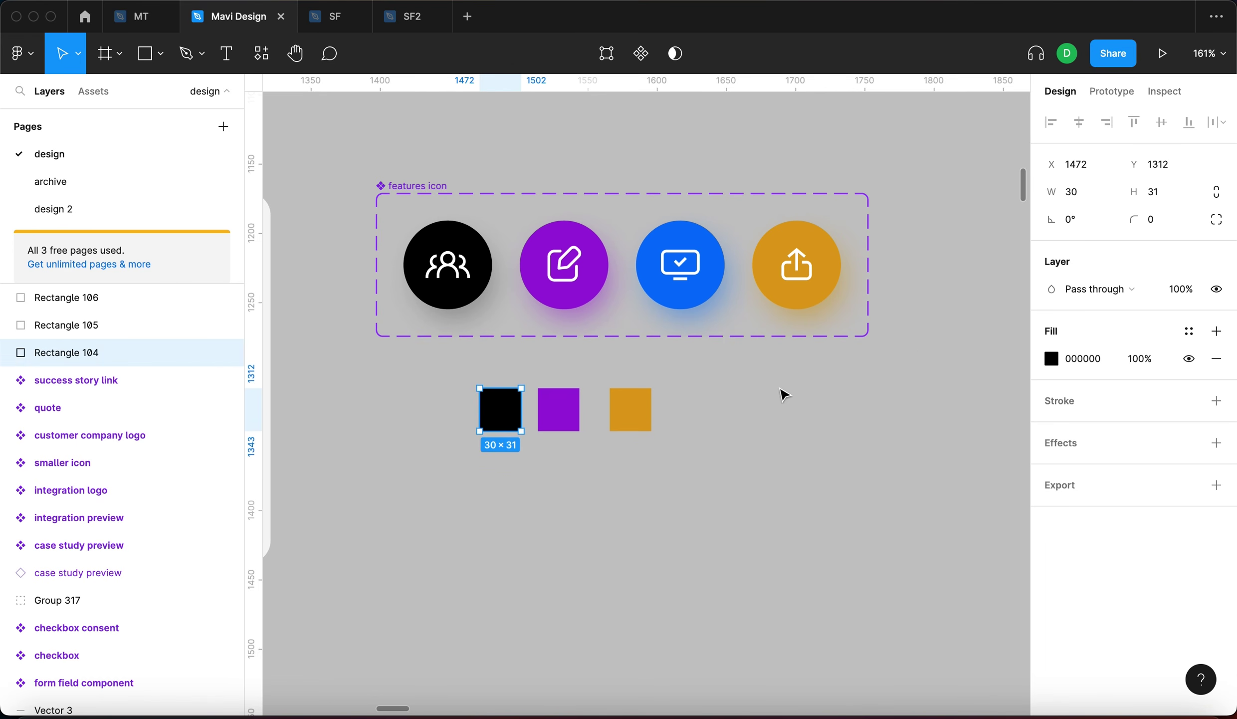
{"action": "left_click", "coordinate": [1190, 332]}
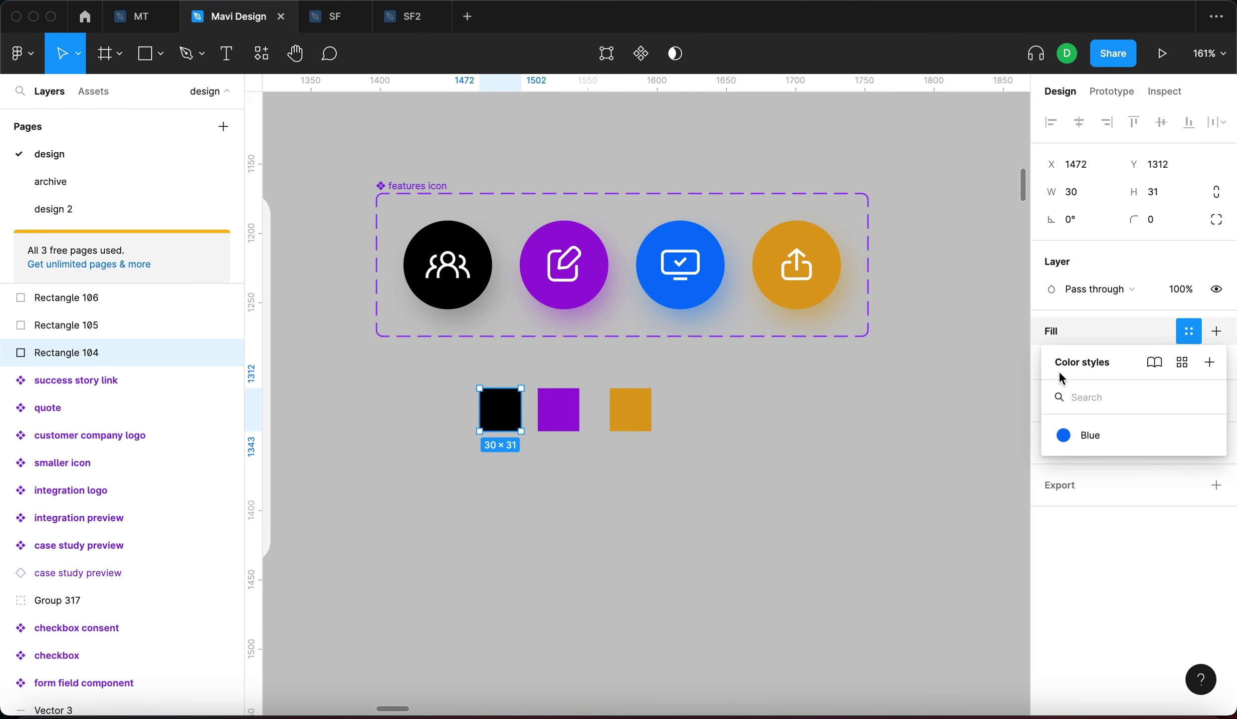
{"action": "left_click", "coordinate": [1208, 363]}
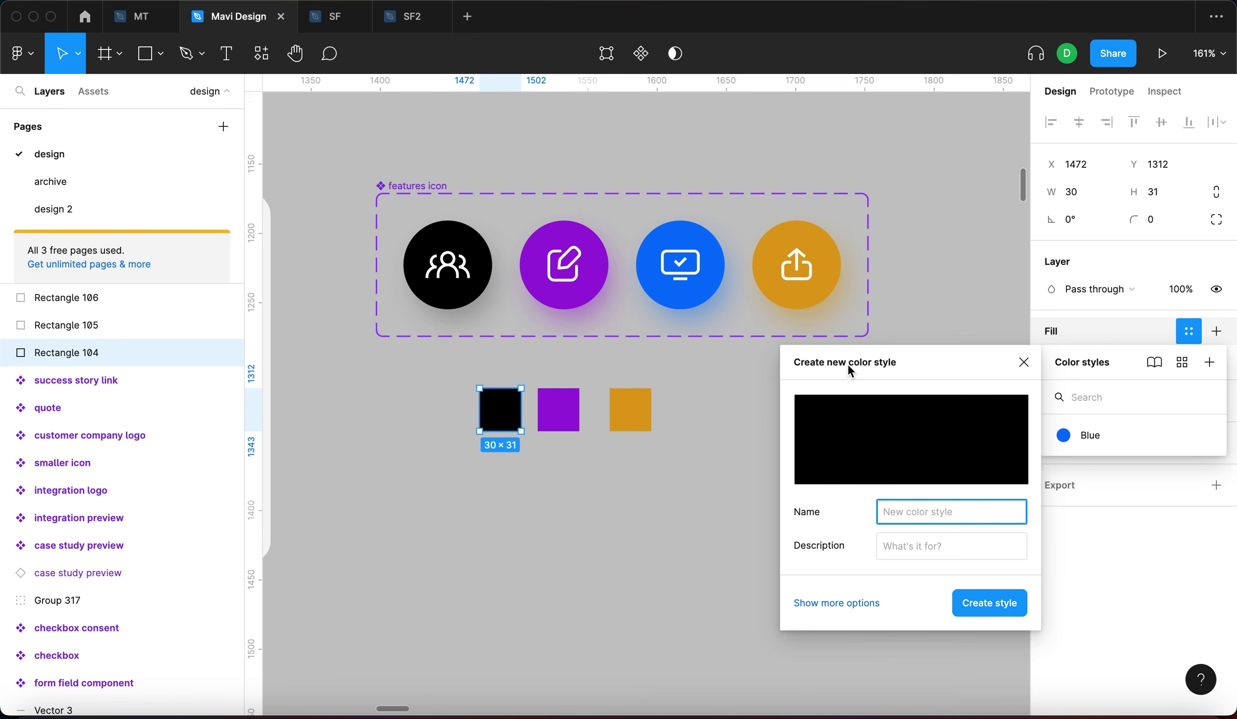
{"action": "type", "text": "Black"}
{"action": "left_click", "coordinate": [990, 603]}
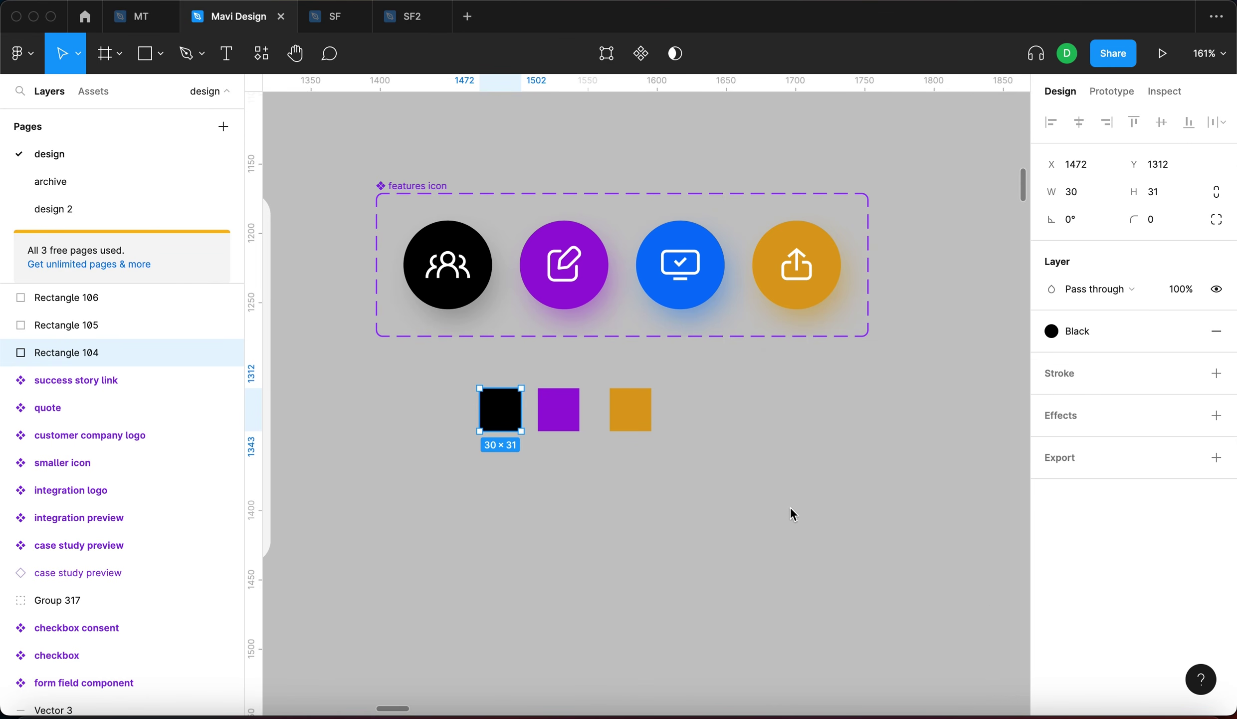
{"action": "left_click", "coordinate": [809, 498]}
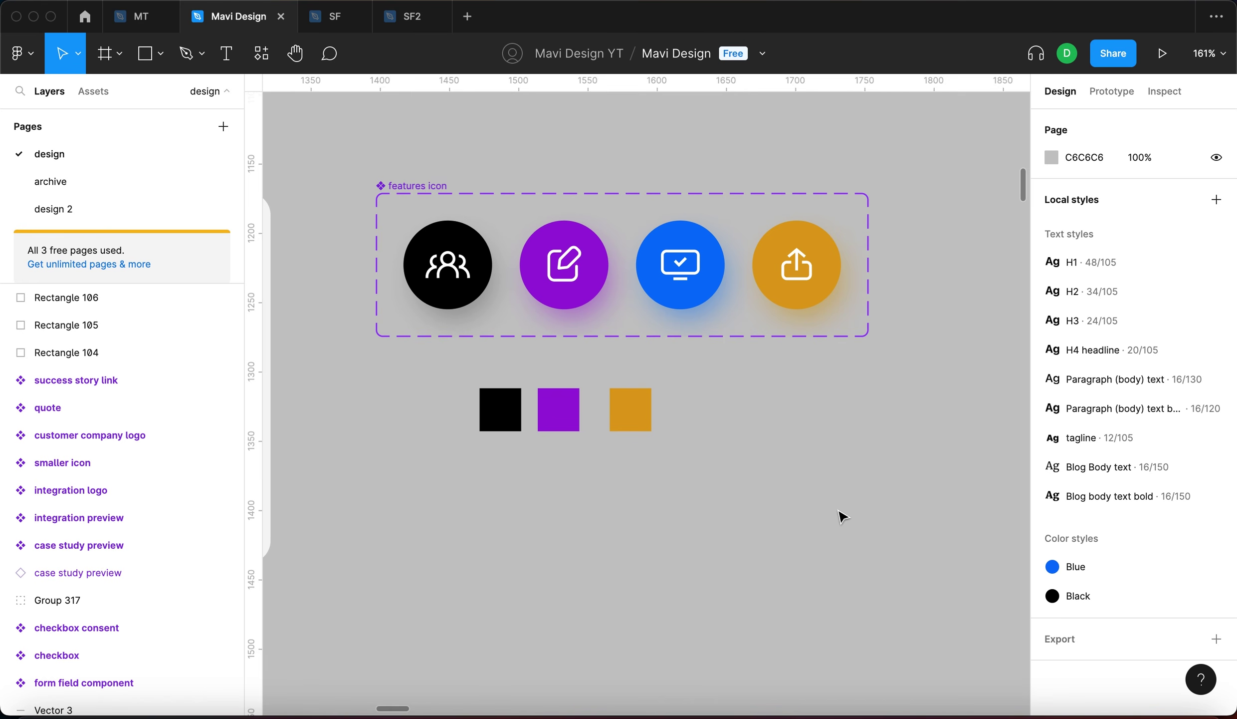
Create a color style named Purple from the second rectangle's fill.
{"action": "left_click", "coordinate": [569, 417]}
{"action": "left_click", "coordinate": [1189, 331]}
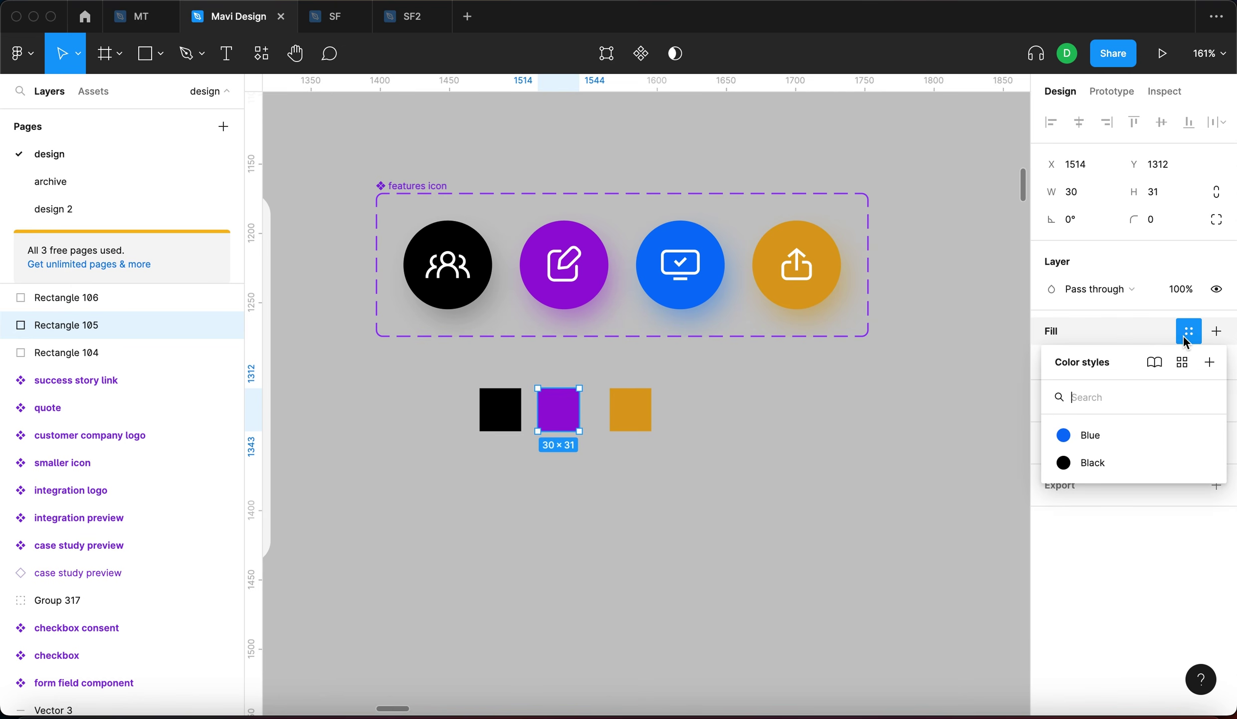
{"action": "left_click", "coordinate": [1208, 362]}
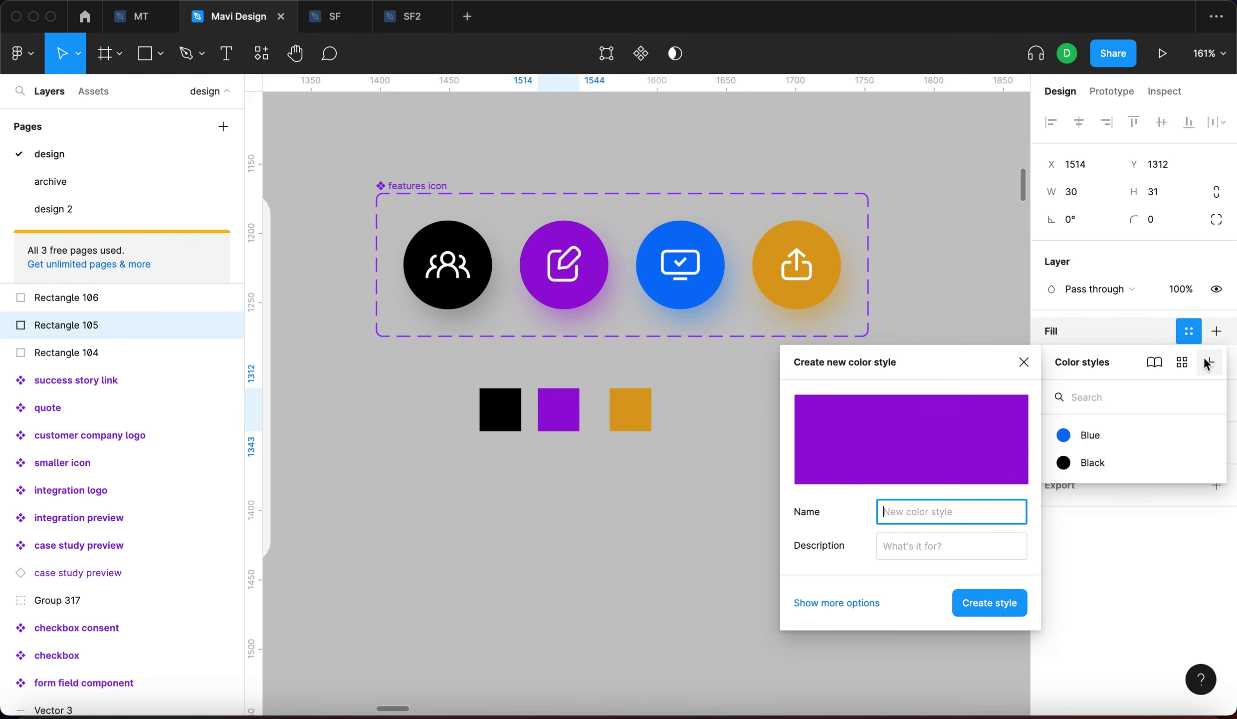
{"action": "type", "text": "Purple"}
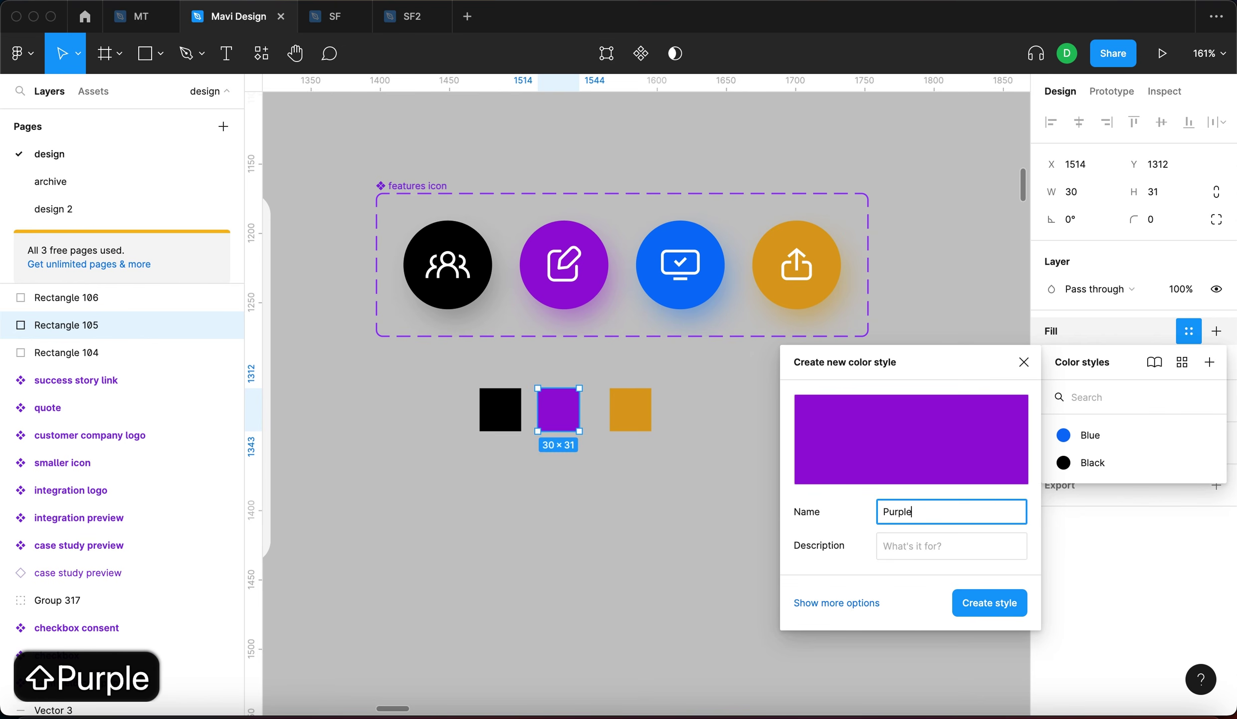
{"action": "key", "text": "Return"}
Create a color style named Yellow from the third rectangle's fill.
{"action": "left_click", "coordinate": [630, 409]}
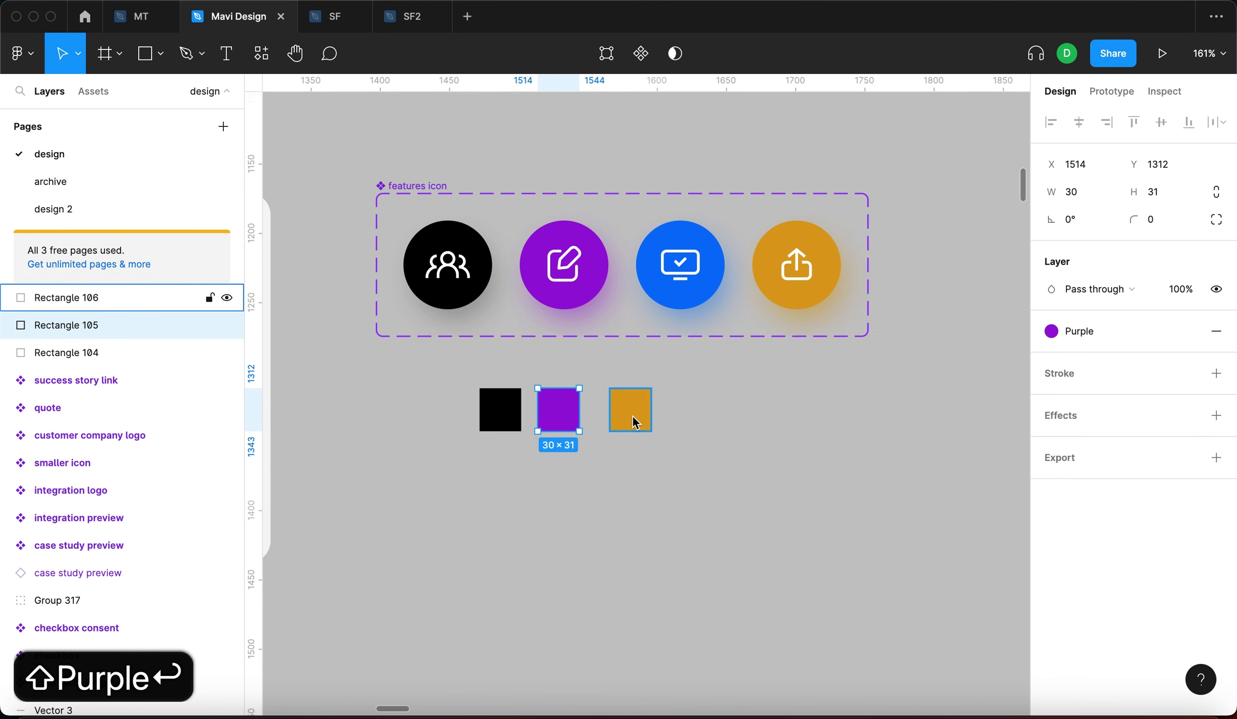
{"action": "left_click", "coordinate": [1189, 332]}
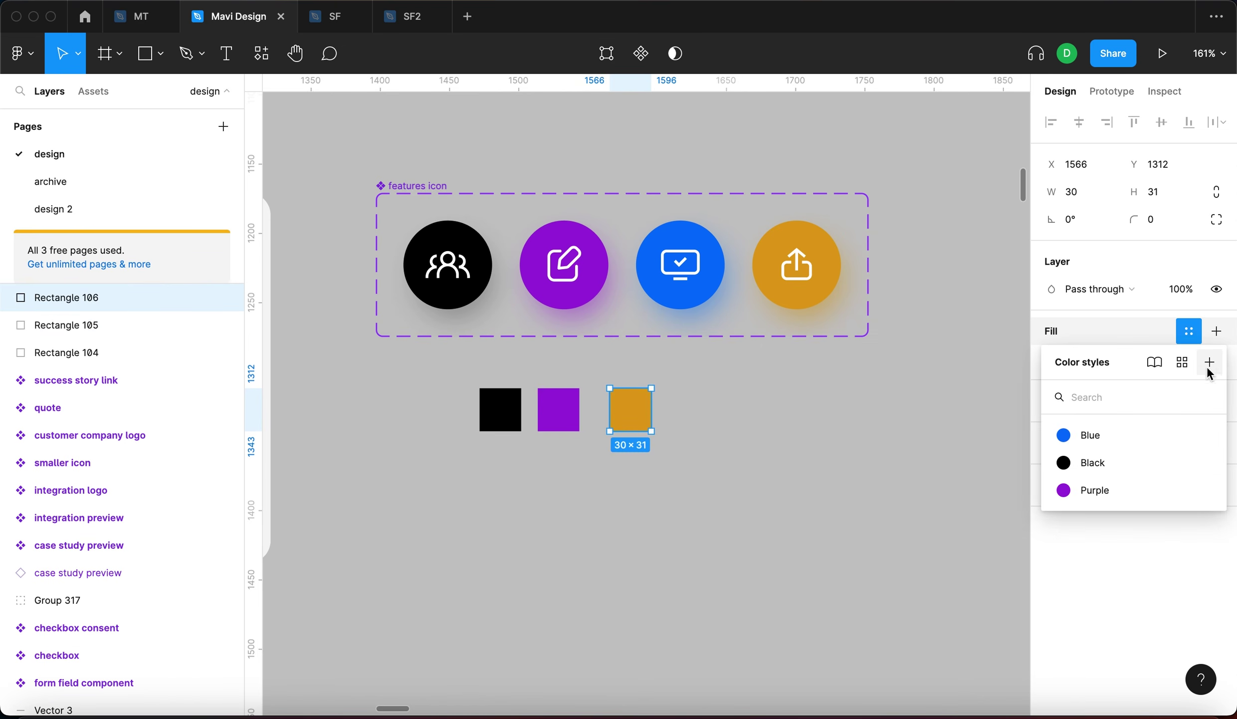
{"action": "left_click", "coordinate": [1210, 362]}
{"action": "type", "text": "Yellow"}
{"action": "key", "text": "Return"}
{"action": "left_click", "coordinate": [784, 514]}
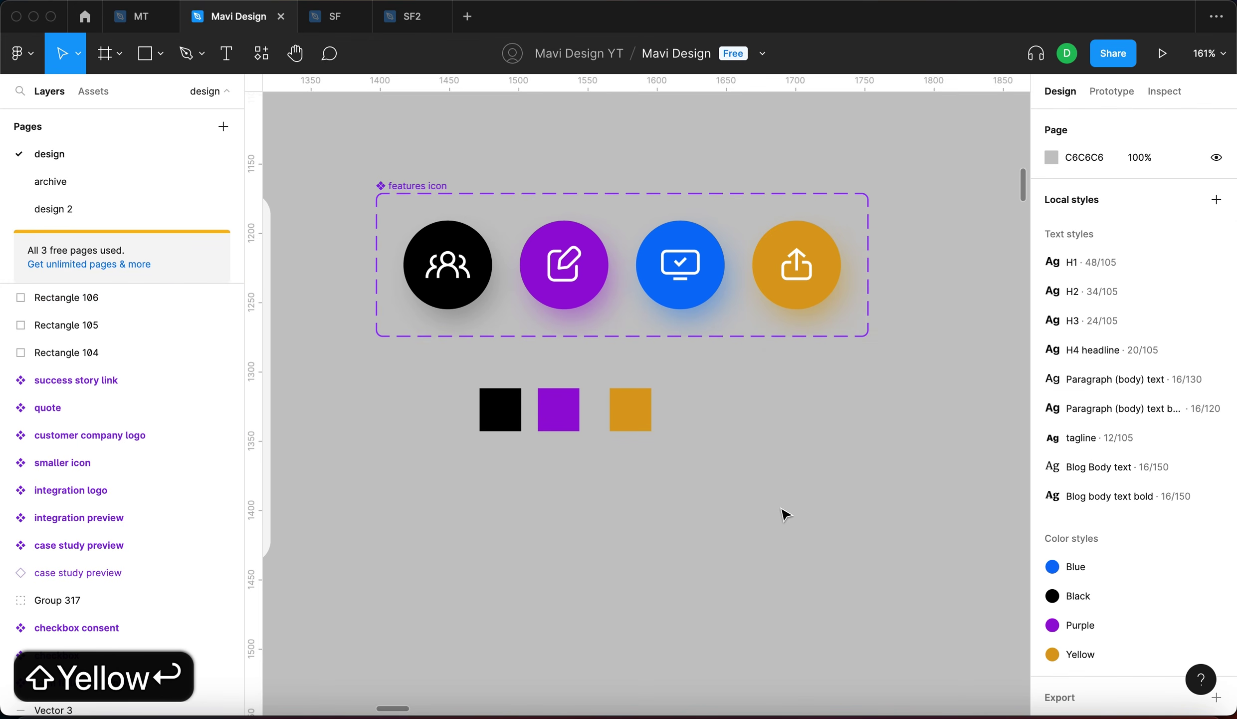
Try the Black, Blue and Purple color styles one after another as the fill of the third rectangle.
{"action": "scroll", "coordinate": [798, 524], "scroll_direction": "left", "scroll_amount": 3}
{"action": "scroll", "coordinate": [754, 498], "scroll_direction": "right", "scroll_amount": 5}
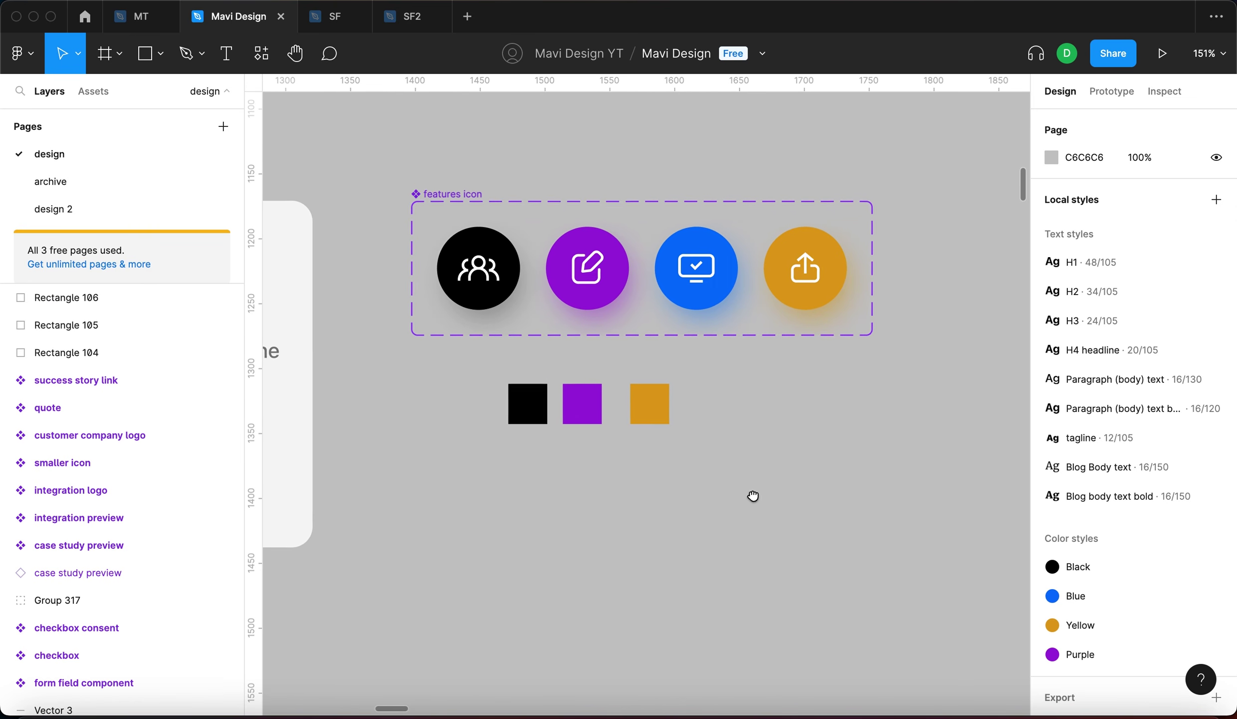
{"action": "left_click", "coordinate": [642, 423]}
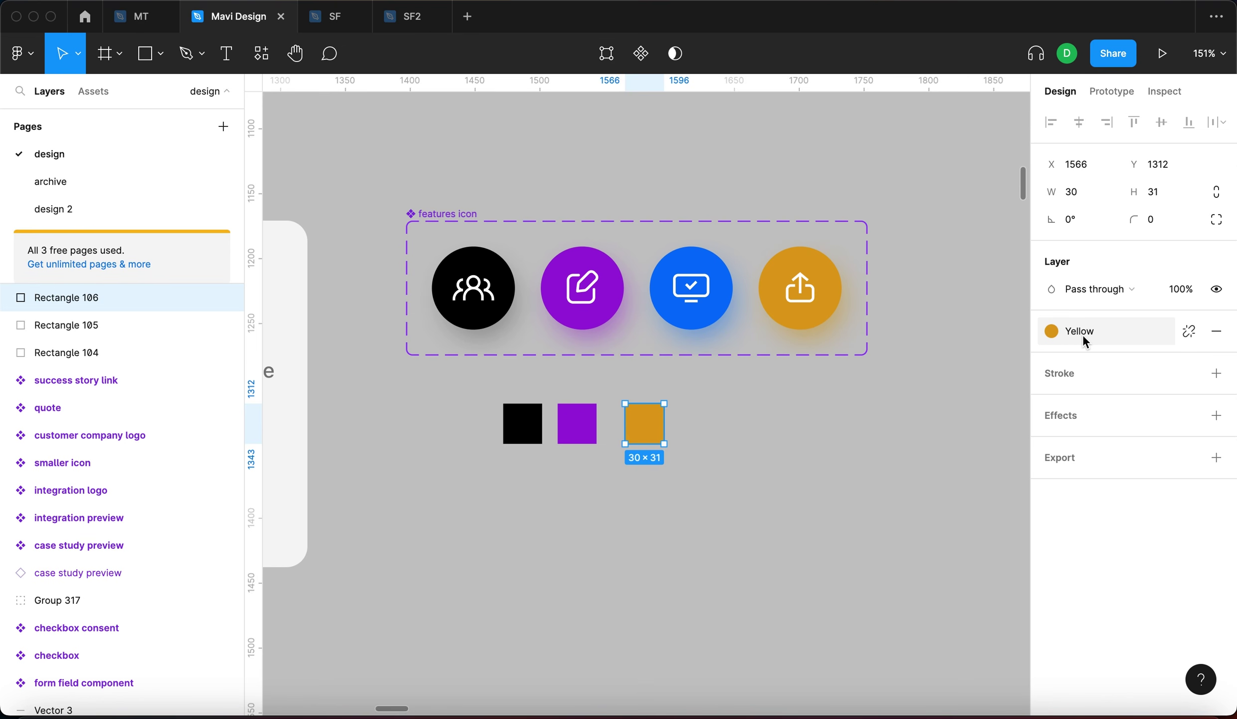
{"action": "left_click", "coordinate": [1112, 329]}
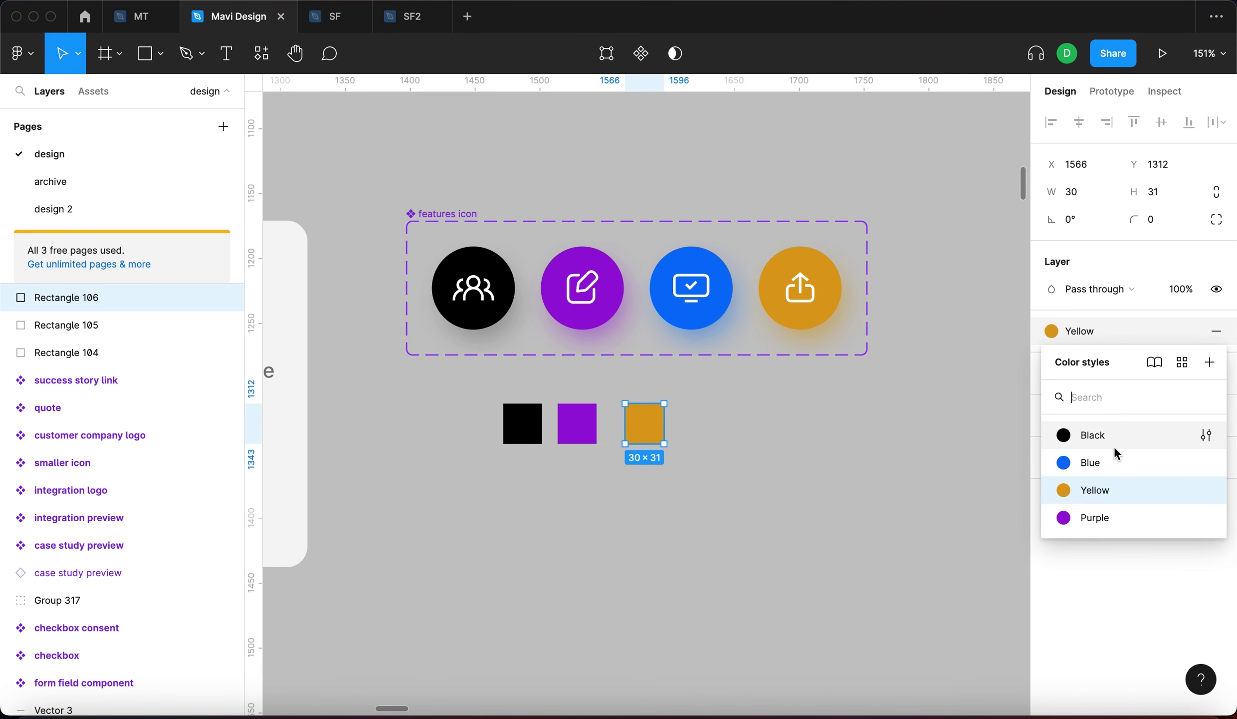
{"action": "left_click", "coordinate": [1114, 444]}
{"action": "left_click", "coordinate": [1096, 337]}
{"action": "left_click", "coordinate": [1115, 462]}
{"action": "left_click", "coordinate": [1114, 332]}
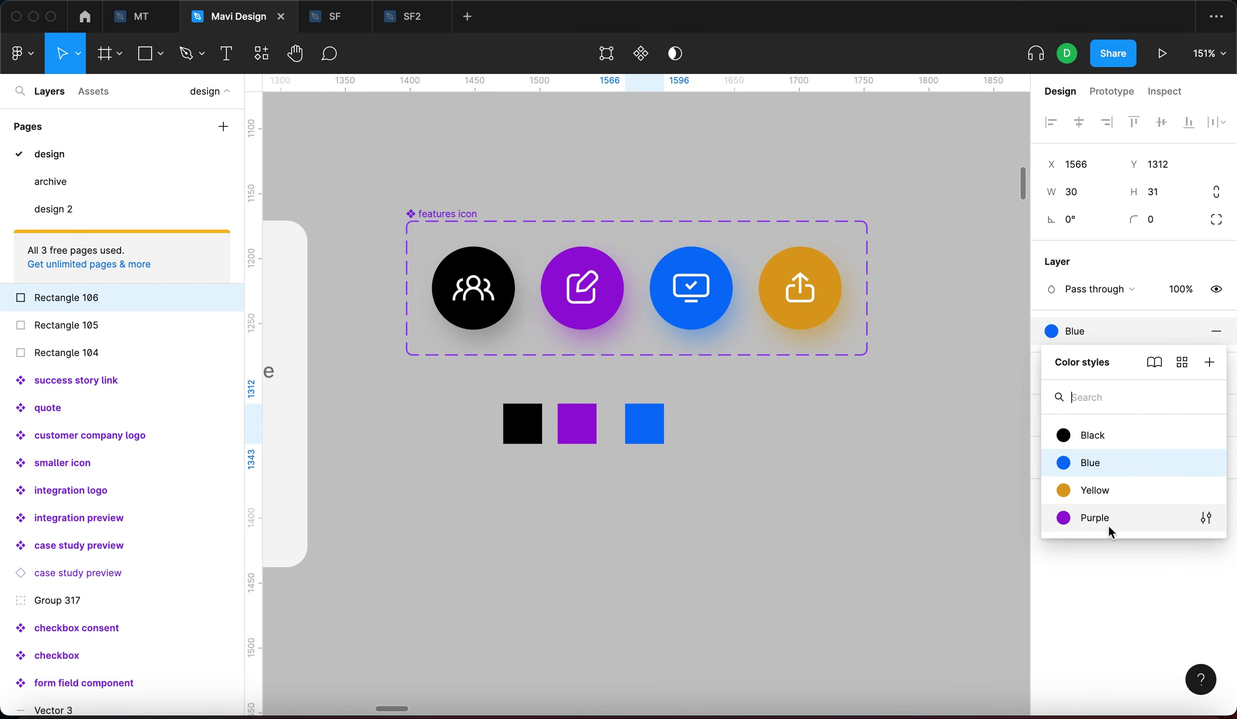
{"action": "left_click", "coordinate": [1110, 517]}
{"action": "left_click", "coordinate": [706, 483]}
{"action": "scroll", "coordinate": [710, 489], "scroll_direction": "left", "scroll_amount": 5}
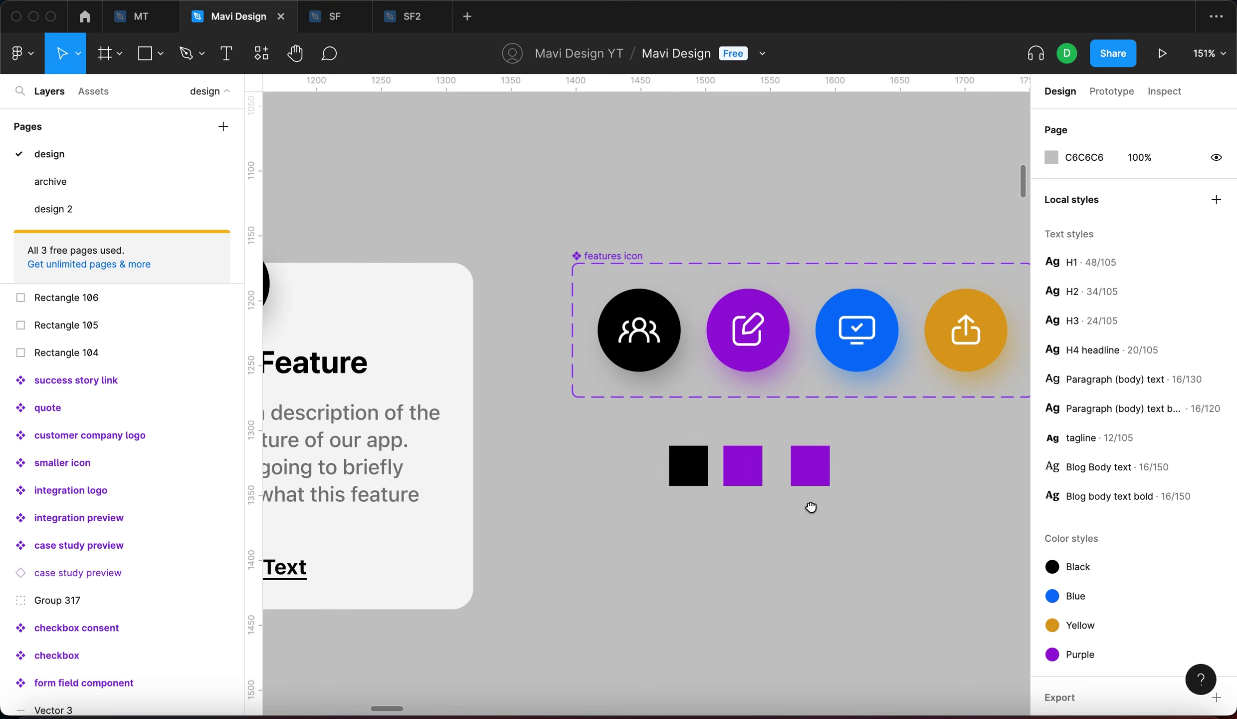
{"action": "scroll", "coordinate": [1140, 624], "scroll_direction": "down", "scroll_amount": 2}
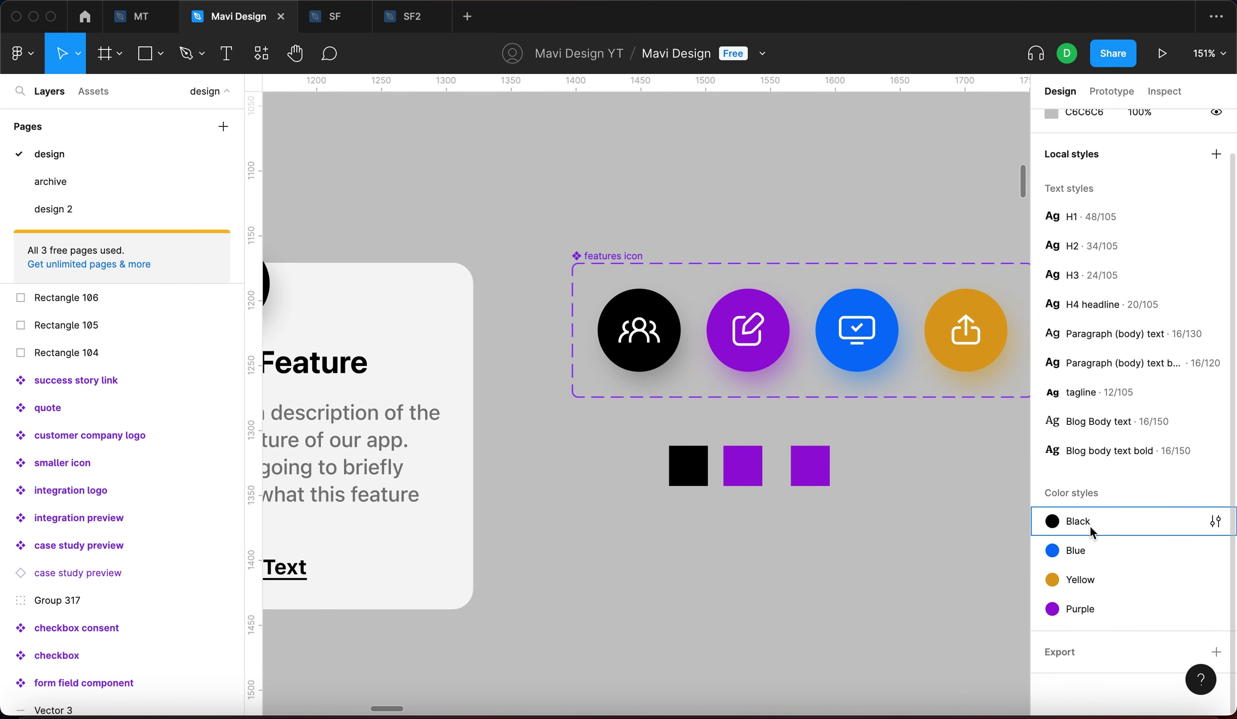
Switch the third rectangle's fill to the Black color style.
{"action": "left_click", "coordinate": [814, 469]}
{"action": "left_click", "coordinate": [1063, 340]}
{"action": "left_click", "coordinate": [1083, 434]}
{"action": "left_click", "coordinate": [914, 503]}
{"action": "scroll", "coordinate": [898, 524], "scroll_direction": "right", "scroll_amount": 2}
{"action": "scroll", "coordinate": [899, 524], "scroll_direction": "up", "scroll_amount": 2}
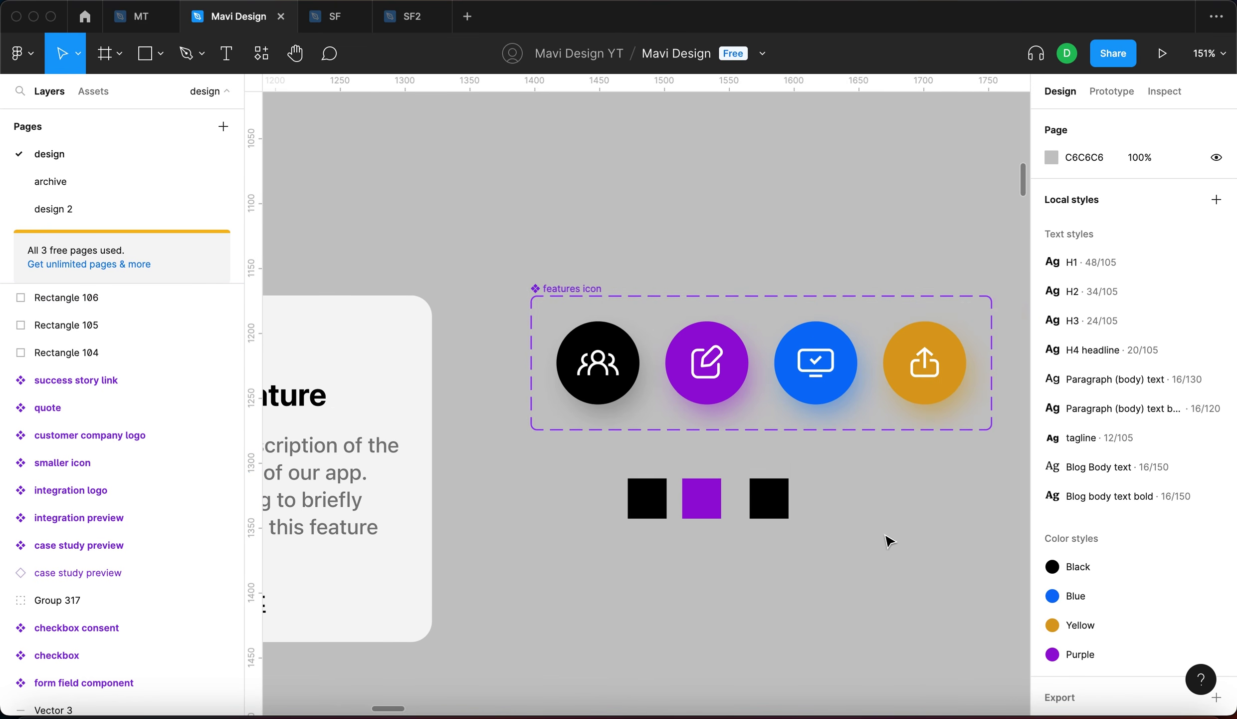
{"action": "scroll", "coordinate": [889, 539], "scroll_direction": "up", "scroll_amount": 1}
{"action": "scroll", "coordinate": [798, 521], "scroll_direction": "right", "scroll_amount": 3}
{"action": "scroll", "coordinate": [799, 521], "scroll_direction": "down", "scroll_amount": 2}
Add a stroke to the third rectangle using the Yellow color style.
{"action": "left_click", "coordinate": [659, 450]}
{"action": "left_click", "coordinate": [709, 449]}
{"action": "left_click", "coordinate": [662, 449]}
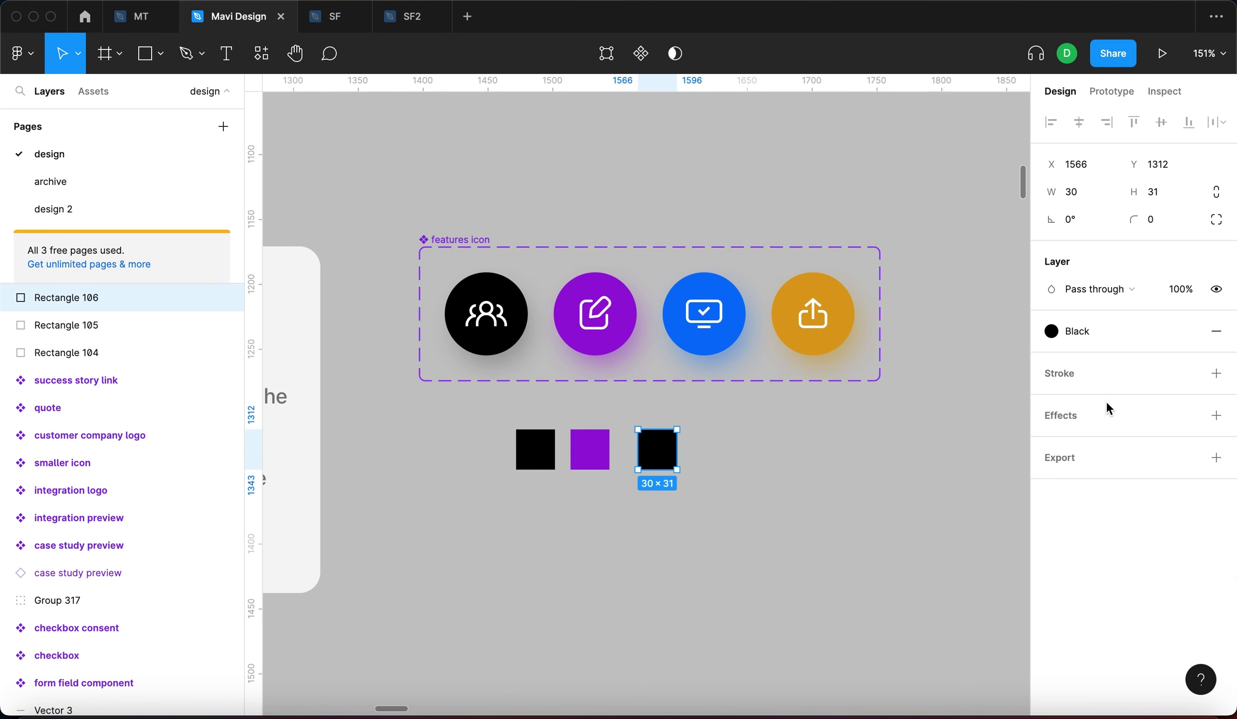
{"action": "left_click", "coordinate": [1190, 377]}
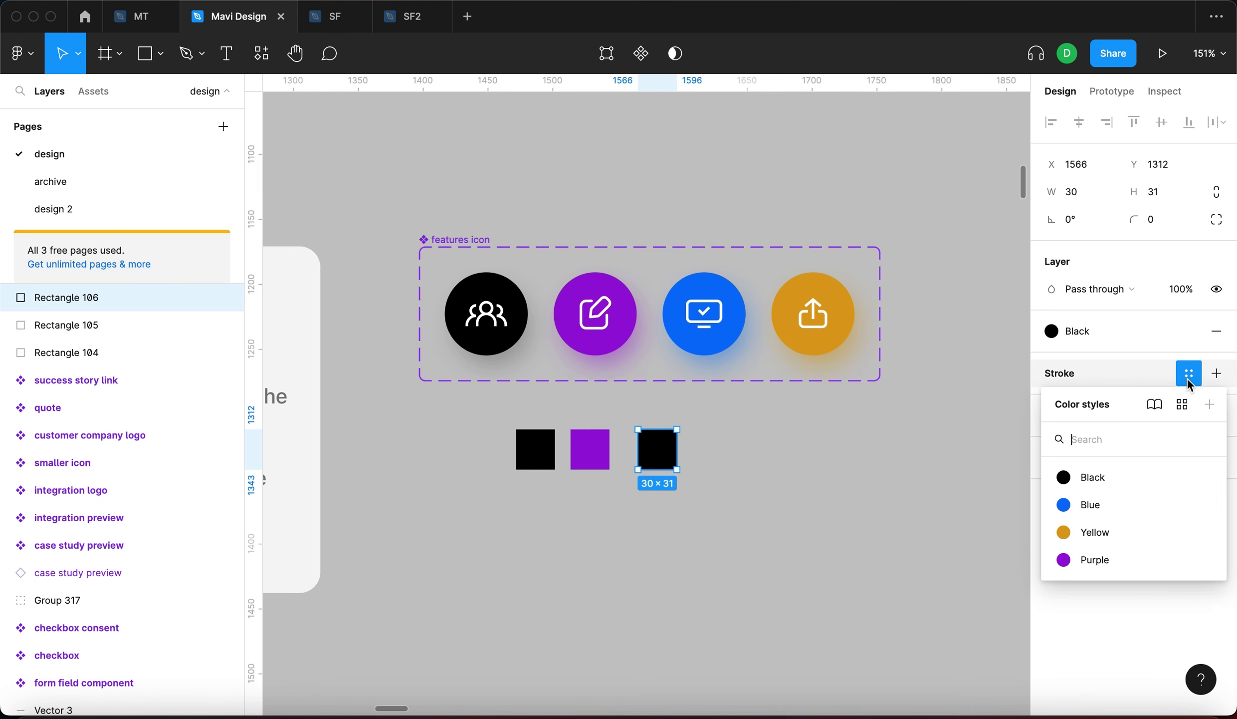
{"action": "left_click", "coordinate": [1116, 538]}
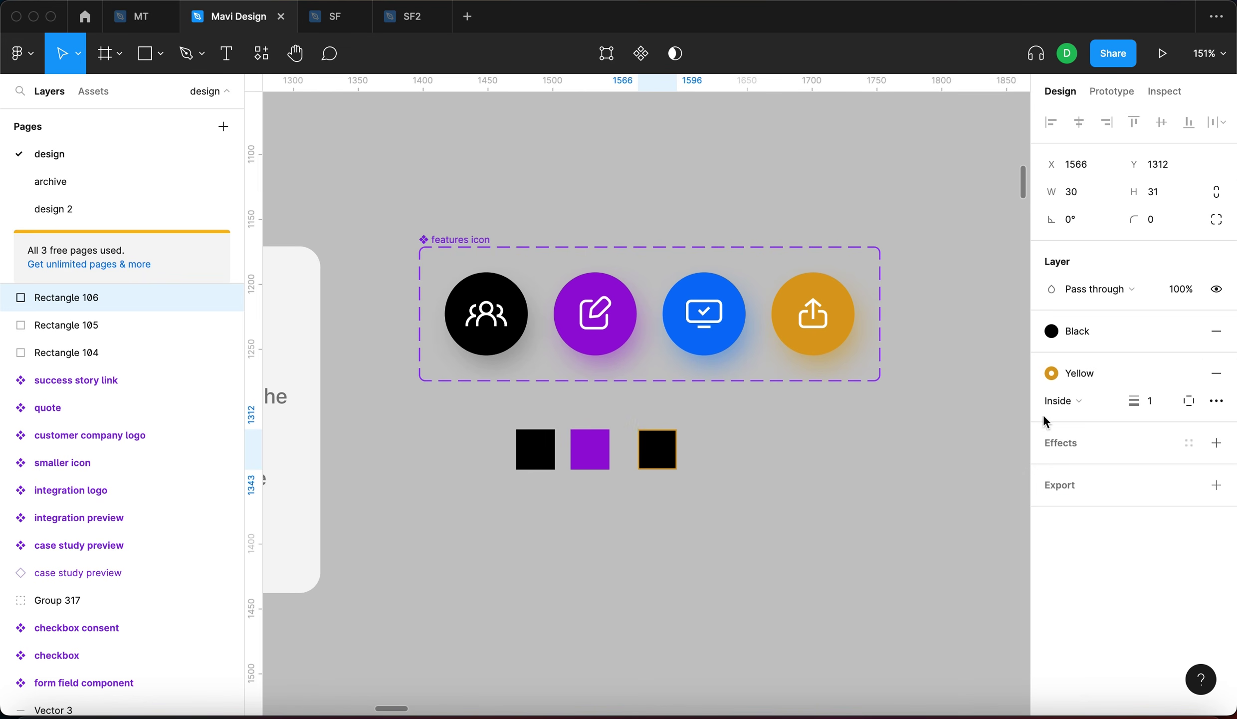
Switch the third rectangle's fill to the Blue style, and change its stroke style to Blue and finally to Purple.
{"action": "left_click", "coordinate": [1077, 333]}
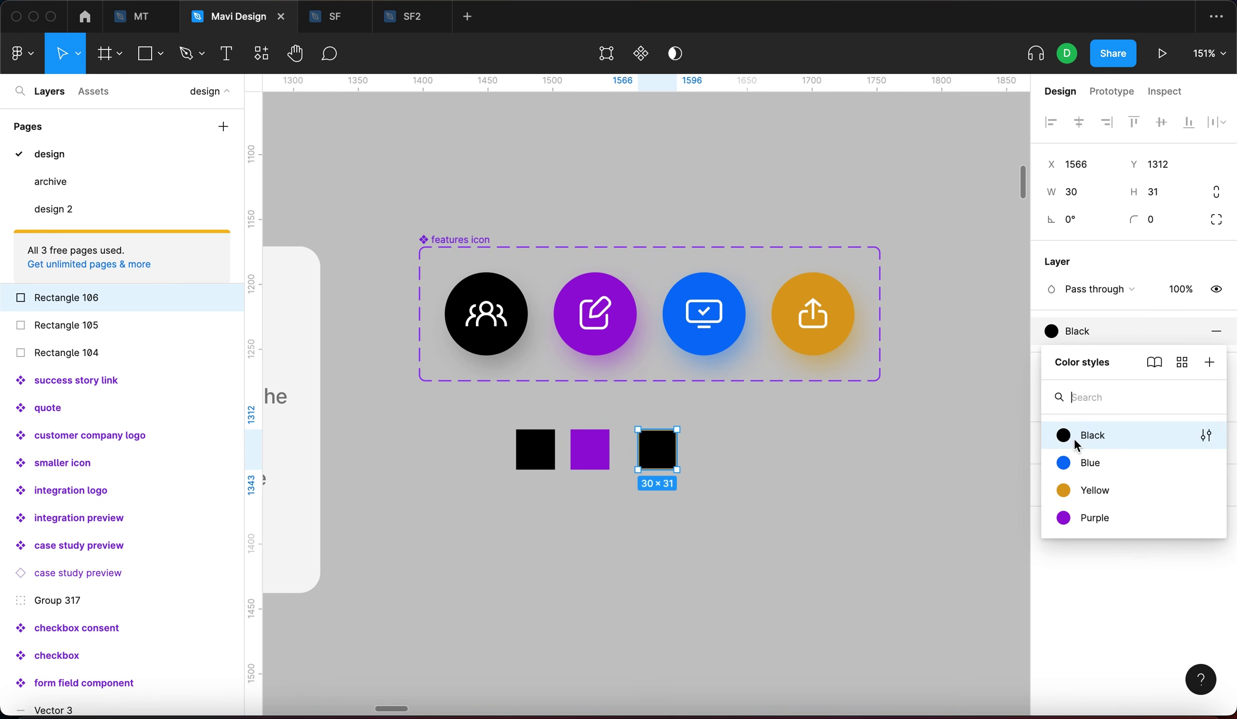
{"action": "left_click", "coordinate": [1077, 461]}
{"action": "left_click", "coordinate": [1083, 374]}
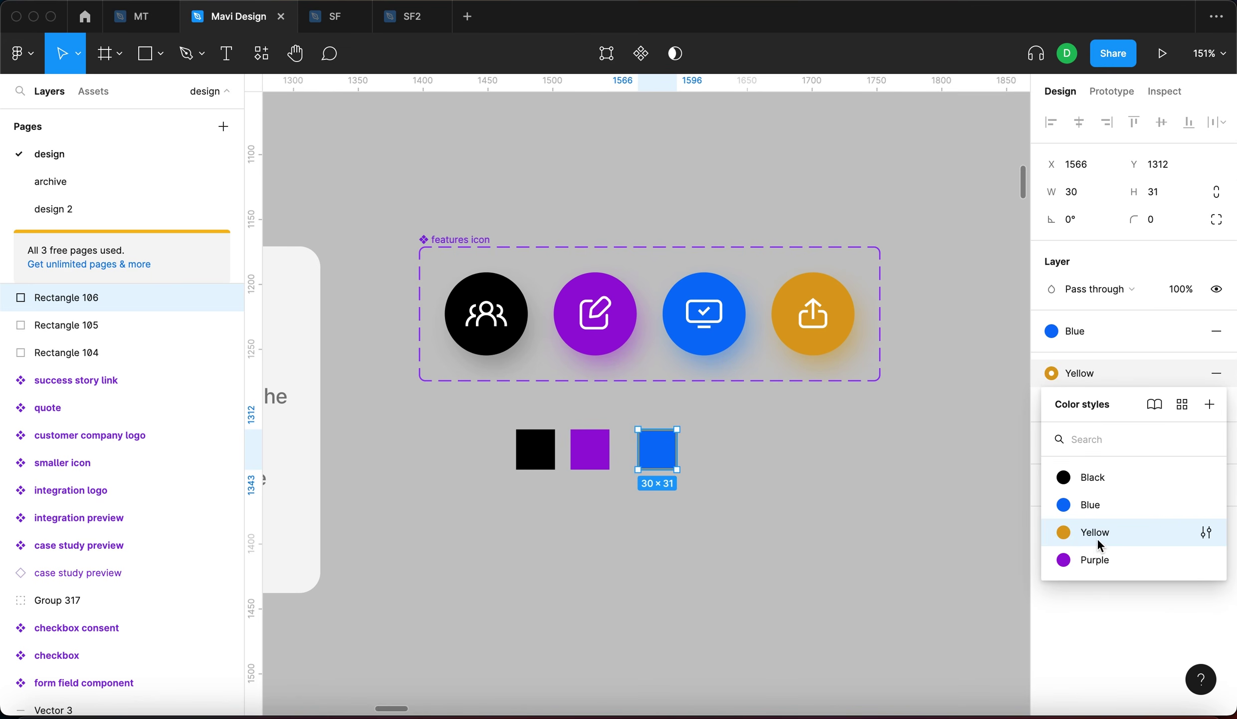
{"action": "left_click", "coordinate": [1090, 504]}
{"action": "left_click", "coordinate": [1080, 375]}
{"action": "left_click", "coordinate": [1101, 560]}
{"action": "left_click", "coordinate": [808, 517]}
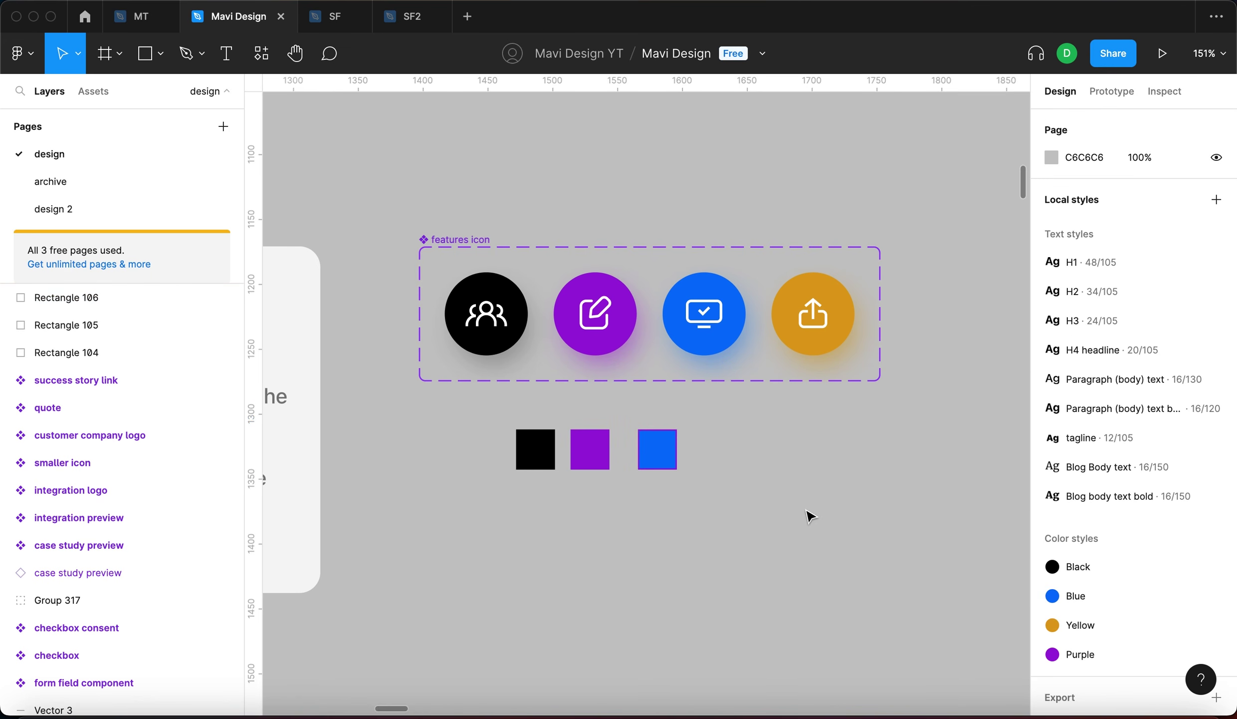
{"action": "left_click", "coordinate": [674, 448]}
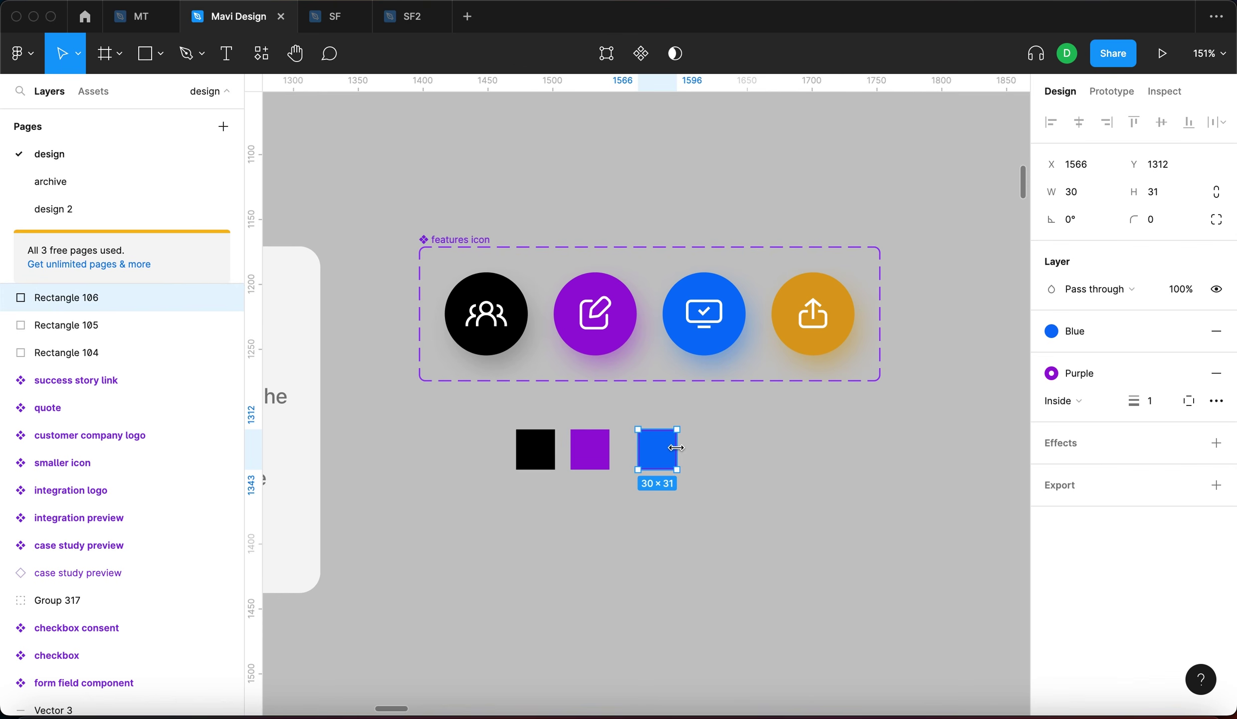
{"action": "left_click", "coordinate": [763, 478]}
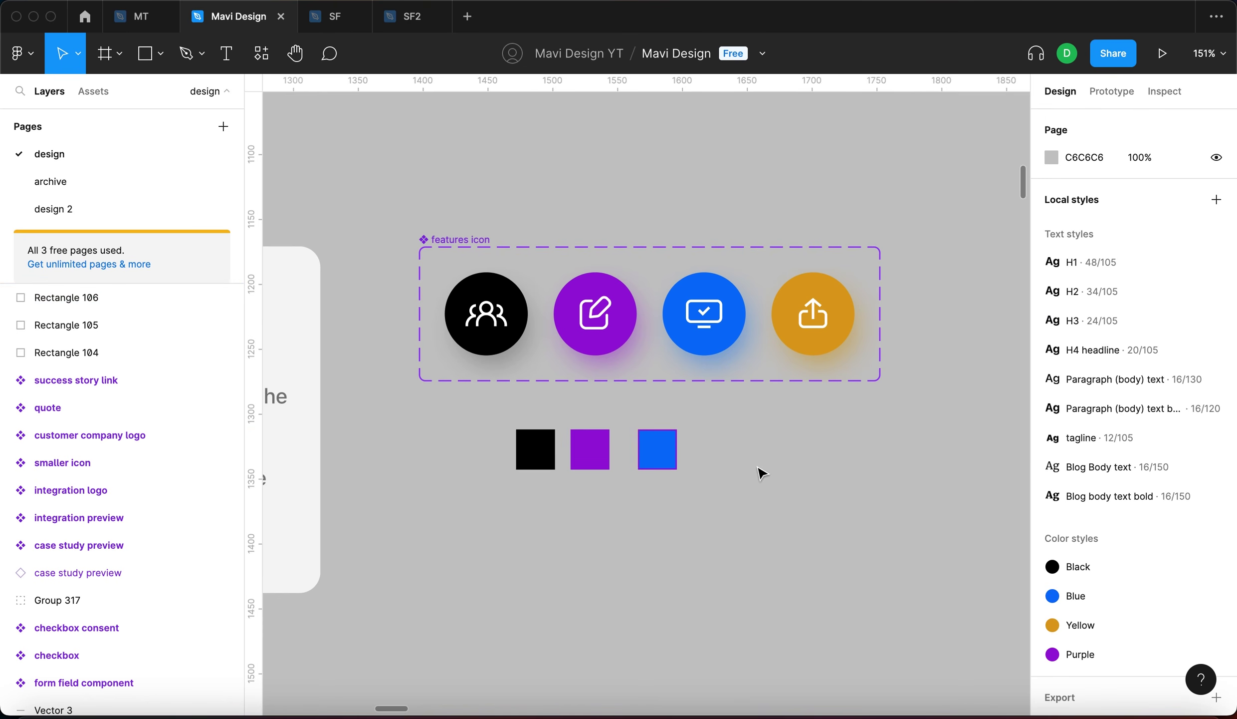
Try the Blue color style on a temporary rectangle of about 736 × 578 drawn beside the header components, and remove the rectangle.
{"action": "scroll", "coordinate": [763, 478], "scroll_direction": "down", "scroll_amount": 6}
{"action": "scroll", "coordinate": [798, 469], "scroll_direction": "down", "scroll_amount": 5}
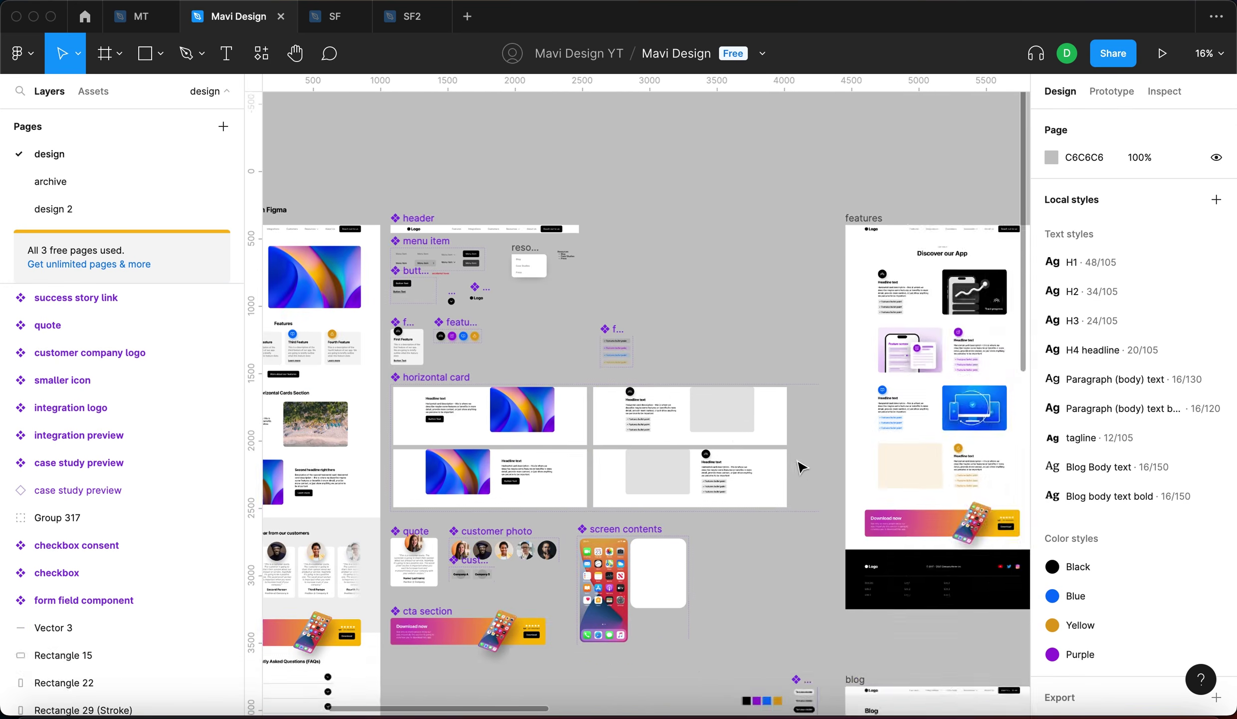
{"action": "scroll", "coordinate": [794, 291], "scroll_direction": "up", "scroll_amount": 4}
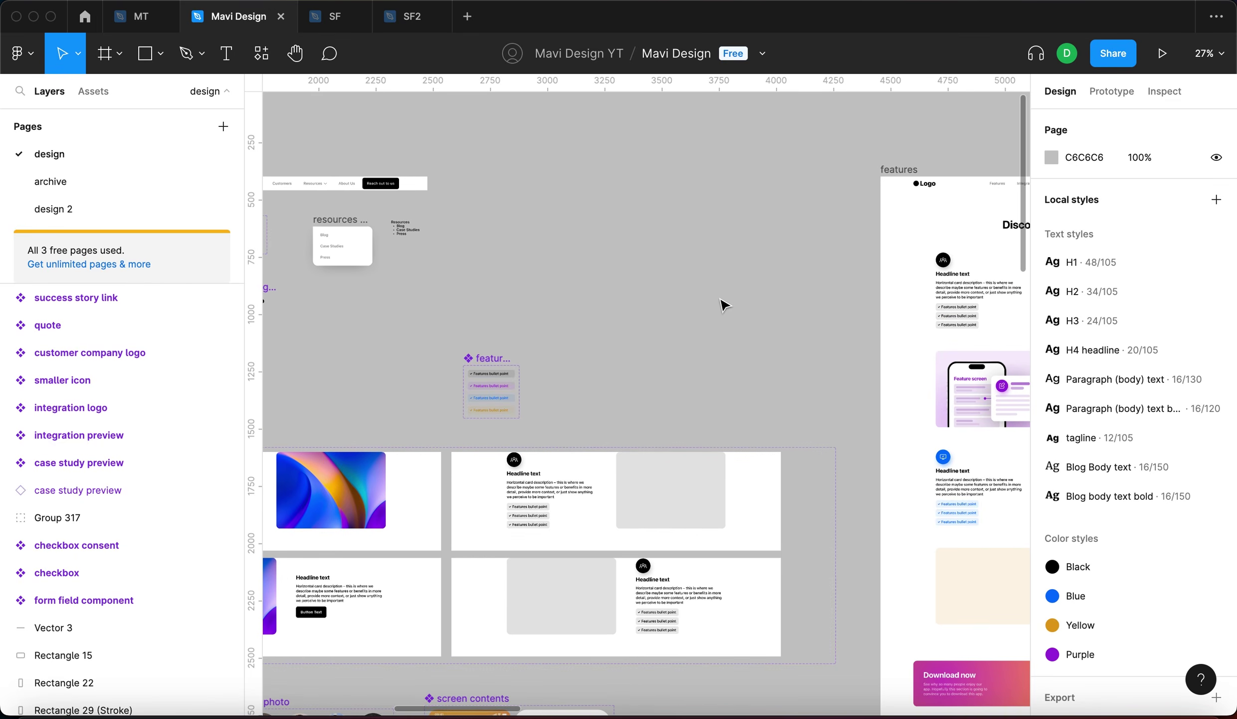
{"action": "scroll", "coordinate": [723, 305], "scroll_direction": "left", "scroll_amount": 5}
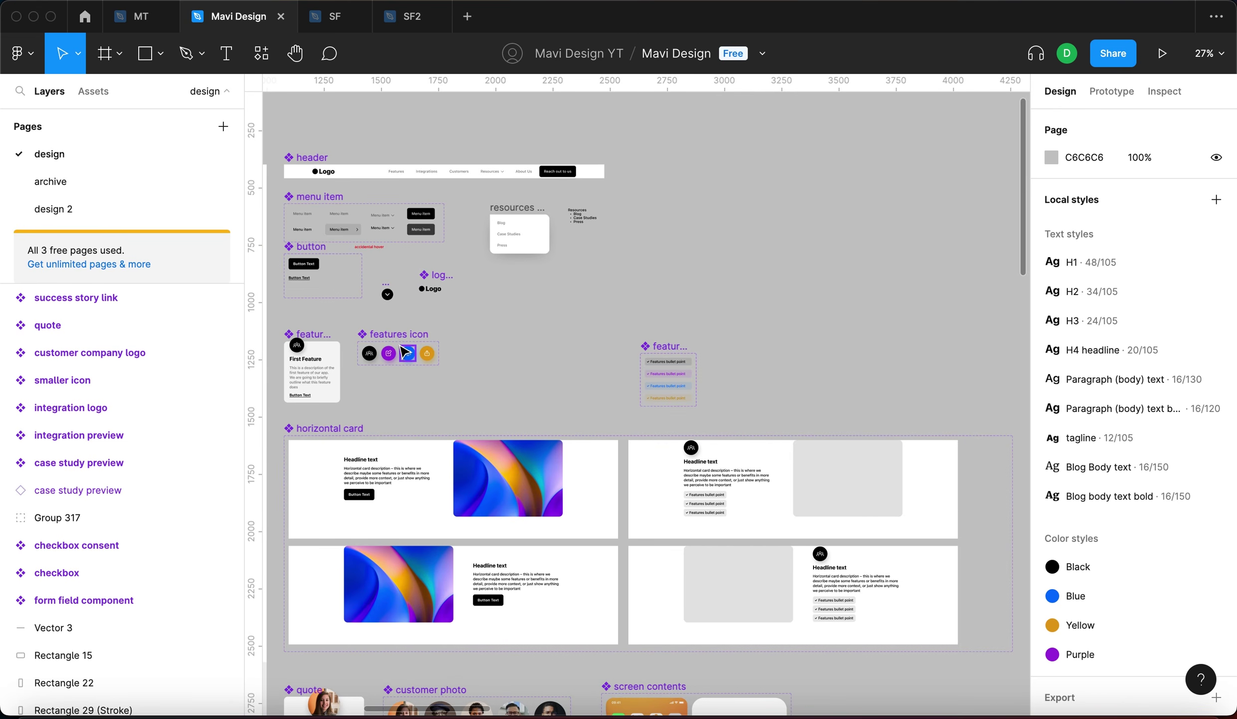
{"action": "key", "text": "r"}
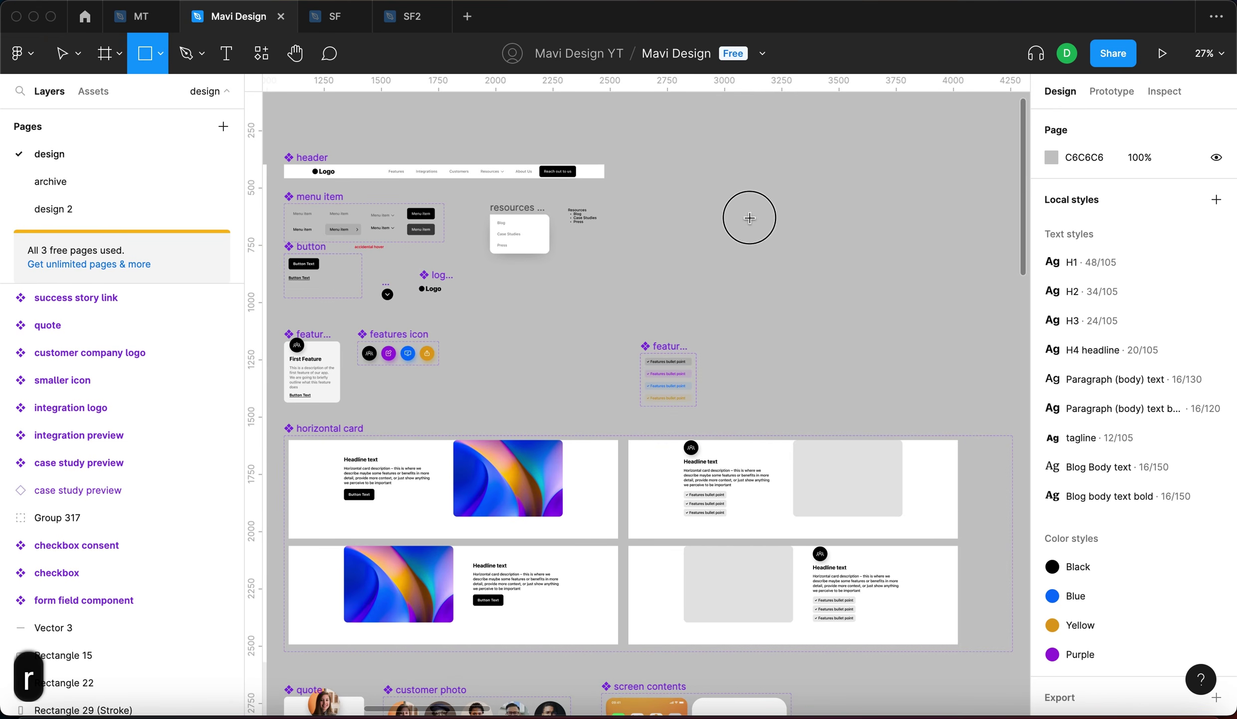
{"action": "left_click_drag", "start_coordinate": [719, 194], "coordinate": [888, 326]}
{"action": "left_click", "coordinate": [1189, 331]}
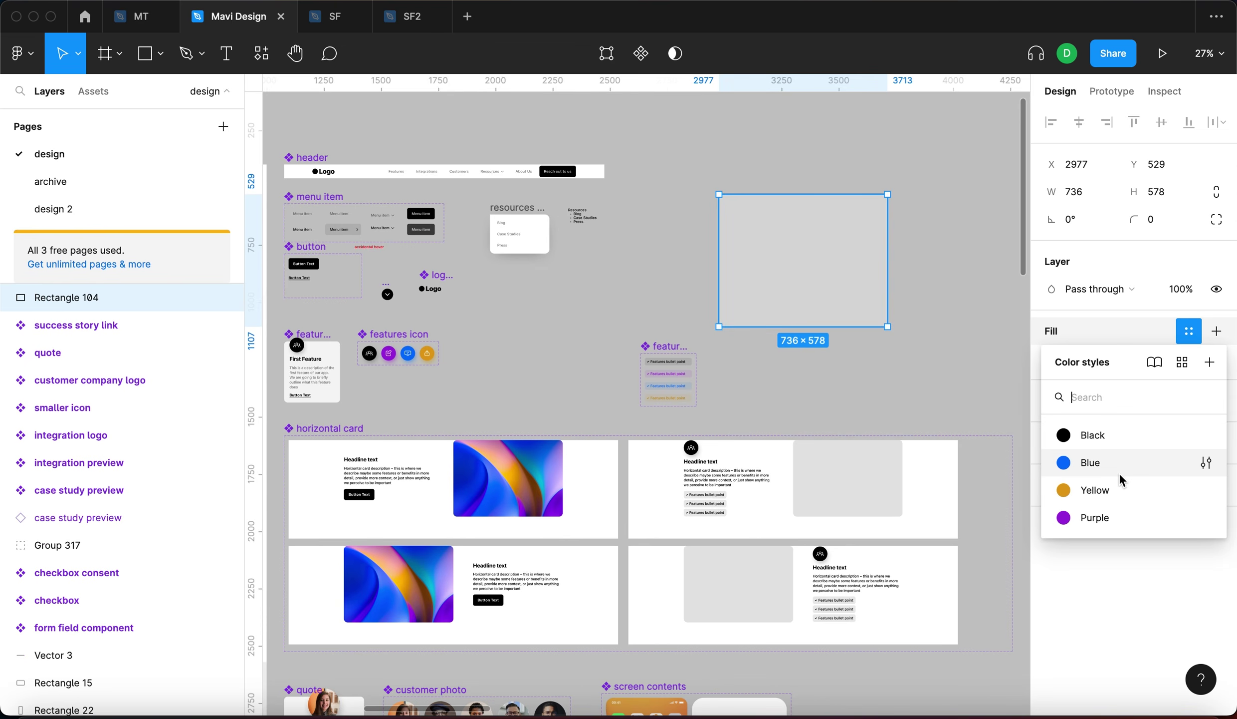
{"action": "left_click", "coordinate": [1123, 463]}
{"action": "key", "text": "BackSpace"}
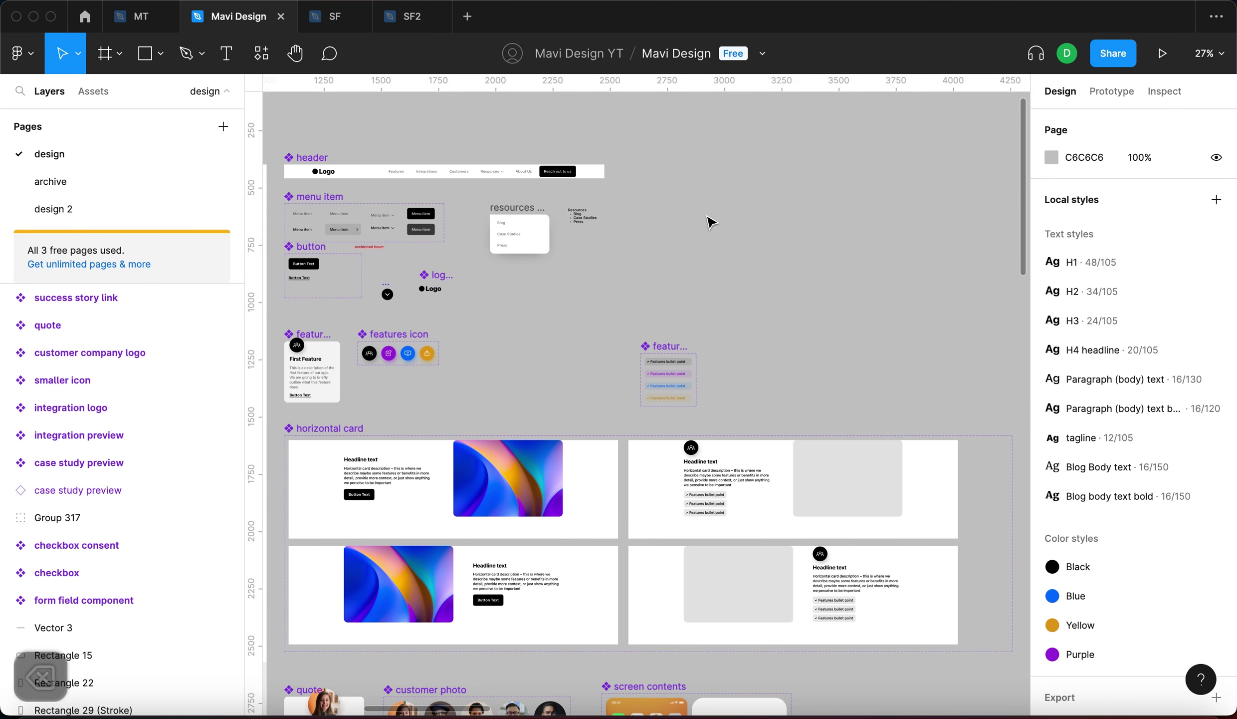
Examine the cta section main component and its linked instance in the homepage's cta section container.
{"action": "scroll", "coordinate": [1195, 352], "scroll_direction": "down", "scroll_amount": 2}
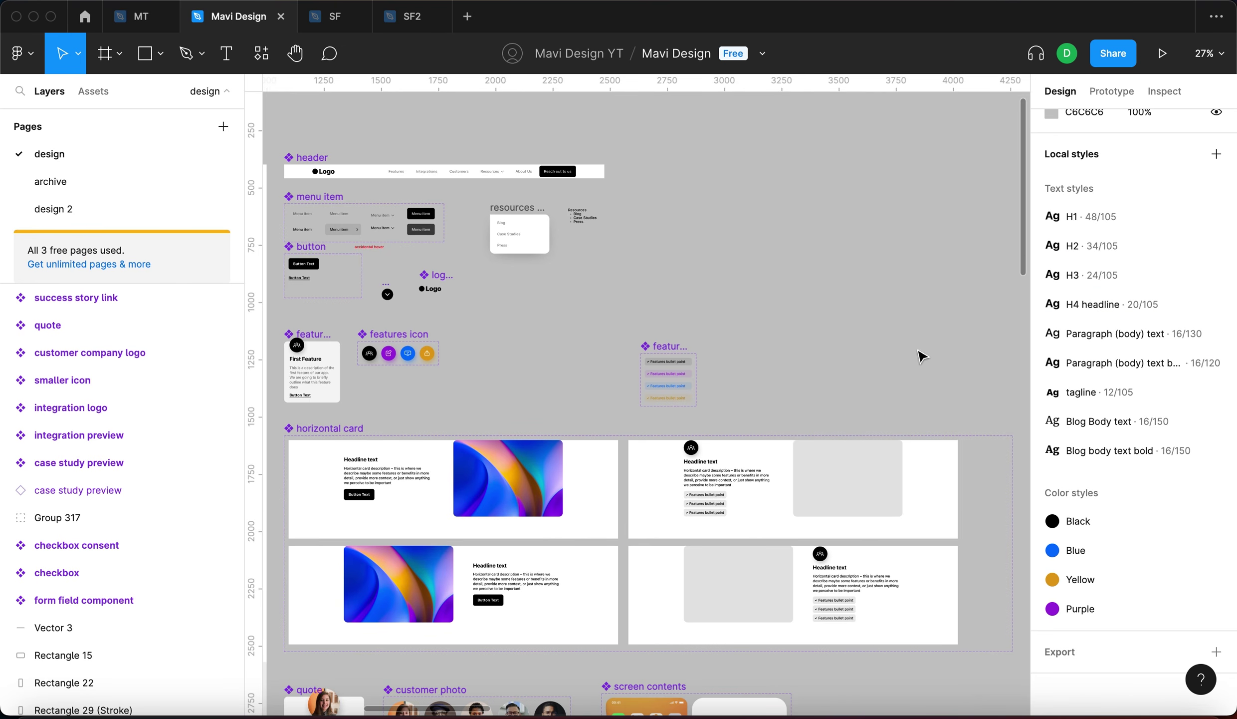
{"action": "scroll", "coordinate": [774, 478], "scroll_direction": "down", "scroll_amount": 10}
{"action": "scroll", "coordinate": [591, 439], "scroll_direction": "down", "scroll_amount": 10}
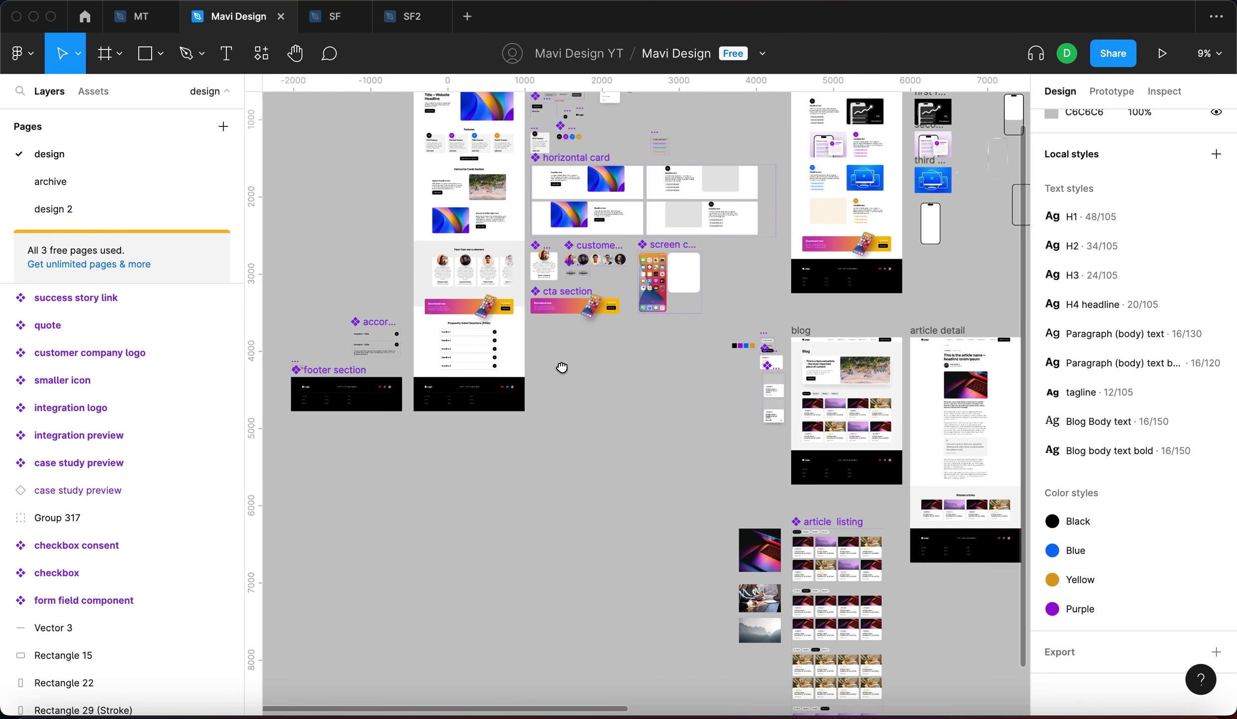
{"action": "scroll", "coordinate": [524, 379], "scroll_direction": "right", "scroll_amount": 5}
{"action": "scroll", "coordinate": [524, 379], "scroll_direction": "up", "scroll_amount": 1}
{"action": "scroll", "coordinate": [564, 460], "scroll_direction": "left", "scroll_amount": 5}
{"action": "left_click", "coordinate": [628, 298]}
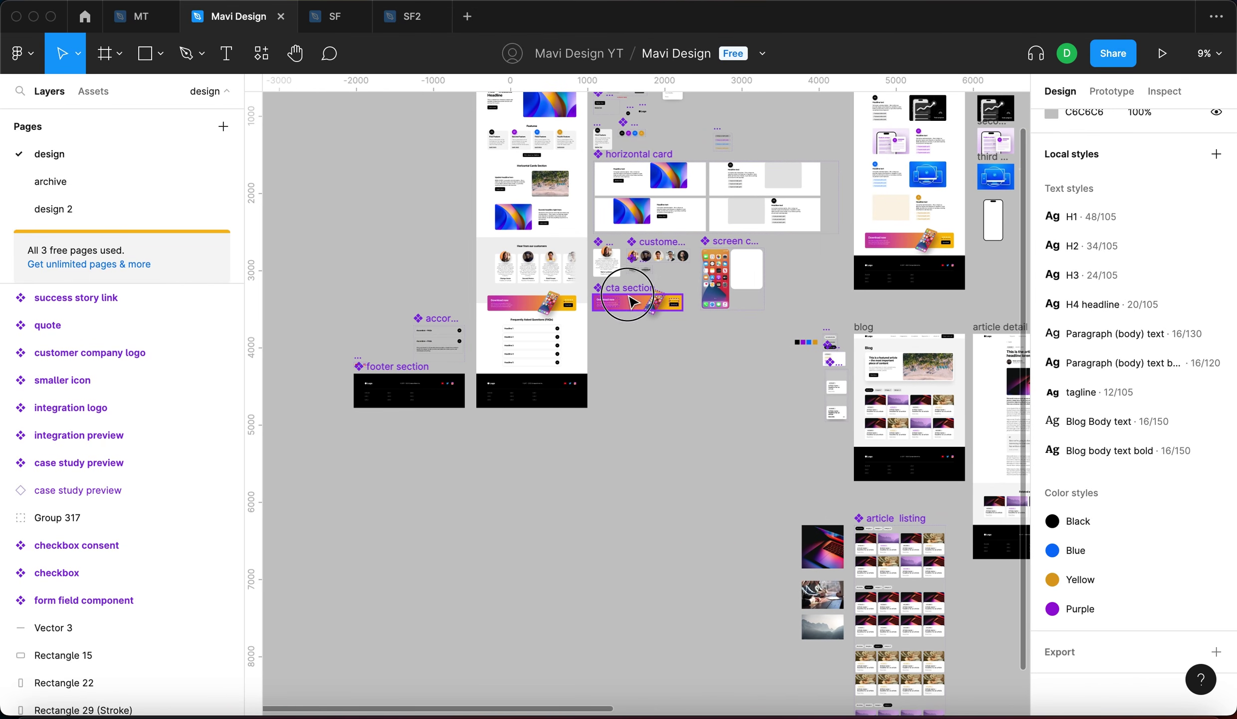
{"action": "scroll", "coordinate": [665, 293], "scroll_direction": "up", "scroll_amount": 5}
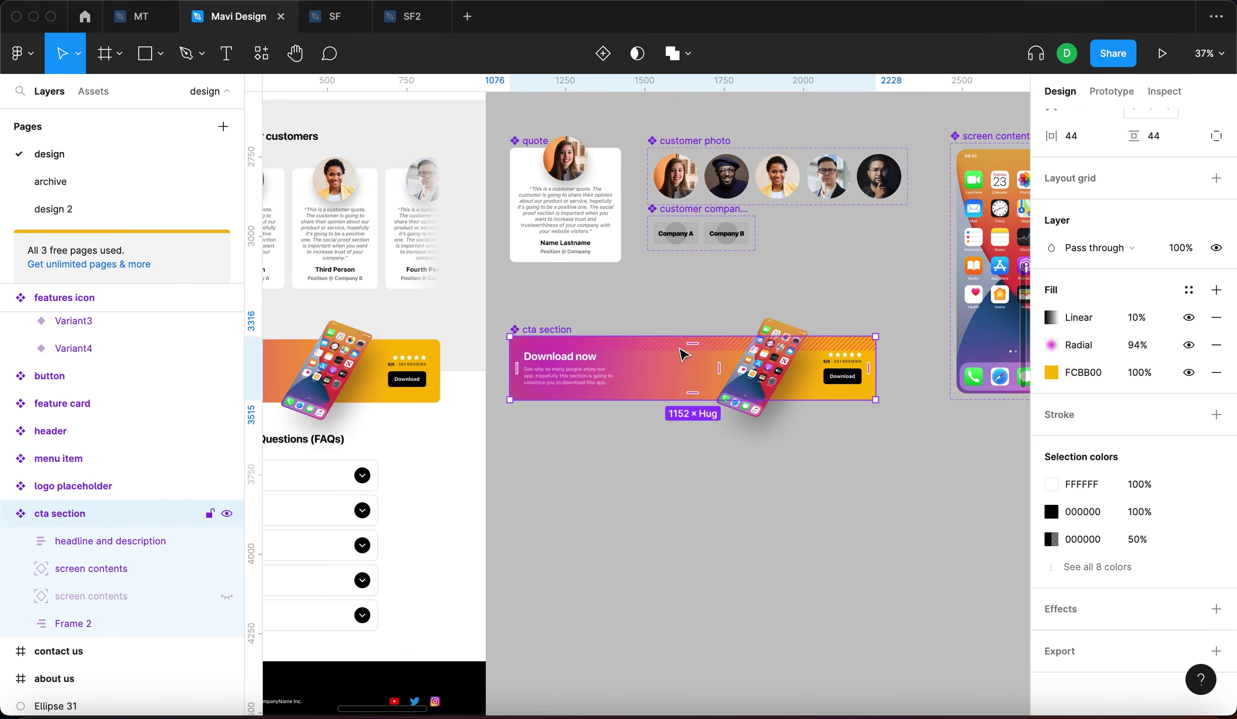
{"action": "scroll", "coordinate": [680, 346], "scroll_direction": "down", "scroll_amount": 5}
{"action": "left_click", "coordinate": [452, 357]}
{"action": "left_click", "coordinate": [451, 357]}
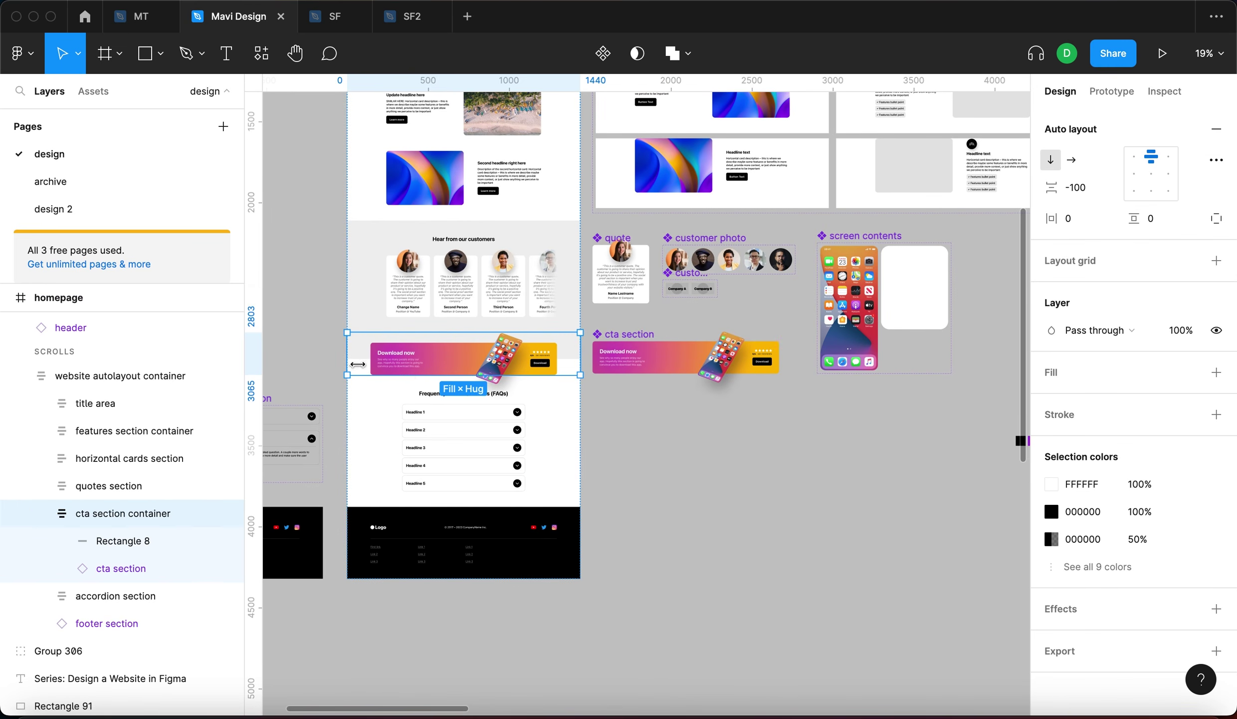
{"action": "left_click", "coordinate": [405, 371]}
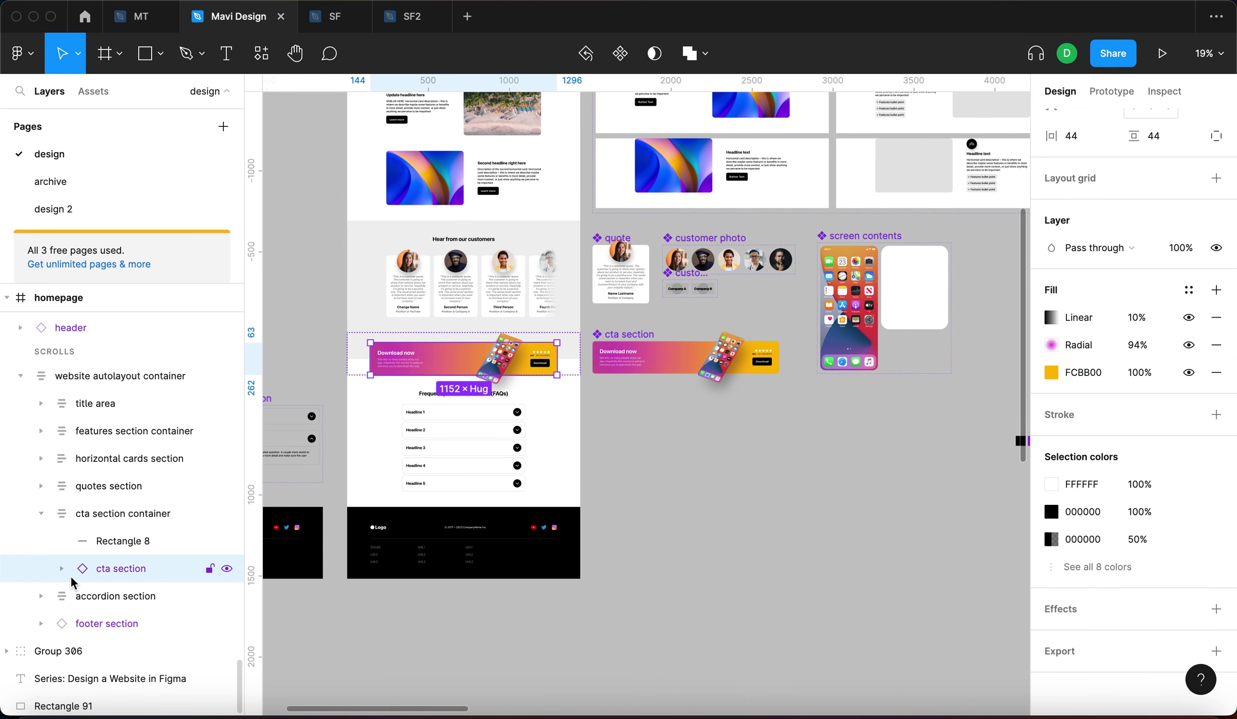
Survey the cta section instances on the integrations, customers and case studies pages.
{"action": "scroll", "coordinate": [671, 468], "scroll_direction": "down", "scroll_amount": 5}
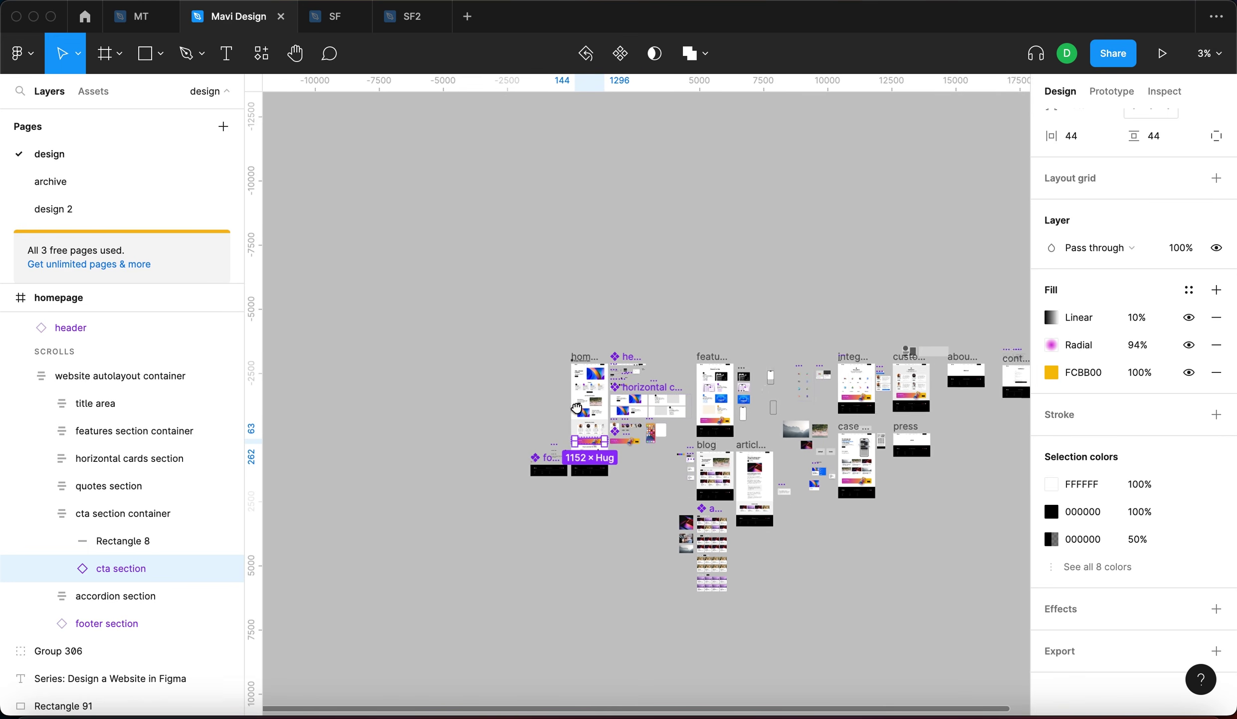
{"action": "scroll", "coordinate": [848, 399], "scroll_direction": "right", "scroll_amount": 5}
{"action": "scroll", "coordinate": [380, 400], "scroll_direction": "right", "scroll_amount": 10}
{"action": "scroll", "coordinate": [379, 399], "scroll_direction": "down", "scroll_amount": 5}
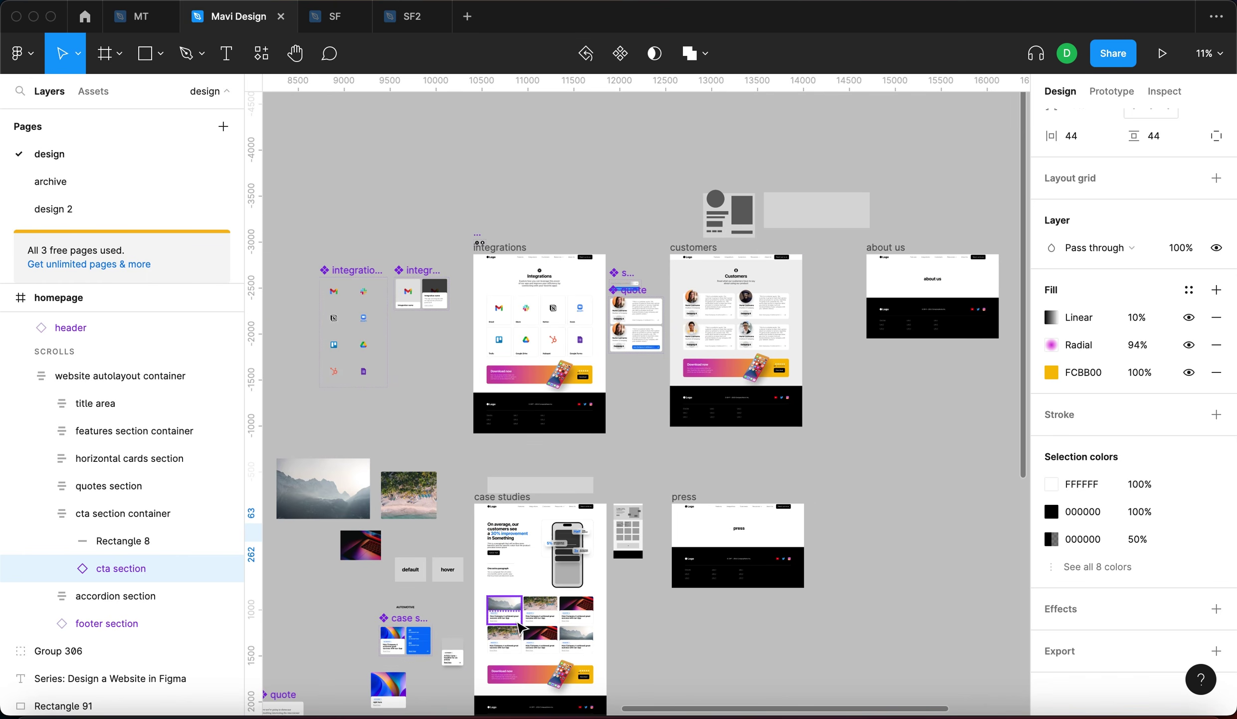
{"action": "left_click", "coordinate": [699, 656]}
{"action": "scroll", "coordinate": [696, 652], "scroll_direction": "down", "scroll_amount": 5}
Try moving the phone mockup in the cta section main component left to about x 332.
{"action": "scroll", "coordinate": [472, 420], "scroll_direction": "up", "scroll_amount": 15}
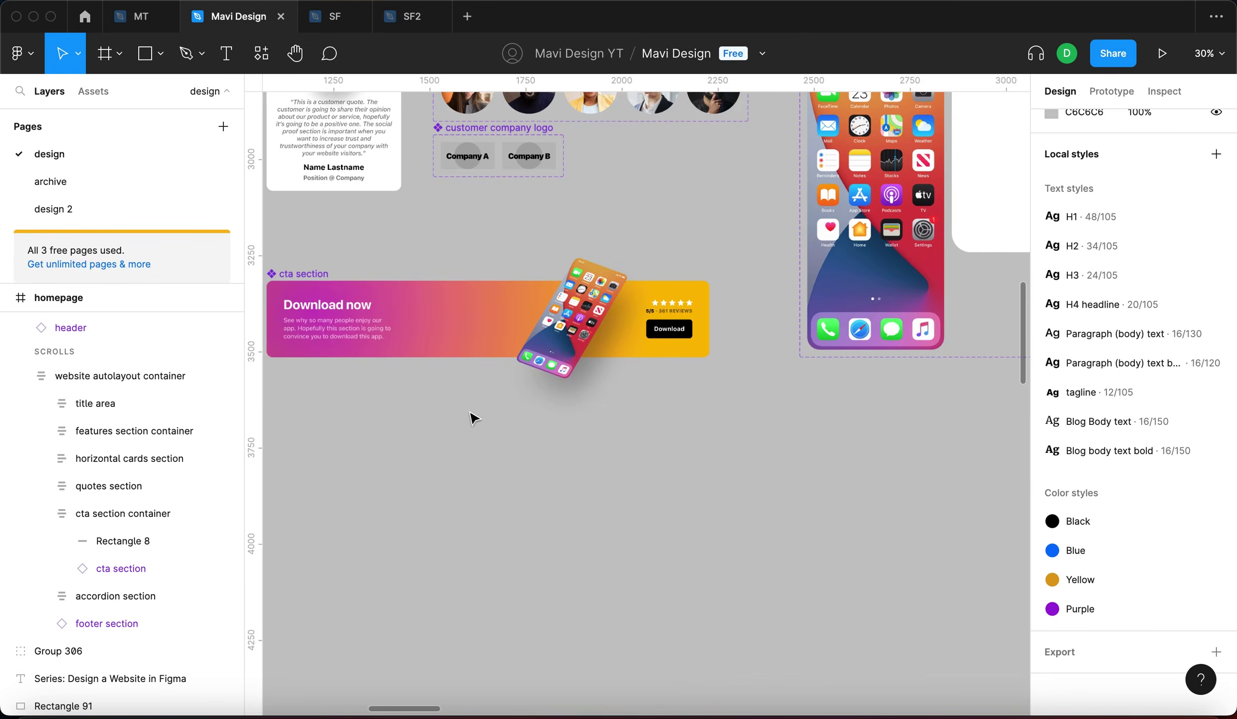
{"action": "left_click", "coordinate": [657, 269]}
{"action": "scroll", "coordinate": [688, 344], "scroll_direction": "up", "scroll_amount": 4}
{"action": "left_click", "coordinate": [715, 414]}
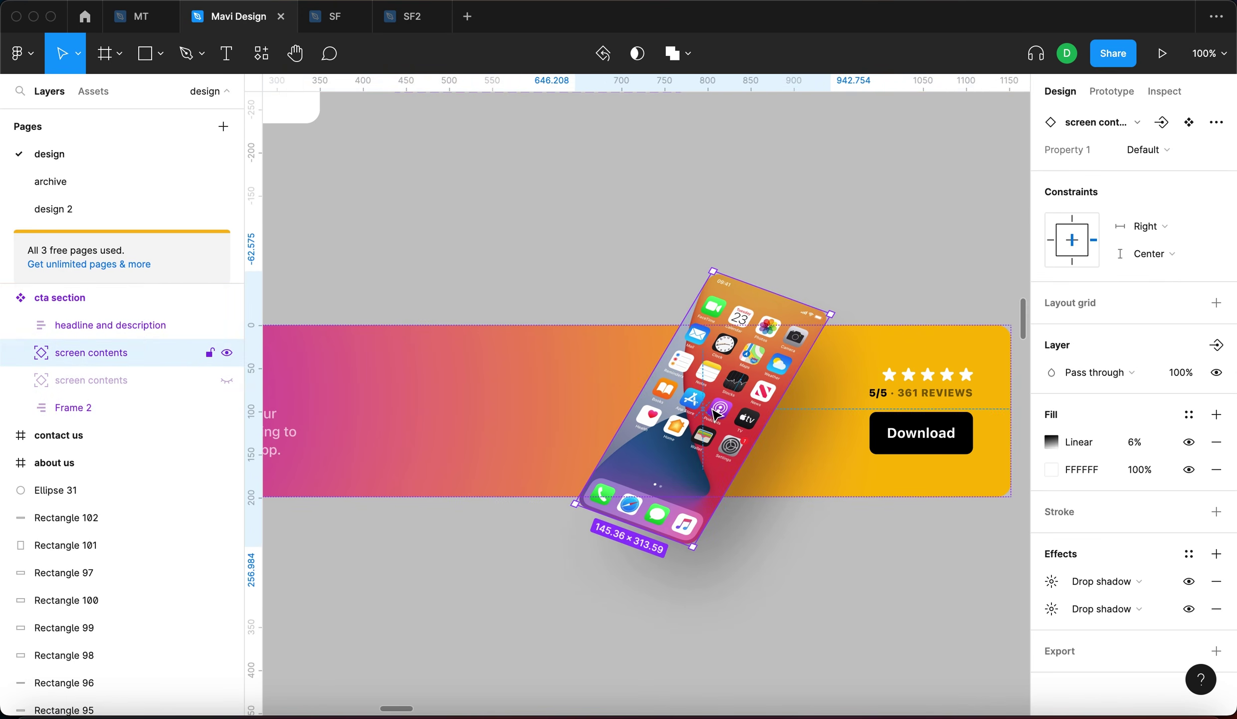
{"action": "scroll", "coordinate": [714, 414], "scroll_direction": "down", "scroll_amount": 5}
{"action": "left_click", "coordinate": [714, 413]}
{"action": "left_click_drag", "start_coordinate": [715, 413], "coordinate": [605, 425]}
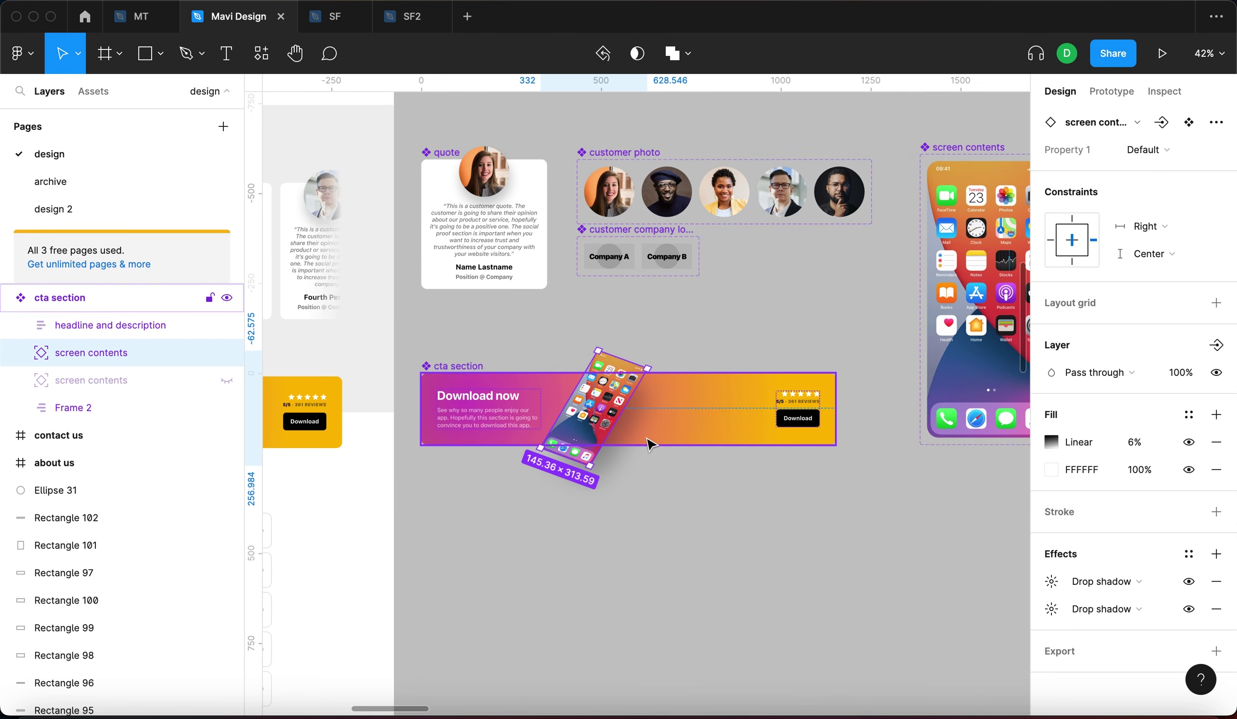
Check how the moved phone carries over to the cta banners on the features, integrations, customers and case studies pages.
{"action": "scroll", "coordinate": [652, 433], "scroll_direction": "down", "scroll_amount": 5}
{"action": "left_click", "coordinate": [663, 497]}
{"action": "left_click", "coordinate": [848, 547]}
{"action": "scroll", "coordinate": [771, 445], "scroll_direction": "right", "scroll_amount": 10}
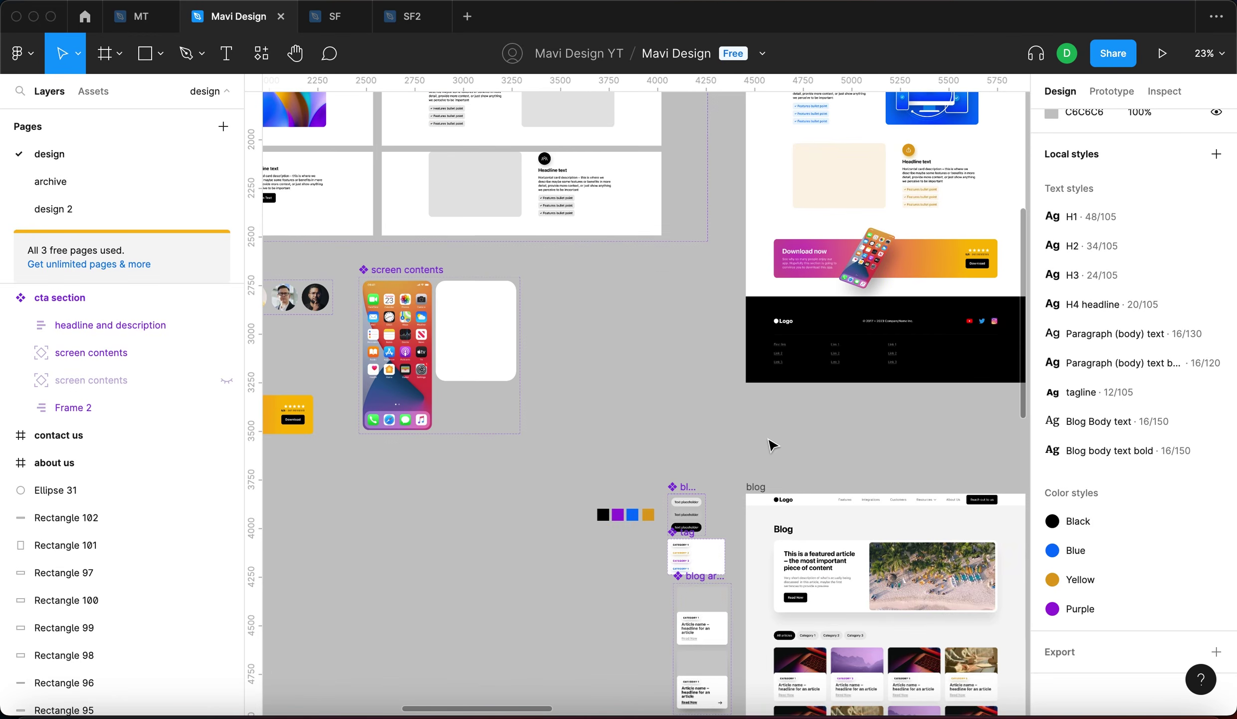
{"action": "scroll", "coordinate": [768, 449], "scroll_direction": "down", "scroll_amount": 10}
{"action": "scroll", "coordinate": [973, 336], "scroll_direction": "right", "scroll_amount": 10}
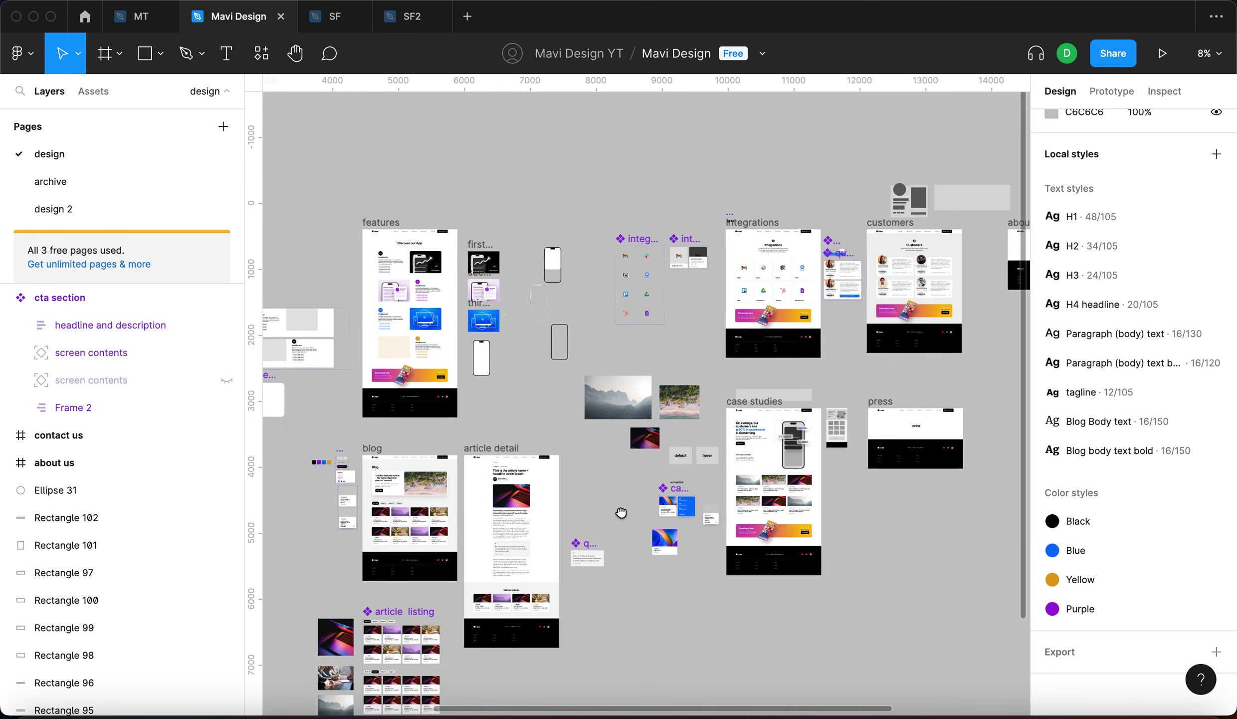
{"action": "scroll", "coordinate": [813, 394], "scroll_direction": "up", "scroll_amount": 5}
{"action": "scroll", "coordinate": [638, 478], "scroll_direction": "down", "scroll_amount": 5}
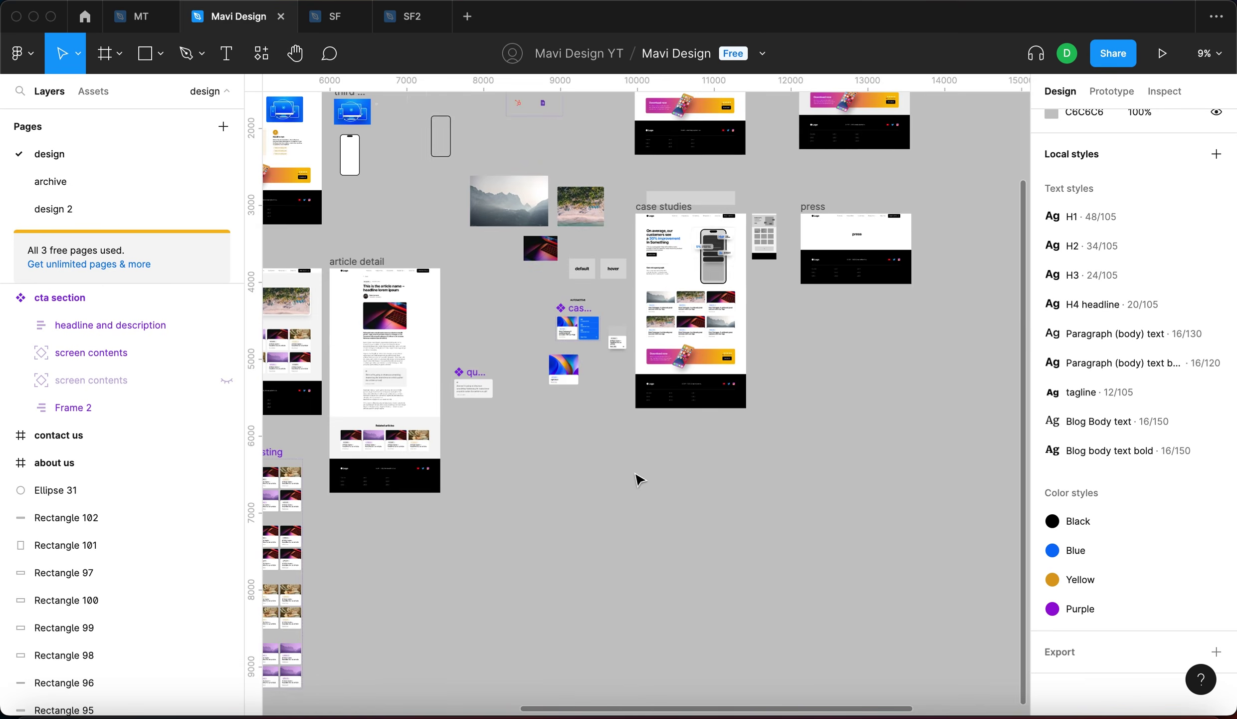
Undo the phone mockup's move in the cta section component.
{"action": "key", "text": "super+z"}
{"action": "key", "text": "super+z"}
{"action": "left_click", "coordinate": [523, 422]}
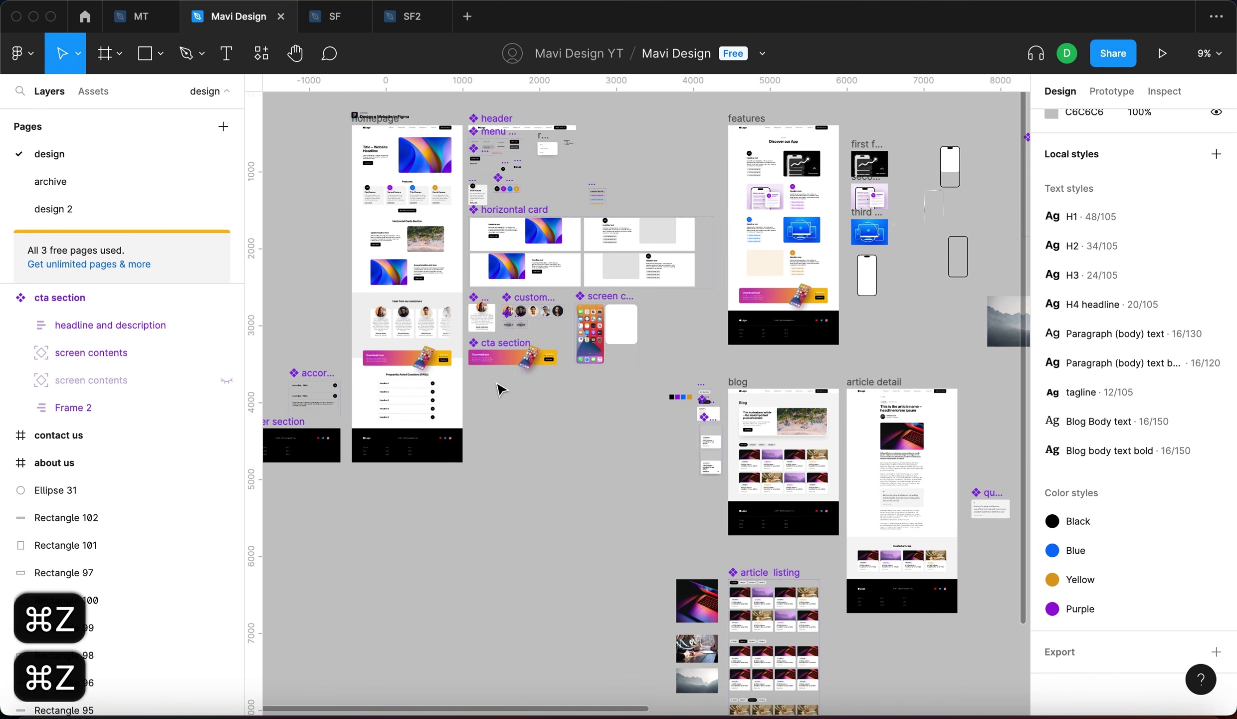
Add a second variant to the cta section component and enlarge the component set to about 1316 × 969.
{"action": "scroll", "coordinate": [501, 360], "scroll_direction": "up", "scroll_amount": 5}
{"action": "left_click", "coordinate": [501, 360]}
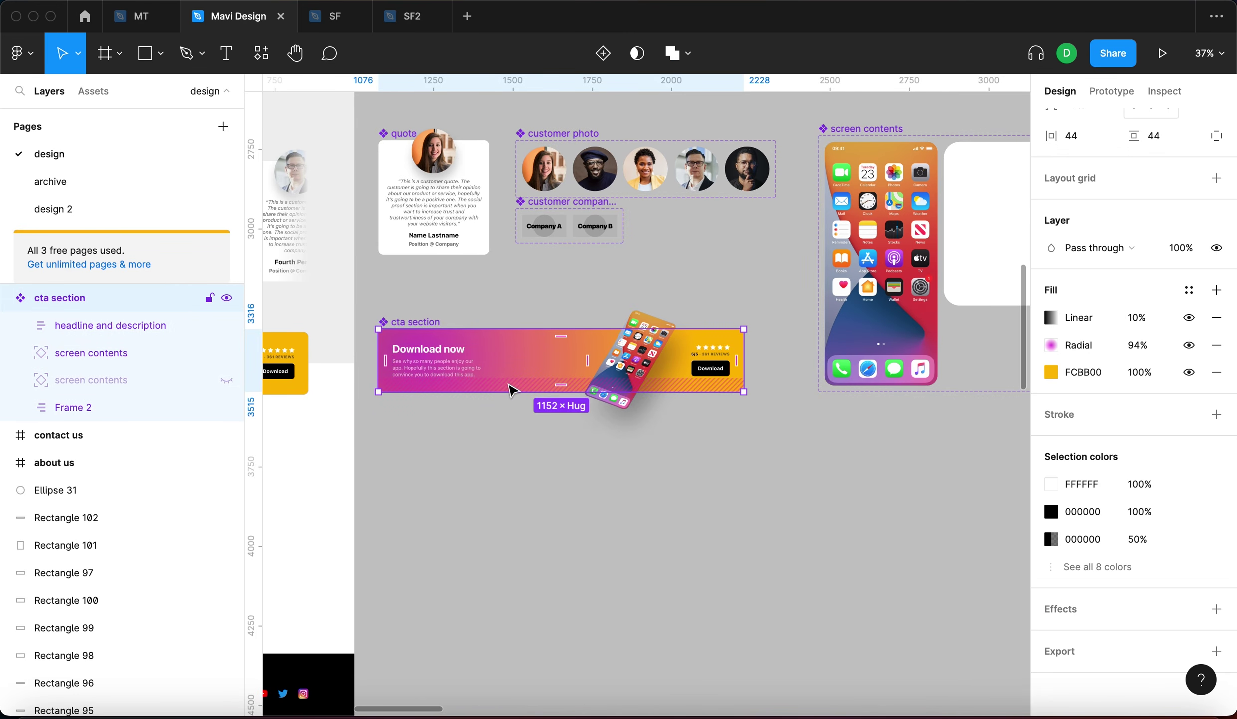
{"action": "left_click", "coordinate": [602, 52]}
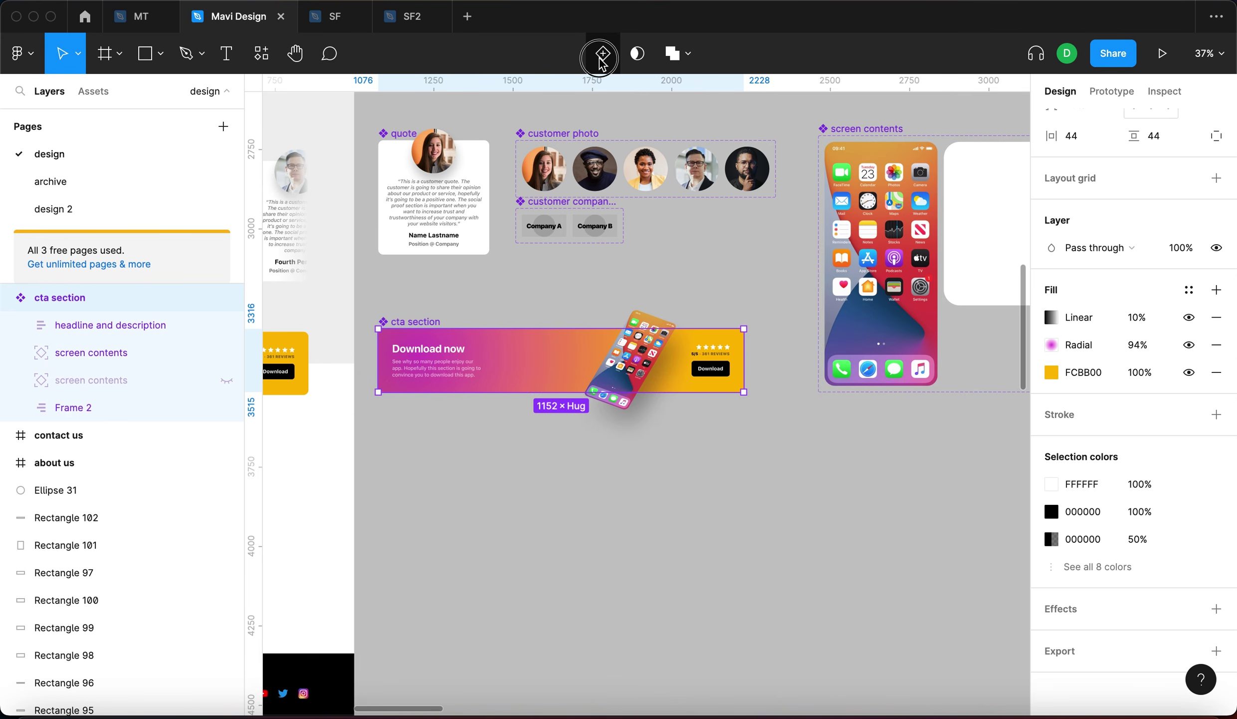
{"action": "left_click", "coordinate": [669, 575]}
{"action": "left_click", "coordinate": [406, 316]}
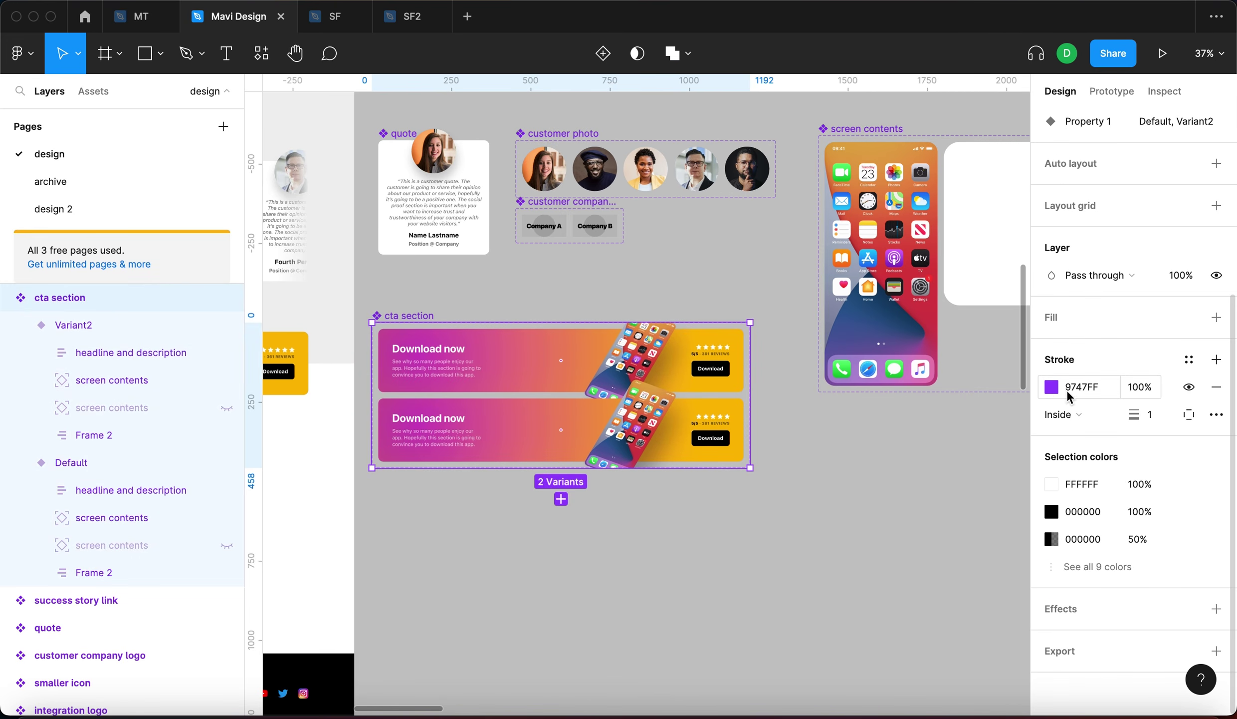
{"action": "left_click_drag", "start_coordinate": [750, 467], "coordinate": [793, 630]}
Space the two cta variants apart inside the set, with Default at about (64, 120) and Variant2 below it.
{"action": "left_click", "coordinate": [491, 439]}
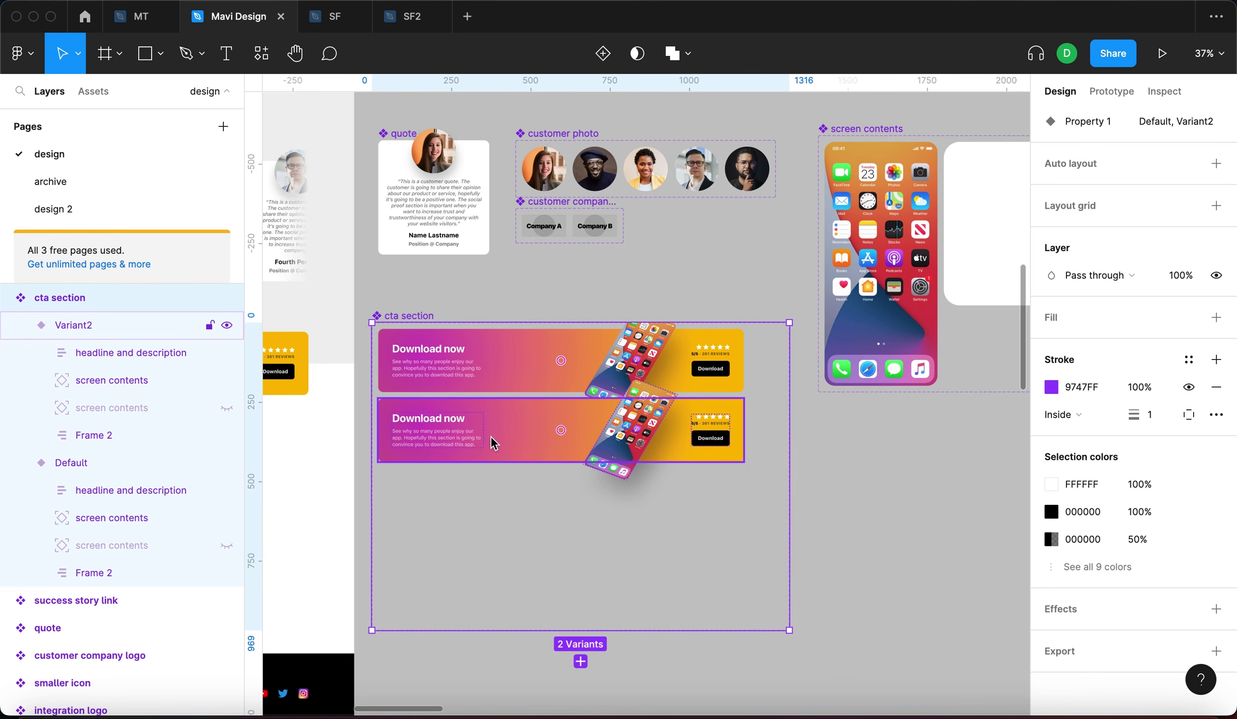
{"action": "left_click_drag", "start_coordinate": [486, 439], "coordinate": [488, 516]}
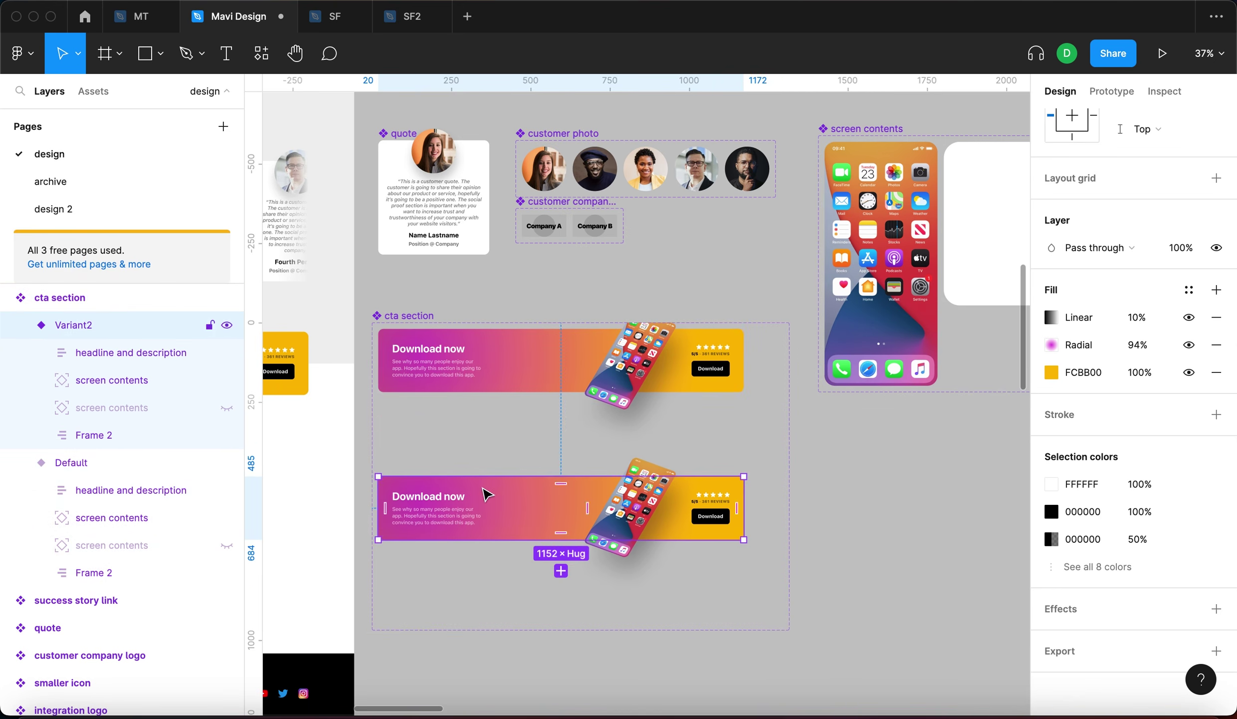
{"action": "left_click", "coordinate": [488, 381]}
{"action": "left_click_drag", "start_coordinate": [488, 381], "coordinate": [501, 411]}
{"action": "left_click_drag", "start_coordinate": [464, 505], "coordinate": [477, 510]}
{"action": "left_click", "coordinate": [819, 516]}
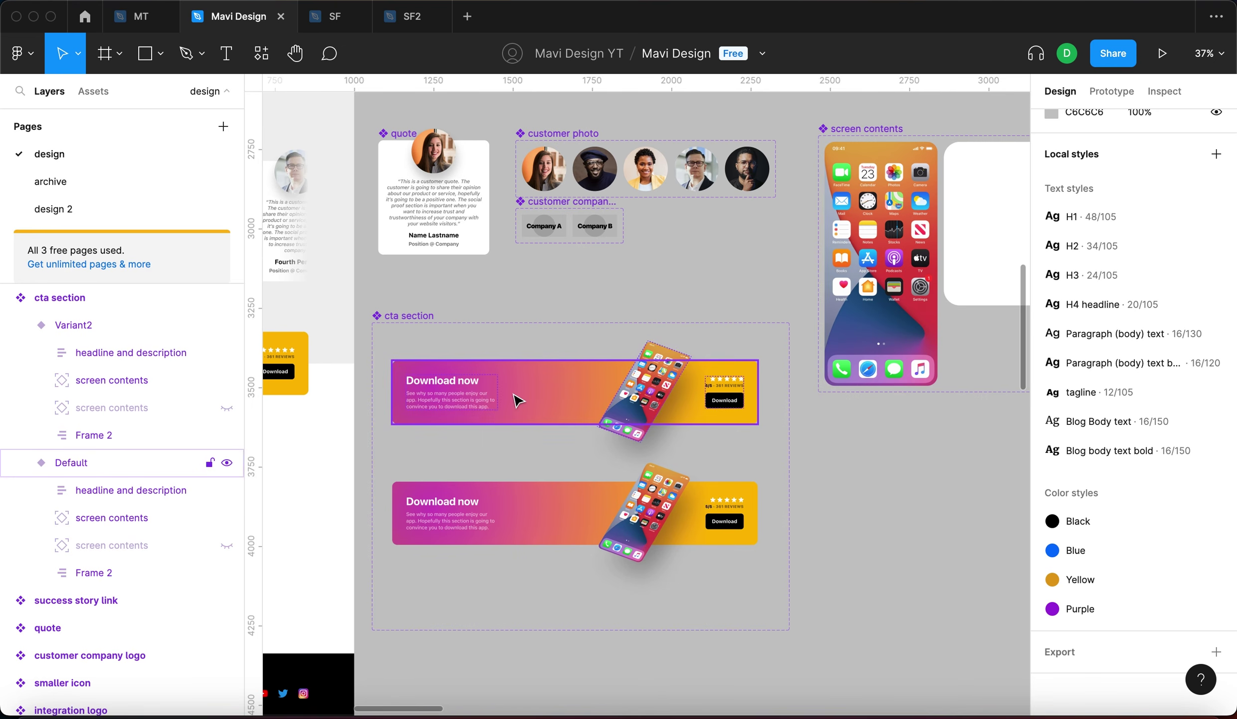
Compare the Default and Variant2 versions of the cta section, looking closely at the phone and download areas.
{"action": "left_click", "coordinate": [599, 382]}
{"action": "left_click", "coordinate": [867, 563]}
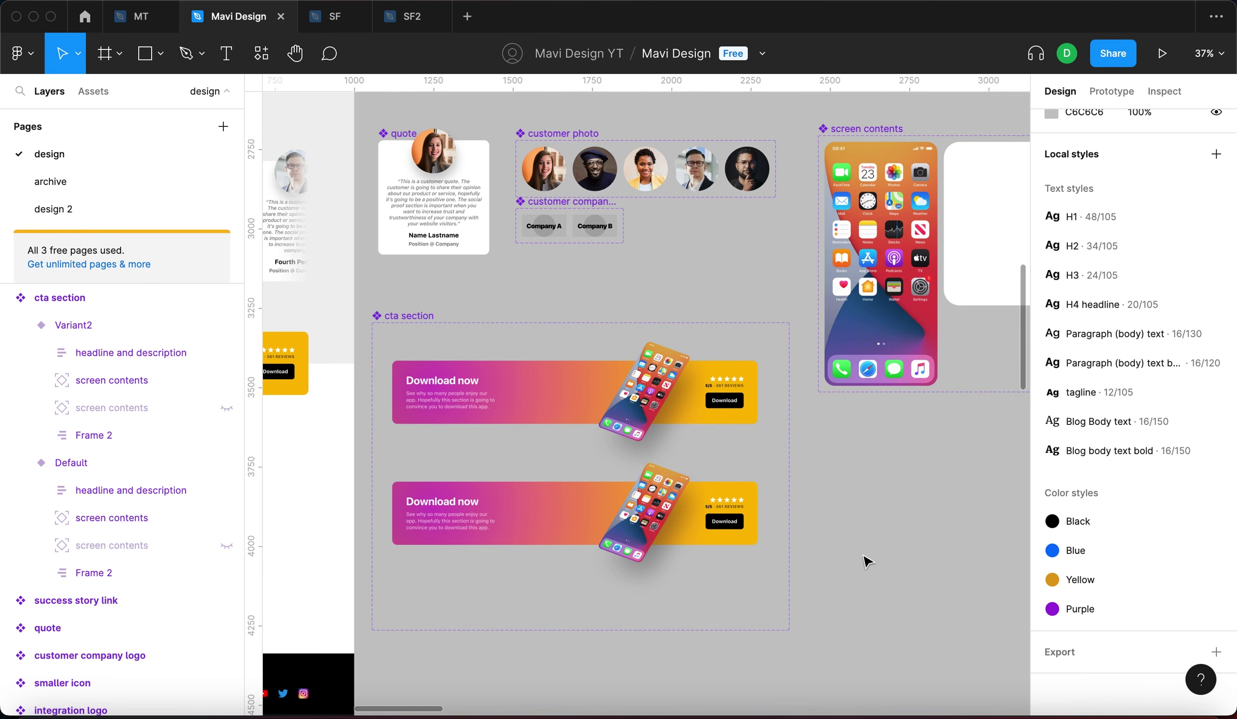
{"action": "left_click", "coordinate": [554, 394]}
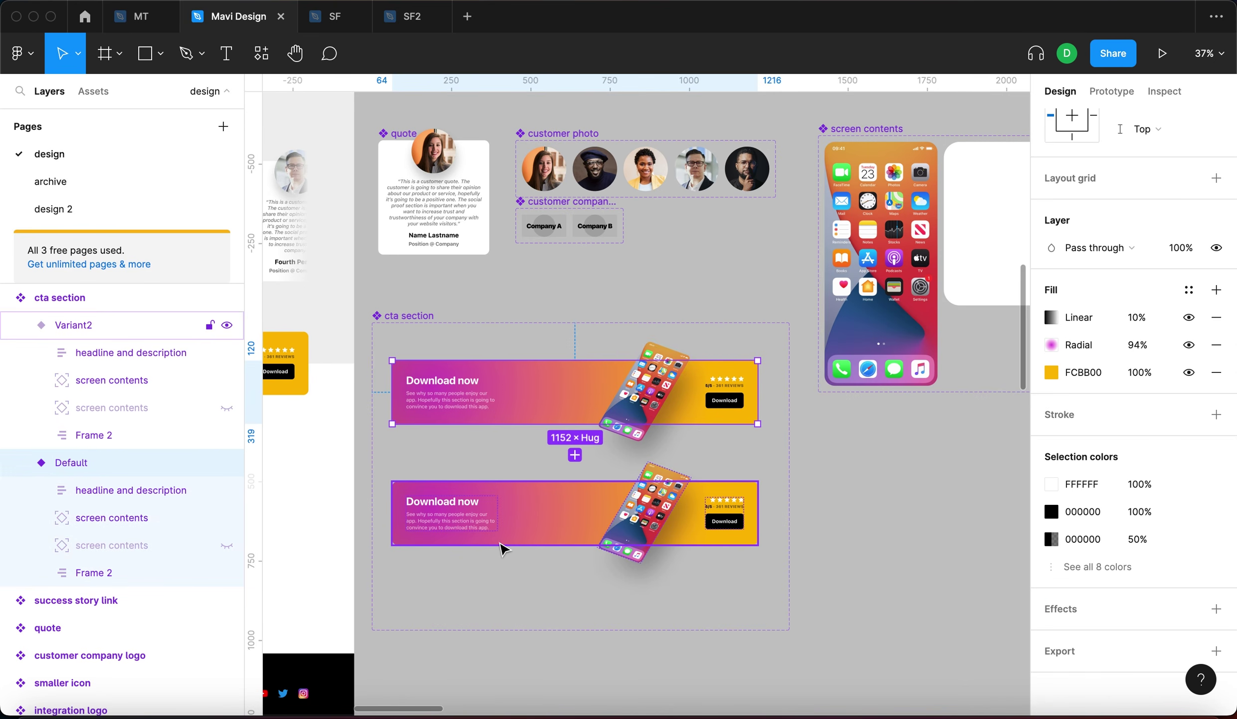
{"action": "left_click", "coordinate": [847, 569]}
{"action": "left_click", "coordinate": [713, 535]}
{"action": "left_click", "coordinate": [454, 559]}
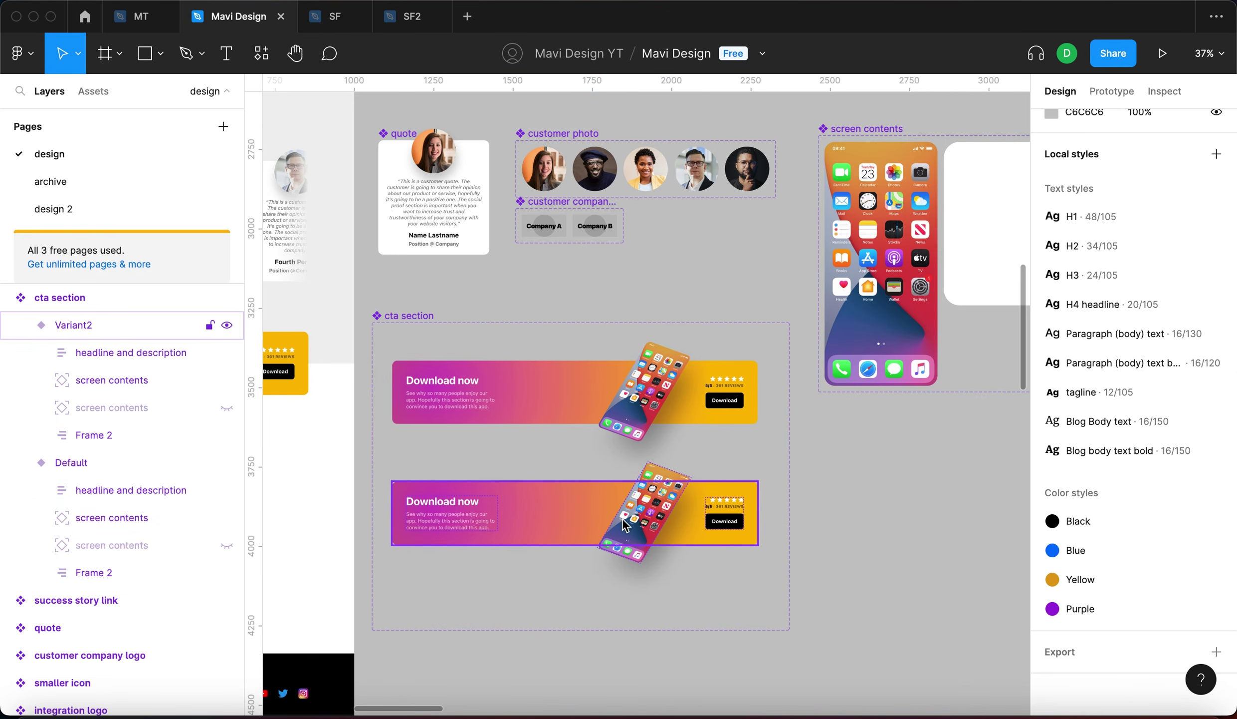
{"action": "scroll", "coordinate": [653, 519], "scroll_direction": "down", "scroll_amount": 2}
{"action": "scroll", "coordinate": [649, 524], "scroll_direction": "up", "scroll_amount": 5}
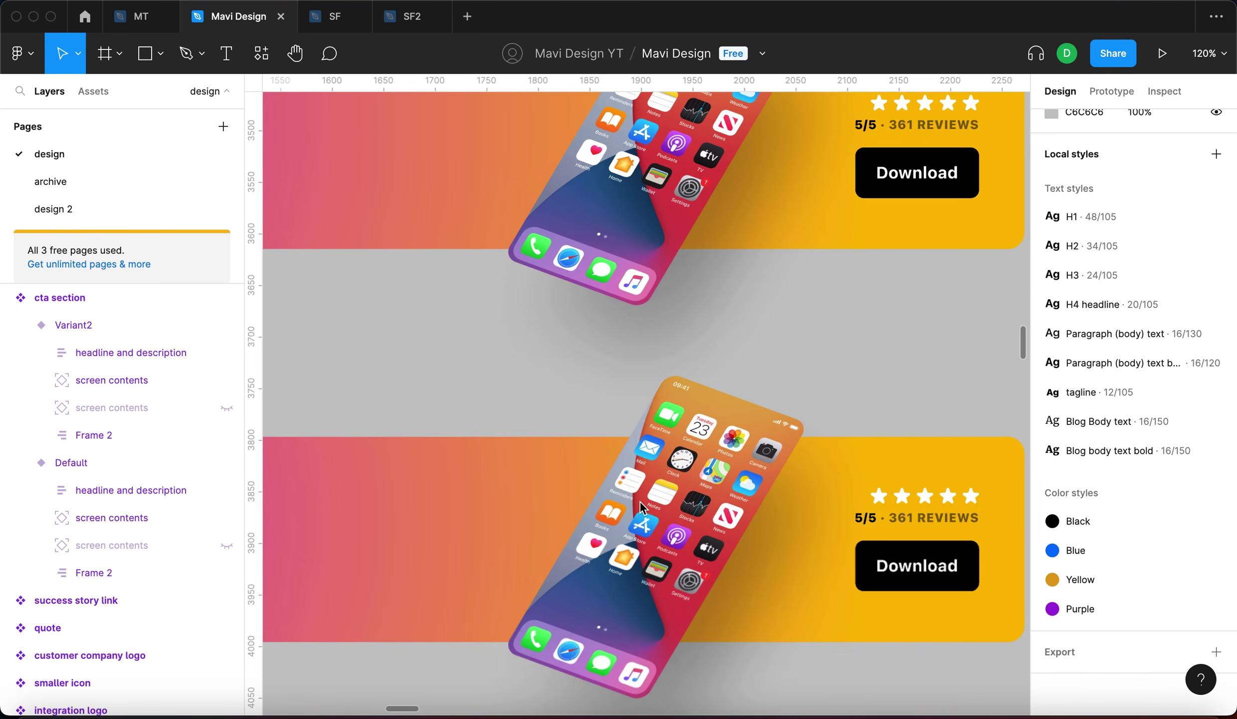
{"action": "scroll", "coordinate": [633, 538], "scroll_direction": "down", "scroll_amount": 6}
{"action": "scroll", "coordinate": [644, 523], "scroll_direction": "up", "scroll_amount": 6}
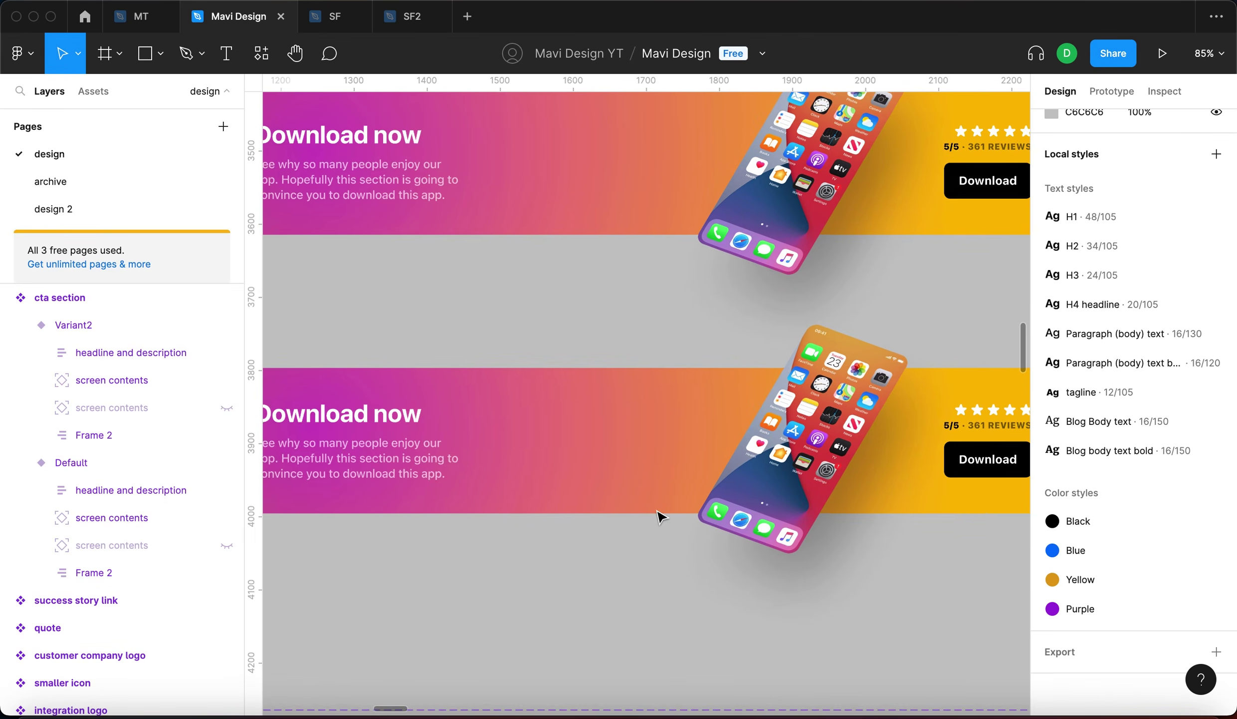
{"action": "scroll", "coordinate": [658, 514], "scroll_direction": "down", "scroll_amount": 3}
{"action": "scroll", "coordinate": [661, 517], "scroll_direction": "down", "scroll_amount": 2}
Scale Variant2's phone mockup up to about 198 × 427 and pull it out of the cta section variant.
{"action": "left_click_drag", "start_coordinate": [663, 550], "coordinate": [642, 532]}
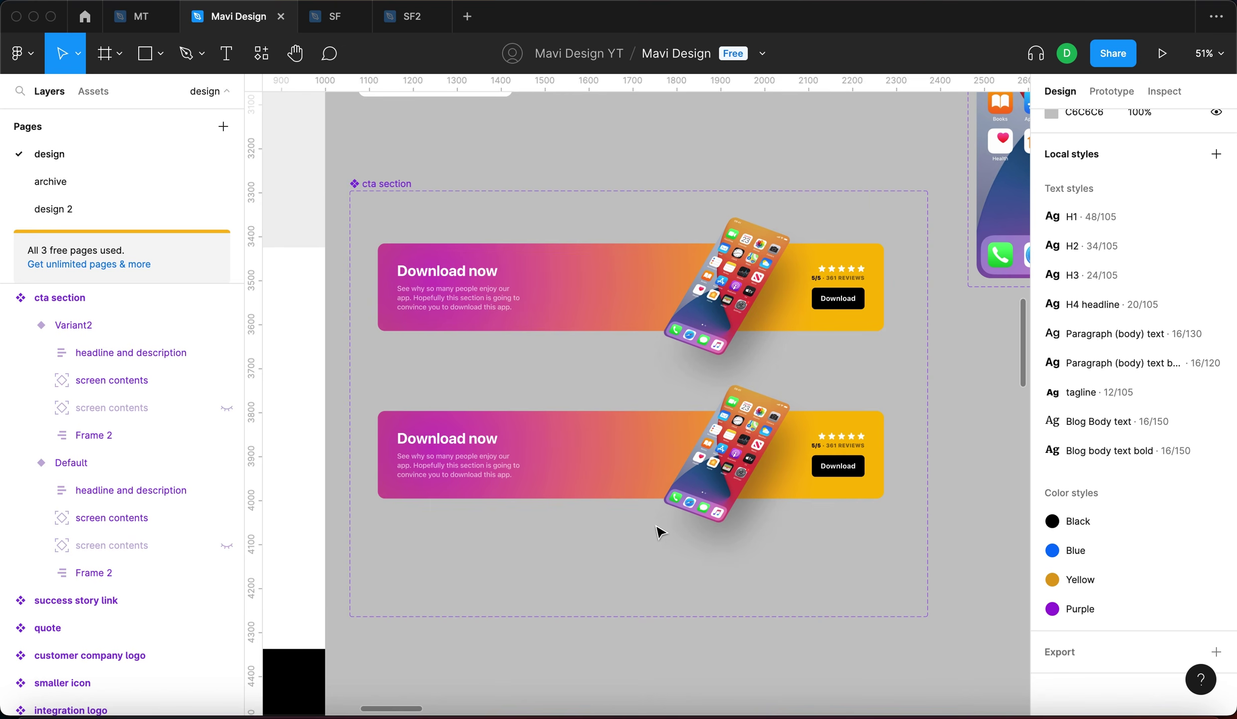
{"action": "left_click", "coordinate": [741, 486]}
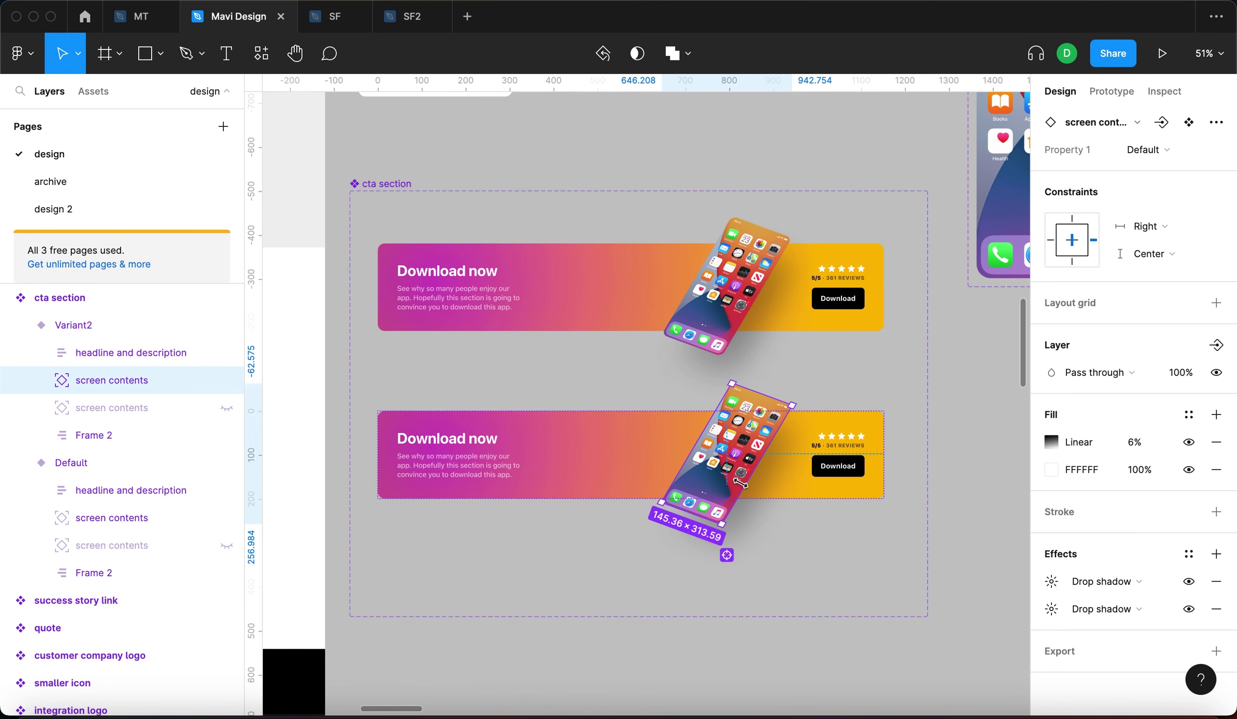
{"action": "scroll", "coordinate": [746, 471], "scroll_direction": "up", "scroll_amount": 5}
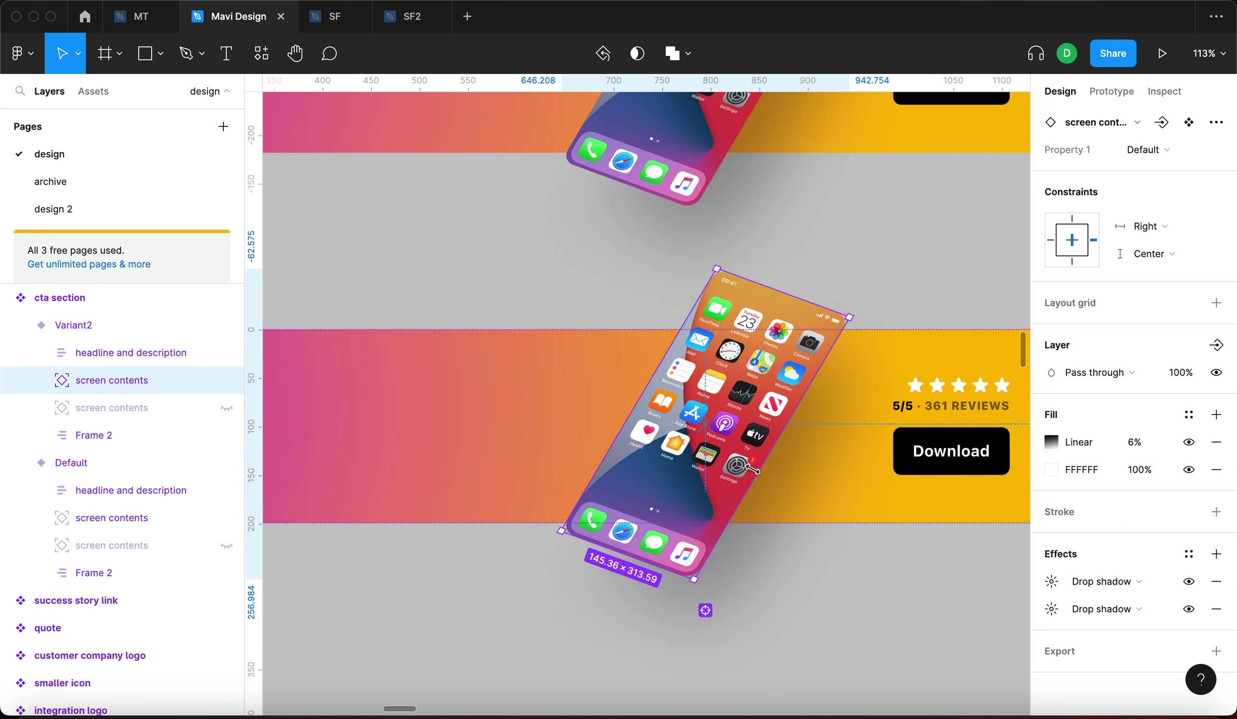
{"action": "scroll", "coordinate": [768, 444], "scroll_direction": "down", "scroll_amount": 5}
{"action": "scroll", "coordinate": [849, 300], "scroll_direction": "up", "scroll_amount": 3}
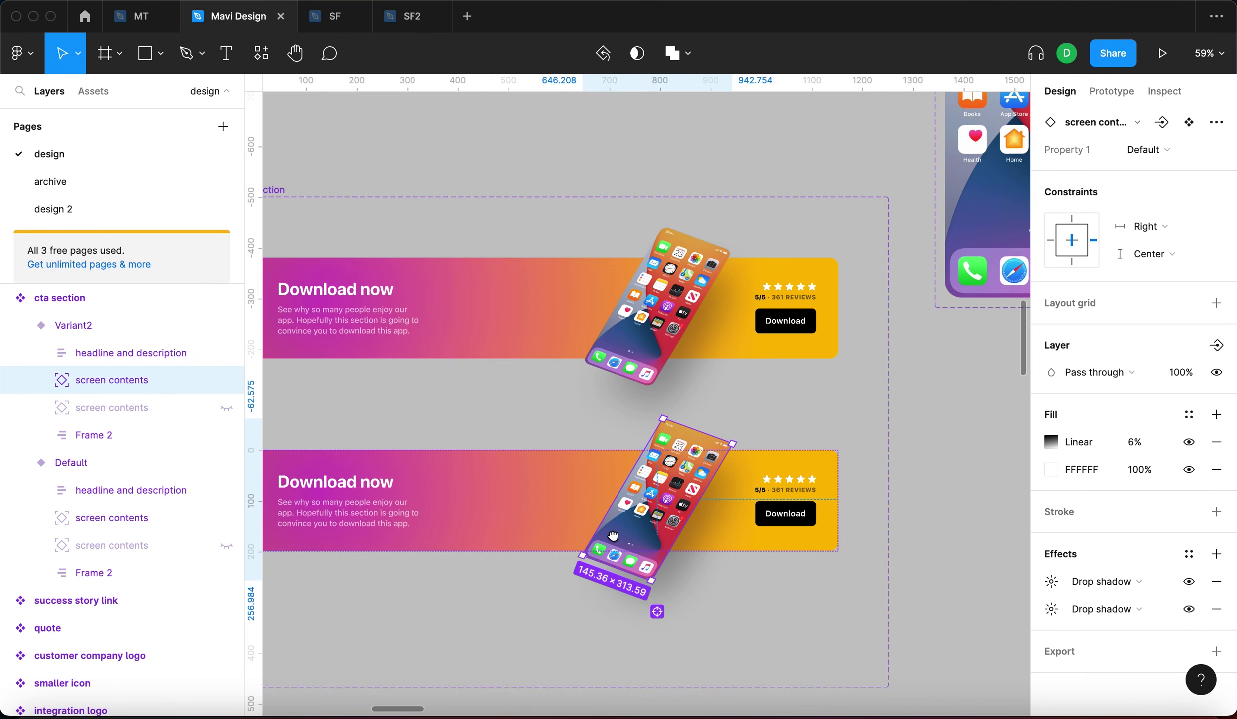
{"action": "scroll", "coordinate": [911, 225], "scroll_direction": "up", "scroll_amount": 2}
{"action": "scroll", "coordinate": [862, 215], "scroll_direction": "down", "scroll_amount": 4}
{"action": "scroll", "coordinate": [861, 216], "scroll_direction": "left", "scroll_amount": 4}
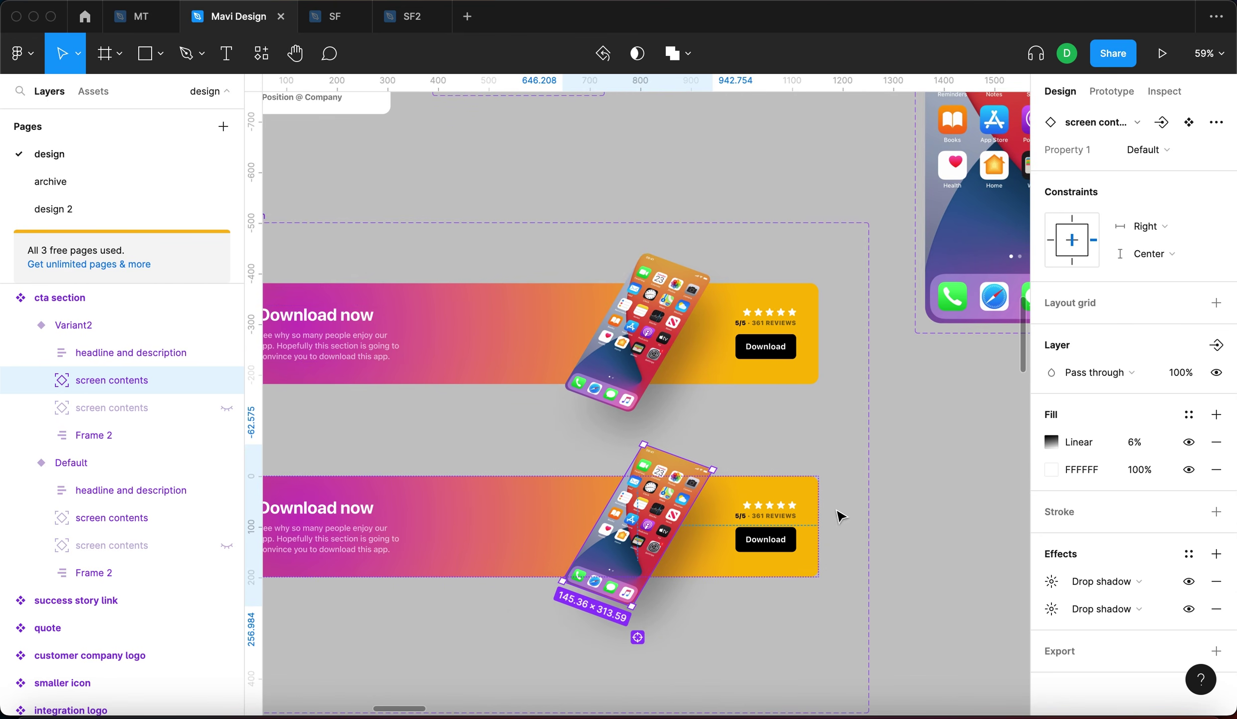
{"action": "key", "text": "k"}
{"action": "left_click_drag", "start_coordinate": [688, 452], "coordinate": [639, 482]}
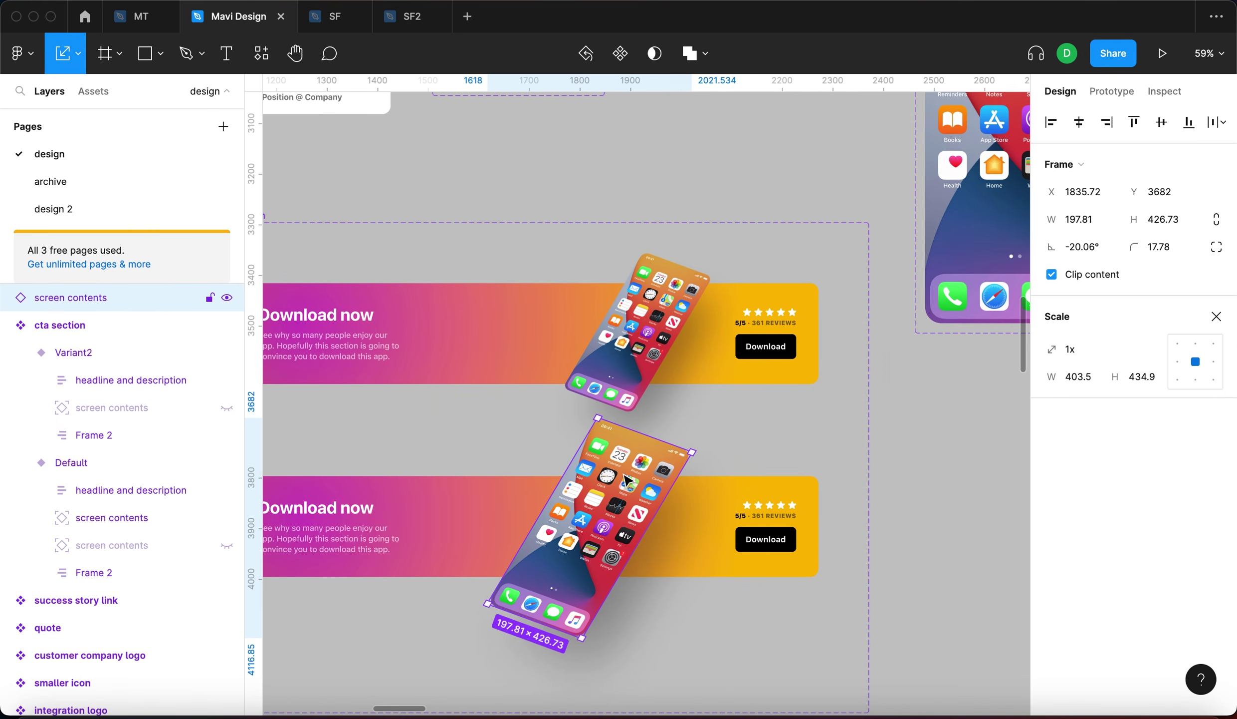
Wrap the enlarged phone mockup in its own frame.
{"action": "scroll", "coordinate": [639, 482], "scroll_direction": "down", "scroll_amount": 5}
{"action": "scroll", "coordinate": [674, 487], "scroll_direction": "up", "scroll_amount": 8}
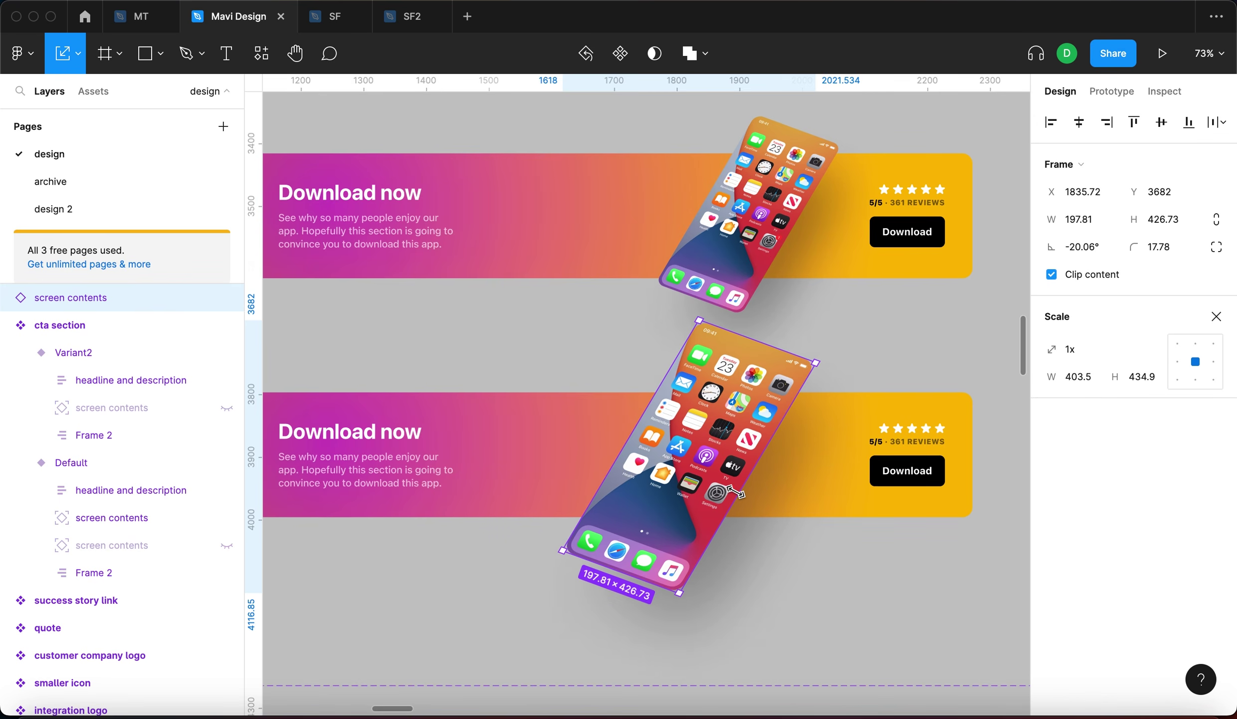
{"action": "key", "text": "alt+super+g"}
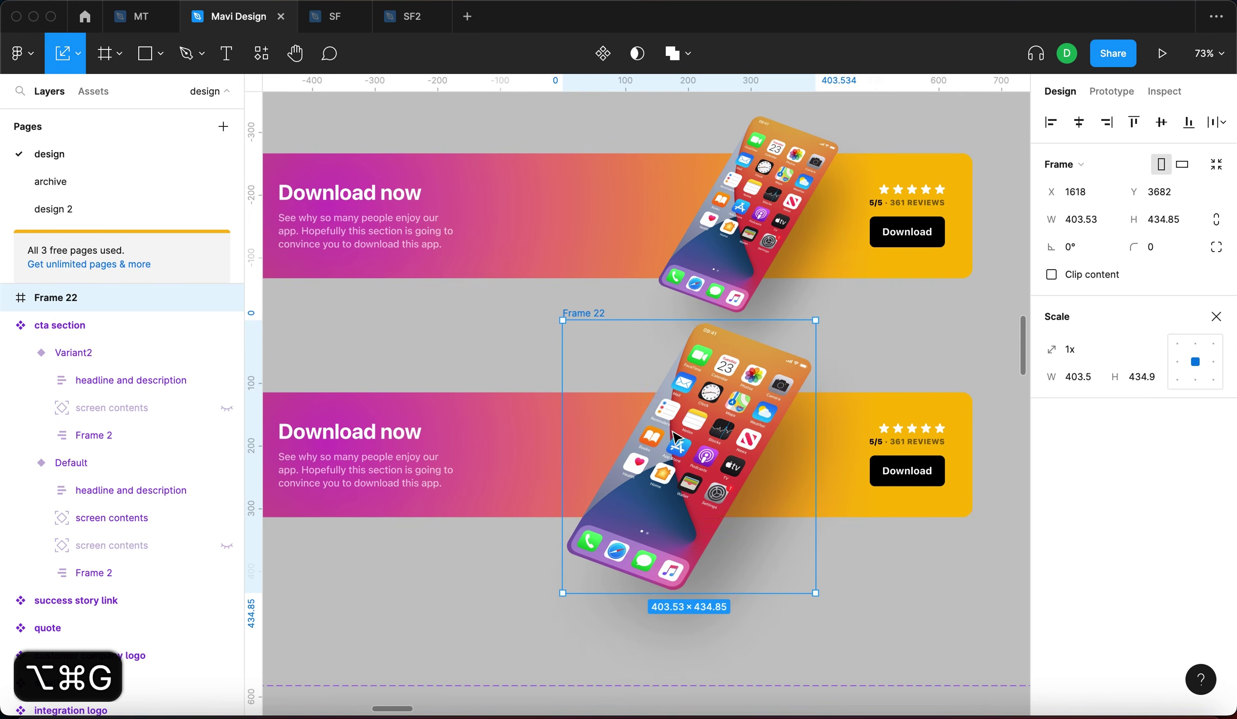
{"action": "scroll", "coordinate": [561, 373], "scroll_direction": "down", "scroll_amount": 3}
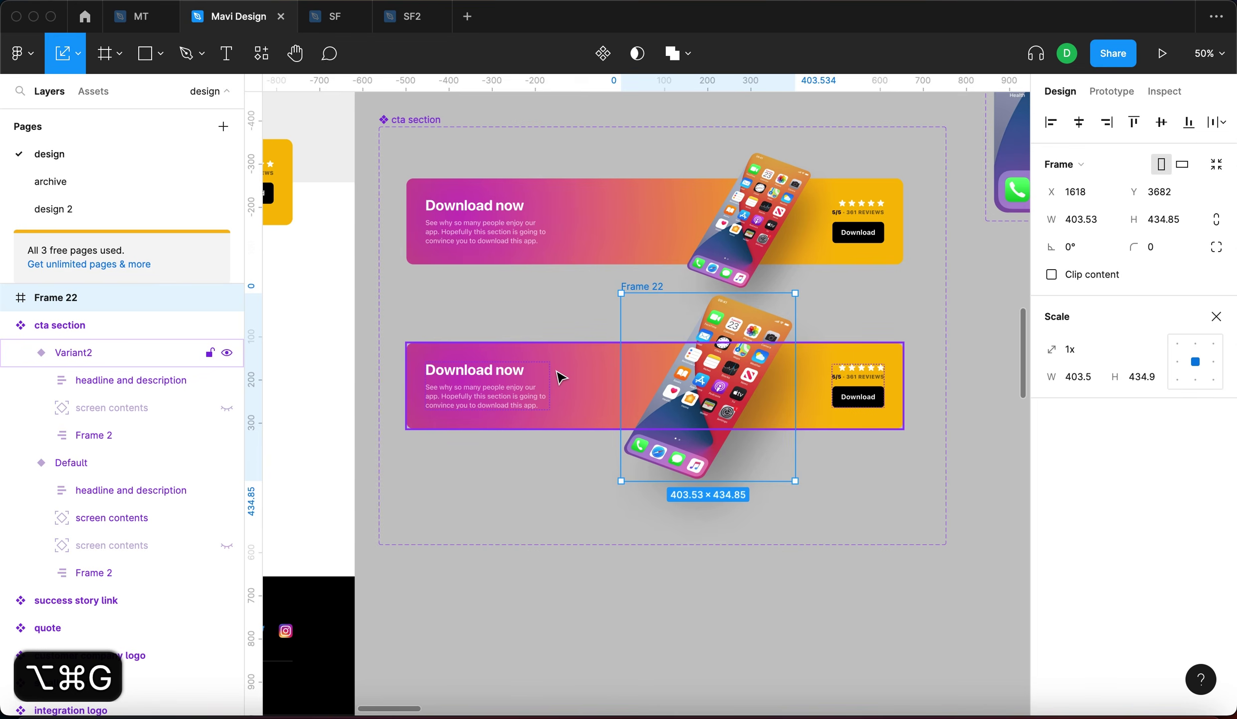
{"action": "left_click", "coordinate": [648, 387]}
{"action": "left_click", "coordinate": [657, 288]}
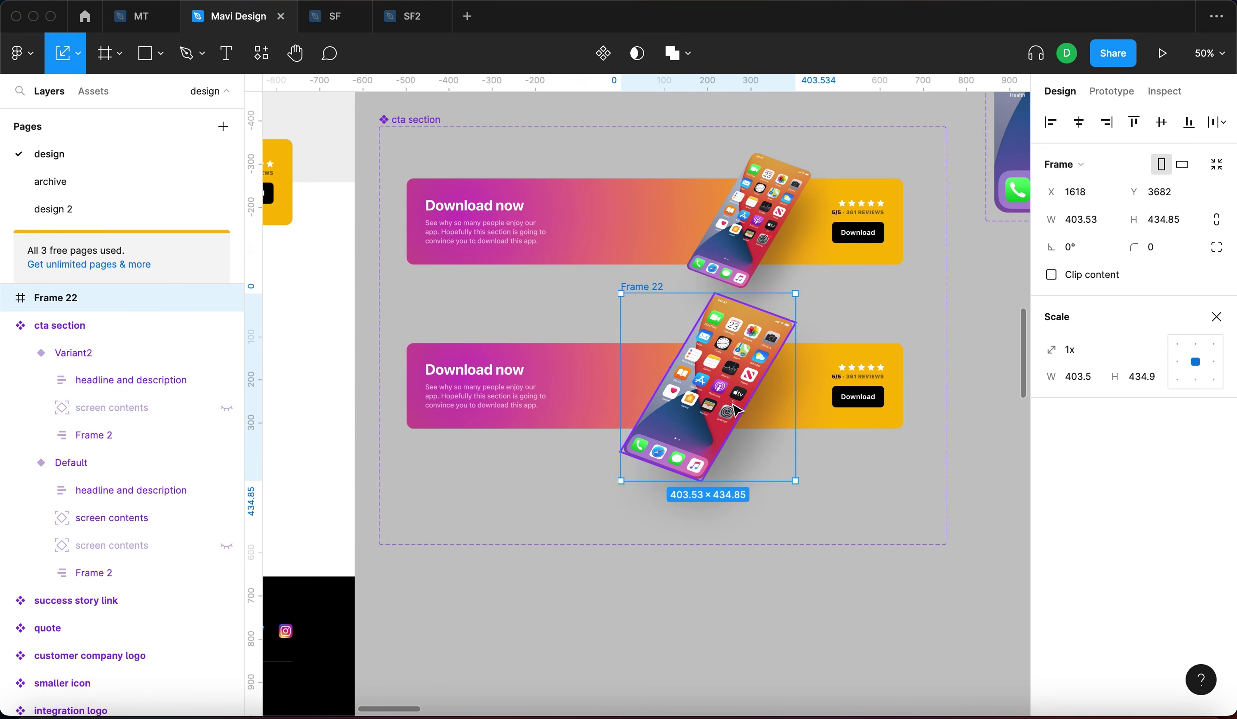
{"action": "left_click", "coordinate": [699, 545]}
{"action": "left_click", "coordinate": [642, 286]}
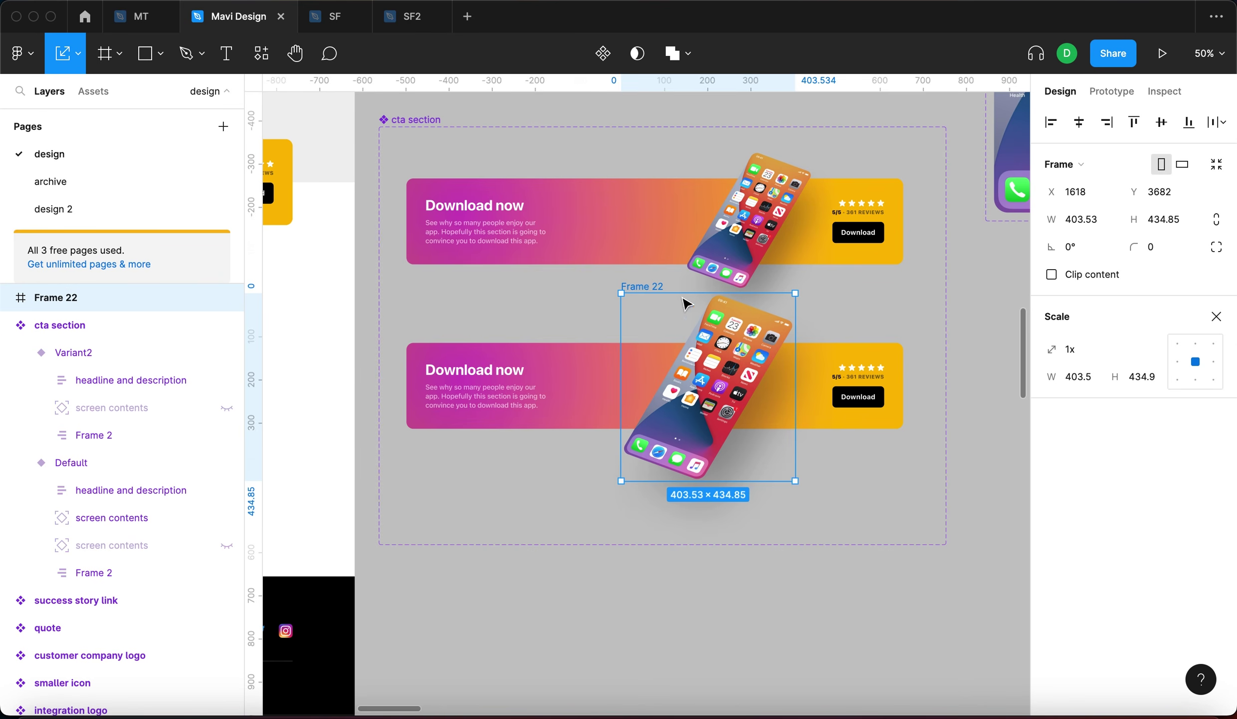
Move the framed phone below the cta section component set, to about (1857, 4399).
{"action": "left_click_drag", "start_coordinate": [637, 292], "coordinate": [763, 560]}
{"action": "key", "text": "Escape"}
{"action": "key", "text": "Escape"}
{"action": "scroll", "coordinate": [682, 539], "scroll_direction": "down", "scroll_amount": 3}
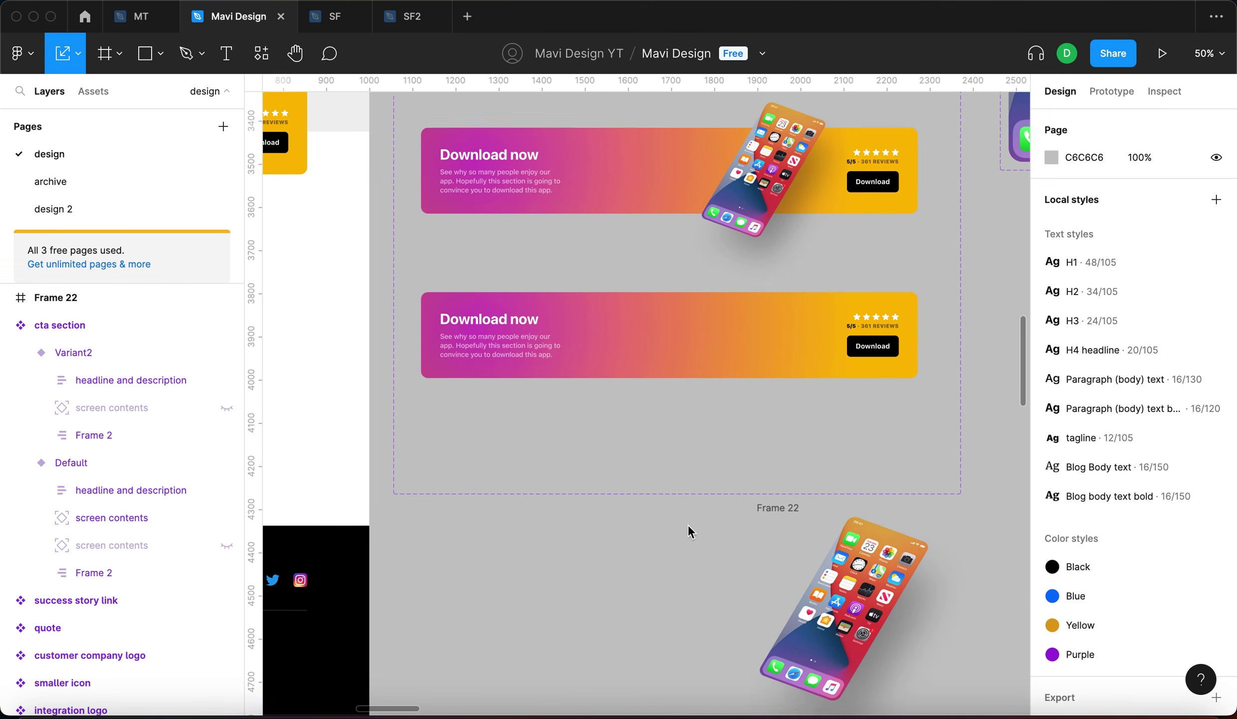
{"action": "left_click_drag", "start_coordinate": [792, 494], "coordinate": [782, 527]}
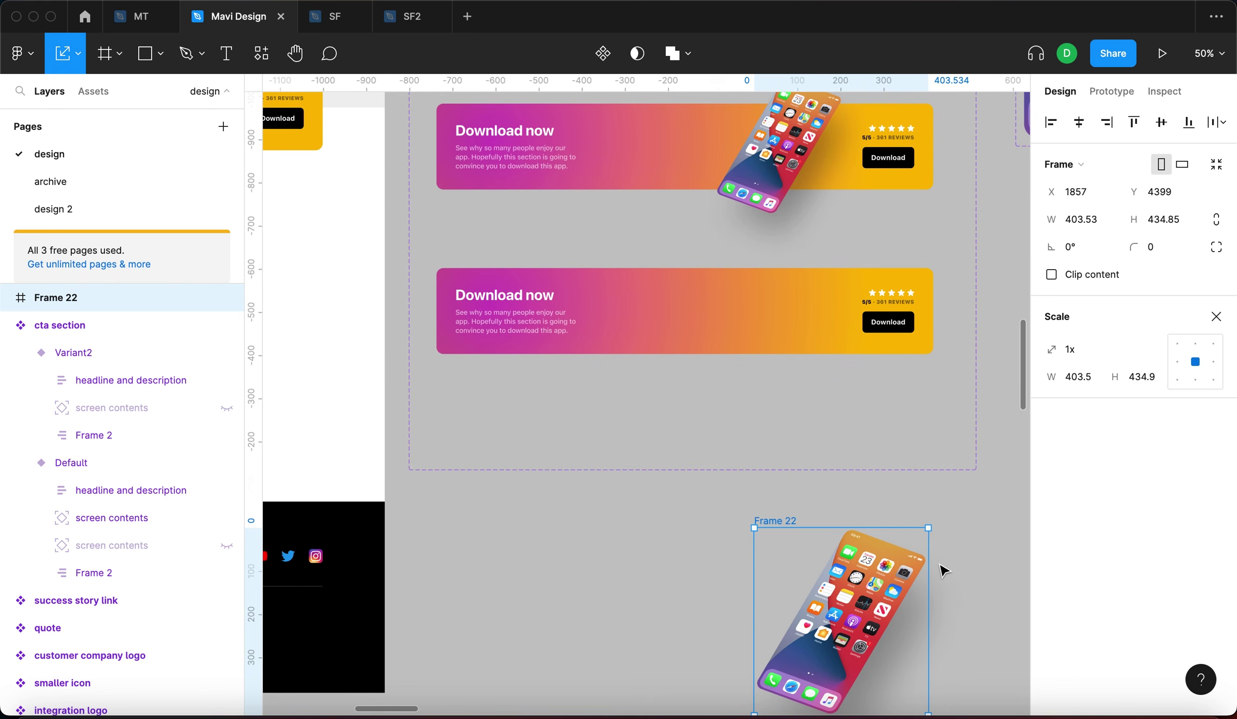
Cut the framed phone and paste it inside Variant2 of the cta section.
{"action": "scroll", "coordinate": [943, 569], "scroll_direction": "right", "scroll_amount": 5}
{"action": "scroll", "coordinate": [943, 568], "scroll_direction": "down", "scroll_amount": 2}
{"action": "key", "text": "super+x"}
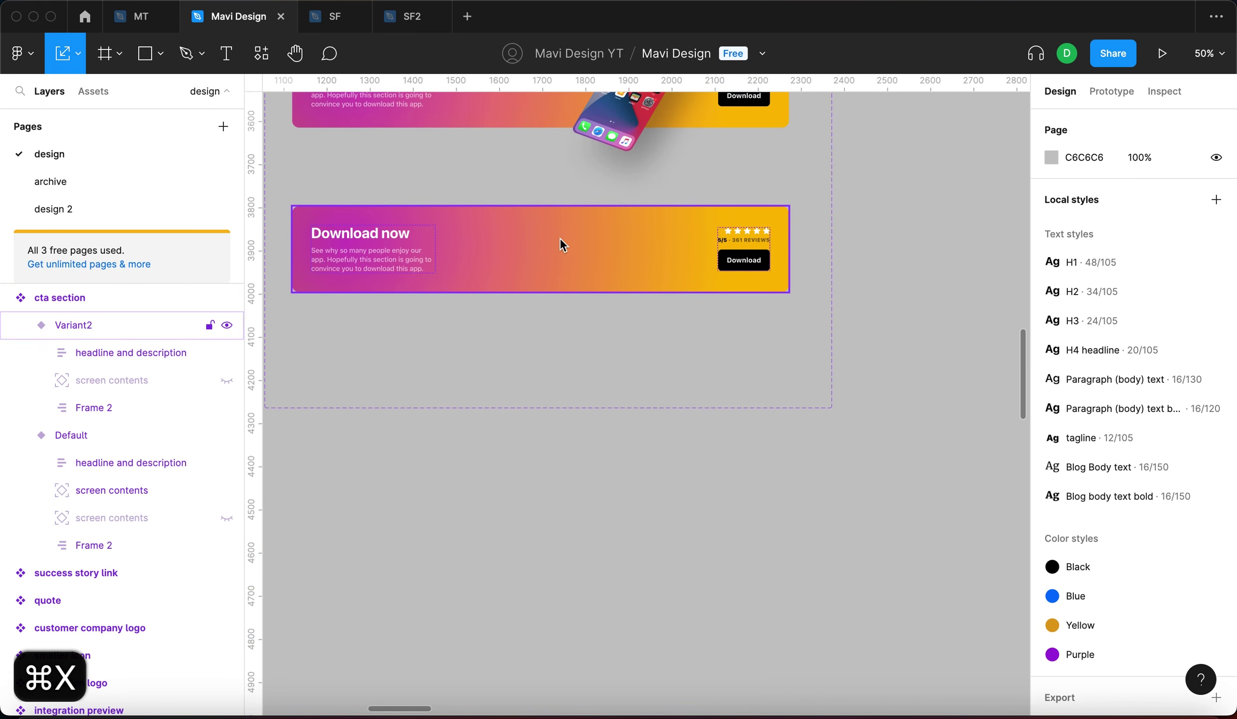
{"action": "left_click", "coordinate": [562, 239]}
{"action": "scroll", "coordinate": [691, 304], "scroll_direction": "up", "scroll_amount": 2}
{"action": "scroll", "coordinate": [691, 305], "scroll_direction": "left", "scroll_amount": 2}
{"action": "key", "text": "super+v"}
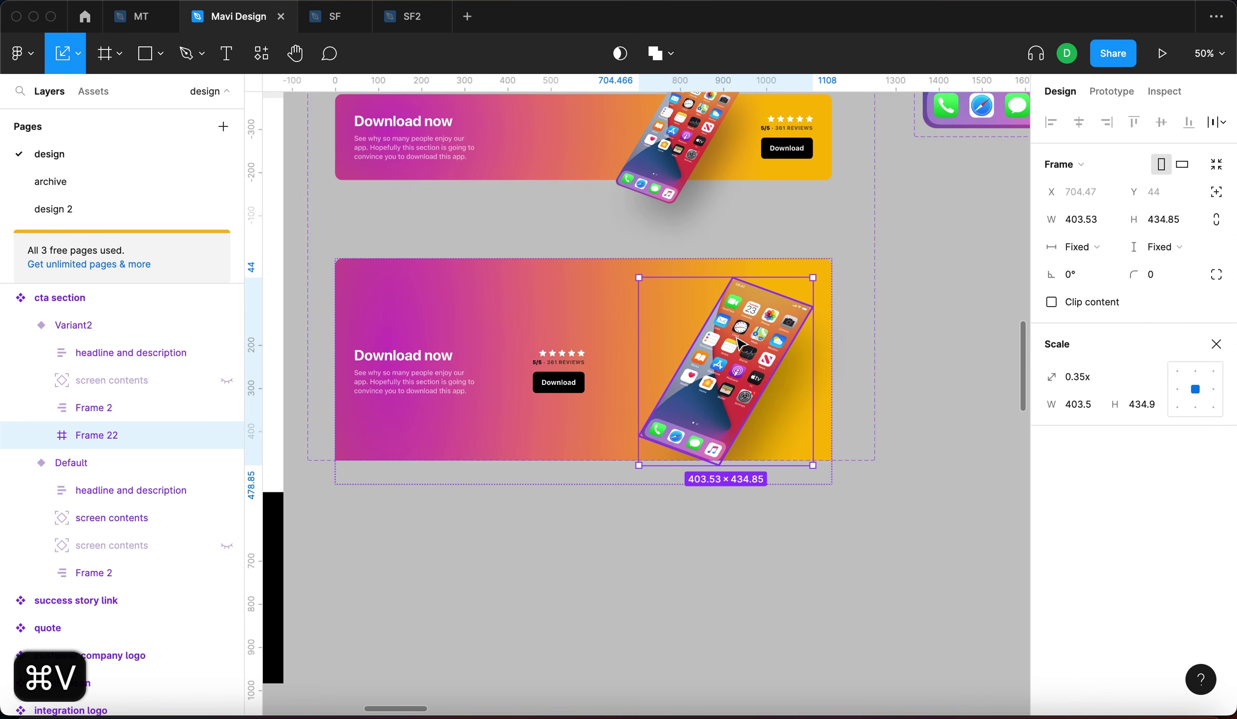
{"action": "scroll", "coordinate": [747, 344], "scroll_direction": "up", "scroll_amount": 5}
{"action": "left_click", "coordinate": [112, 517]}
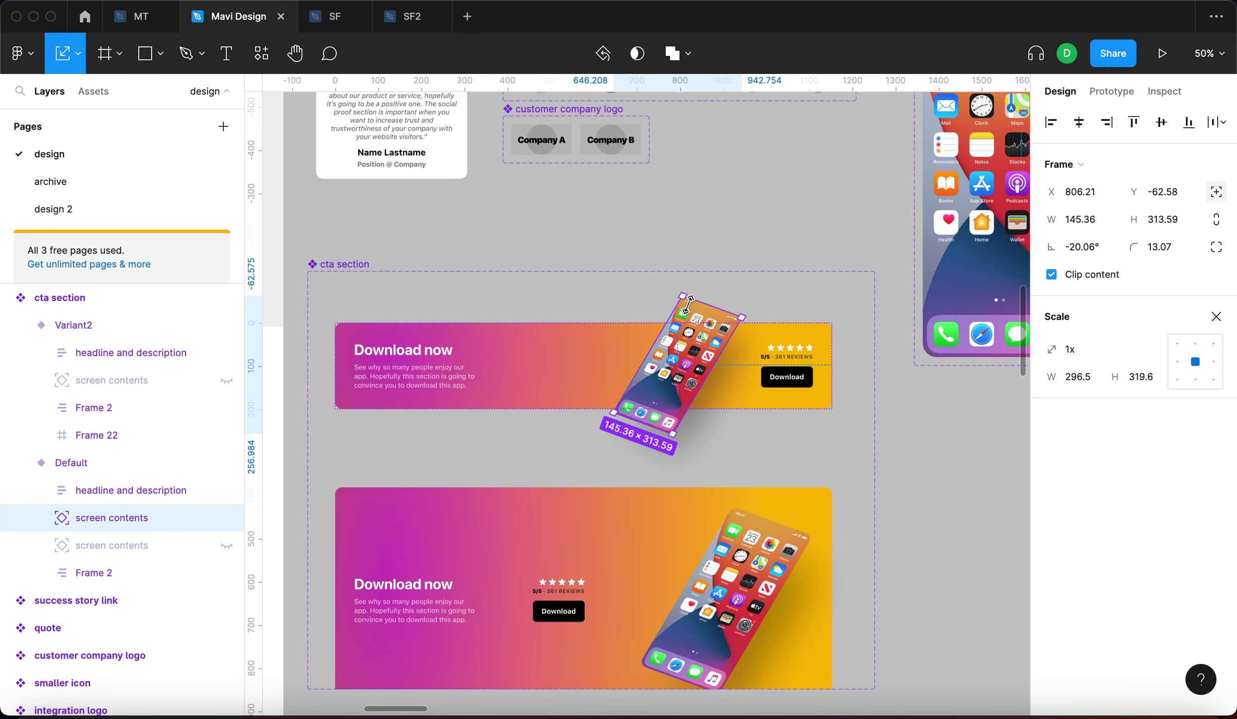
{"action": "scroll", "coordinate": [796, 399], "scroll_direction": "down", "scroll_amount": 5}
{"action": "scroll", "coordinate": [797, 399], "scroll_direction": "left", "scroll_amount": 1}
{"action": "left_click", "coordinate": [796, 395]}
{"action": "left_click", "coordinate": [797, 399]}
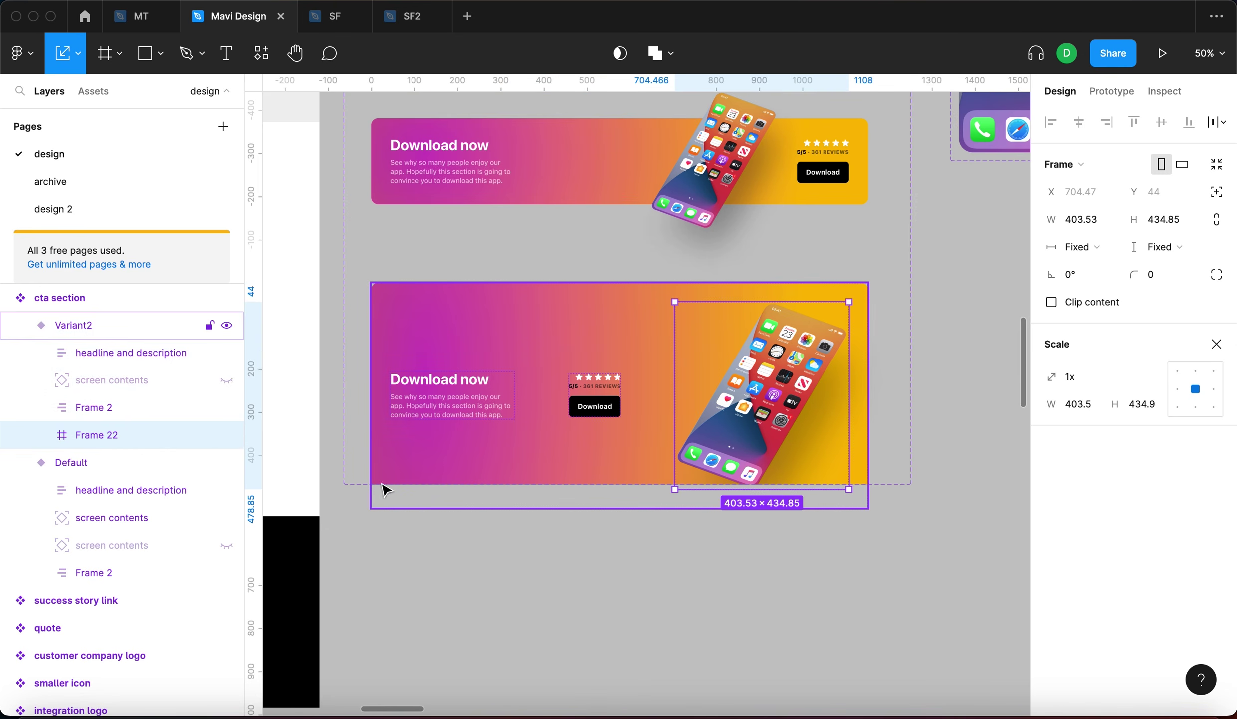
{"action": "scroll", "coordinate": [655, 325], "scroll_direction": "up", "scroll_amount": 2}
{"action": "scroll", "coordinate": [654, 326], "scroll_direction": "left", "scroll_amount": 2}
{"action": "left_click", "coordinate": [628, 256]}
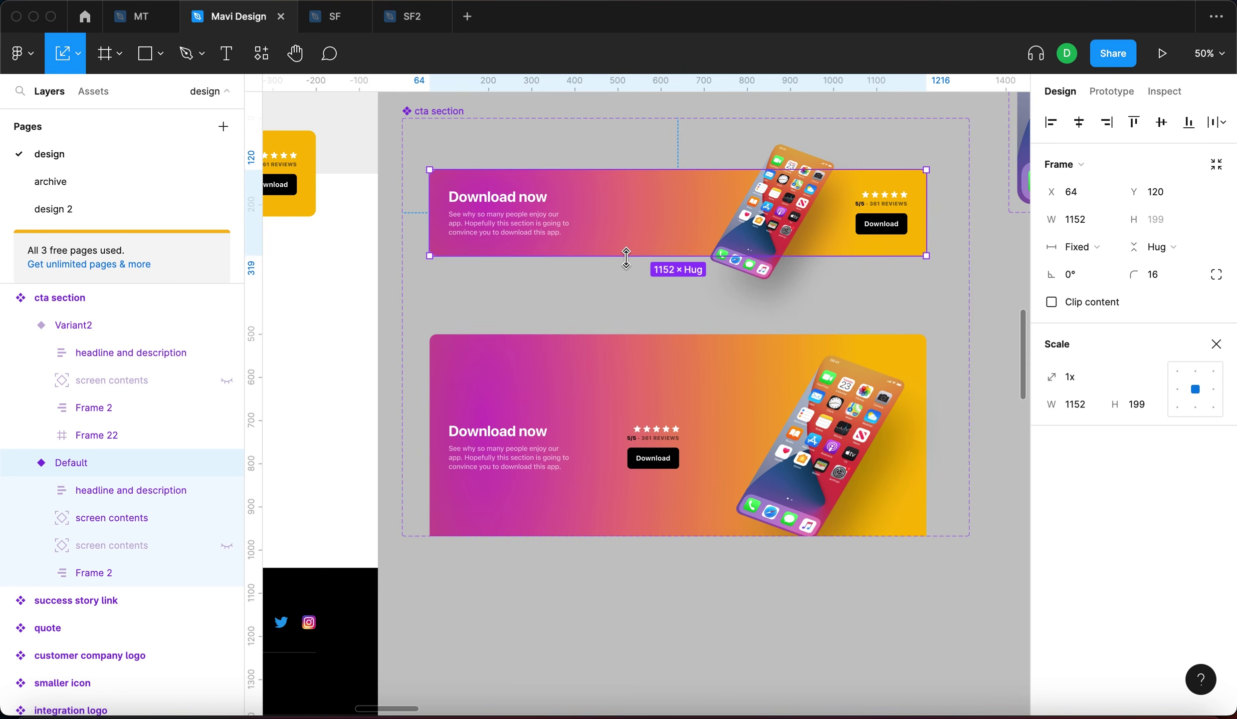
Give the pasted frame in Variant2 absolute position and rename it "phone frame".
{"action": "left_click", "coordinate": [854, 434]}
{"action": "left_click", "coordinate": [854, 434]}
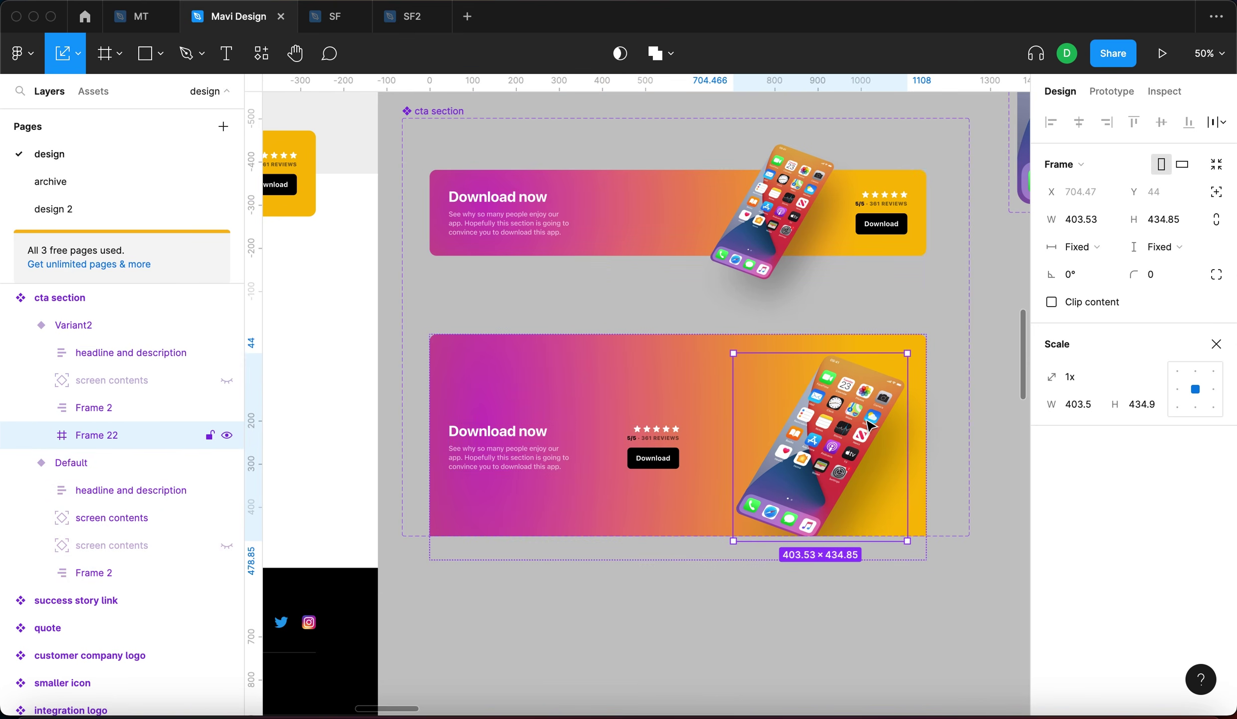
{"action": "left_click", "coordinate": [1222, 197]}
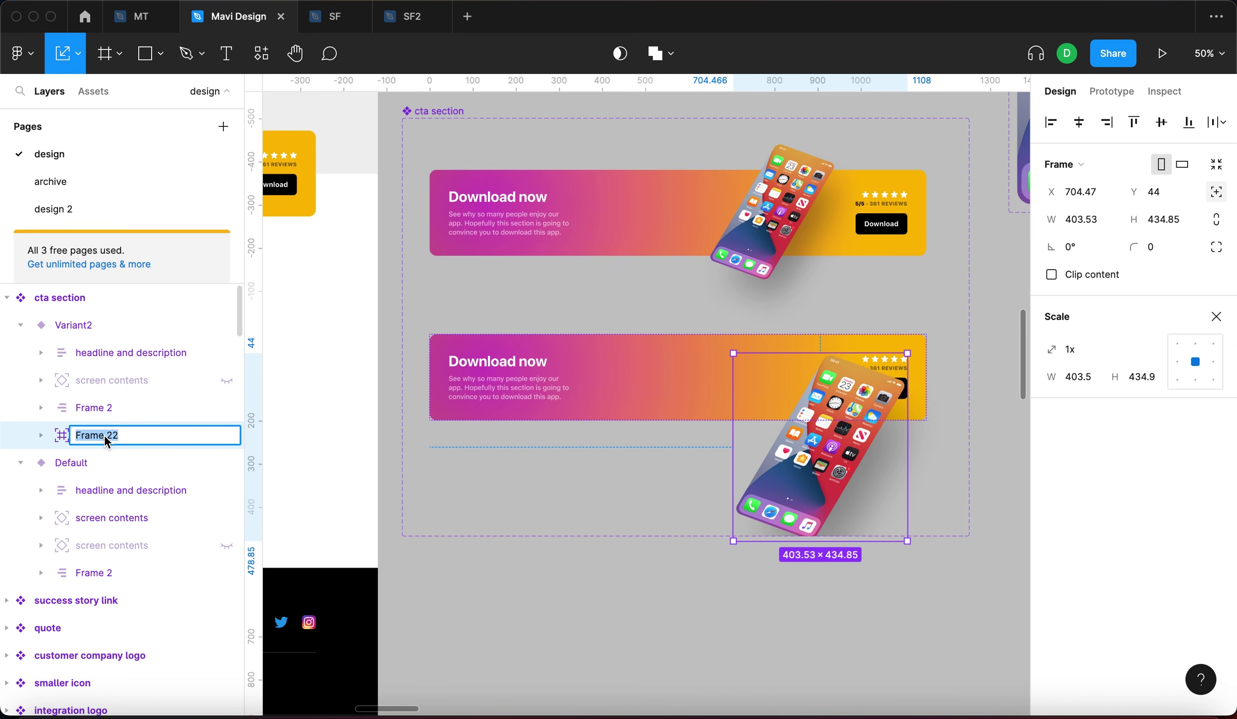
{"action": "type", "text": "phone frame"}
{"action": "key", "text": "Return"}
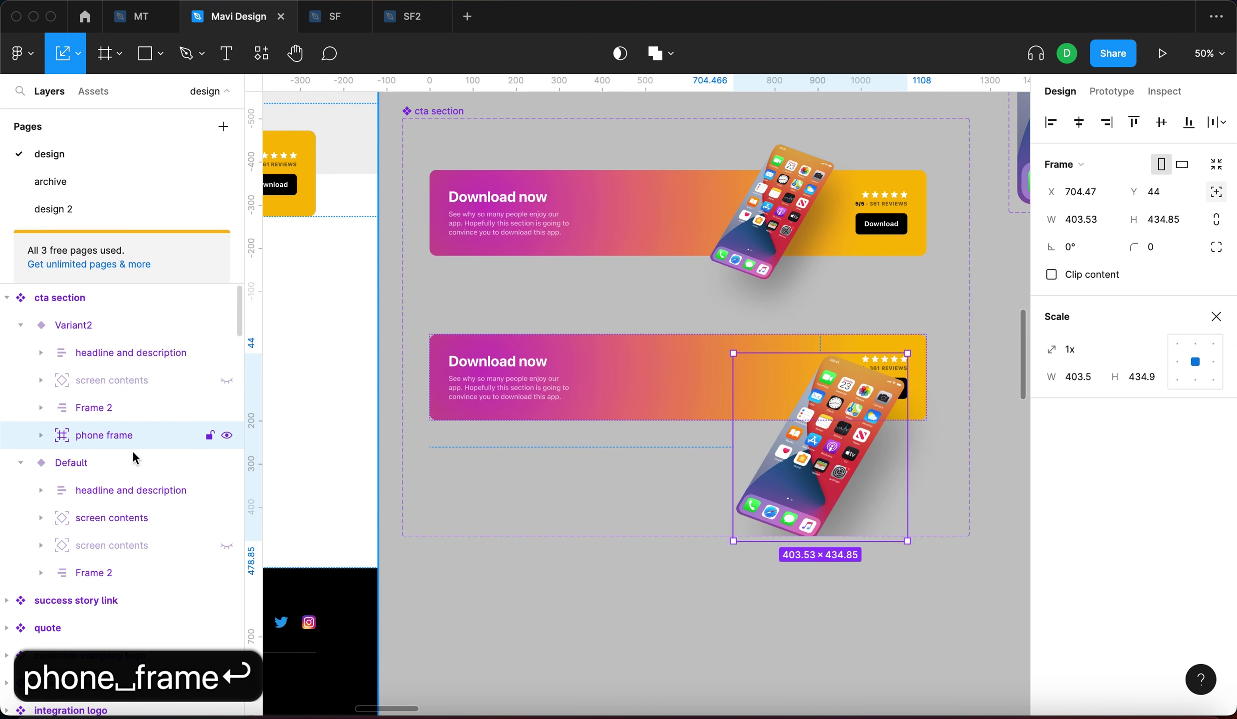
Center the phone frame vertically in Variant2 and shift it horizontally to X 458.
{"action": "key", "text": "alt+v"}
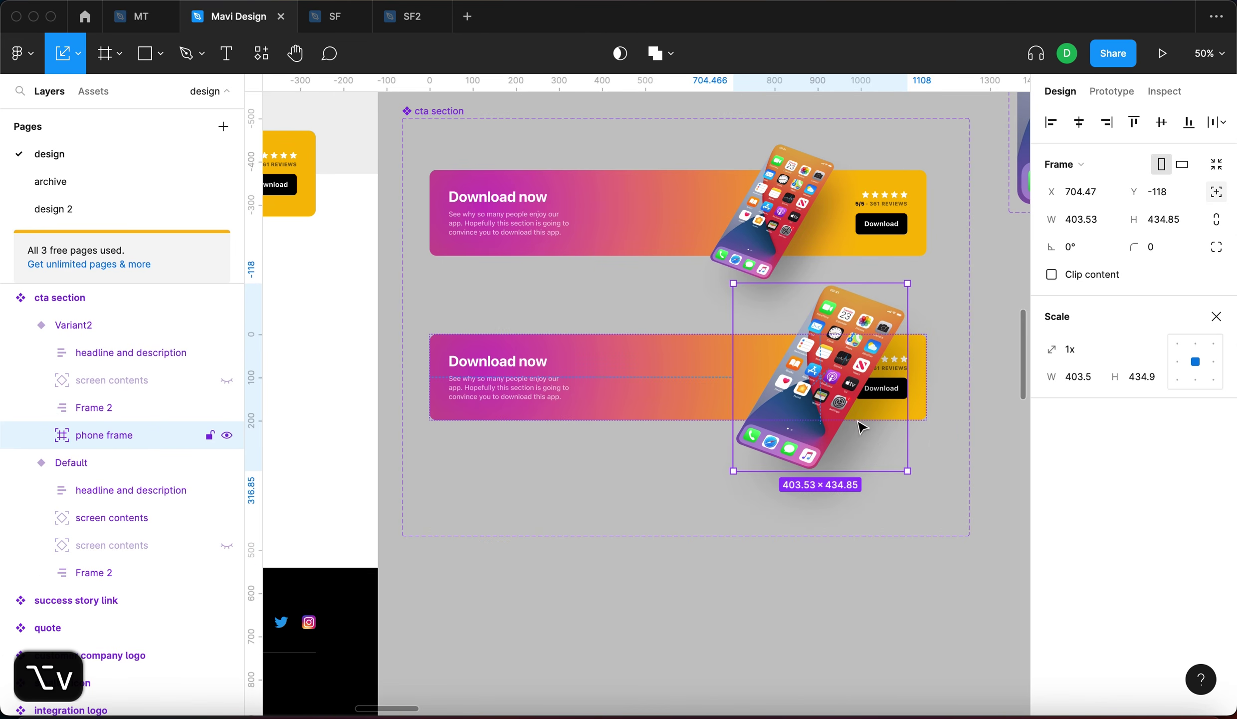
{"action": "left_click_drag", "start_coordinate": [842, 401], "coordinate": [736, 391]}
{"action": "scroll", "coordinate": [736, 389], "scroll_direction": "up", "scroll_amount": 5}
Set the horizontal constraint of the screen contents inside the phone frame to Left.
{"action": "key", "text": "Return"}
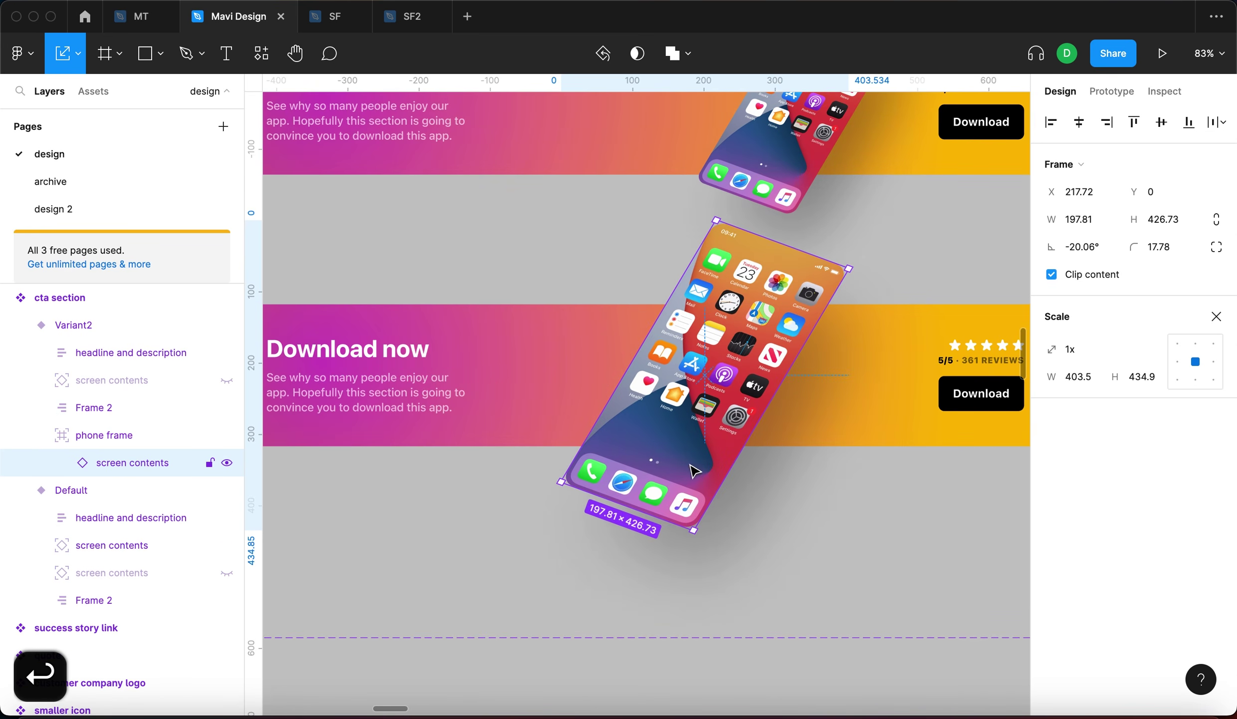
{"action": "left_click", "coordinate": [836, 552]}
{"action": "left_click", "coordinate": [696, 450]}
{"action": "key", "text": "Return"}
{"action": "key", "text": "v"}
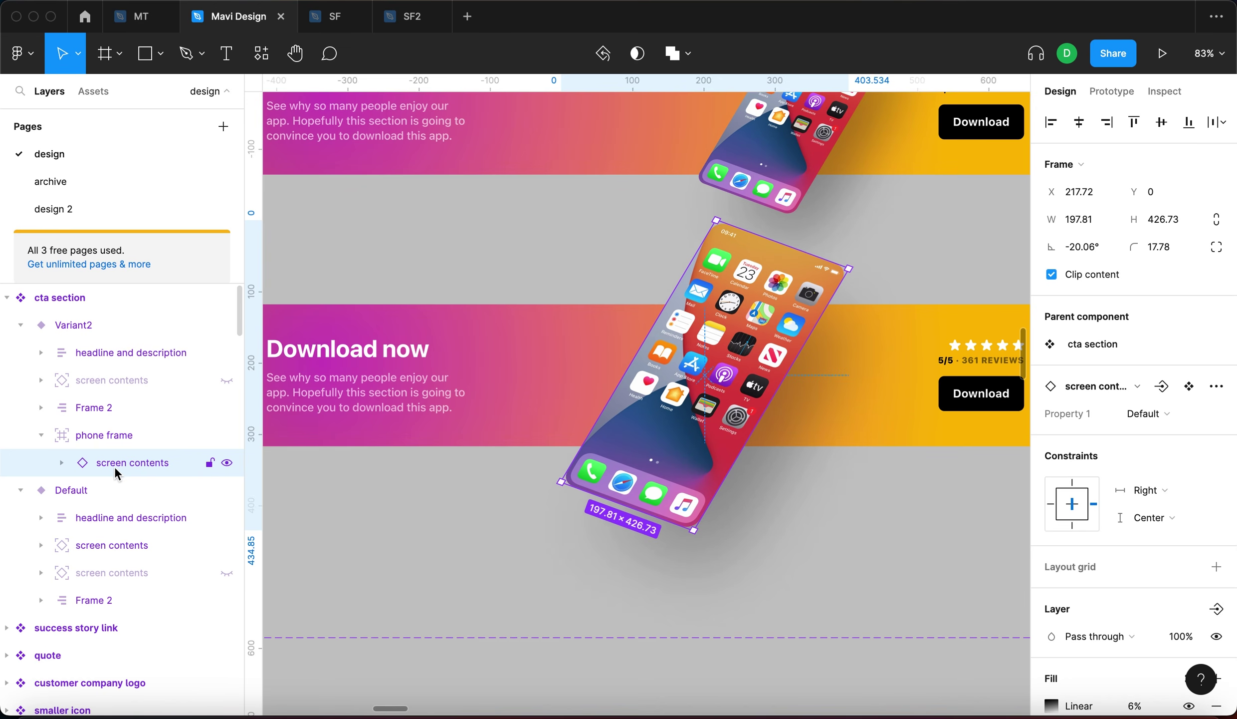
{"action": "left_click", "coordinate": [172, 445]}
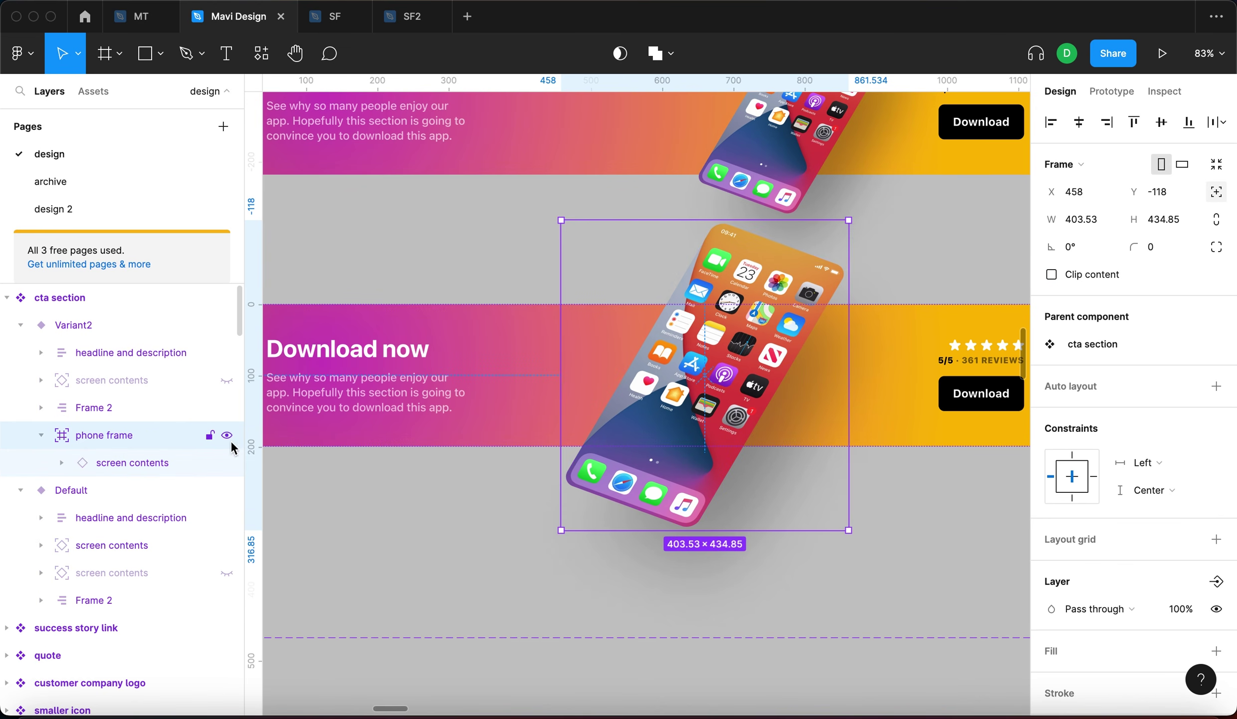
{"action": "left_click", "coordinate": [145, 464]}
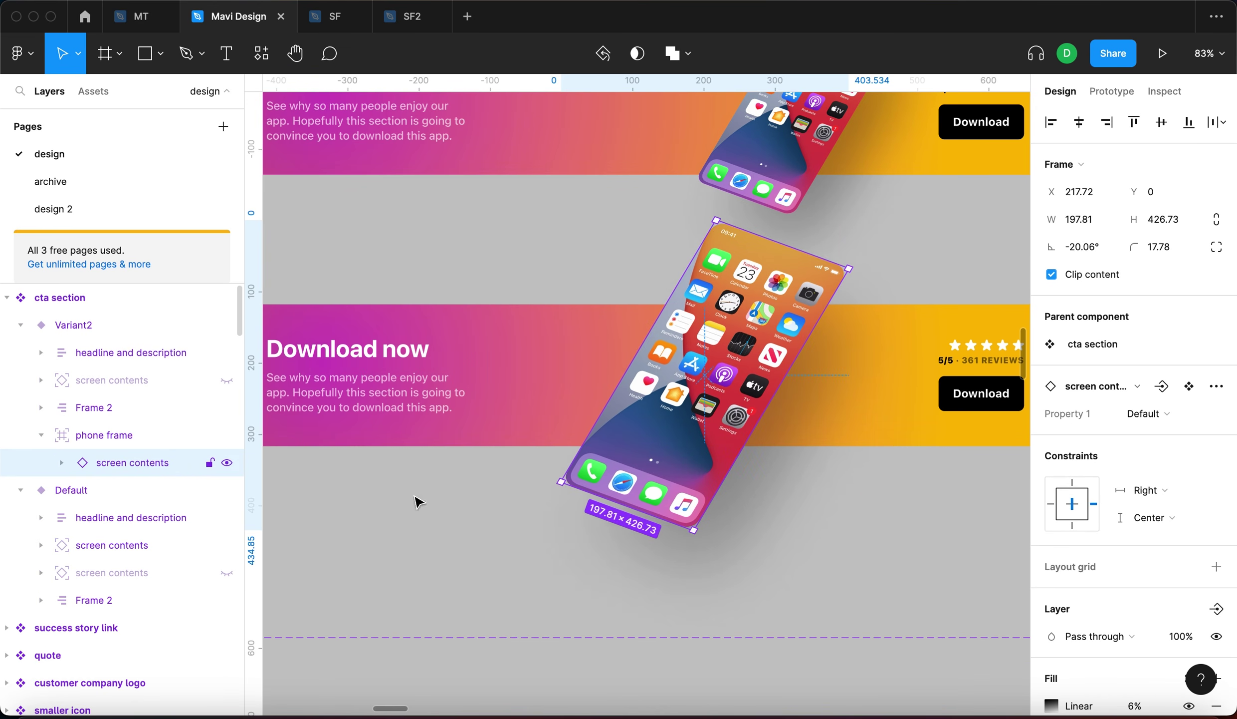
{"action": "left_click", "coordinate": [1153, 503]}
{"action": "left_click", "coordinate": [1169, 467]}
{"action": "left_click", "coordinate": [1168, 516]}
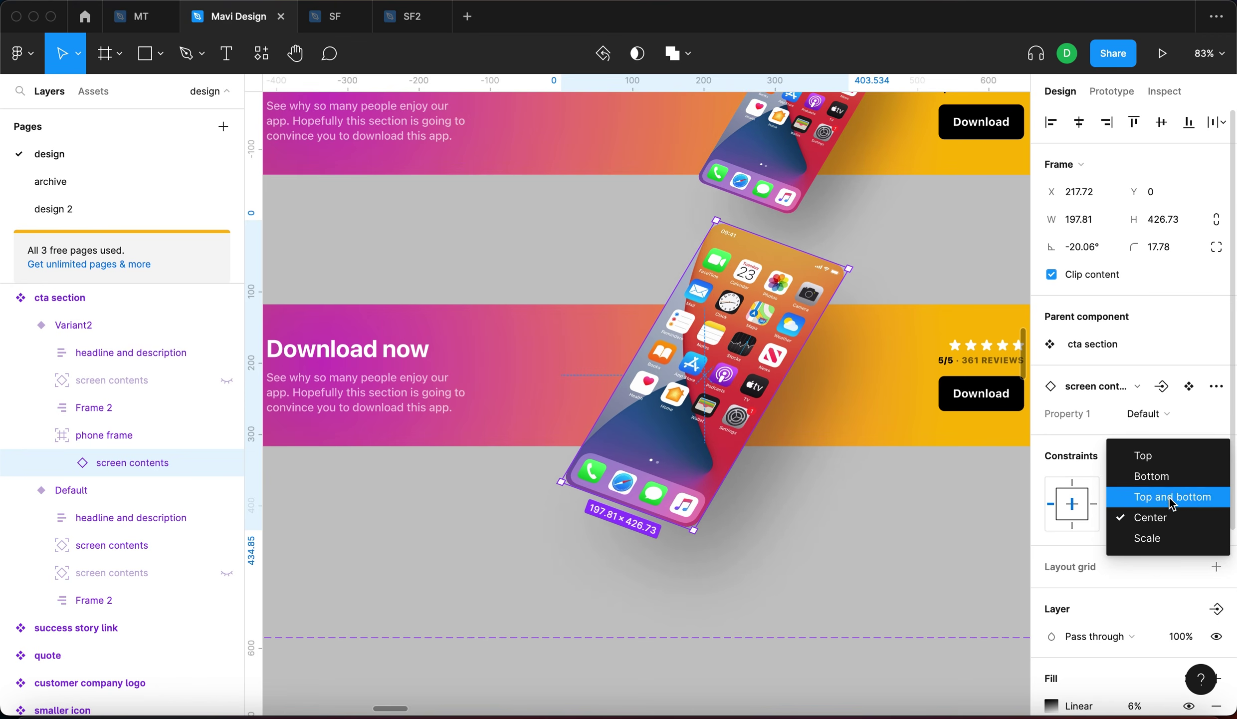
{"action": "key", "text": "Escape"}
Resize the phone frame to 478 × 317, with its lower edge on Variant2's bottom edge and room for the shadow.
{"action": "left_click", "coordinate": [152, 434]}
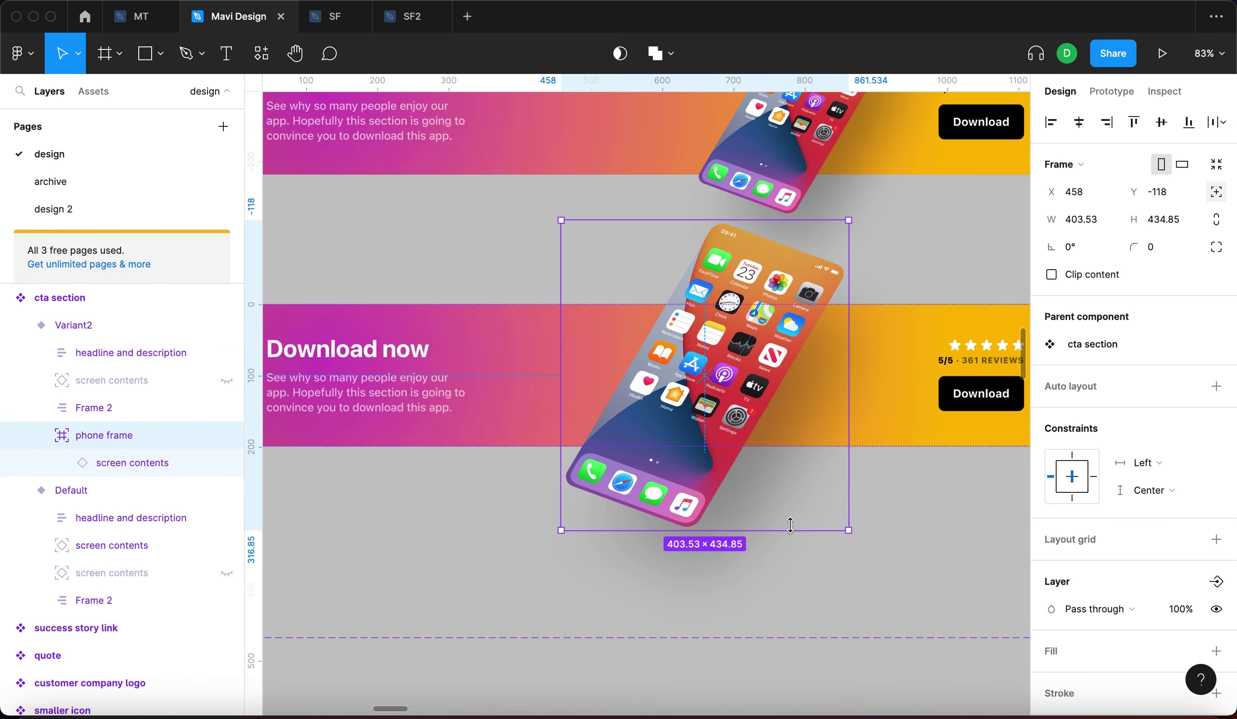
{"action": "left_click_drag", "start_coordinate": [789, 530], "coordinate": [796, 446]}
{"action": "scroll", "coordinate": [532, 437], "scroll_direction": "up", "scroll_amount": 10}
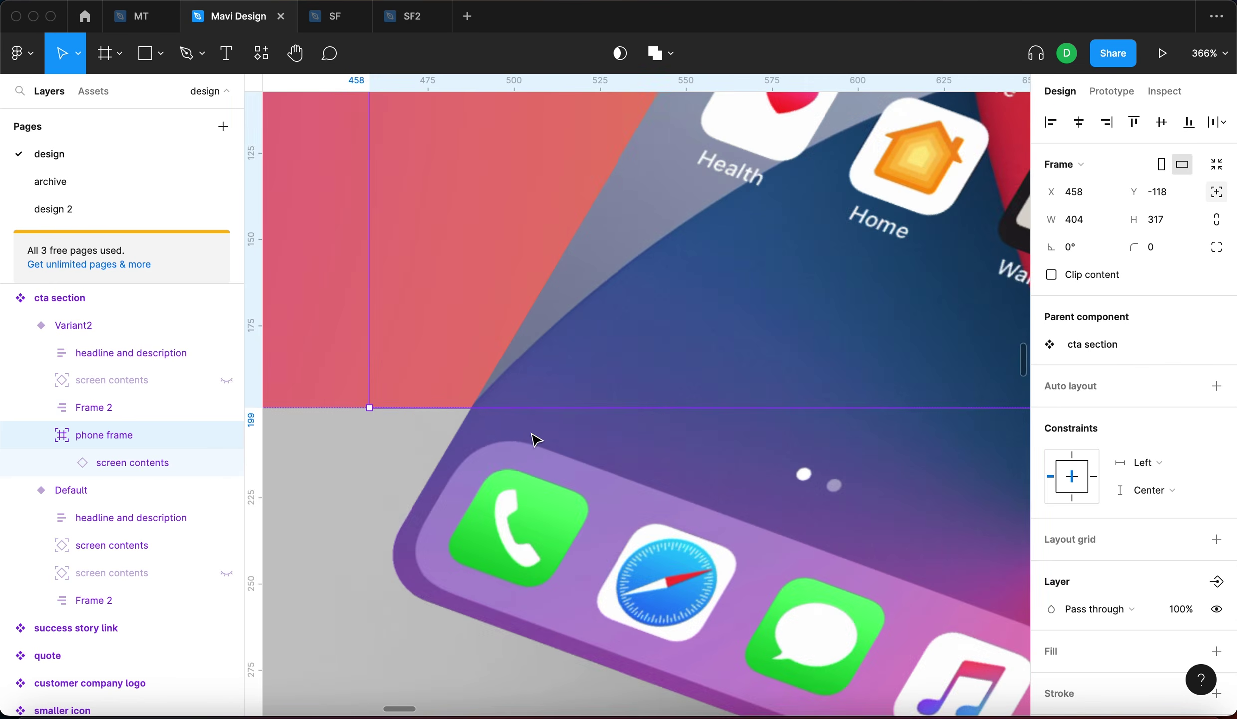
{"action": "scroll", "coordinate": [354, 403], "scroll_direction": "down", "scroll_amount": 10}
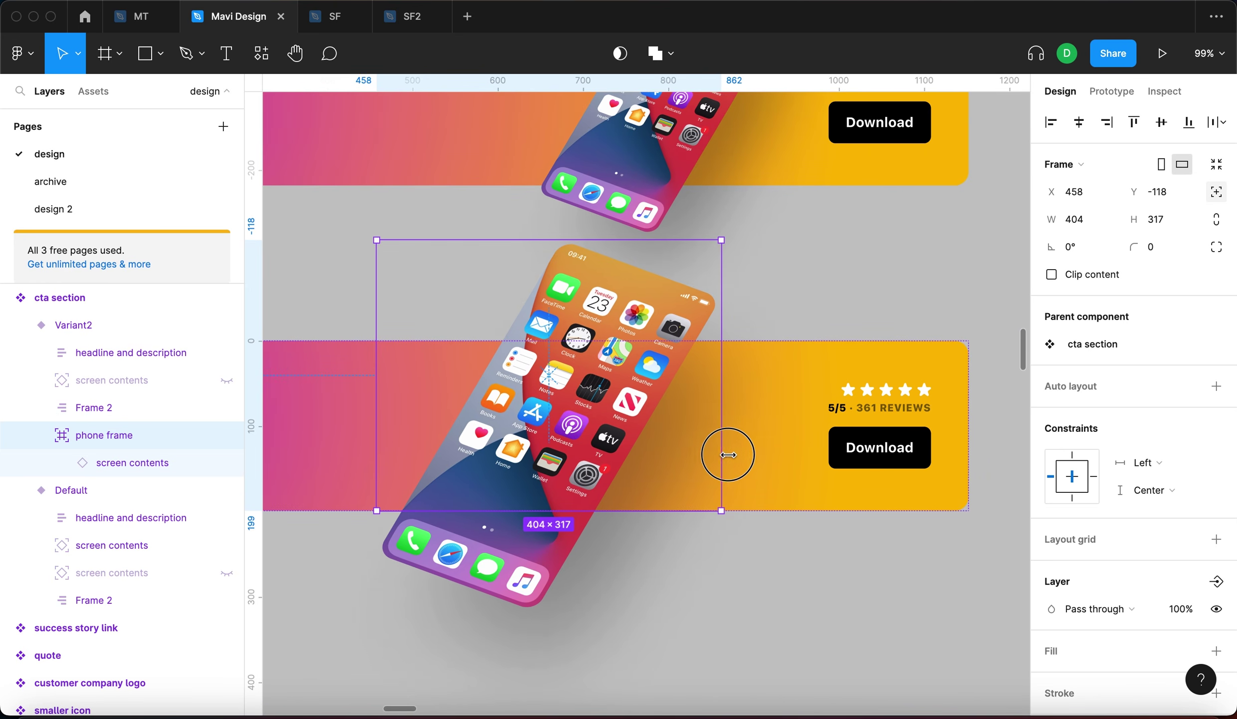
{"action": "left_click_drag", "start_coordinate": [728, 454], "coordinate": [785, 452]}
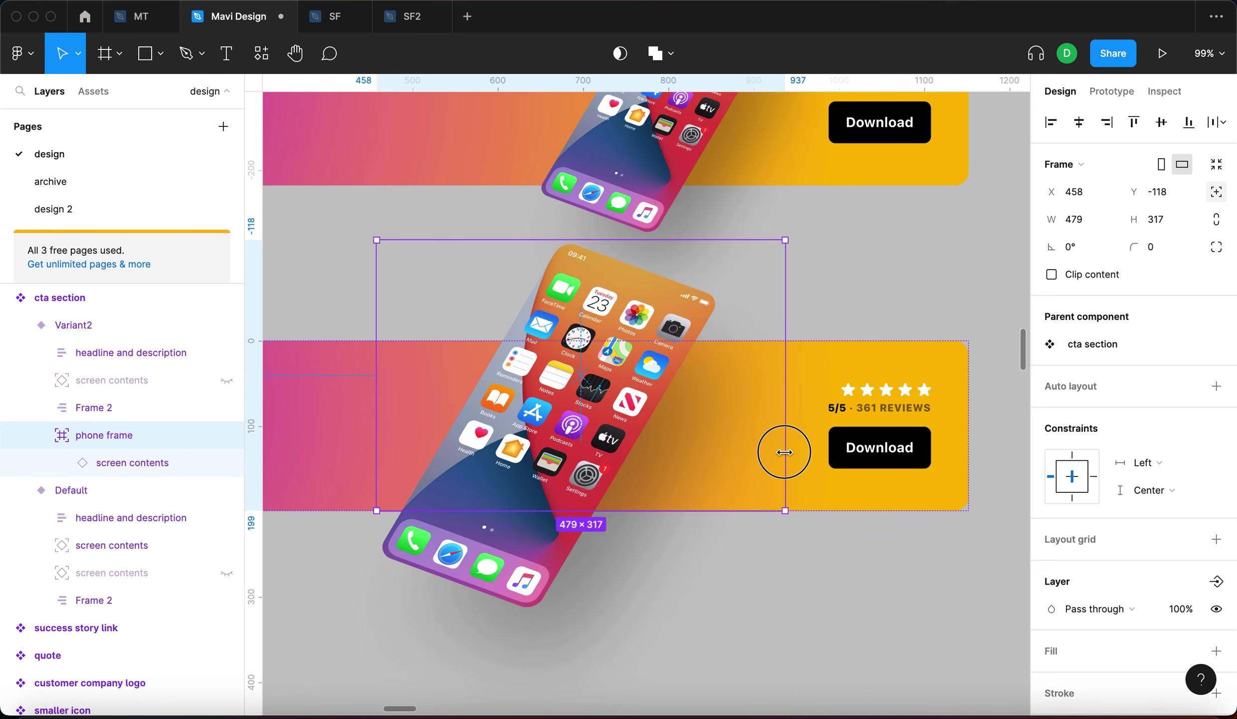
{"action": "scroll", "coordinate": [782, 500], "scroll_direction": "left", "scroll_amount": 5}
{"action": "scroll", "coordinate": [782, 500], "scroll_direction": "down", "scroll_amount": 5}
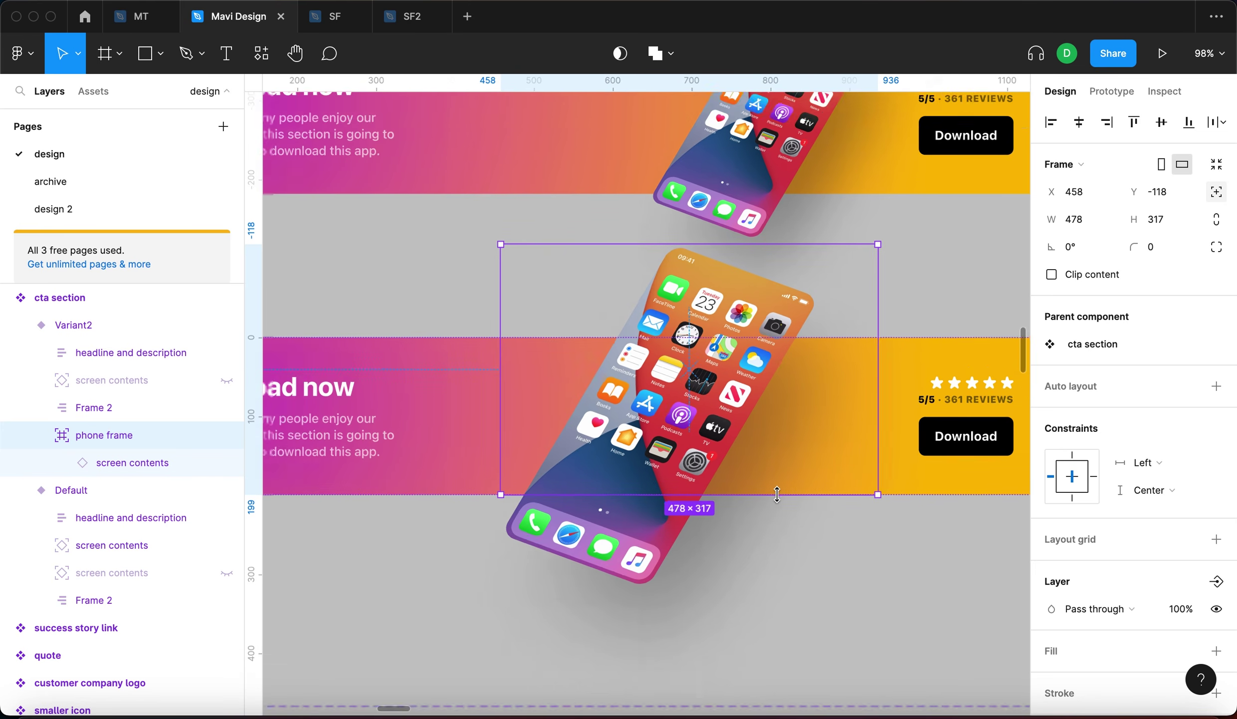
Clip the phone frame's content and inspect the cropped phone in Variant2.
{"action": "left_click", "coordinate": [1052, 274]}
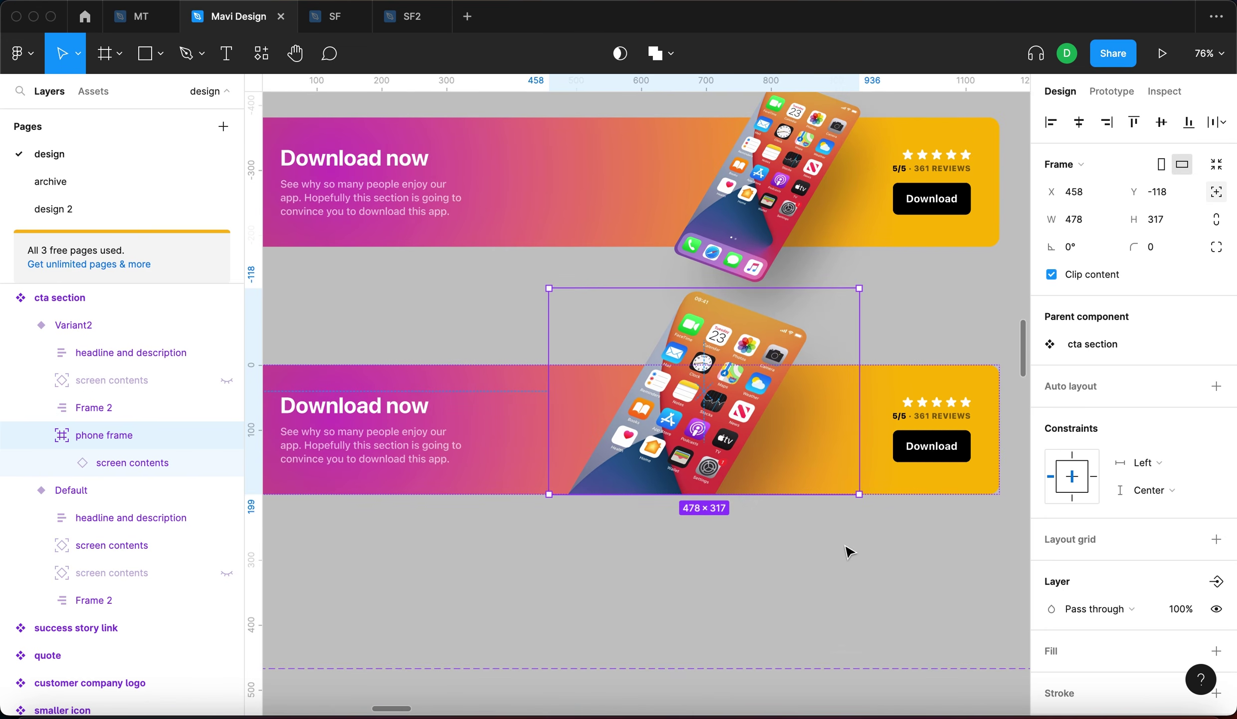
{"action": "left_click", "coordinate": [845, 547]}
{"action": "scroll", "coordinate": [705, 566], "scroll_direction": "down", "scroll_amount": 5}
{"action": "scroll", "coordinate": [799, 452], "scroll_direction": "up", "scroll_amount": 10}
{"action": "left_click", "coordinate": [798, 452]}
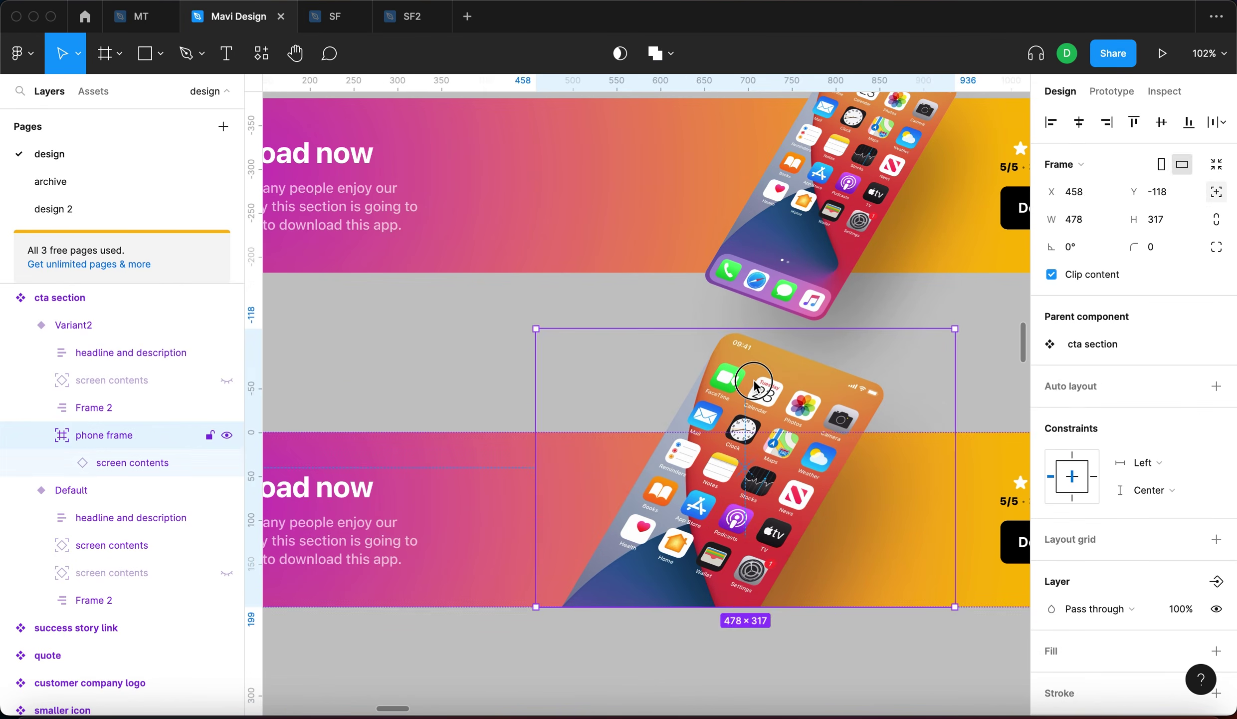
{"action": "left_click", "coordinate": [799, 451]}
{"action": "scroll", "coordinate": [856, 569], "scroll_direction": "down", "scroll_amount": 5}
{"action": "key", "text": "Escape"}
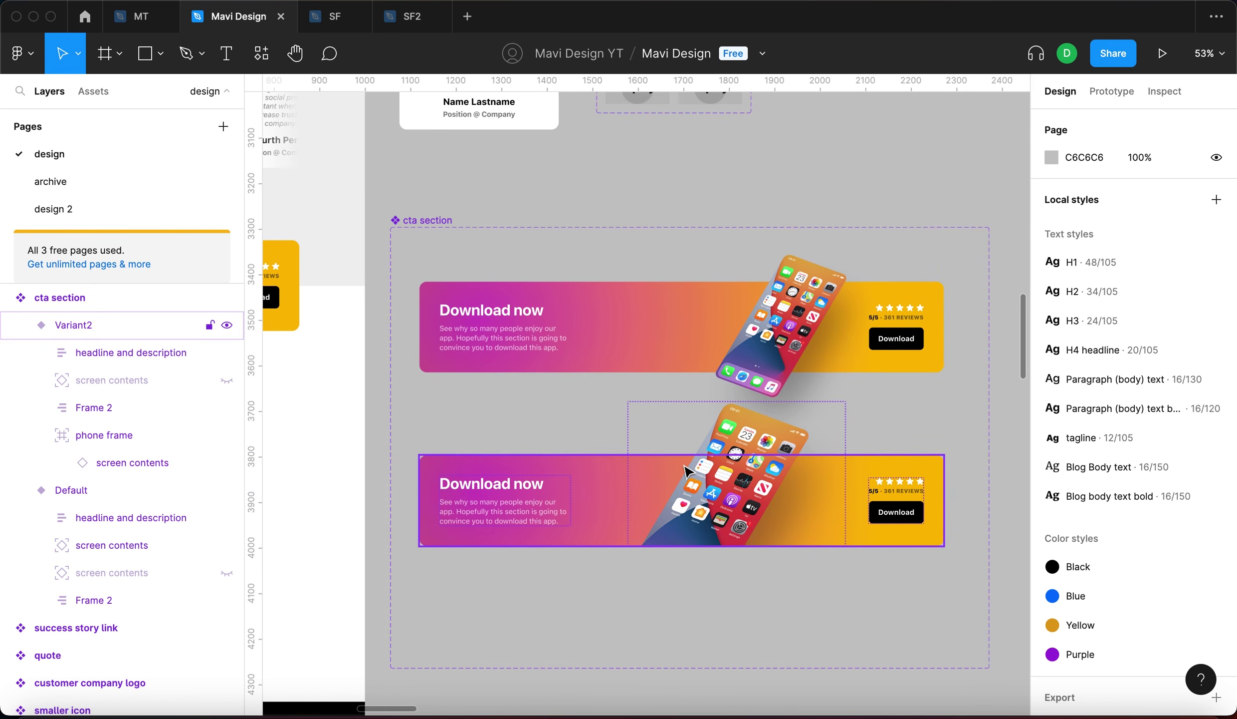
Move Variant2 down to Y 603 within the cta section component set, widening its gap to the Default variant.
{"action": "scroll", "coordinate": [619, 494], "scroll_direction": "up", "scroll_amount": 6}
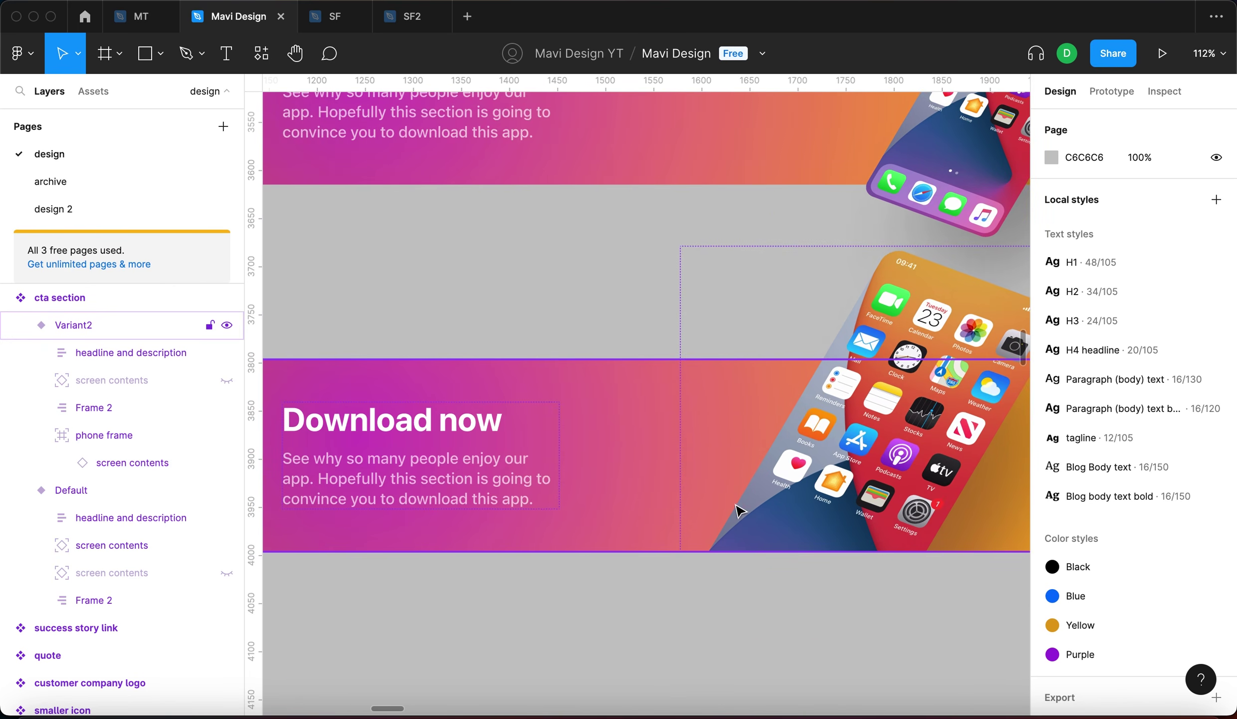
{"action": "scroll", "coordinate": [738, 511], "scroll_direction": "down", "scroll_amount": 2}
{"action": "left_click_drag", "start_coordinate": [842, 613], "coordinate": [745, 585]}
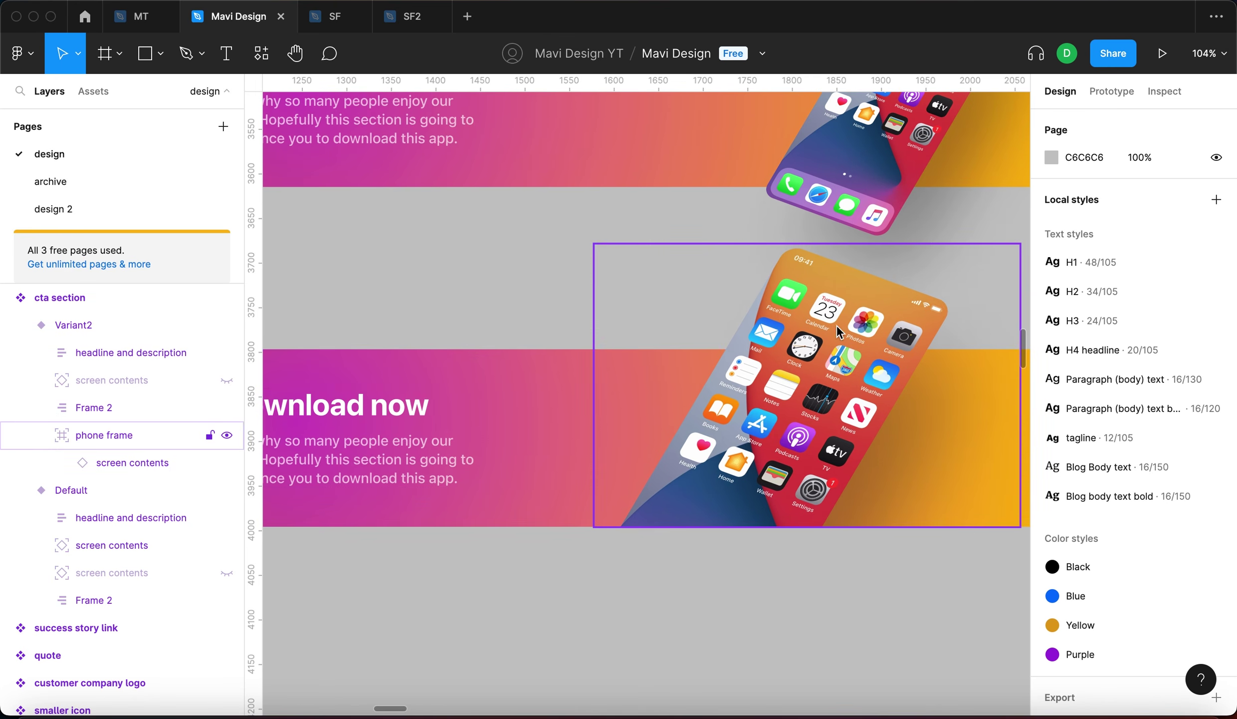
{"action": "scroll", "coordinate": [730, 338], "scroll_direction": "right", "scroll_amount": 5}
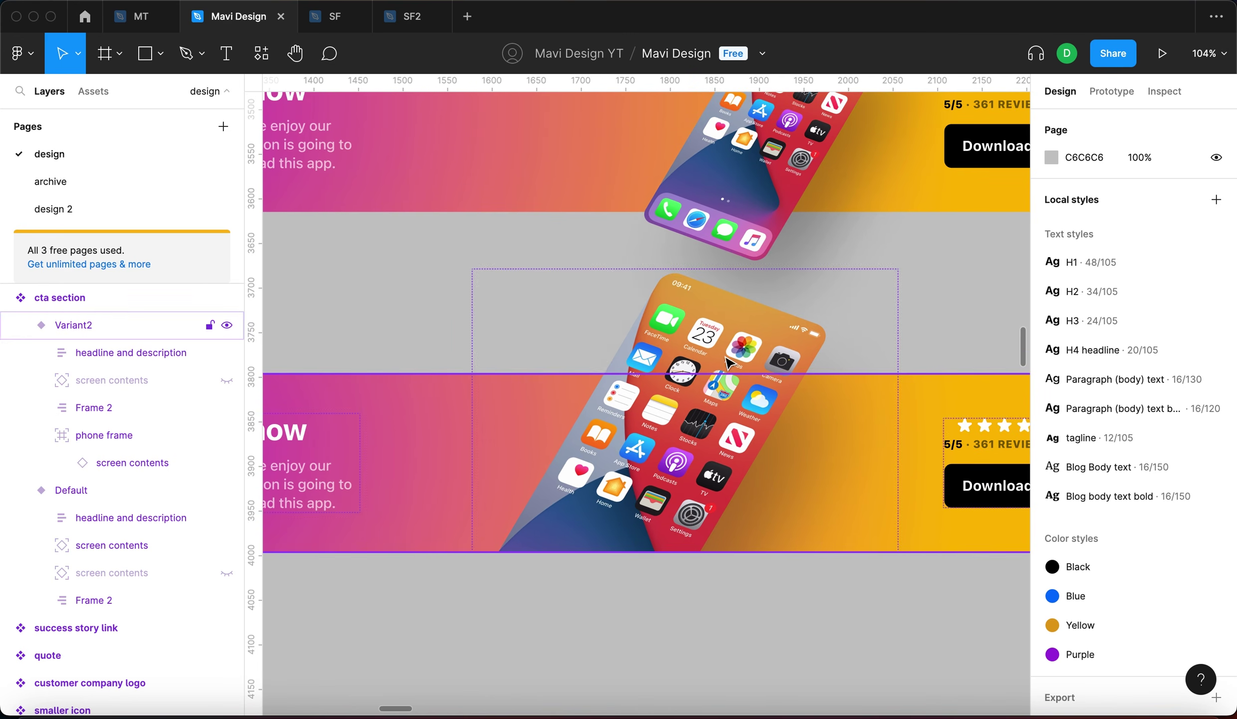
{"action": "scroll", "coordinate": [729, 358], "scroll_direction": "down", "scroll_amount": 5}
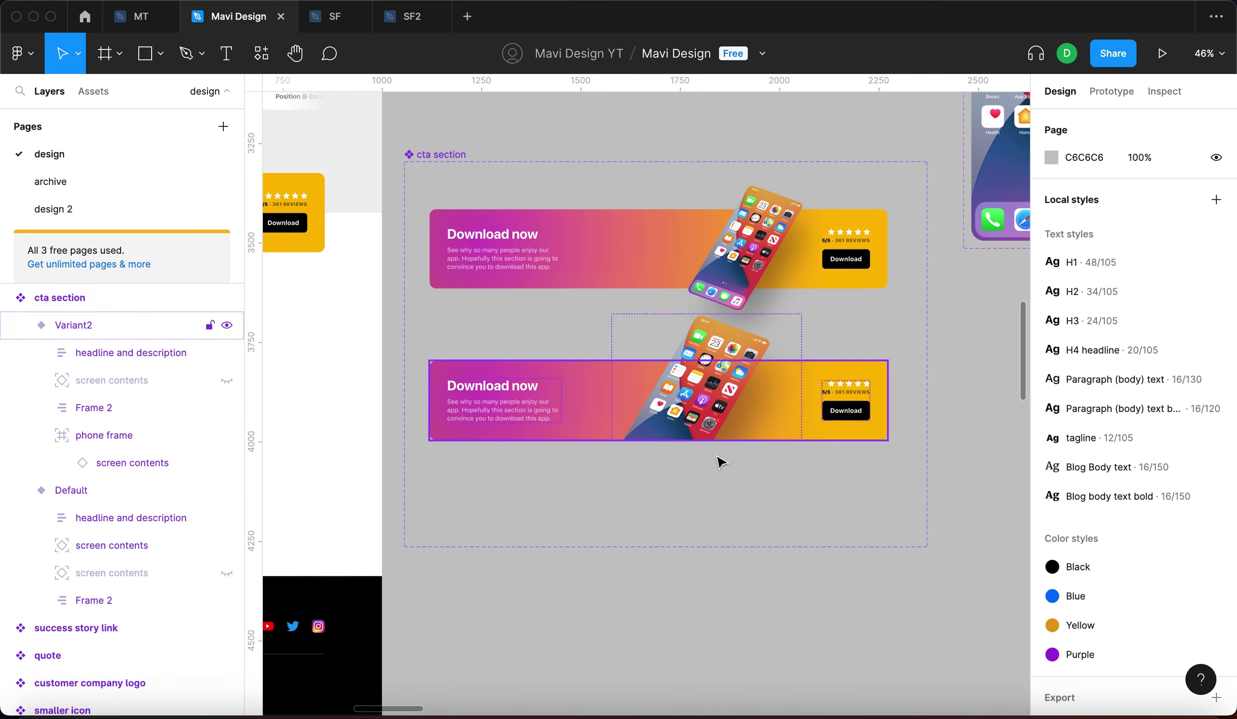
{"action": "scroll", "coordinate": [718, 458], "scroll_direction": "left", "scroll_amount": 3}
{"action": "scroll", "coordinate": [749, 359], "scroll_direction": "up", "scroll_amount": 5}
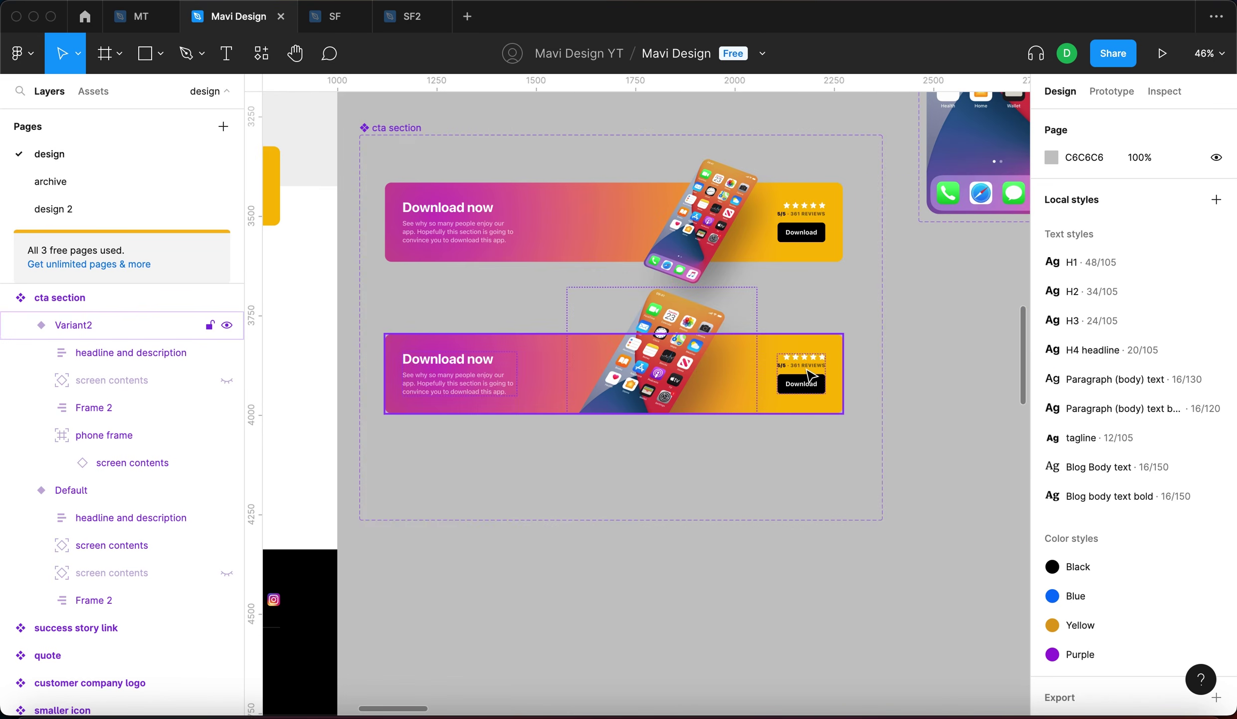
{"action": "left_click", "coordinate": [691, 449]}
{"action": "left_click_drag", "start_coordinate": [691, 449], "coordinate": [691, 507]}
Move the screen contents against the top edge of Variant2's phone frame and scale it to 196.28 × 423.44.
{"action": "double_click", "coordinate": [544, 367]}
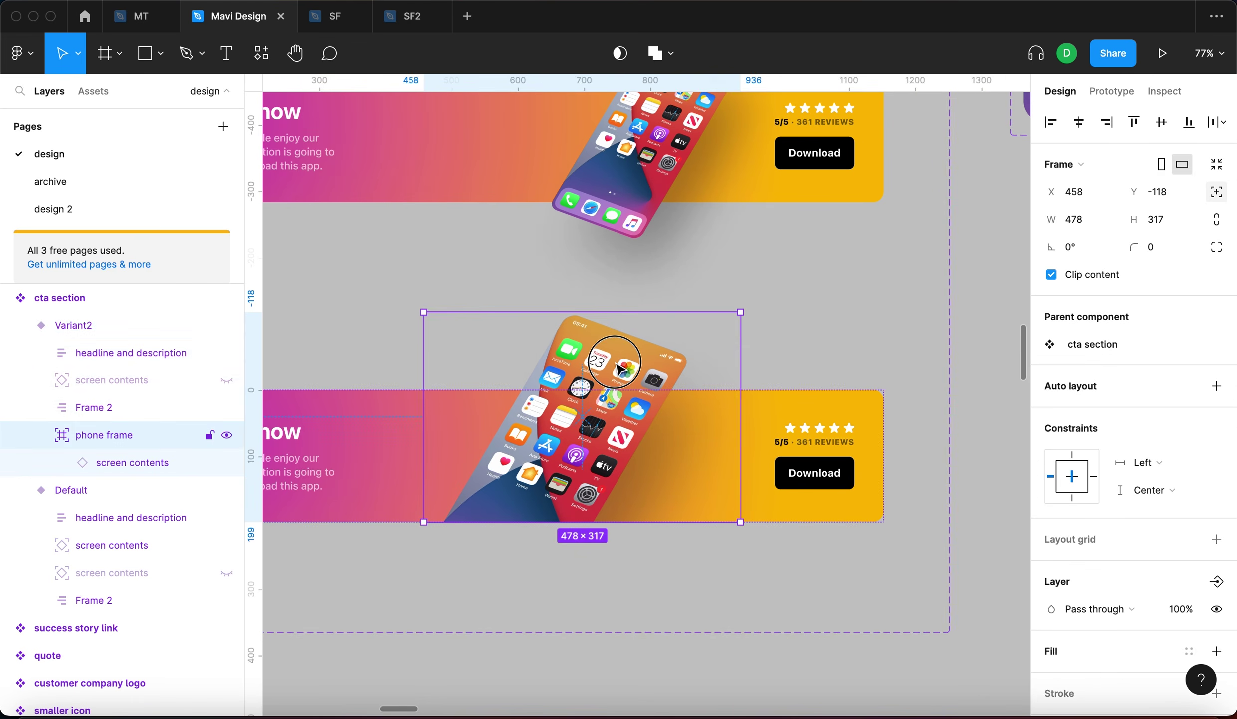
{"action": "double_click", "coordinate": [544, 367]}
{"action": "left_click_drag", "start_coordinate": [572, 303], "coordinate": [557, 306]}
{"action": "left_click_drag", "start_coordinate": [589, 381], "coordinate": [571, 389]}
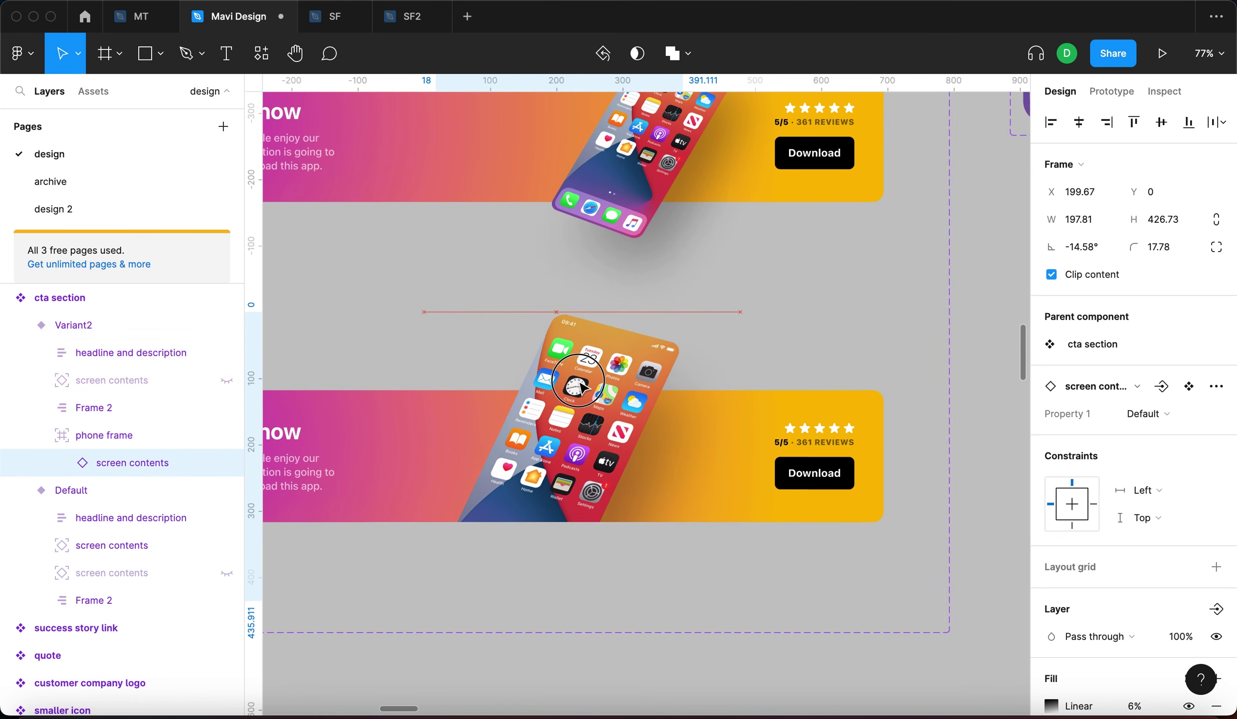
{"action": "key", "text": "k"}
{"action": "mouse_move", "coordinate": [520, 570]}
{"action": "left_mouse_down"}
{"action": "mouse_move", "coordinate": [506, 581]}
{"action": "mouse_move", "coordinate": [520, 586]}
{"action": "left_mouse_up"}
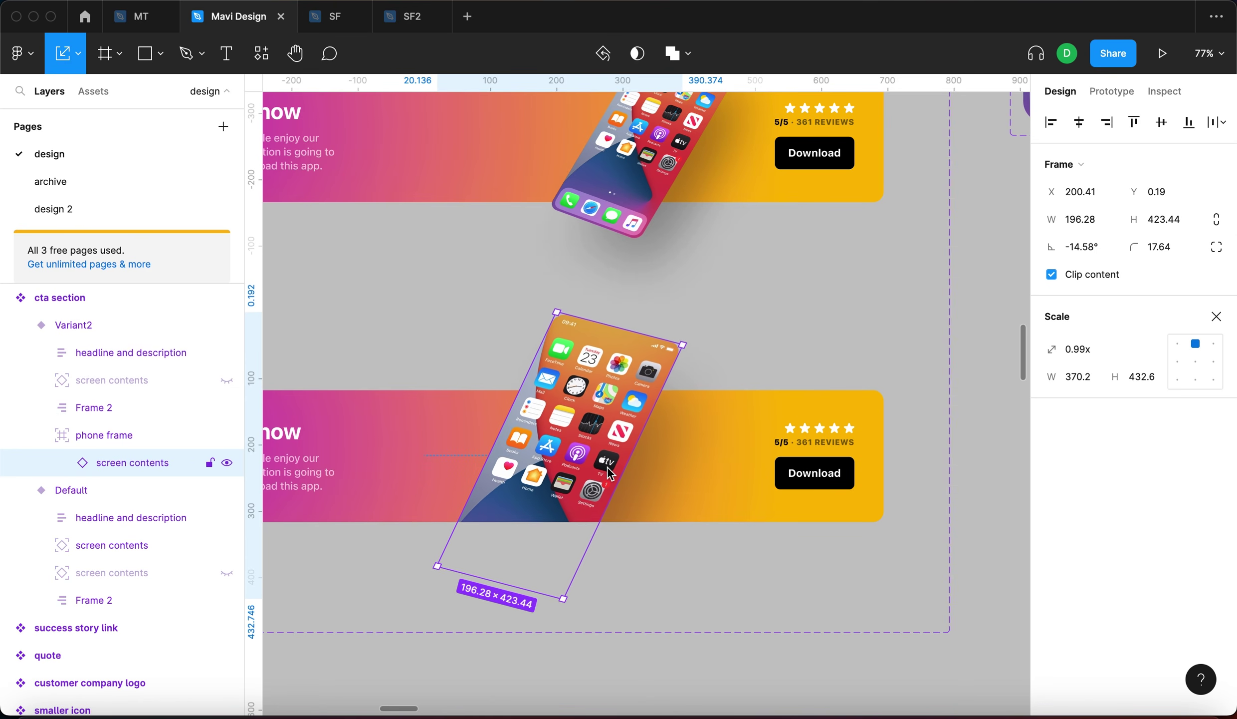
Select the parent phone frame of the screen contents and shift it horizontally to X 509 in Variant2.
{"action": "key", "text": "shift+Return"}
{"action": "scroll", "coordinate": [729, 455], "scroll_direction": "left", "scroll_amount": 3}
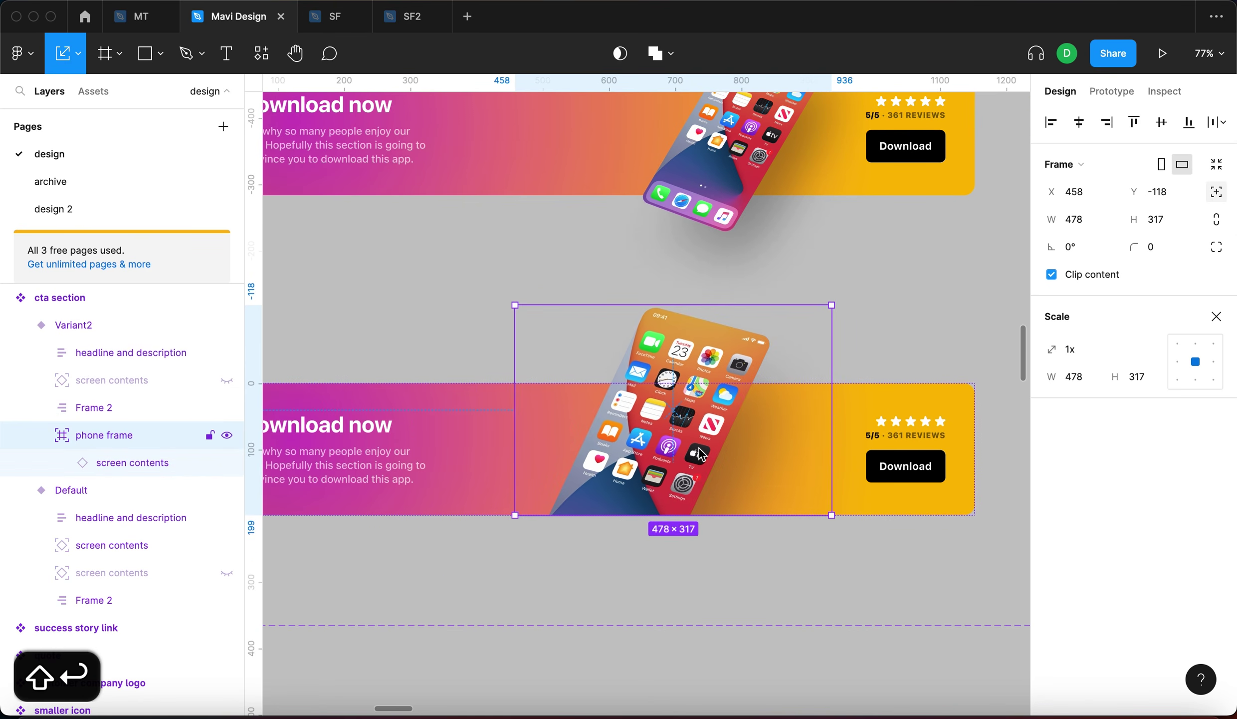
{"action": "scroll", "coordinate": [701, 454], "scroll_direction": "down", "scroll_amount": 5}
{"action": "scroll", "coordinate": [701, 455], "scroll_direction": "up", "scroll_amount": 6}
{"action": "left_click", "coordinate": [708, 571]}
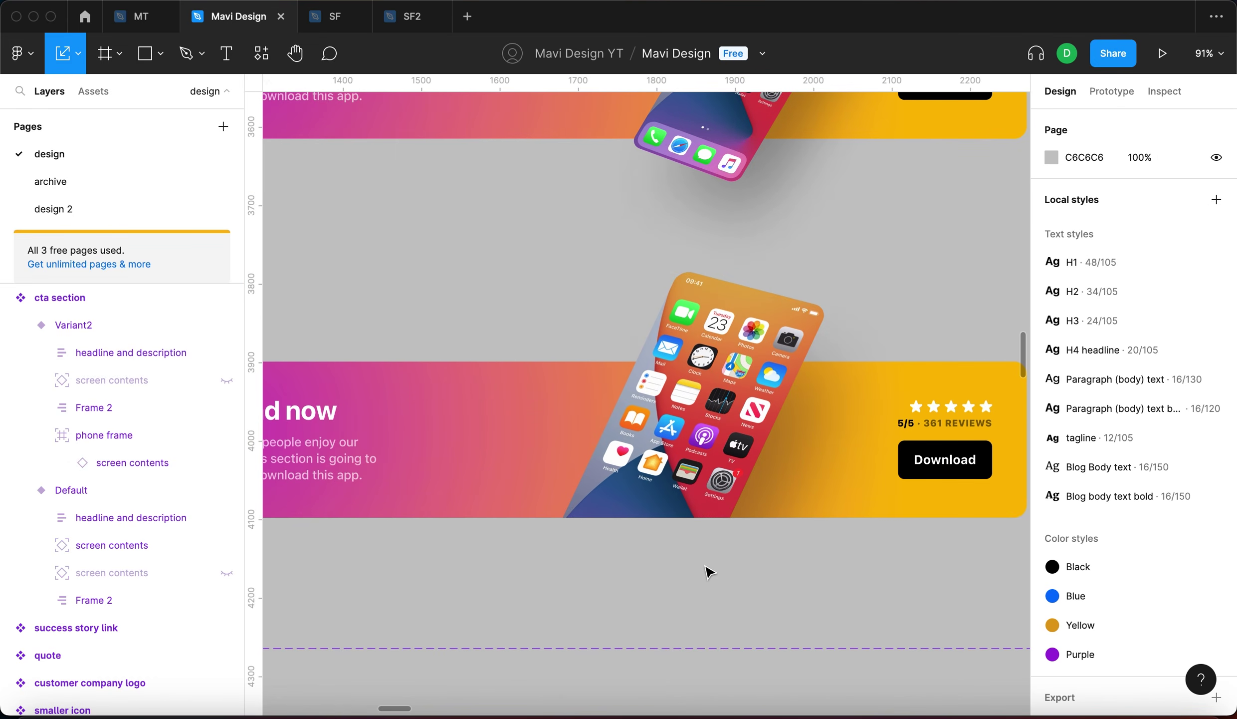
{"action": "scroll", "coordinate": [709, 572], "scroll_direction": "down", "scroll_amount": 5}
{"action": "scroll", "coordinate": [701, 529], "scroll_direction": "up", "scroll_amount": 10}
{"action": "left_click", "coordinate": [761, 379]}
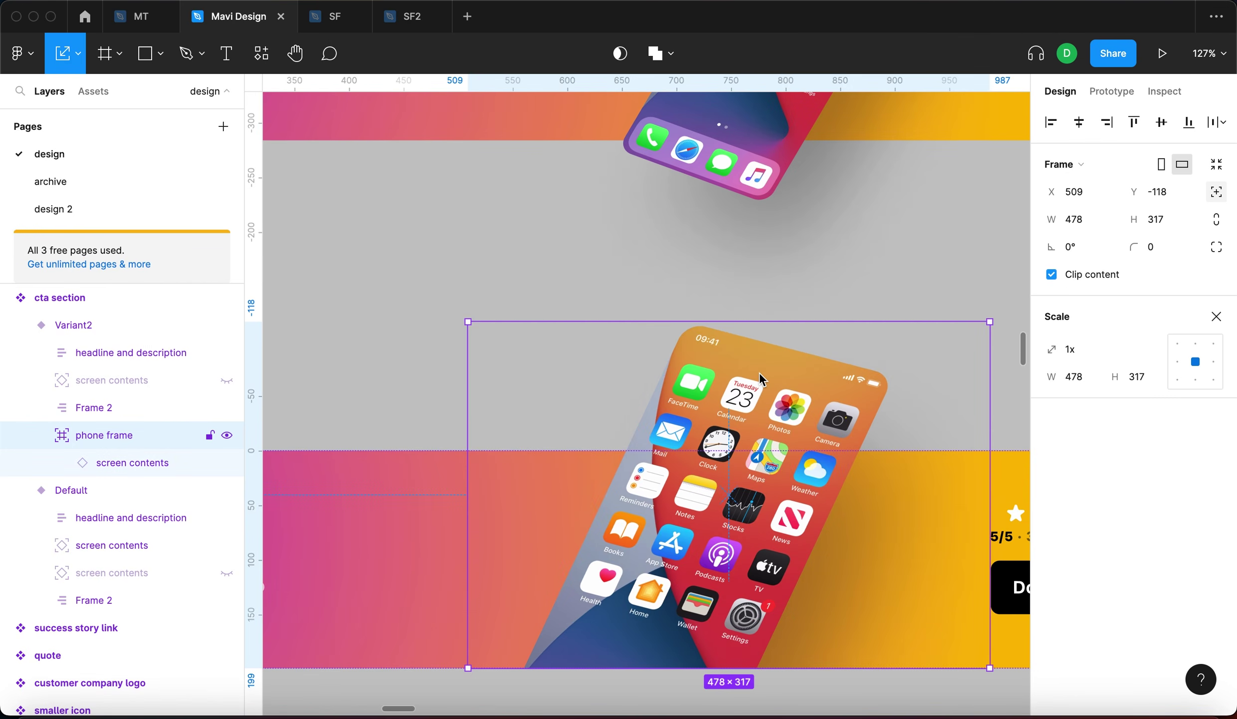
{"action": "scroll", "coordinate": [760, 379], "scroll_direction": "down", "scroll_amount": 4}
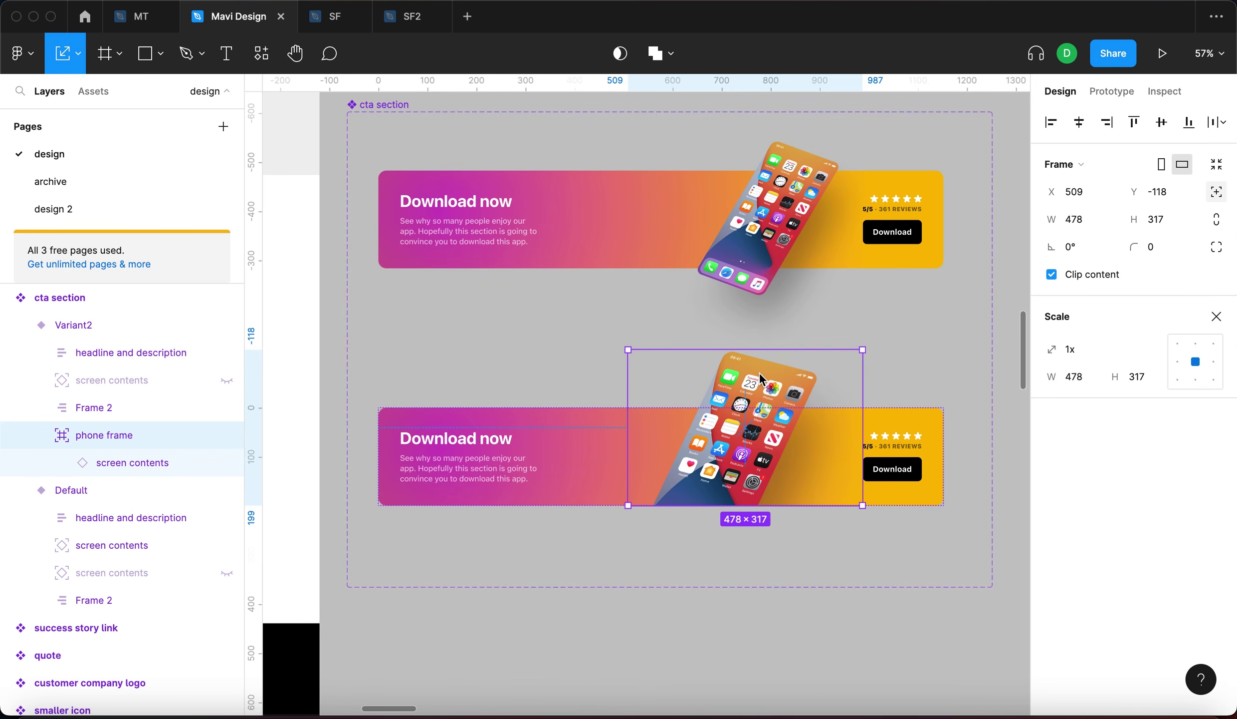
{"action": "left_click", "coordinate": [808, 555]}
{"action": "left_click", "coordinate": [758, 429], "text": "super"}
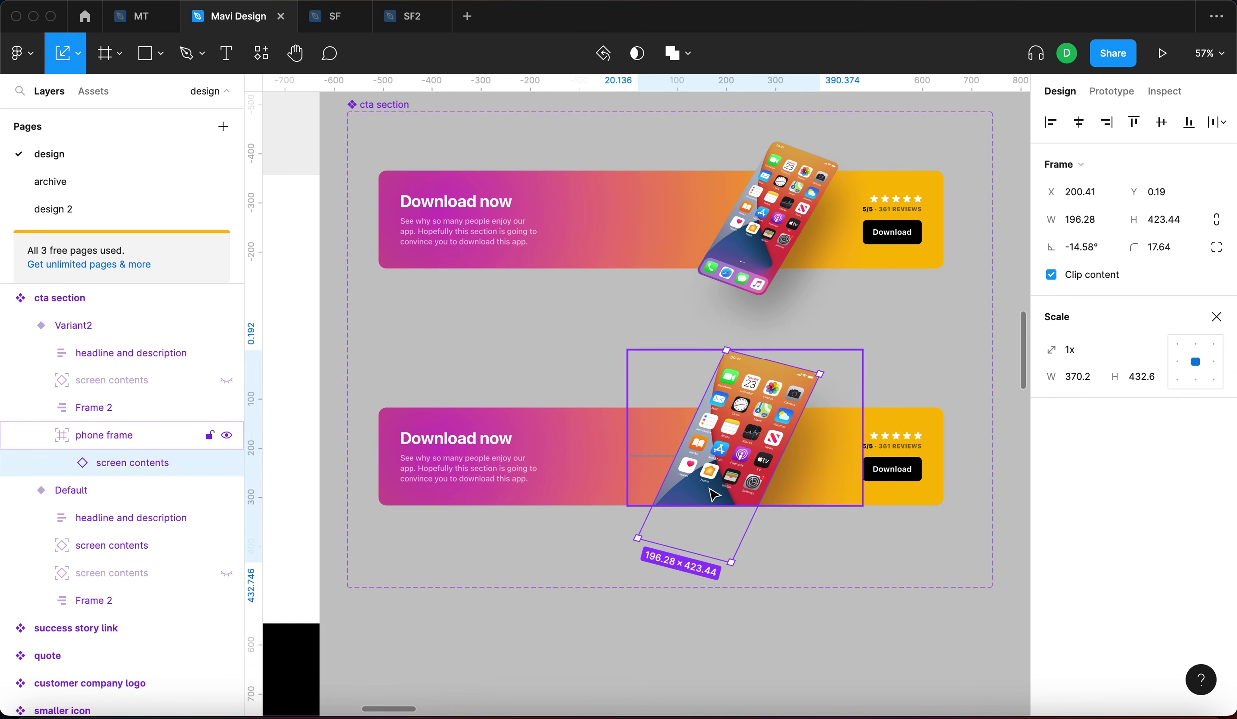
{"action": "left_click", "coordinate": [816, 312]}
{"action": "left_click", "coordinate": [793, 359]}
{"action": "left_click", "coordinate": [577, 464]}
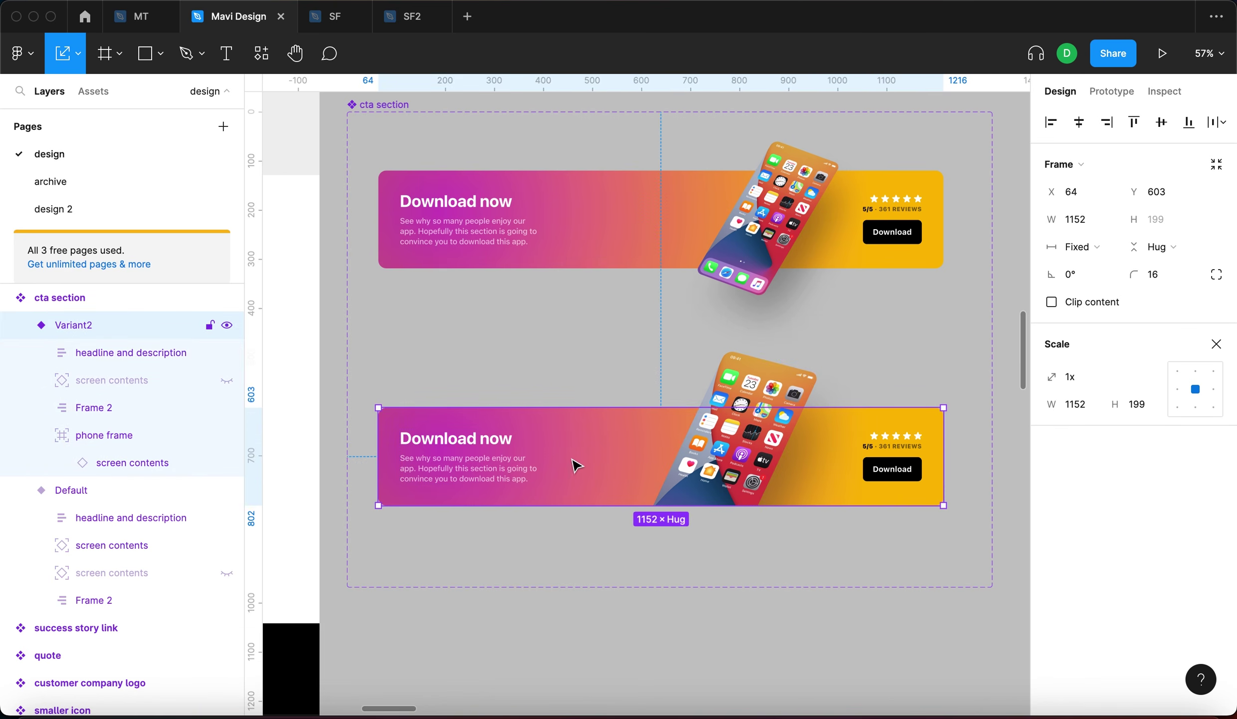
{"action": "left_click", "coordinate": [733, 567]}
Change Variant2's headline to "Simply the best." and apply the H1 text style to it.
{"action": "left_click", "coordinate": [470, 438], "text": "super"}
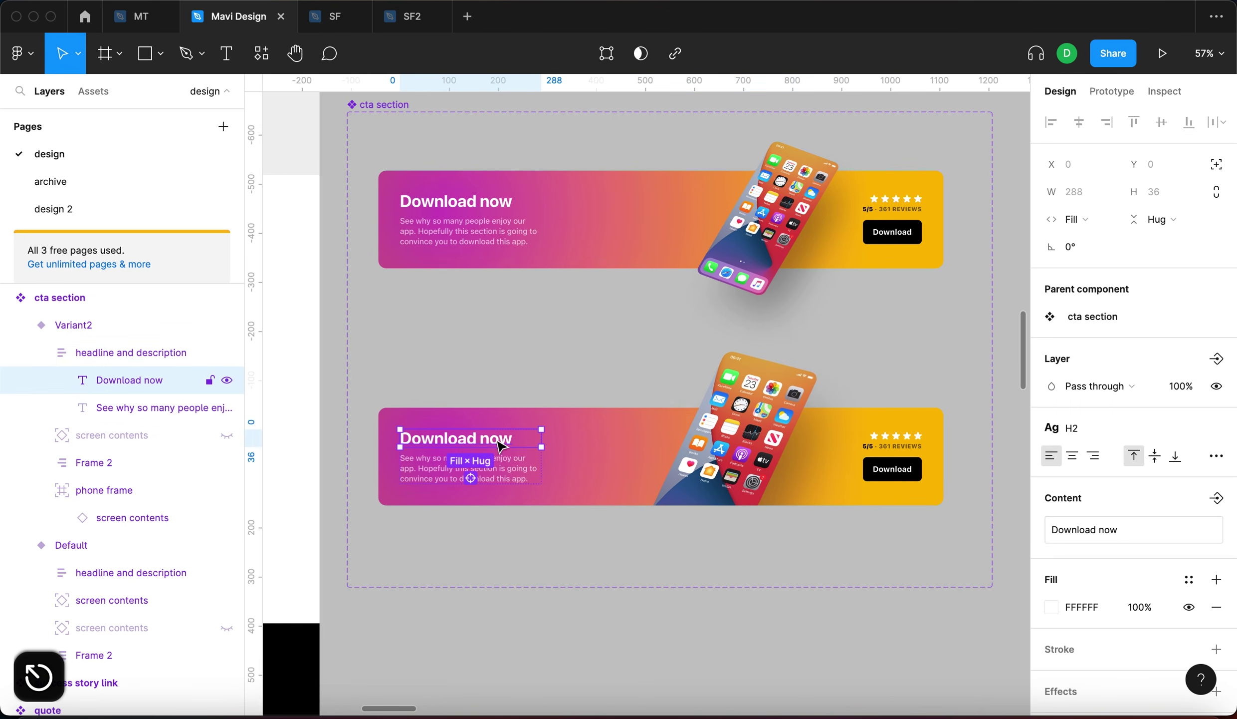
{"action": "double_click", "coordinate": [496, 440]}
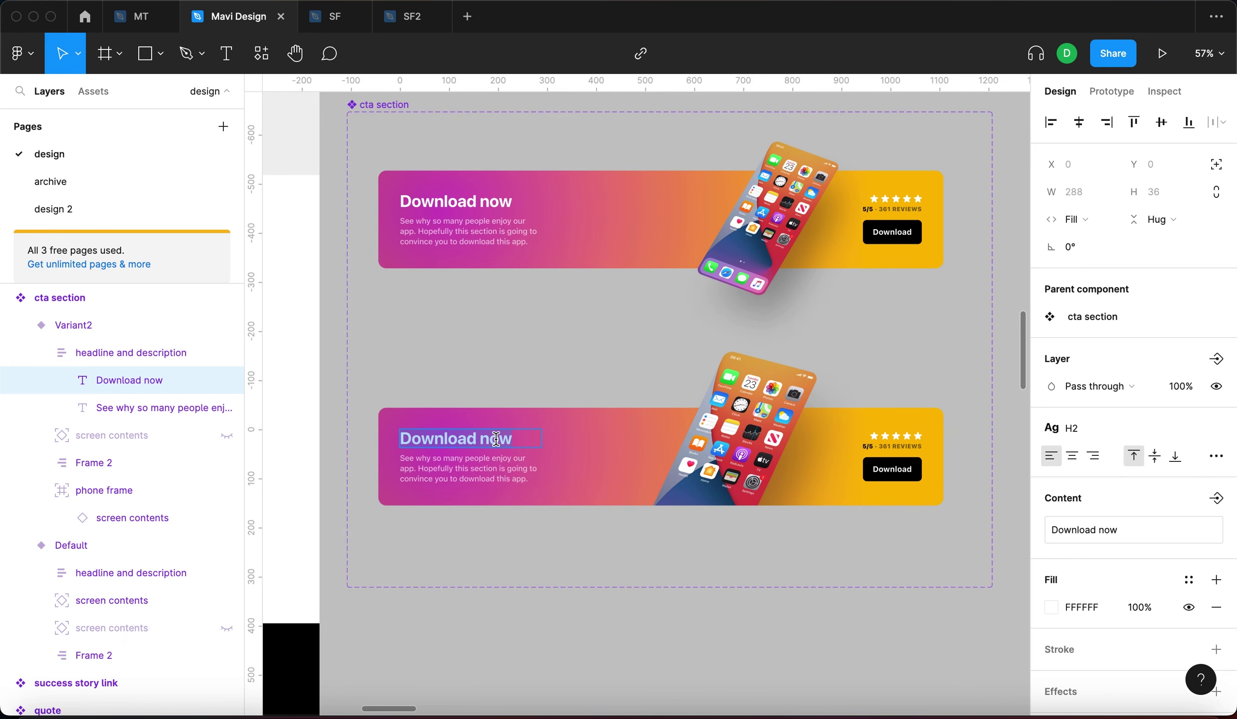
{"action": "type", "text": "Simply the bes."}
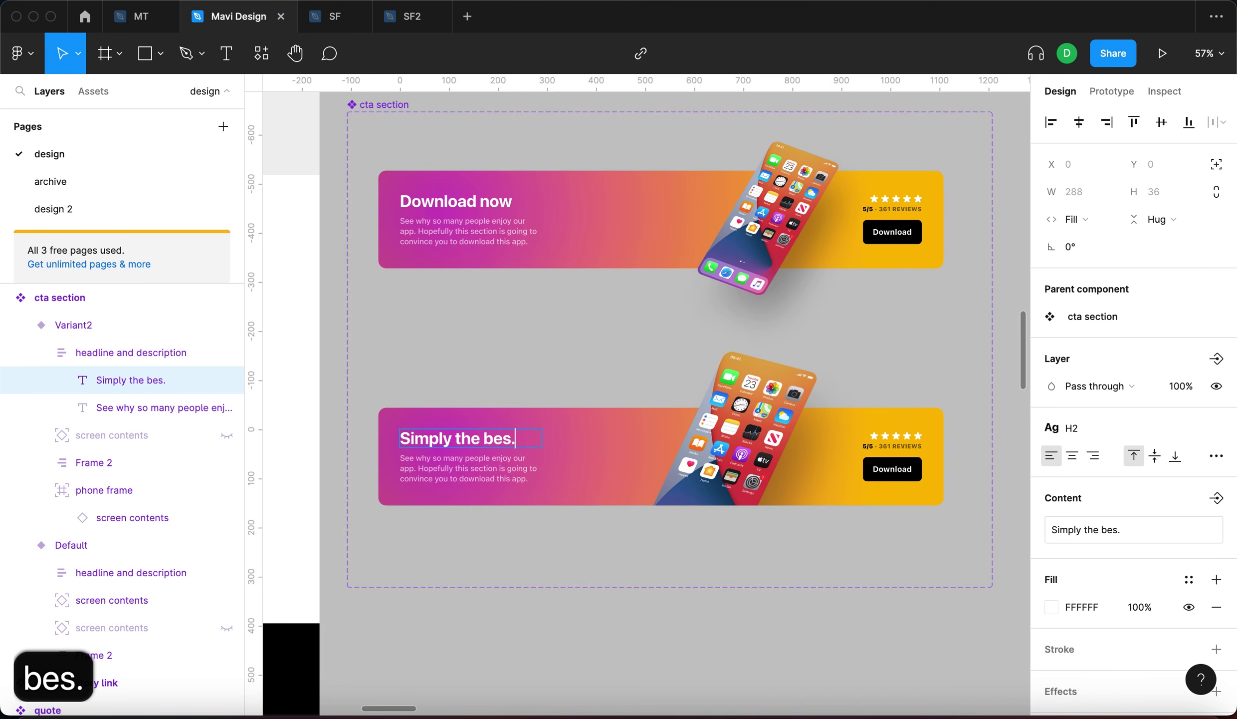
{"action": "key", "text": "Left"}
{"action": "type", "text": "t"}
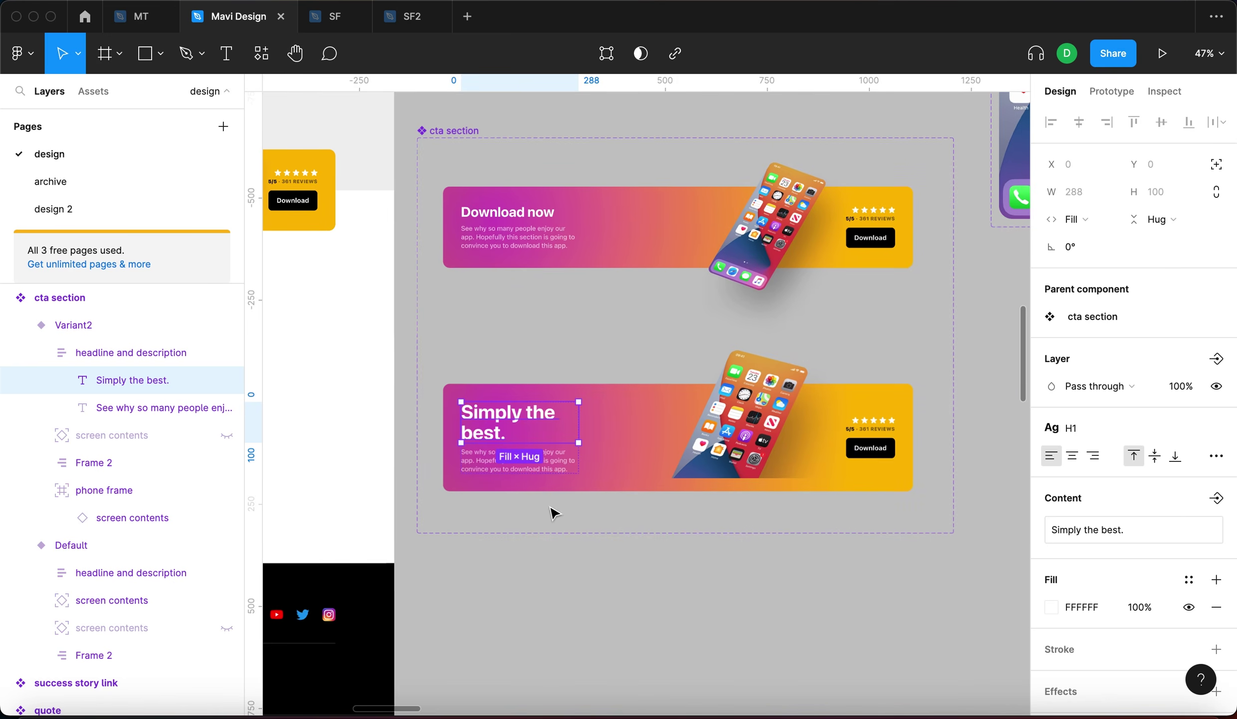
Hide the description text below the headline in Variant2.
{"action": "left_click", "coordinate": [533, 462]}
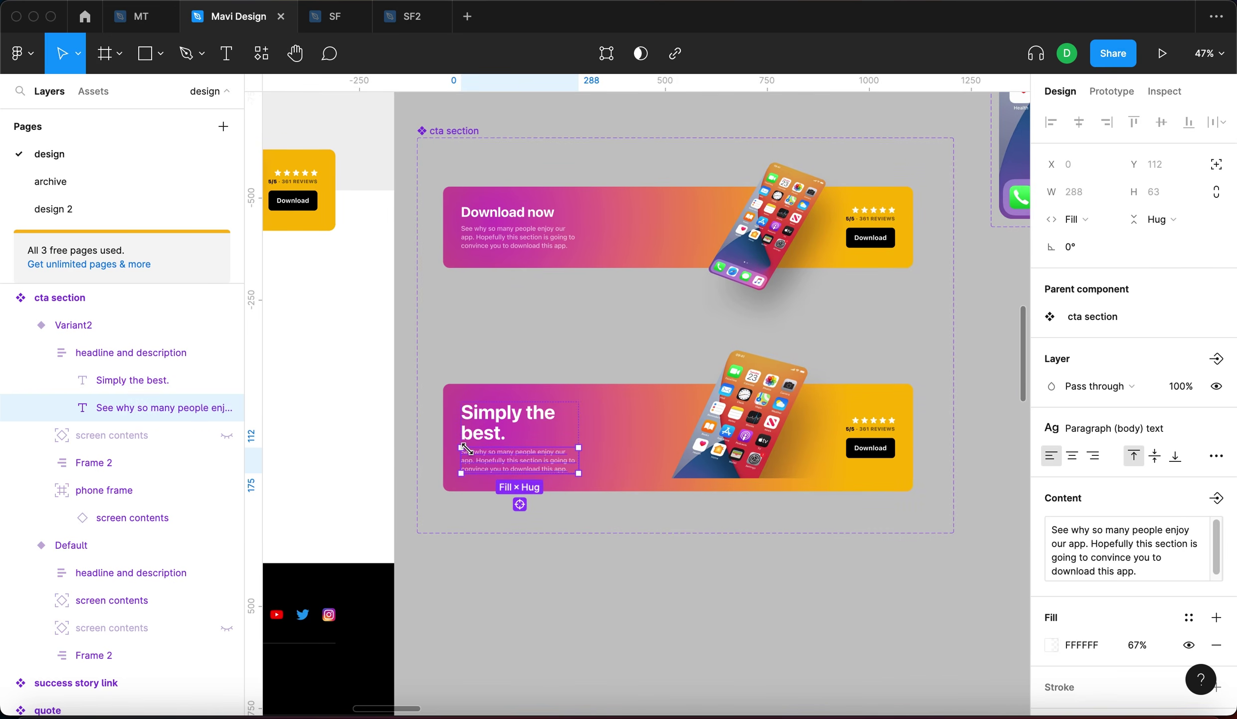
{"action": "scroll", "coordinate": [807, 414], "scroll_direction": "up", "scroll_amount": 5}
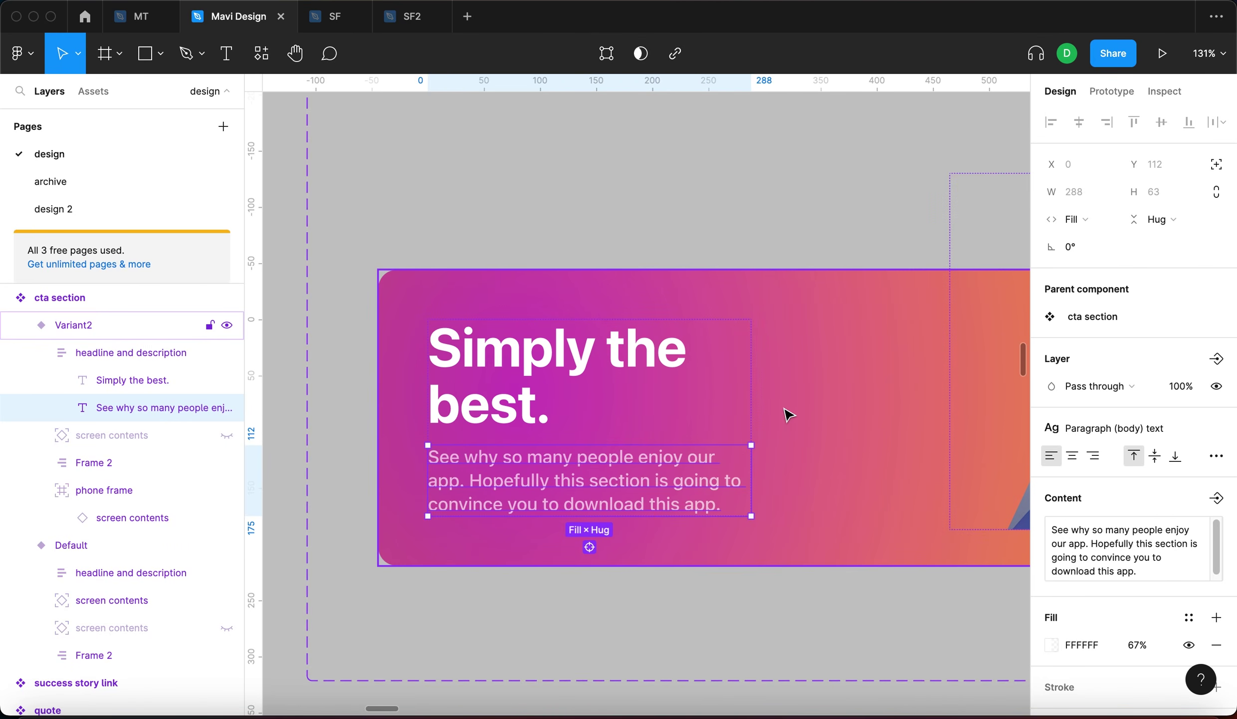
{"action": "left_click", "coordinate": [1216, 386]}
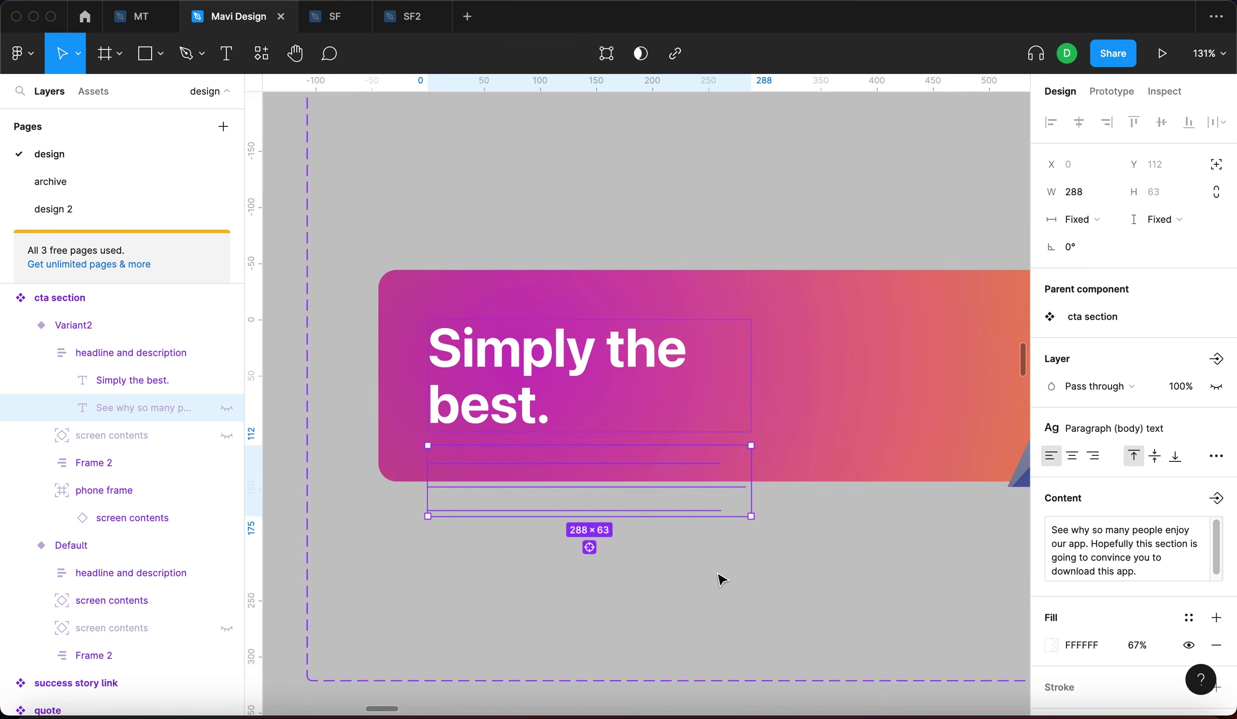
{"action": "left_click", "coordinate": [721, 578]}
Detach the H1 style from Variant2's headline and try larger and smaller font sizes before setting 48.
{"action": "scroll", "coordinate": [721, 578], "scroll_direction": "down", "scroll_amount": 5}
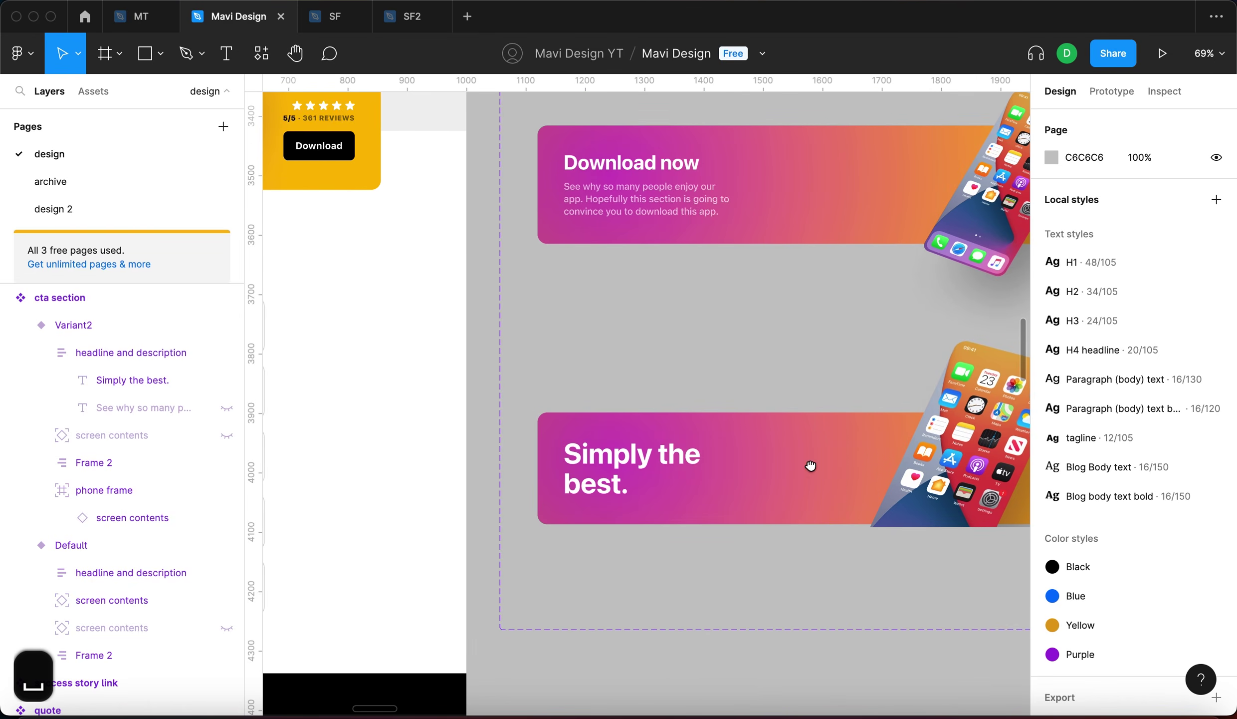
{"action": "scroll", "coordinate": [809, 464], "scroll_direction": "right", "scroll_amount": 3}
{"action": "left_click", "coordinate": [538, 464], "text": "super"}
{"action": "left_click", "coordinate": [1215, 428]}
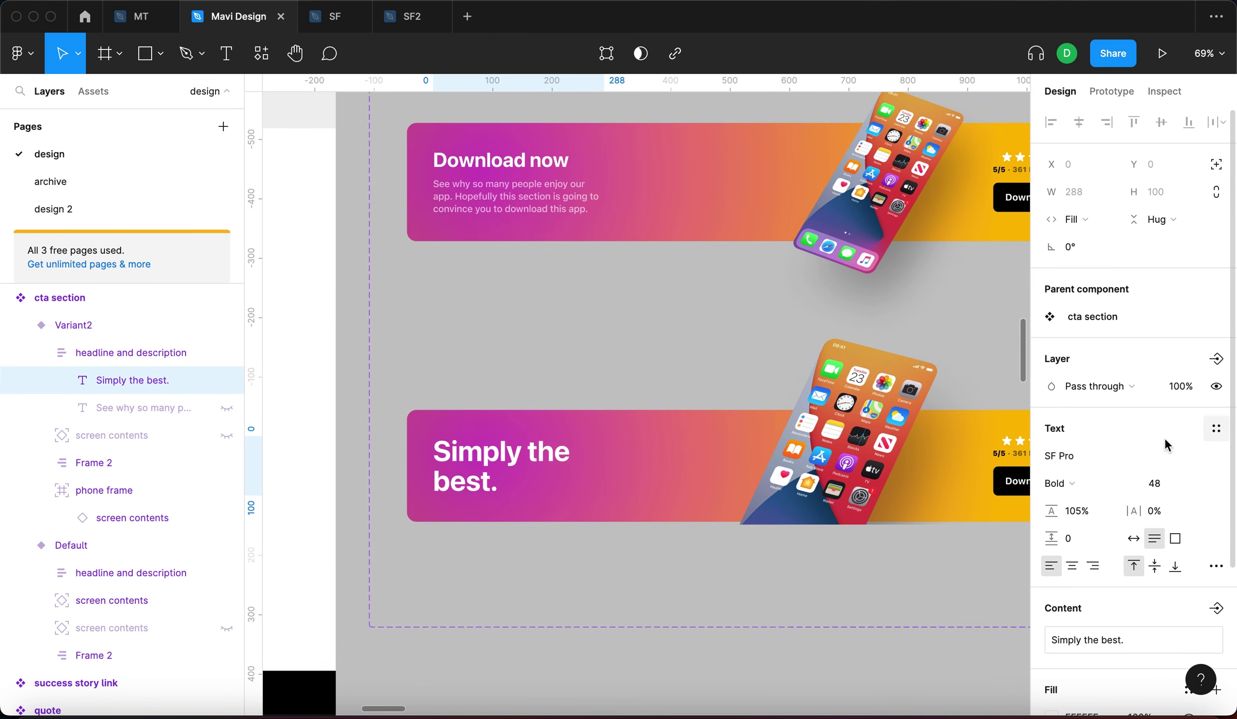
{"action": "key", "text": "Up"}
{"action": "key", "text": "Up"}
{"action": "key", "text": "Up"}
{"action": "key", "text": "Up"}
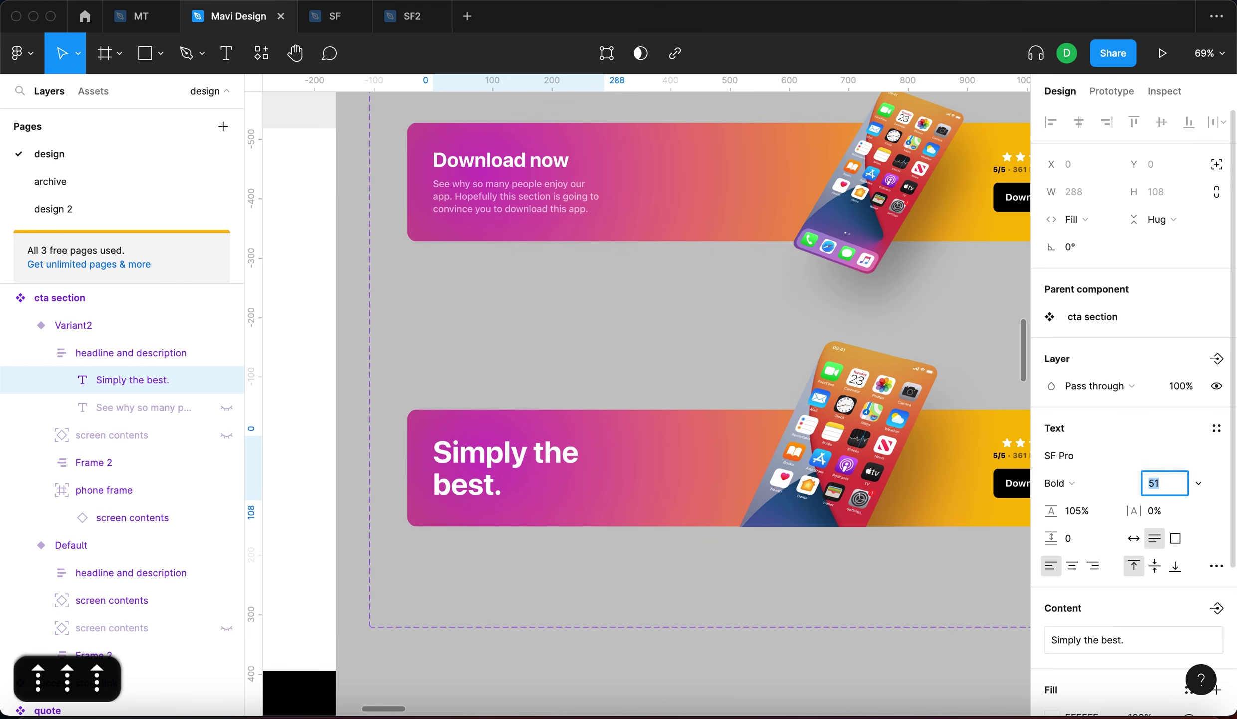
{"action": "key", "text": "Down"}
{"action": "key", "text": "Down"}
{"action": "key", "text": "Down"}
{"action": "key", "text": "Down"}
{"action": "key", "text": "Down"}
{"action": "key", "text": "Up"}
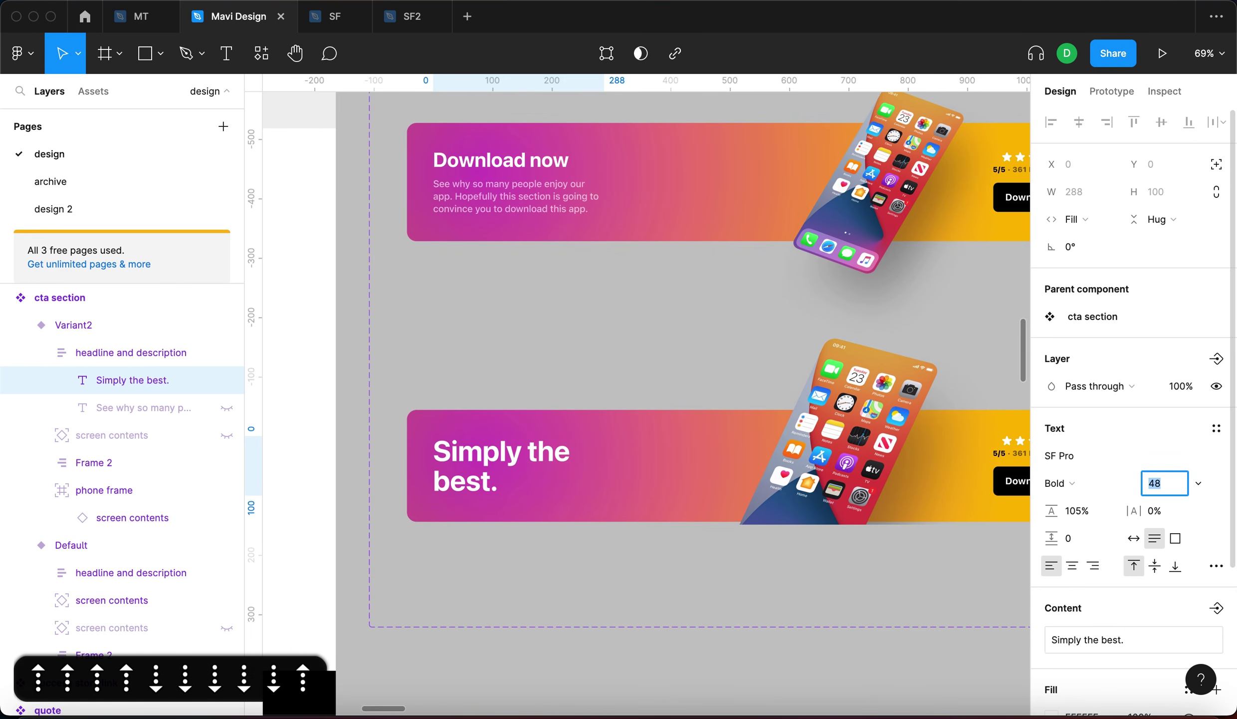
{"action": "key", "text": "Escape"}
Reapply the H1 text style to Variant2's "Simply the best." headline.
{"action": "scroll", "coordinate": [545, 351], "scroll_direction": "down", "scroll_amount": 5}
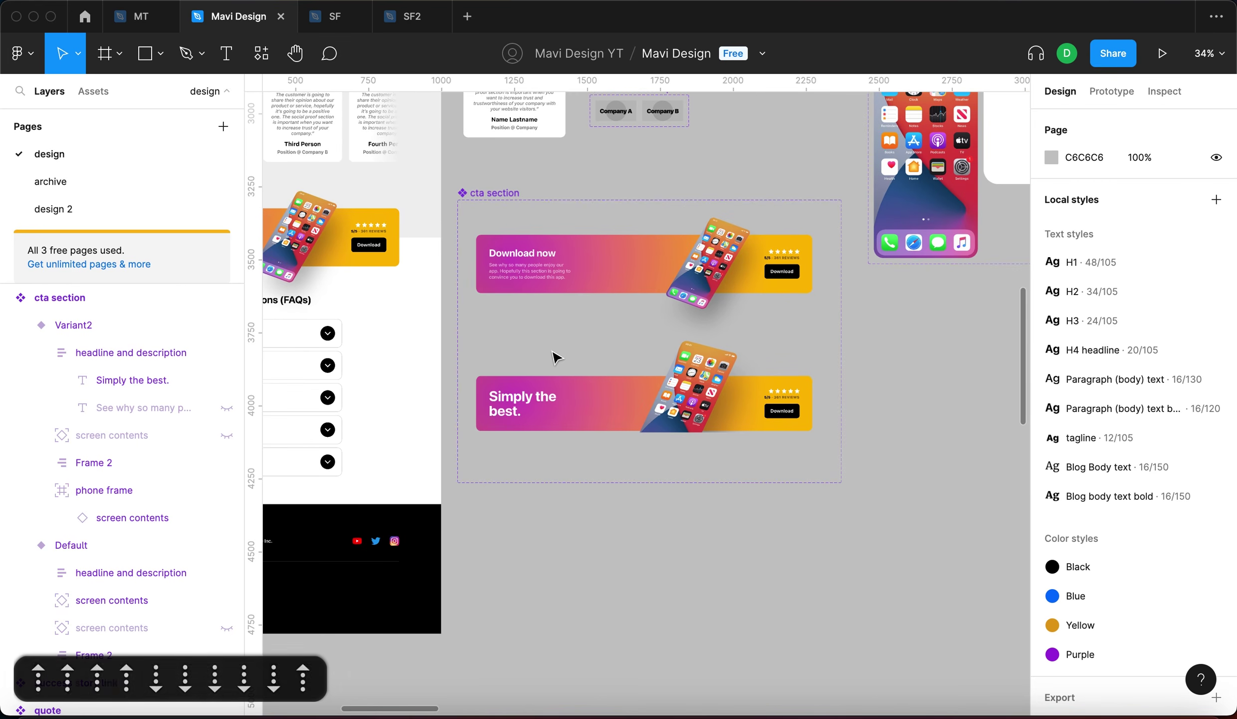
{"action": "scroll", "coordinate": [554, 352], "scroll_direction": "up", "scroll_amount": 5}
{"action": "scroll", "coordinate": [554, 358], "scroll_direction": "down", "scroll_amount": 2}
{"action": "left_click", "coordinate": [457, 435]}
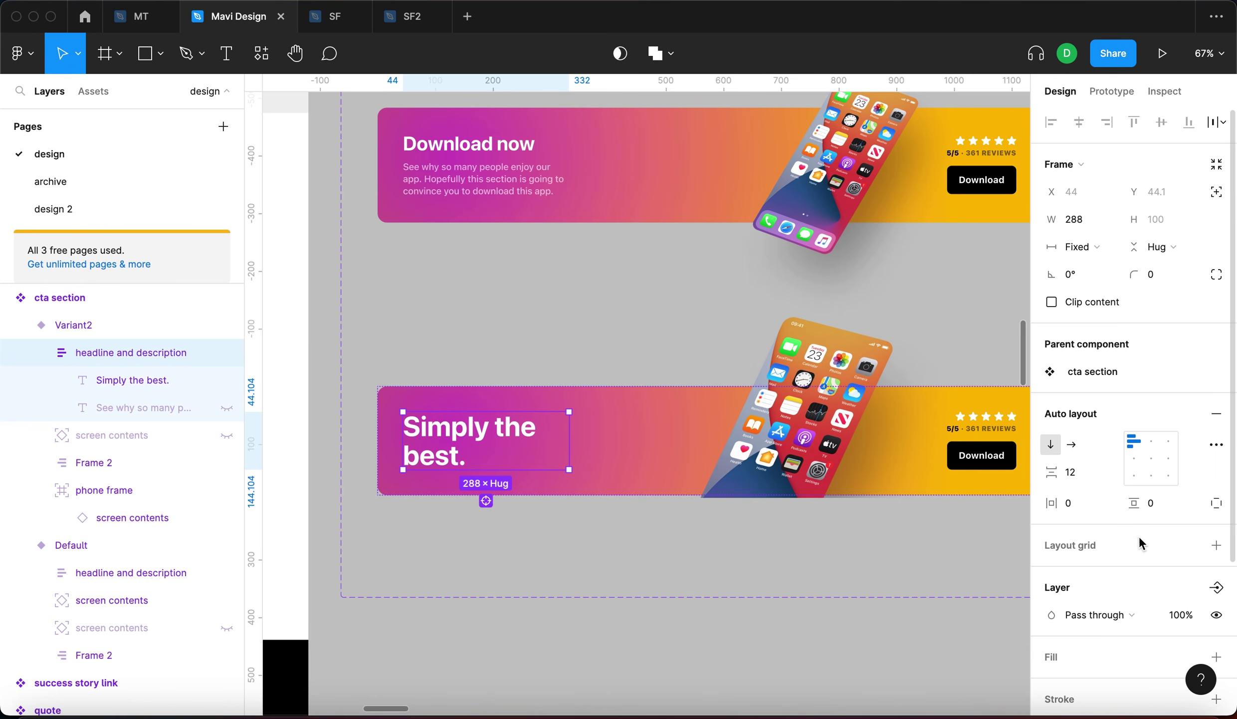
{"action": "scroll", "coordinate": [1141, 541], "scroll_direction": "down", "scroll_amount": 2}
{"action": "left_click", "coordinate": [501, 438]}
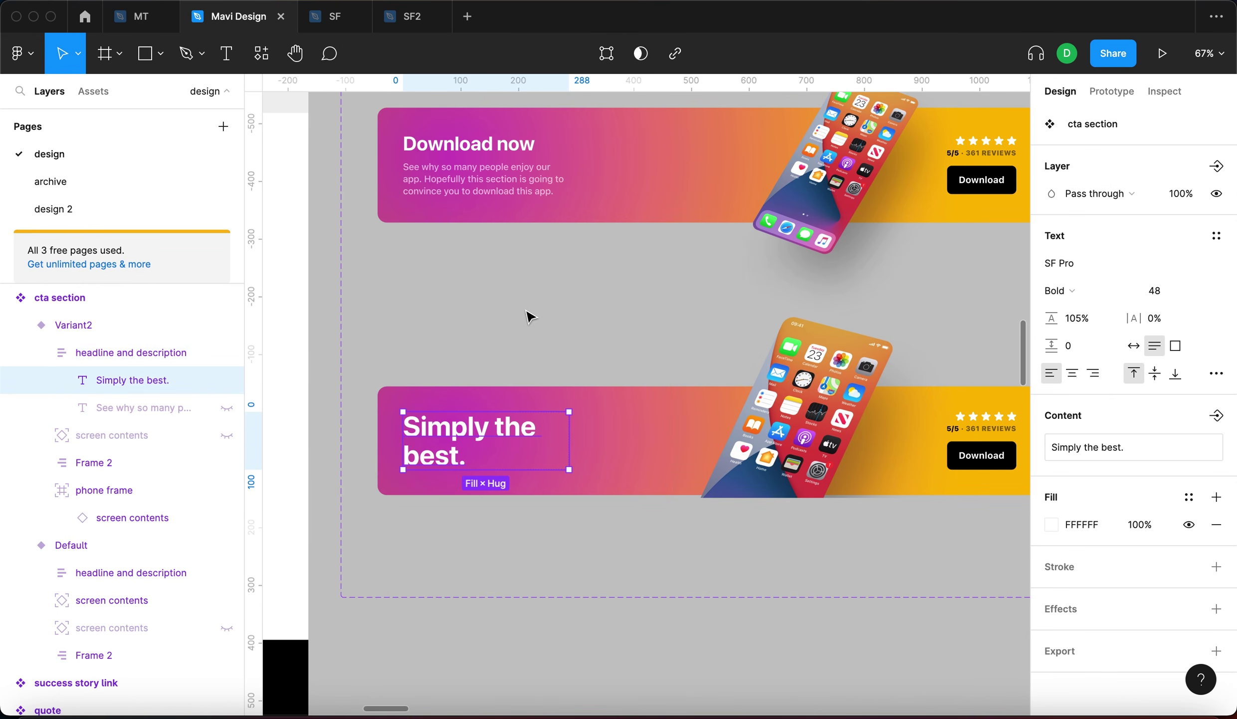
{"action": "scroll", "coordinate": [530, 317], "scroll_direction": "up", "scroll_amount": 1}
{"action": "scroll", "coordinate": [530, 317], "scroll_direction": "left", "scroll_amount": 1}
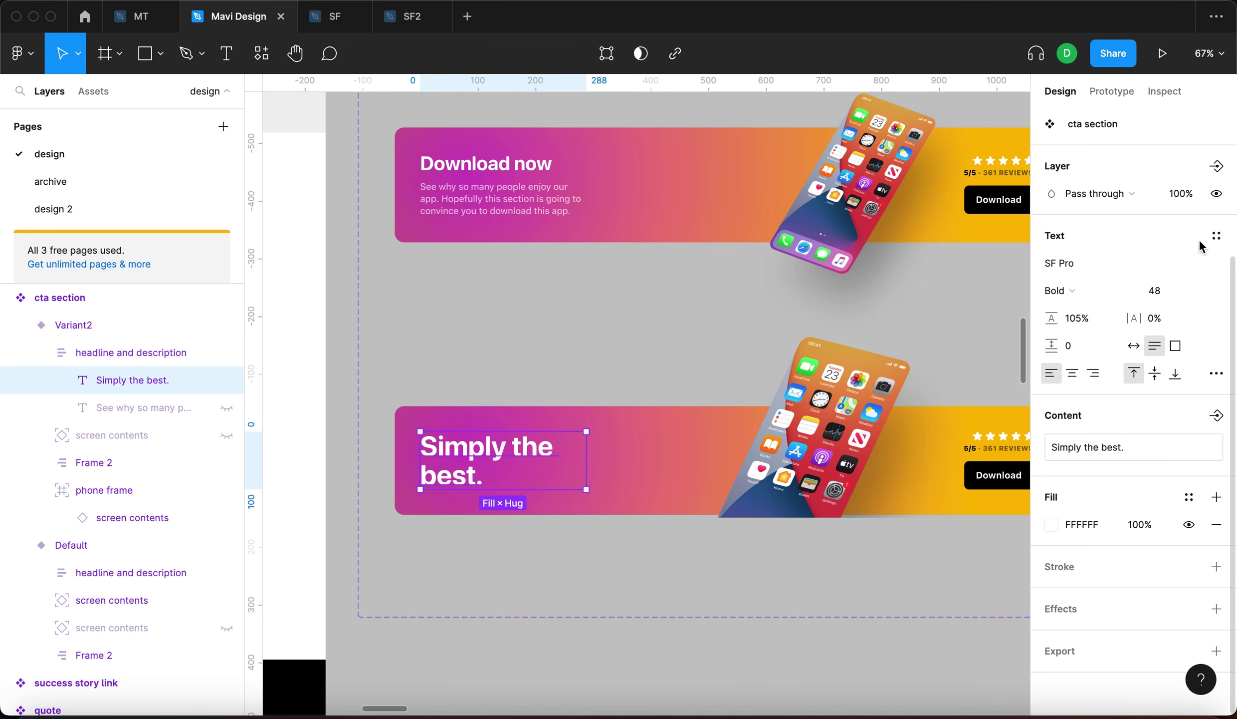
{"action": "left_click", "coordinate": [1217, 235]}
{"action": "left_click", "coordinate": [1119, 334]}
{"action": "scroll", "coordinate": [633, 509], "scroll_direction": "down", "scroll_amount": 2}
{"action": "scroll", "coordinate": [633, 509], "scroll_direction": "left", "scroll_amount": 1}
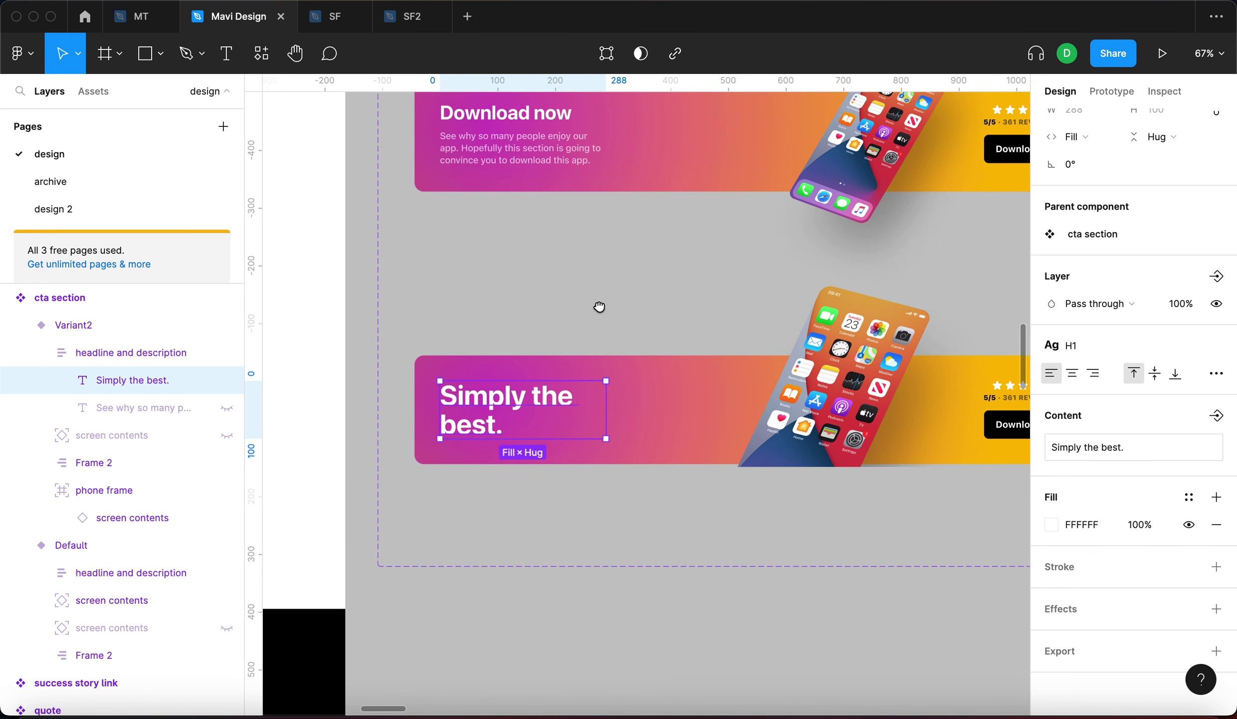
{"action": "left_click", "coordinate": [633, 510]}
Set the auto layout direction of Variant2's headline and description frame to horizontal.
{"action": "left_click", "coordinate": [514, 403]}
{"action": "scroll", "coordinate": [514, 404], "scroll_direction": "up", "scroll_amount": 5}
{"action": "left_click", "coordinate": [144, 407]}
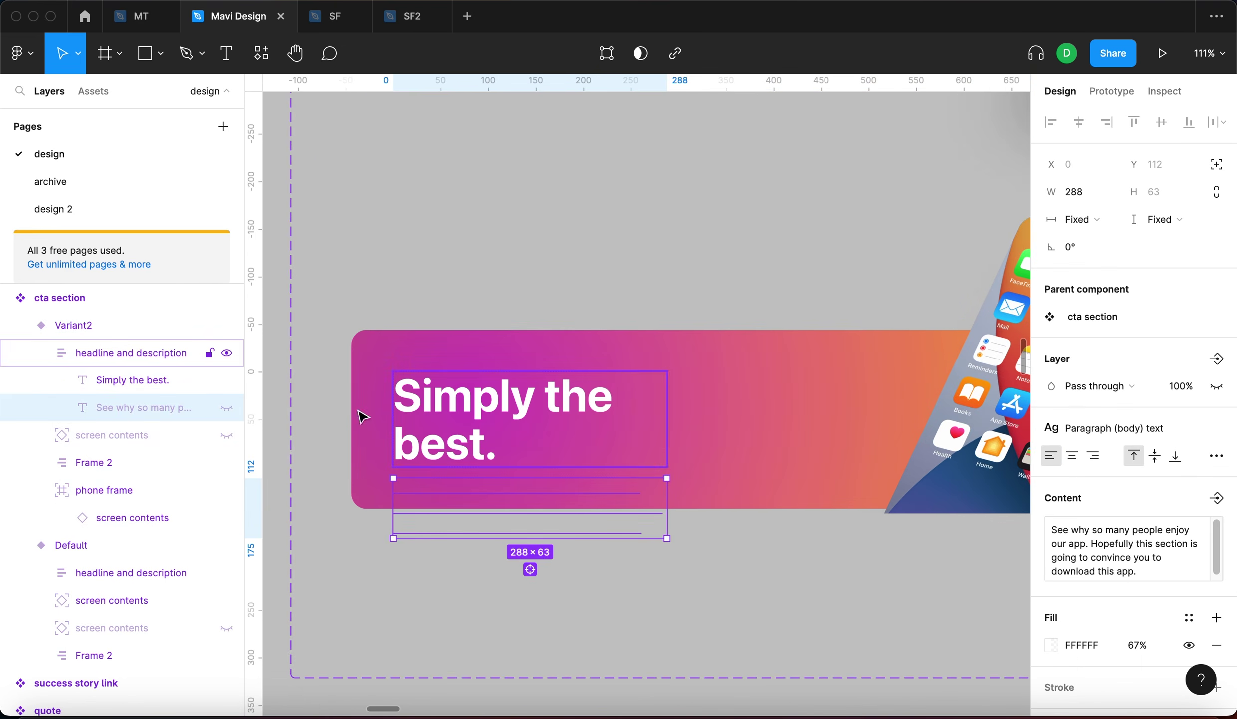
{"action": "left_click", "coordinate": [129, 354]}
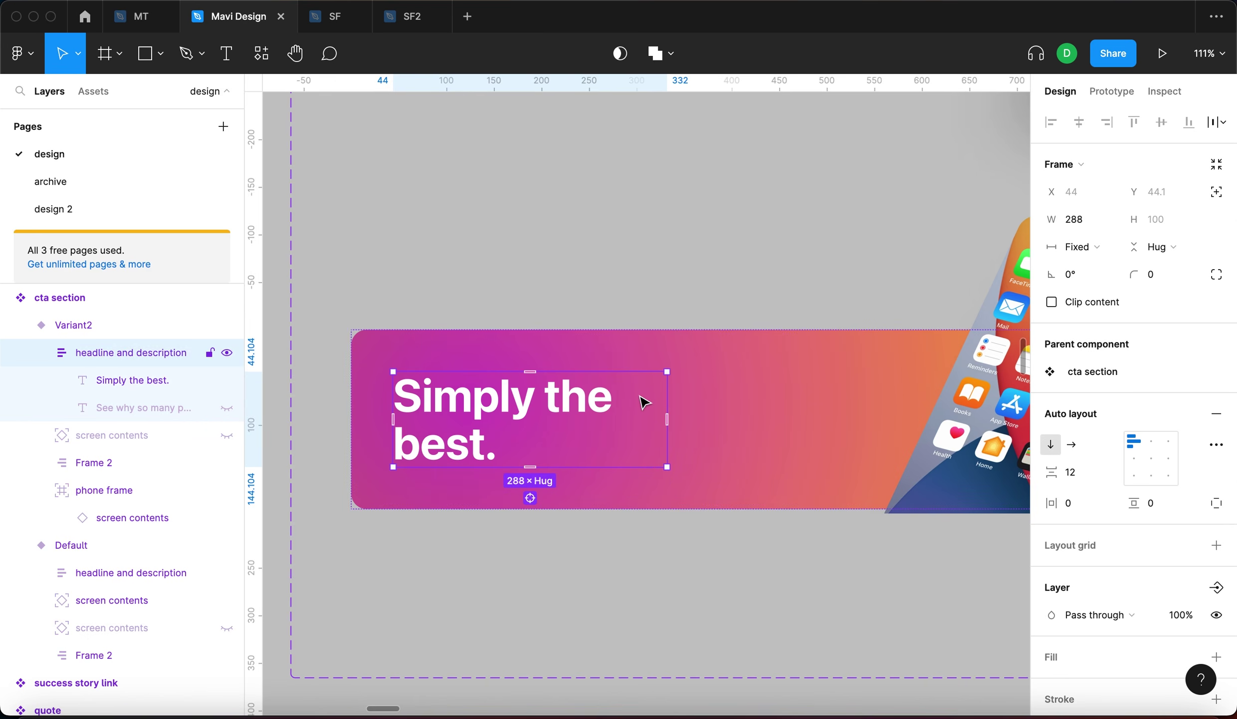
{"action": "left_click", "coordinate": [1077, 447]}
Show Variant2's hidden description text again and select the headline and description frame.
{"action": "left_click", "coordinate": [136, 407]}
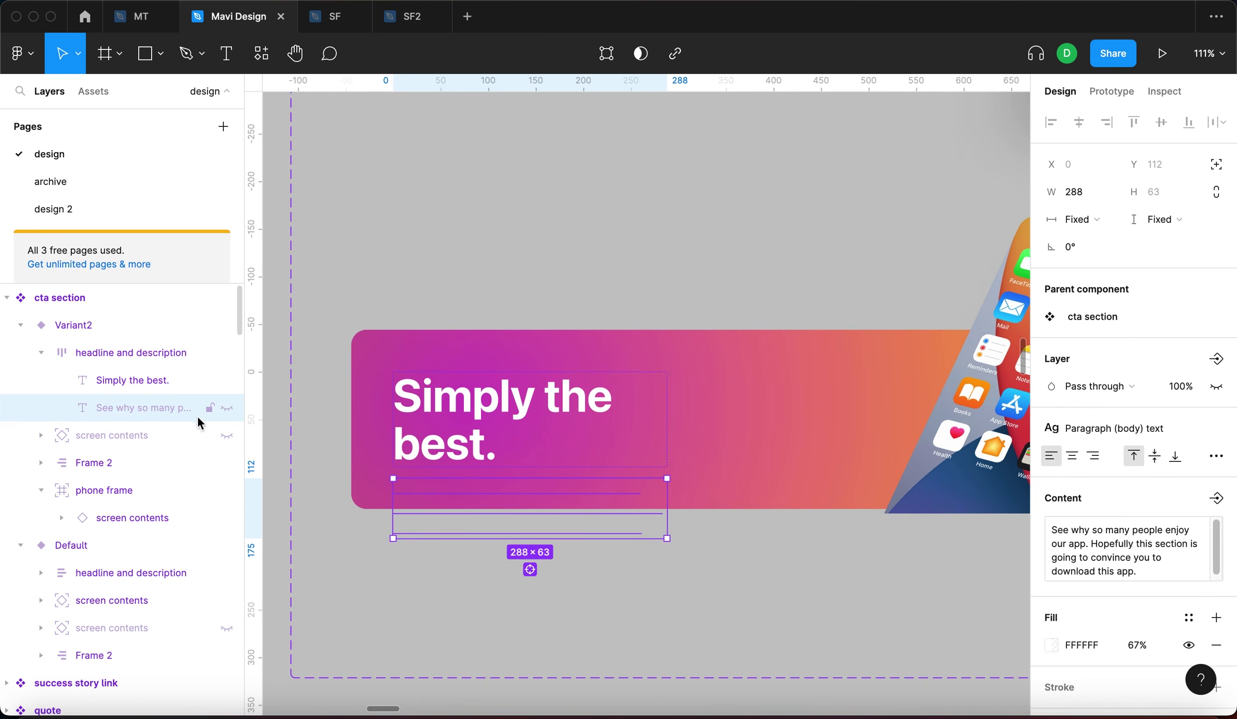
{"action": "left_click", "coordinate": [227, 409]}
{"action": "left_click", "coordinate": [707, 265]}
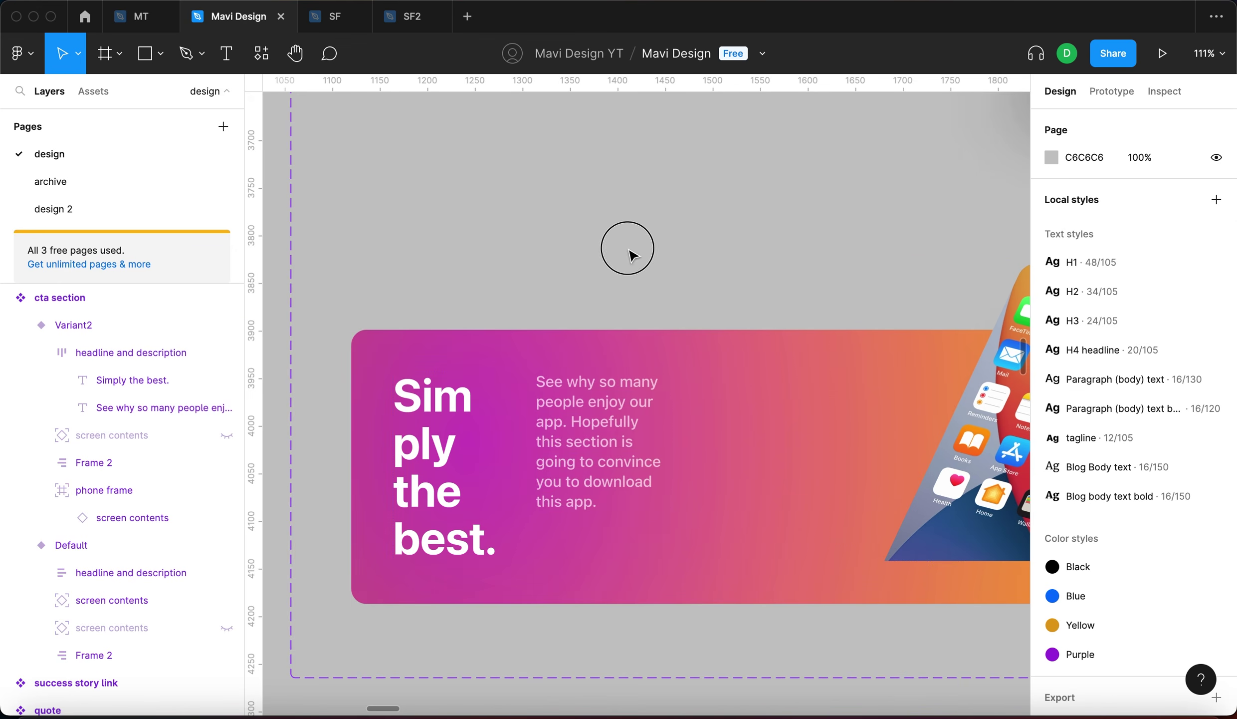
{"action": "double_click", "coordinate": [549, 380]}
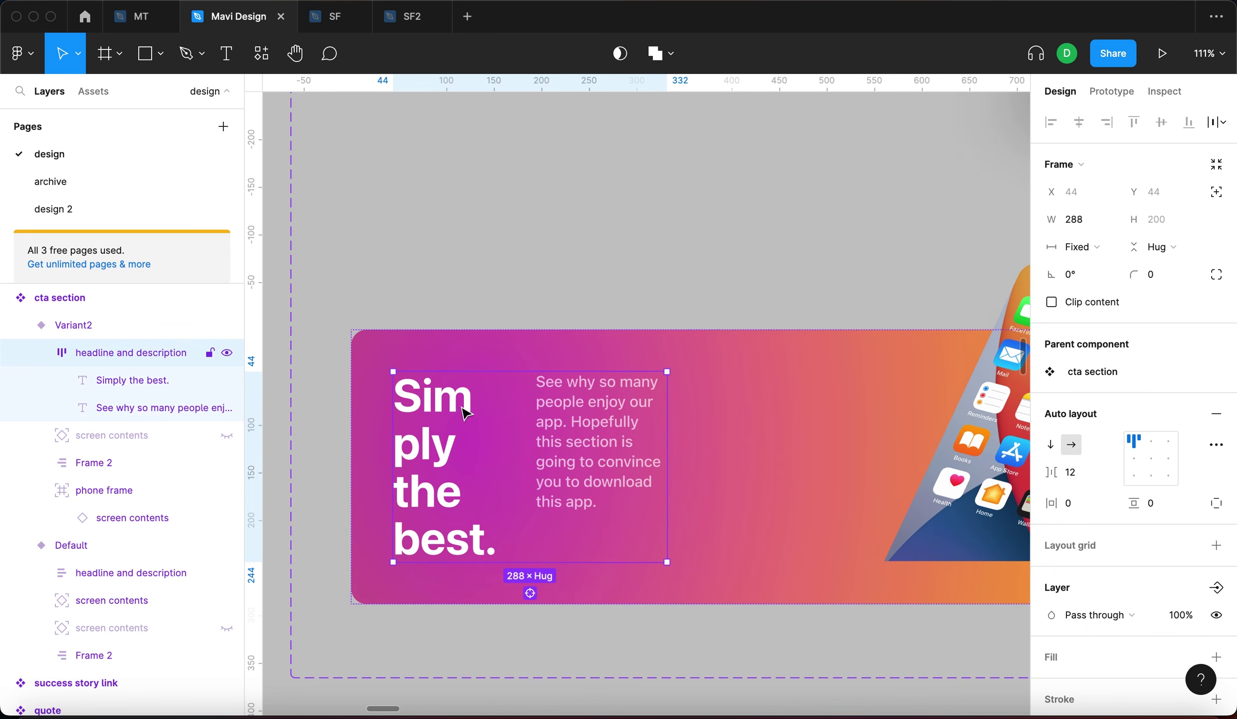
Widen Variant2's headline and description frame to 422 so the headline wraps onto two lines.
{"action": "scroll", "coordinate": [640, 412], "scroll_direction": "down", "scroll_amount": 5}
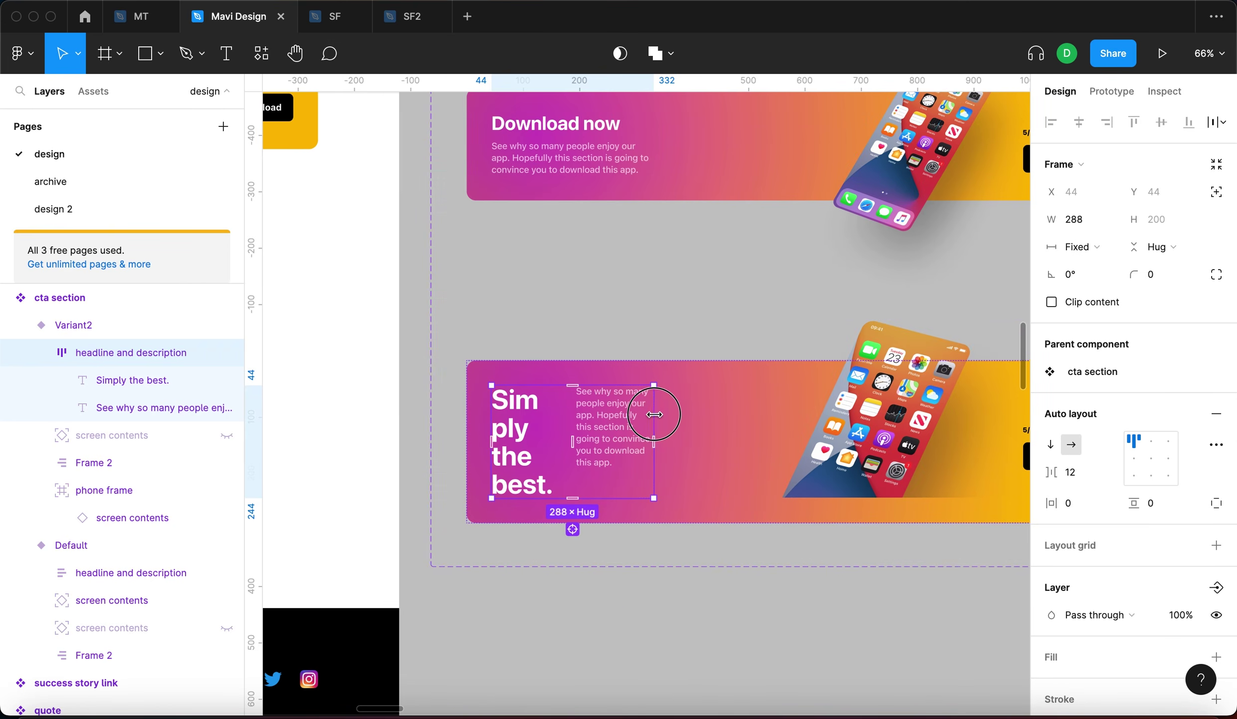
{"action": "left_click_drag", "start_coordinate": [655, 414], "coordinate": [730, 414]}
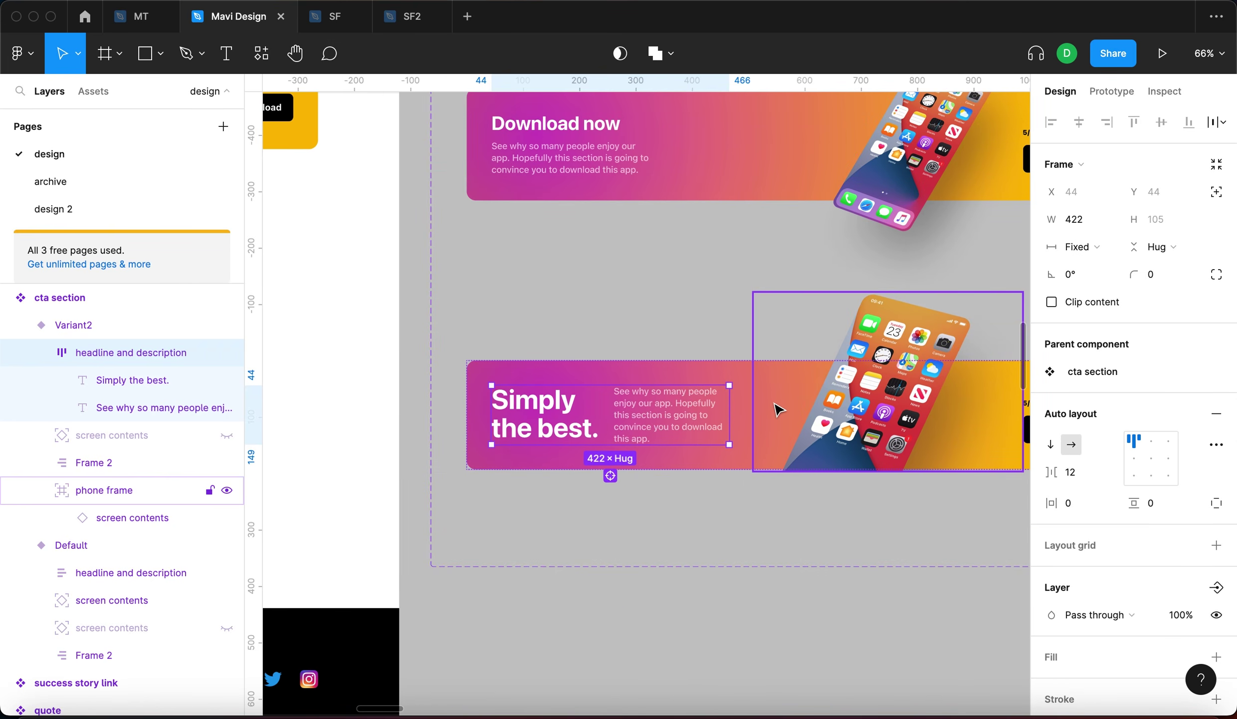
{"action": "left_click", "coordinate": [1081, 247]}
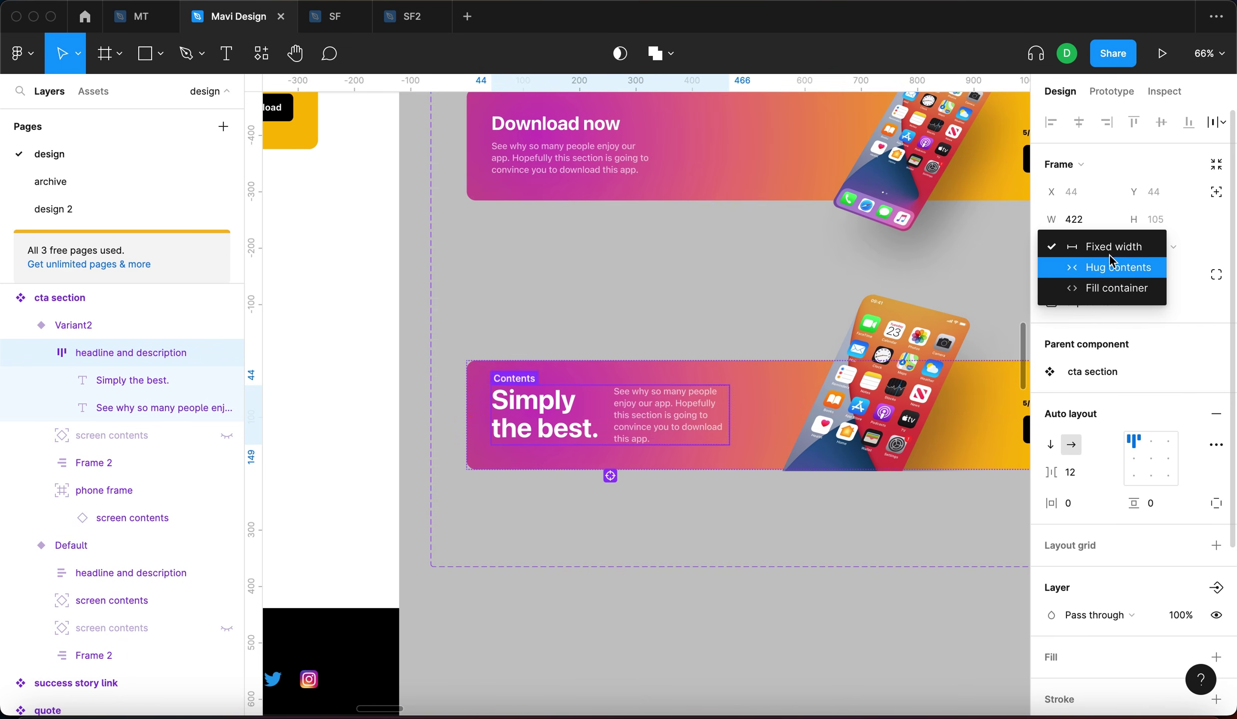
{"action": "left_click", "coordinate": [643, 308]}
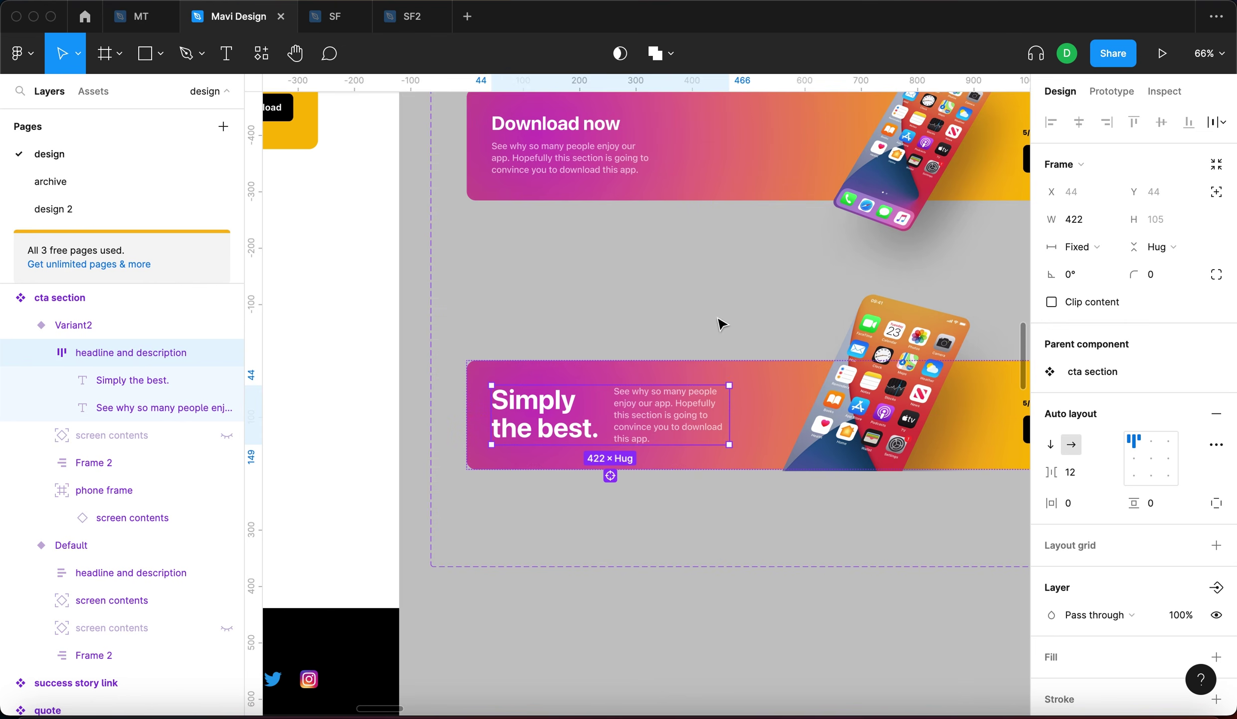
{"action": "double_click", "coordinate": [902, 337]}
{"action": "left_click", "coordinate": [1191, 494]}
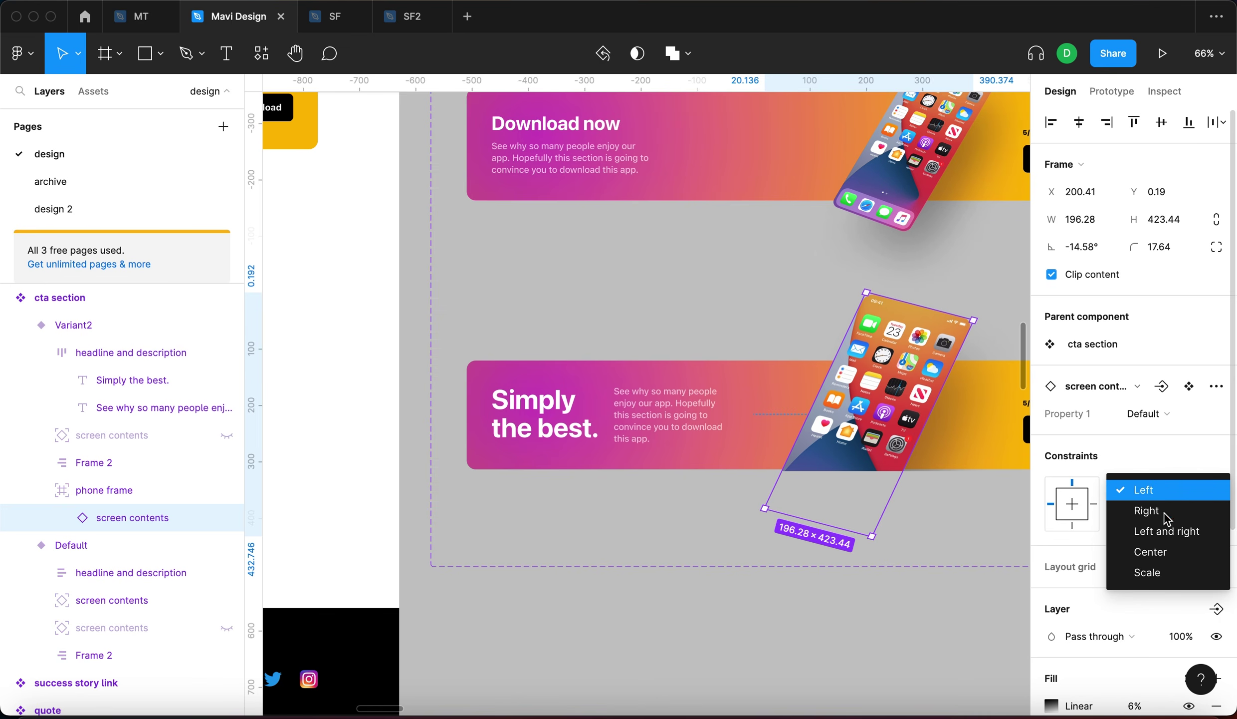
{"action": "left_click", "coordinate": [1162, 494]}
{"action": "left_click", "coordinate": [606, 419]}
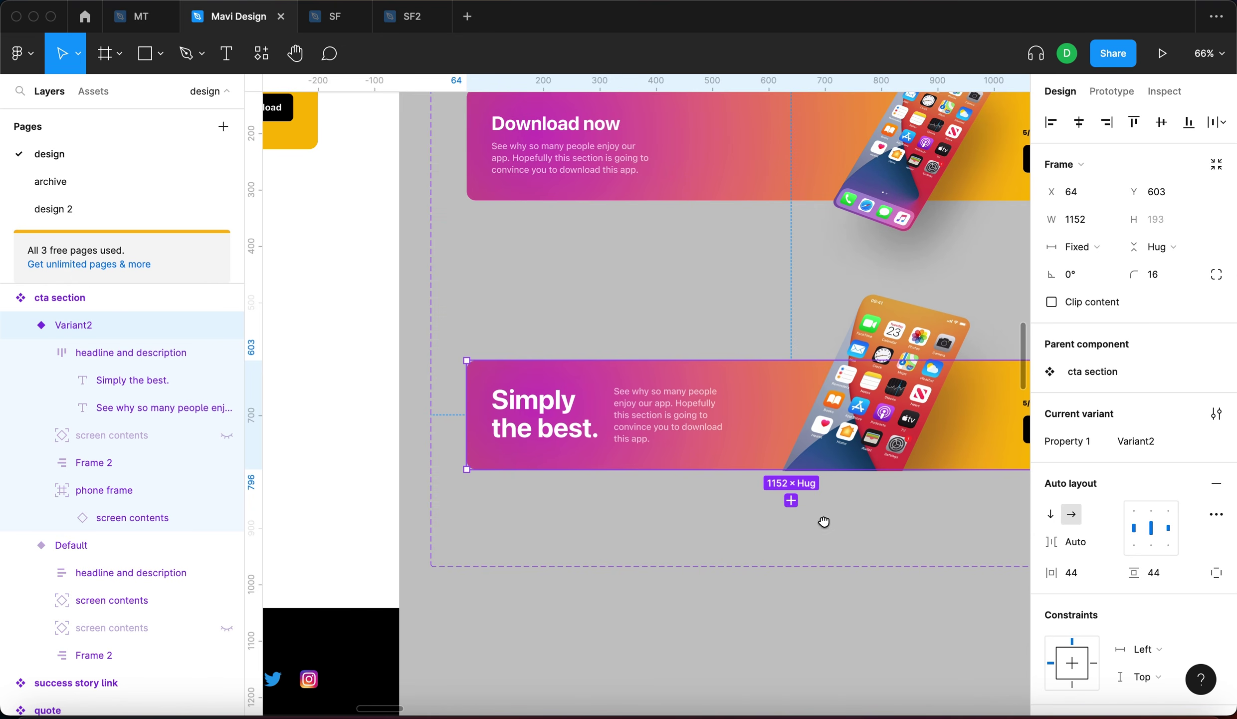
Widen Variant2's headline and description frame to 465 and set its auto layout alignment to left center.
{"action": "key", "text": "shift+2"}
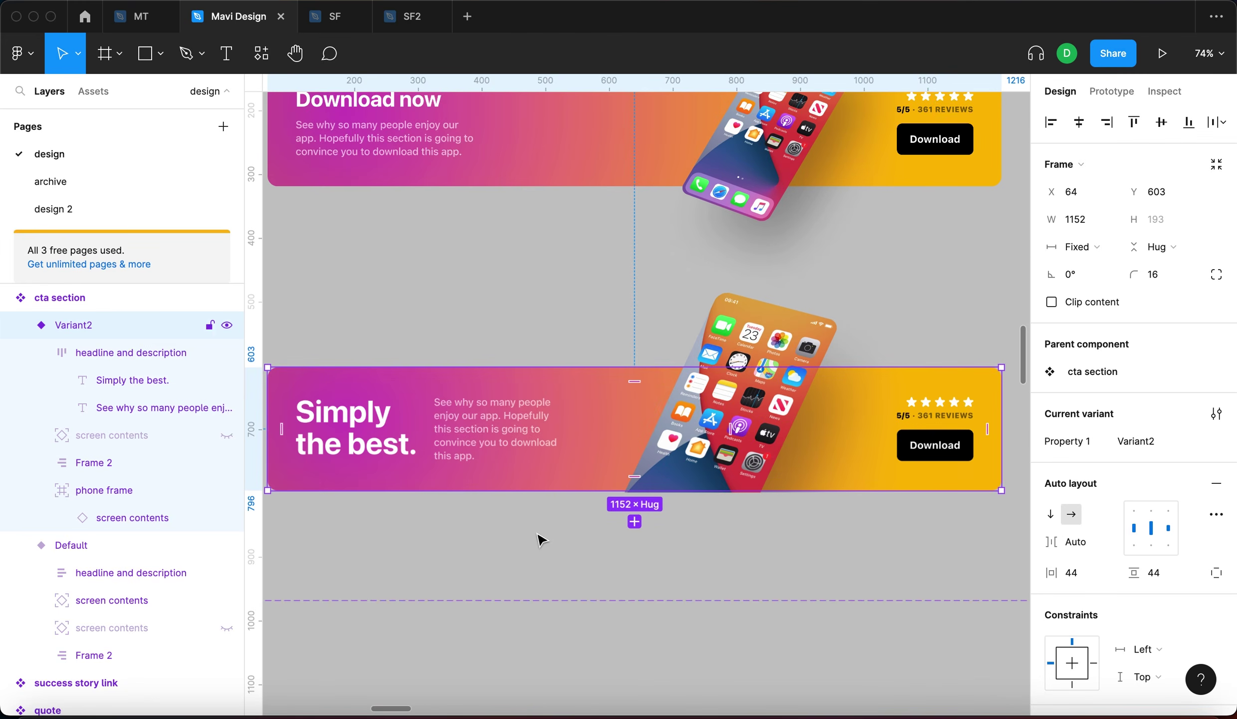
{"action": "scroll", "coordinate": [537, 520], "scroll_direction": "left", "scroll_amount": 3}
{"action": "left_click", "coordinate": [574, 409]}
{"action": "left_click", "coordinate": [441, 310]}
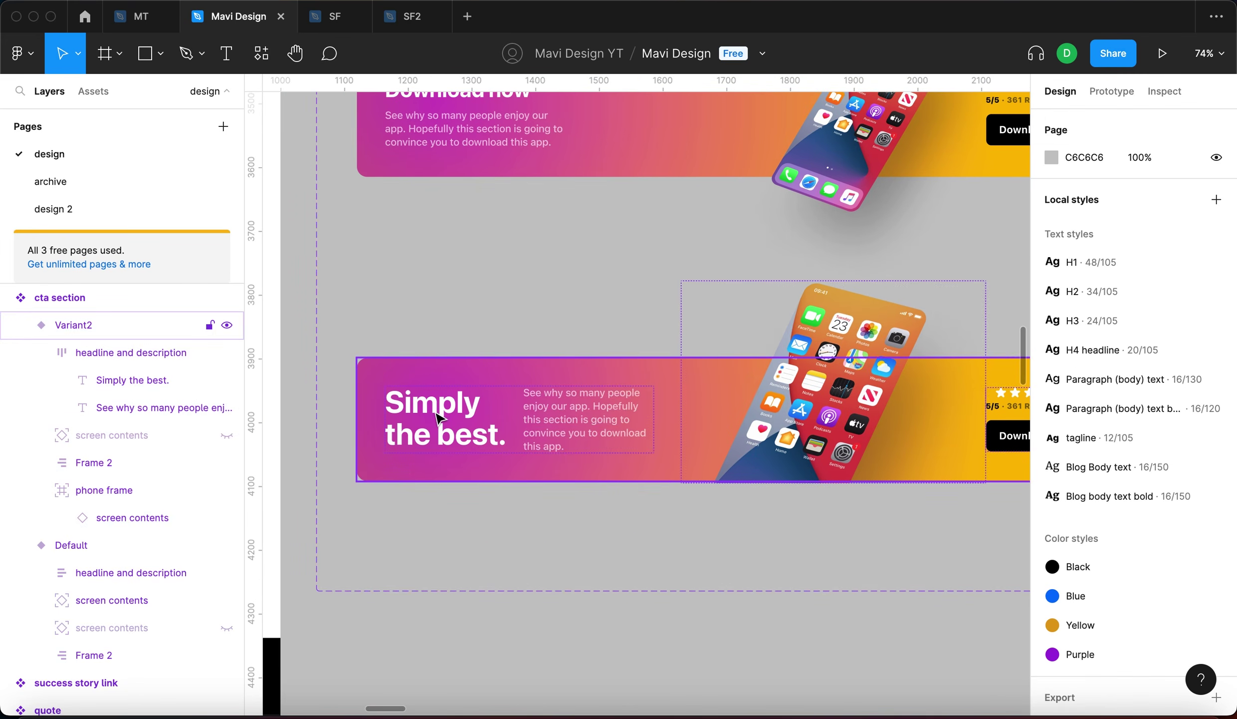
{"action": "left_click", "coordinate": [438, 418]}
{"action": "left_click_drag", "start_coordinate": [657, 402], "coordinate": [681, 400]}
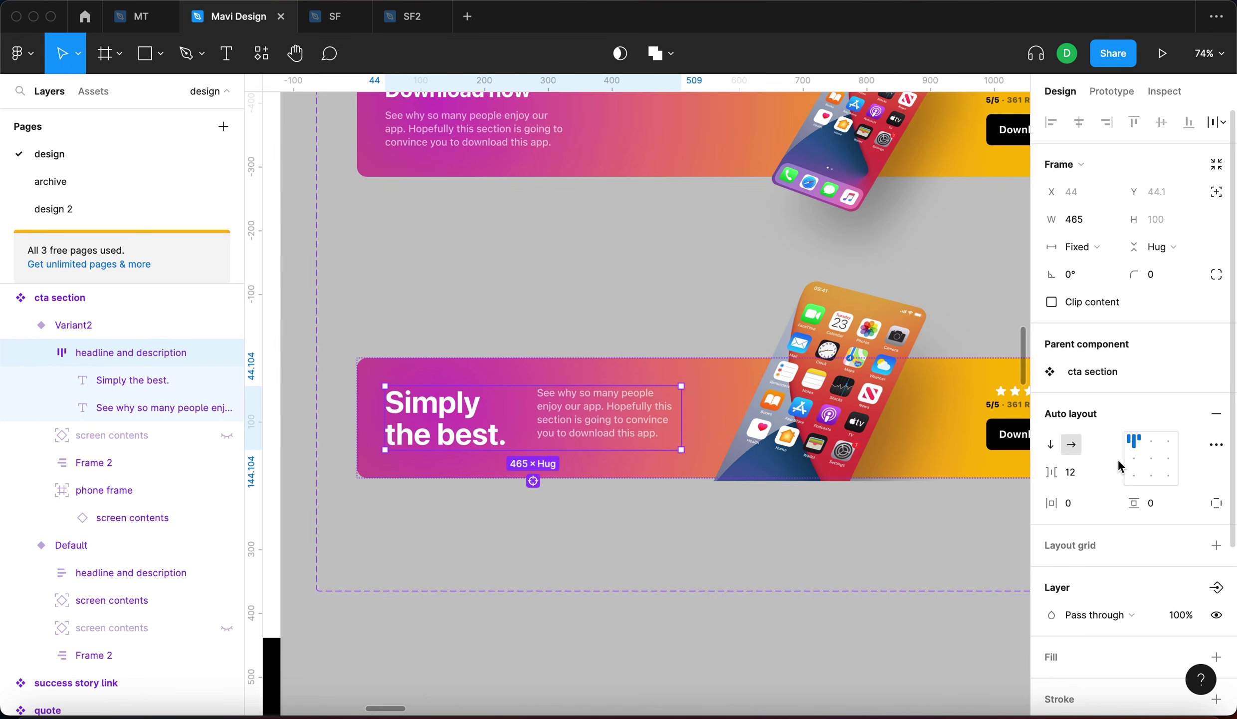
{"action": "left_click", "coordinate": [567, 318]}
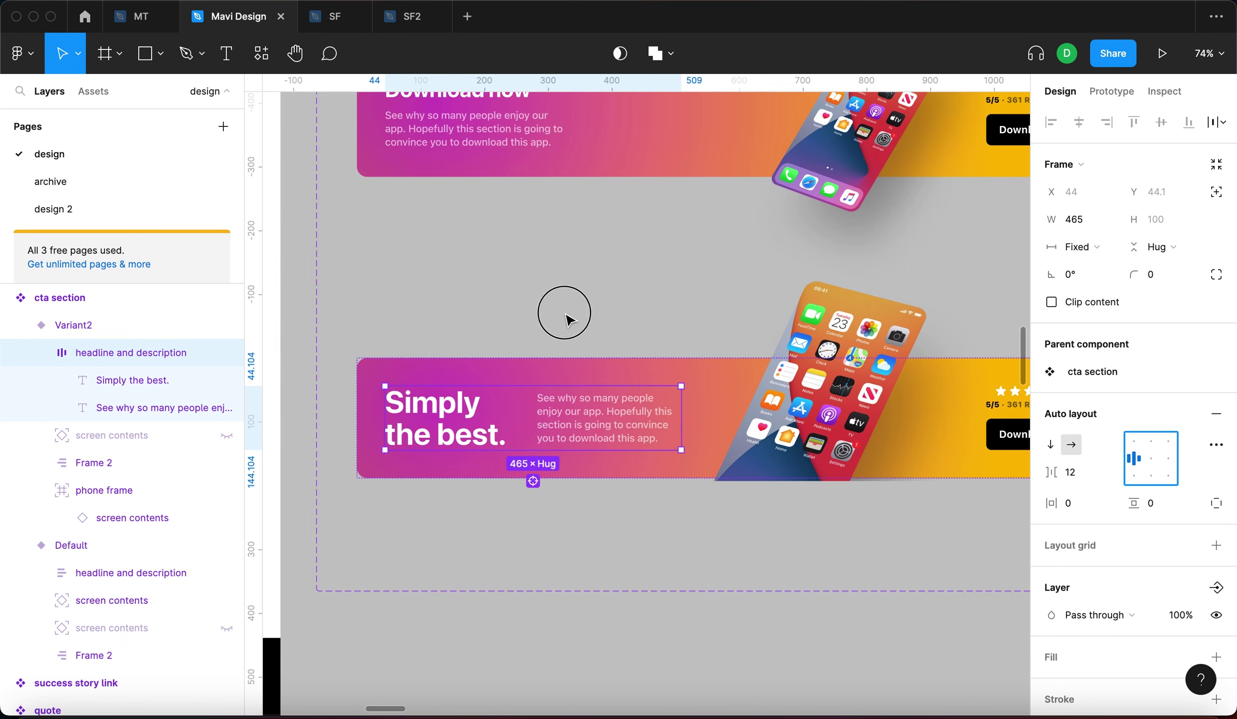
{"action": "scroll", "coordinate": [566, 318], "scroll_direction": "down", "scroll_amount": 5}
{"action": "scroll", "coordinate": [543, 377], "scroll_direction": "up", "scroll_amount": 5}
{"action": "left_click", "coordinate": [543, 377]}
{"action": "left_click", "coordinate": [549, 379]}
{"action": "scroll", "coordinate": [580, 382], "scroll_direction": "left", "scroll_amount": 5}
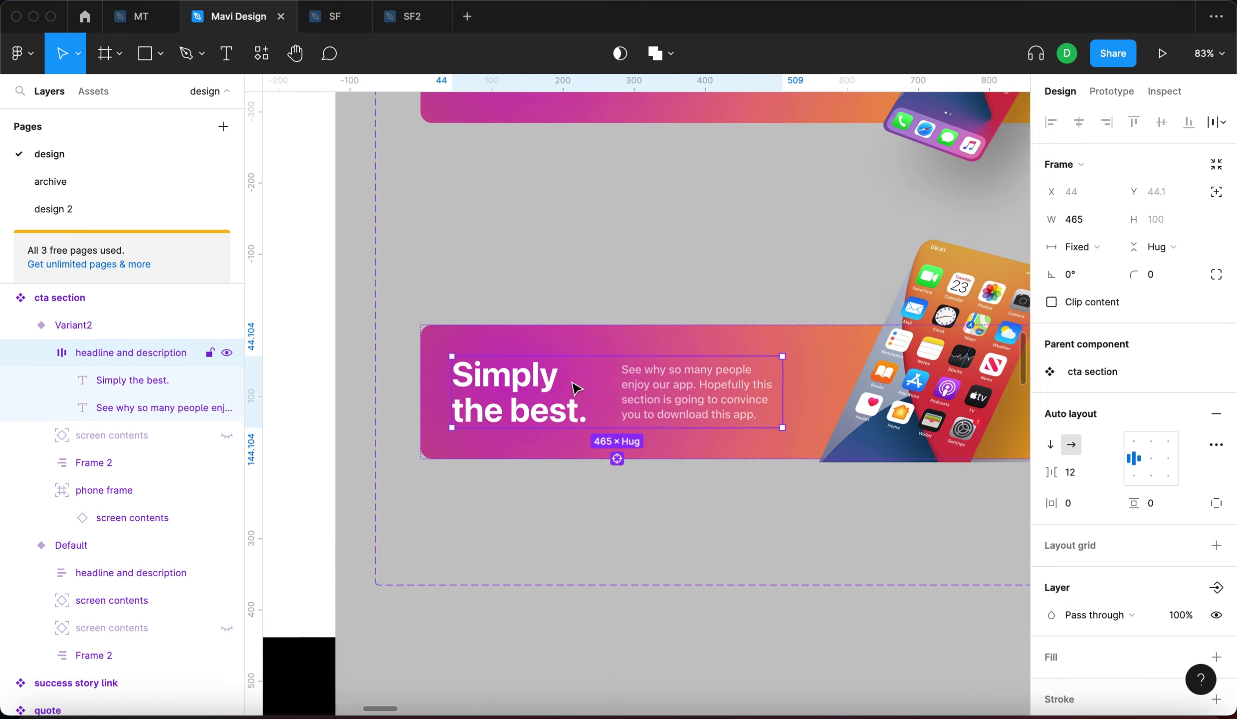
{"action": "left_click", "coordinate": [707, 372]}
{"action": "left_click", "coordinate": [785, 514]}
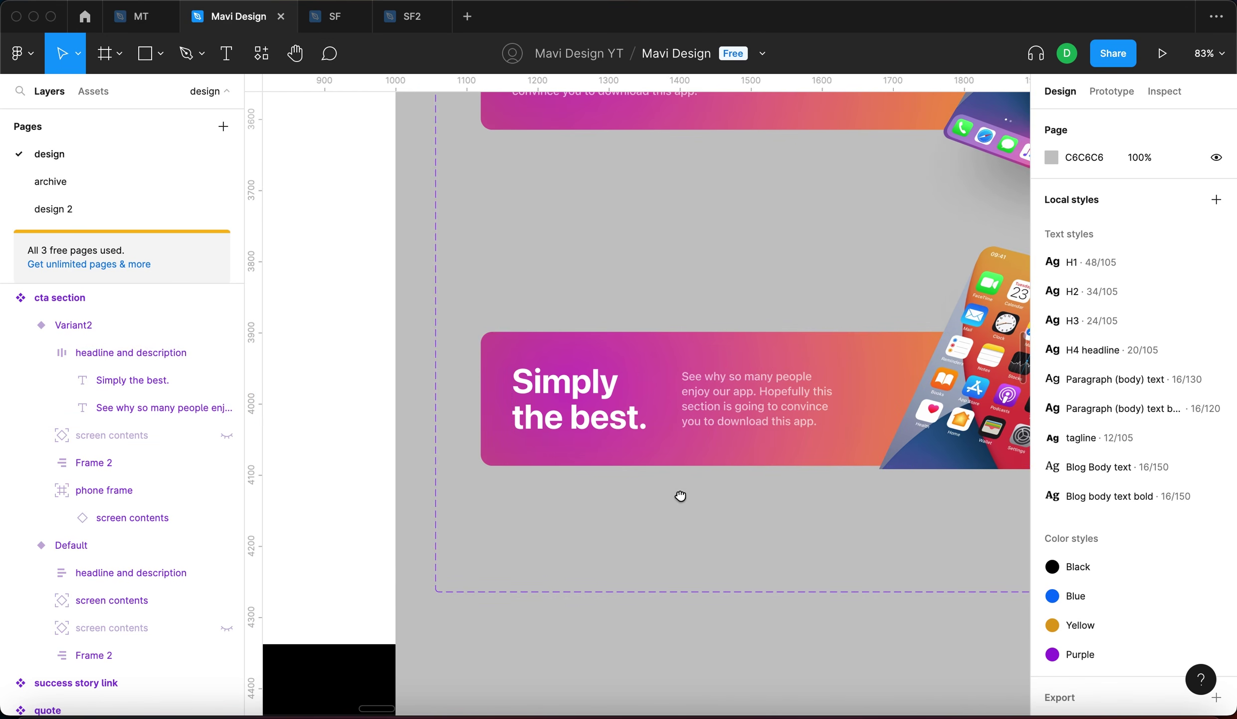
Set the constraints of Variant2's phone frame to Right horizontally and Top vertically.
{"action": "scroll", "coordinate": [649, 459], "scroll_direction": "right", "scroll_amount": 5}
{"action": "left_click", "coordinate": [734, 414]}
{"action": "double_click", "coordinate": [782, 314]}
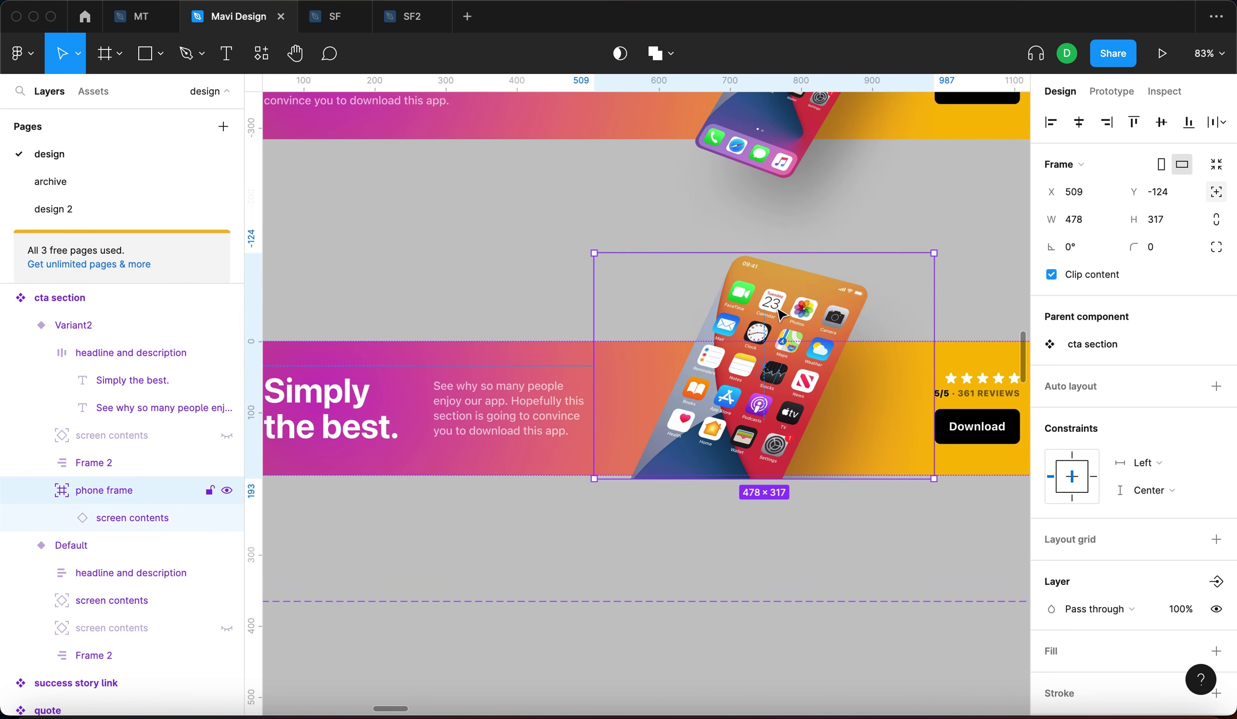
{"action": "scroll", "coordinate": [714, 471], "scroll_direction": "left", "scroll_amount": 3}
{"action": "scroll", "coordinate": [714, 471], "scroll_direction": "down", "scroll_amount": 1}
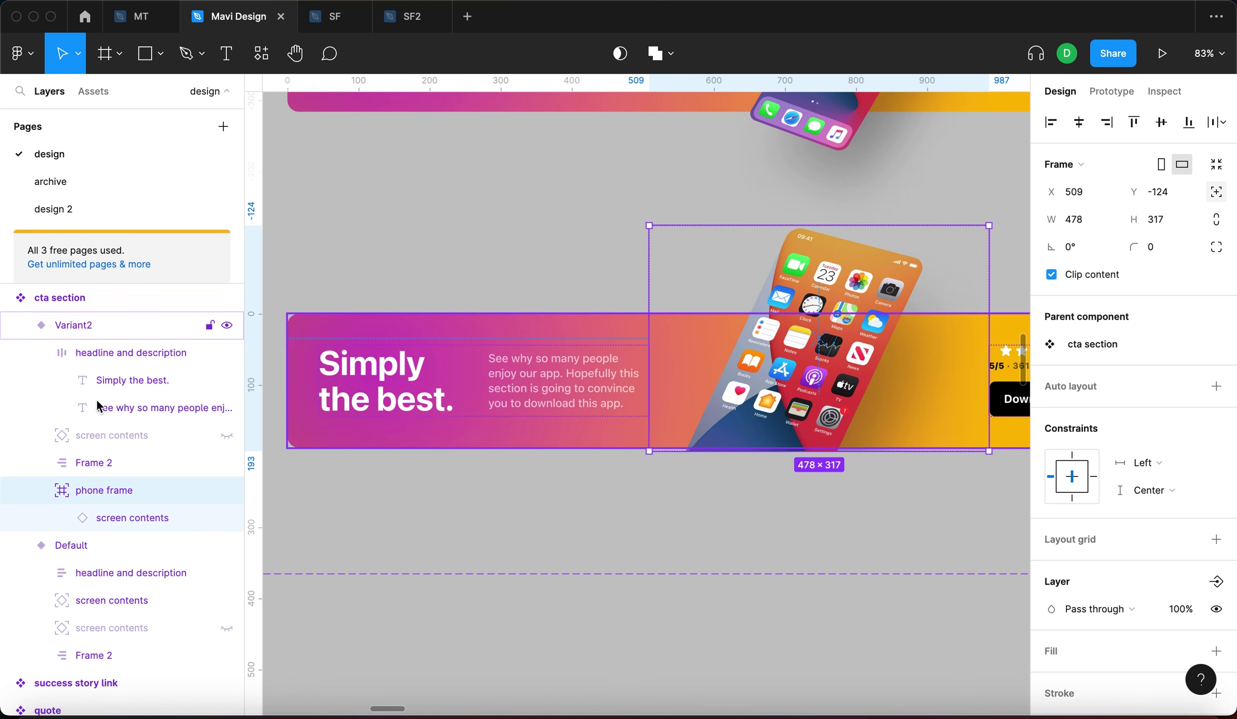
{"action": "left_click", "coordinate": [1138, 474]}
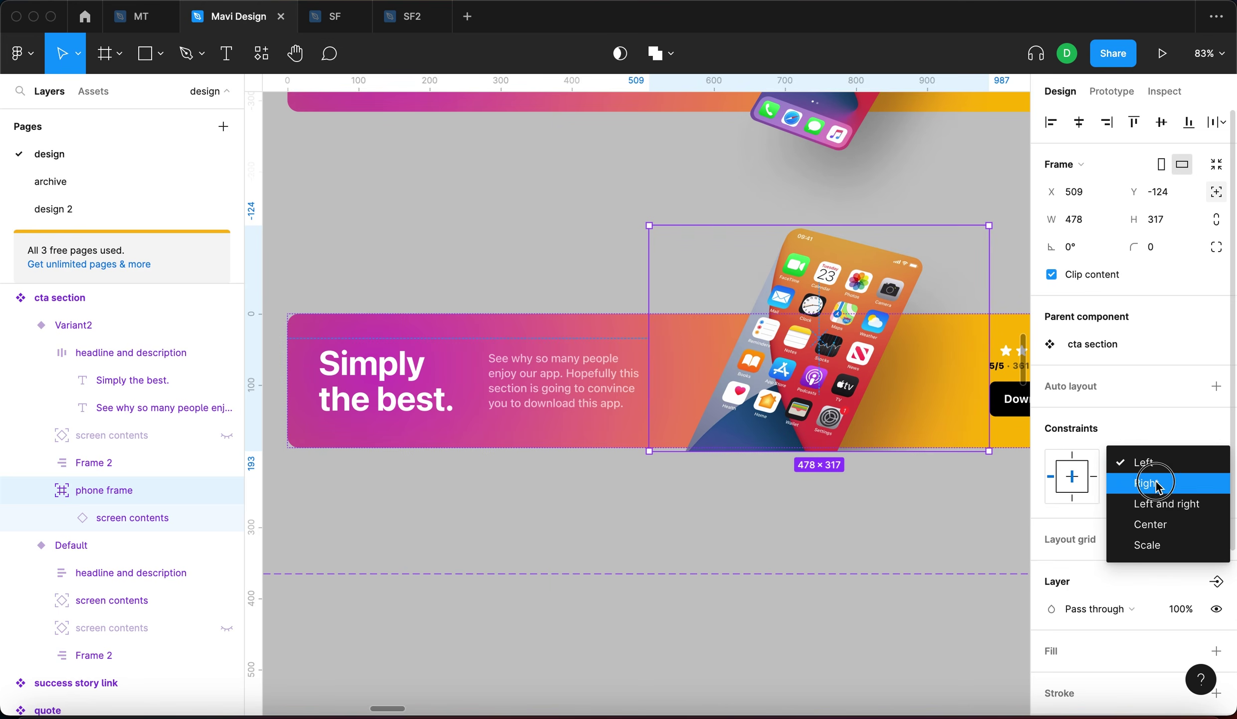
{"action": "left_click", "coordinate": [1158, 484]}
{"action": "left_click", "coordinate": [1160, 489]}
{"action": "left_click", "coordinate": [1165, 436]}
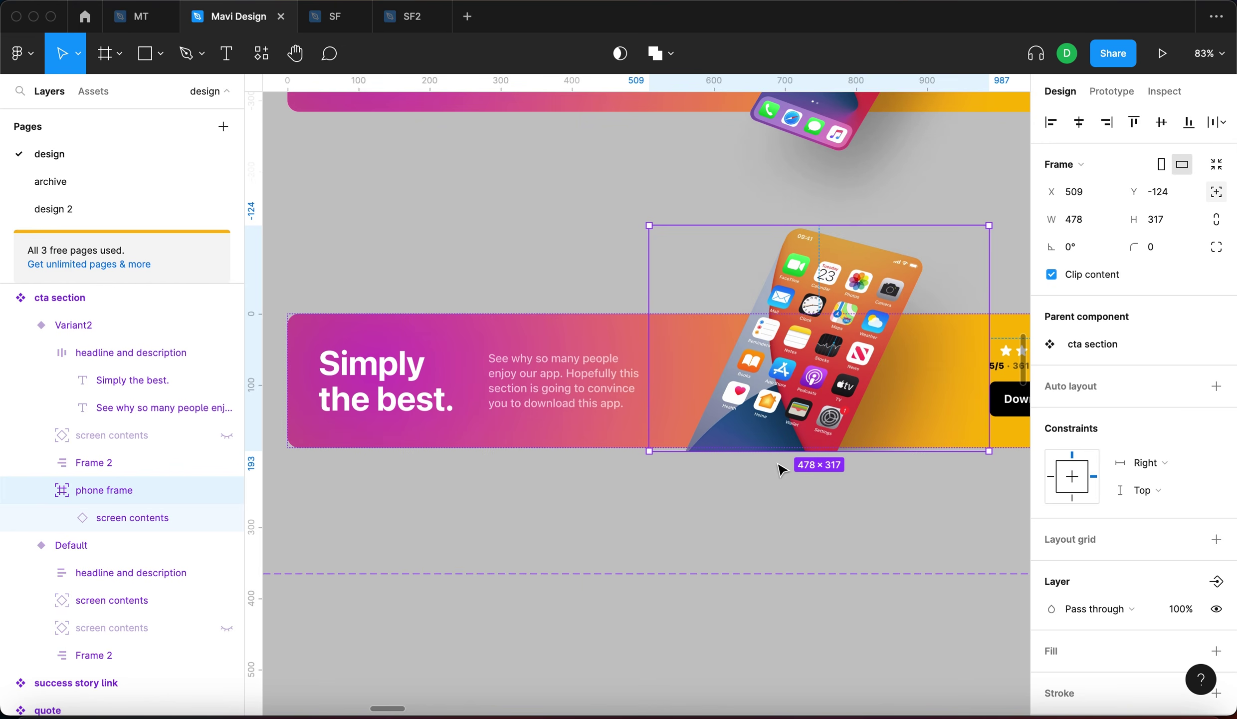
Try vertical centering on the phone frame, align it to Variant2's bottom edge and check the edge up close.
{"action": "key", "text": "alt"}
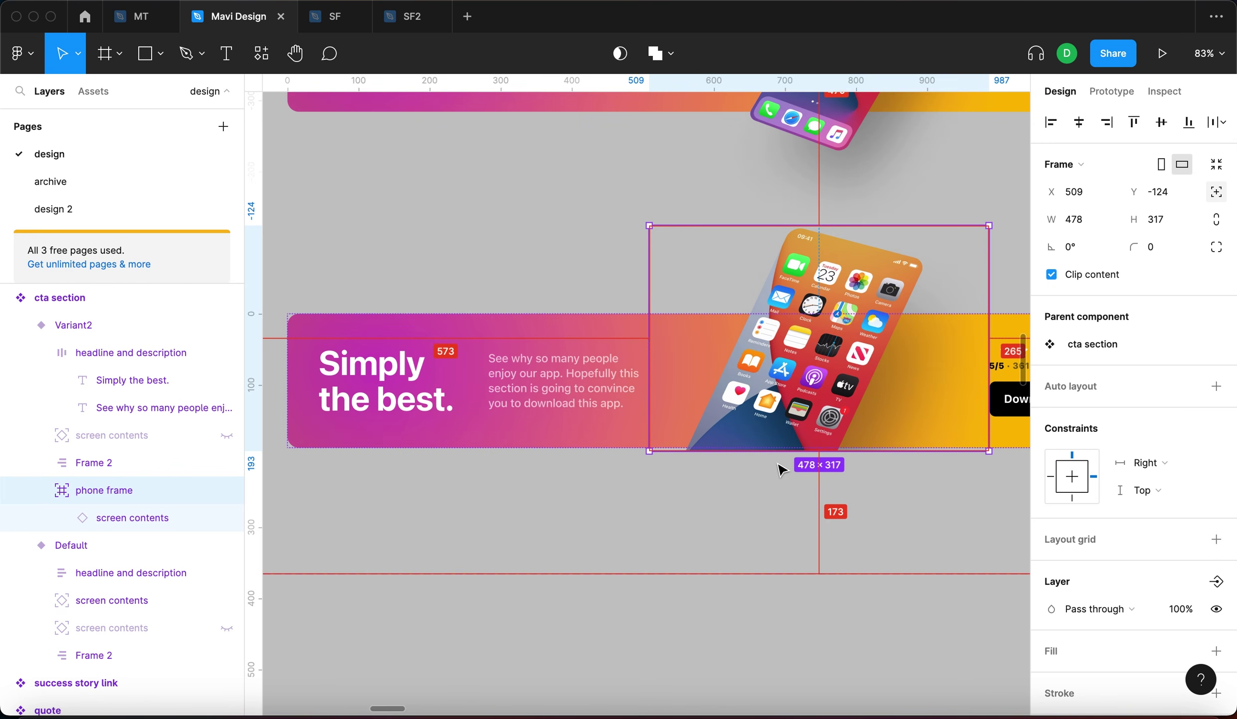
{"action": "key", "text": "alt+v"}
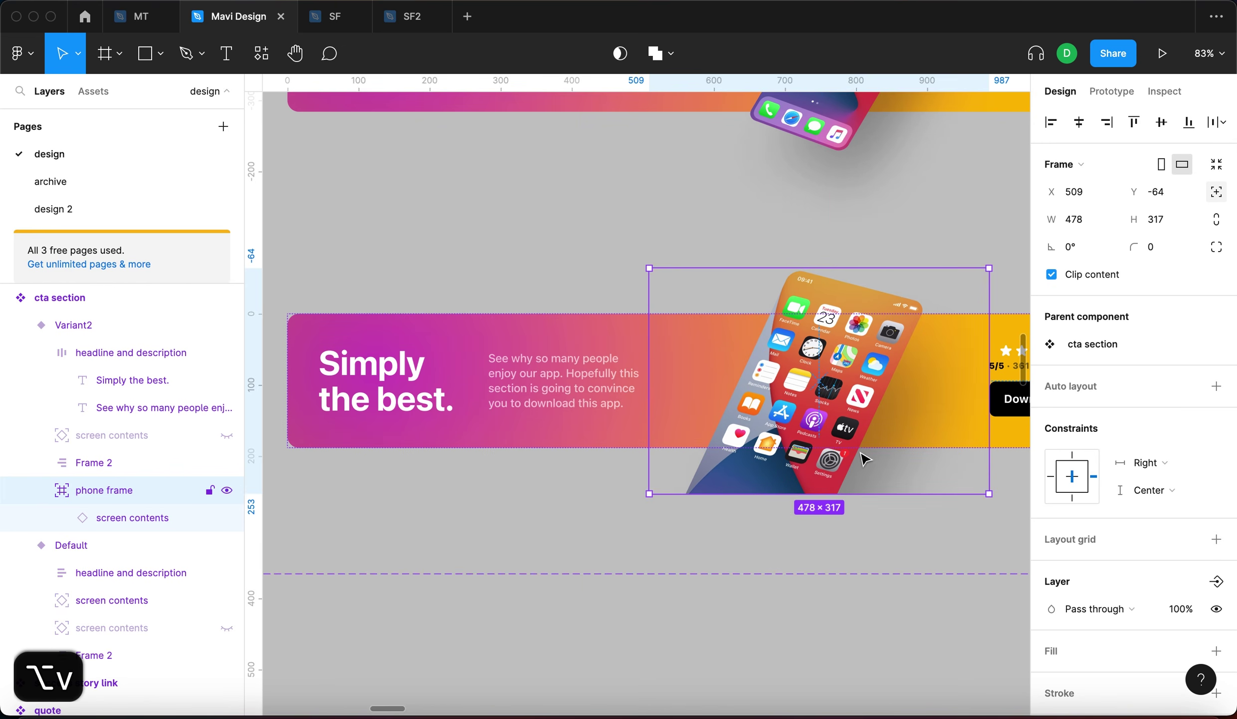
{"action": "key", "text": "alt+s"}
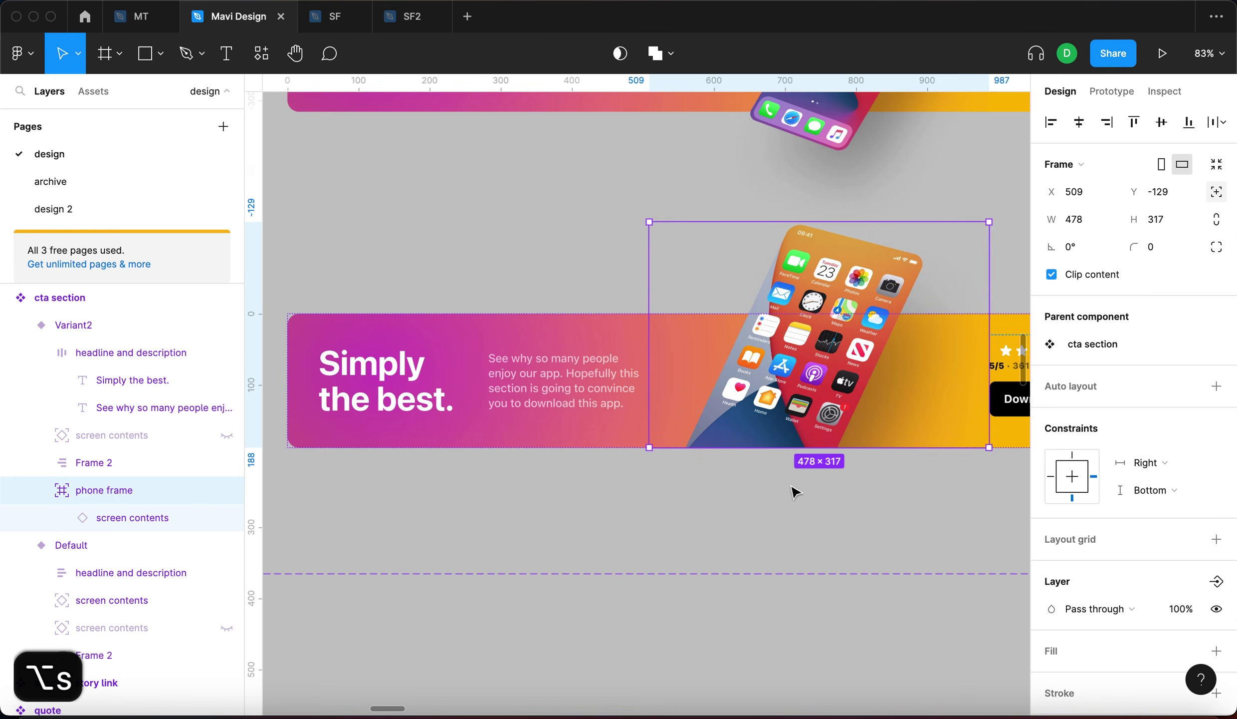
{"action": "left_click_drag", "start_coordinate": [774, 386], "coordinate": [532, 398]}
{"action": "scroll", "coordinate": [434, 473], "scroll_direction": "up", "scroll_amount": 5}
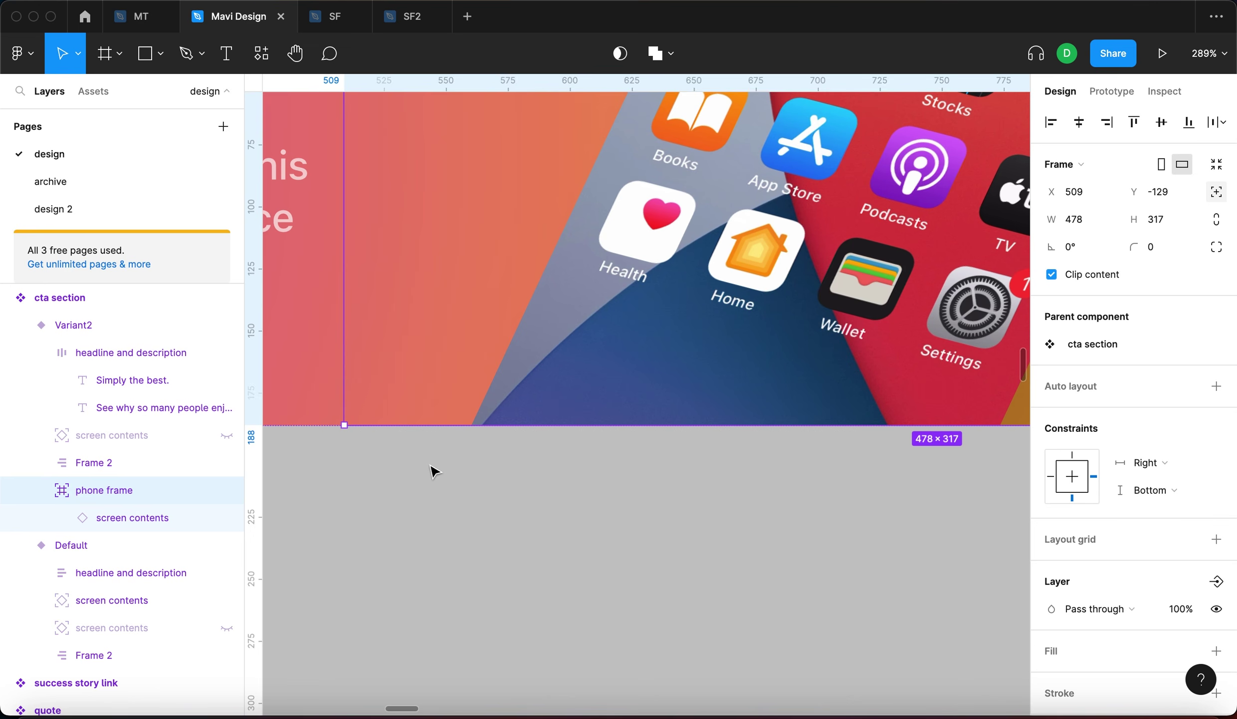
{"action": "scroll", "coordinate": [498, 423], "scroll_direction": "up", "scroll_amount": 3}
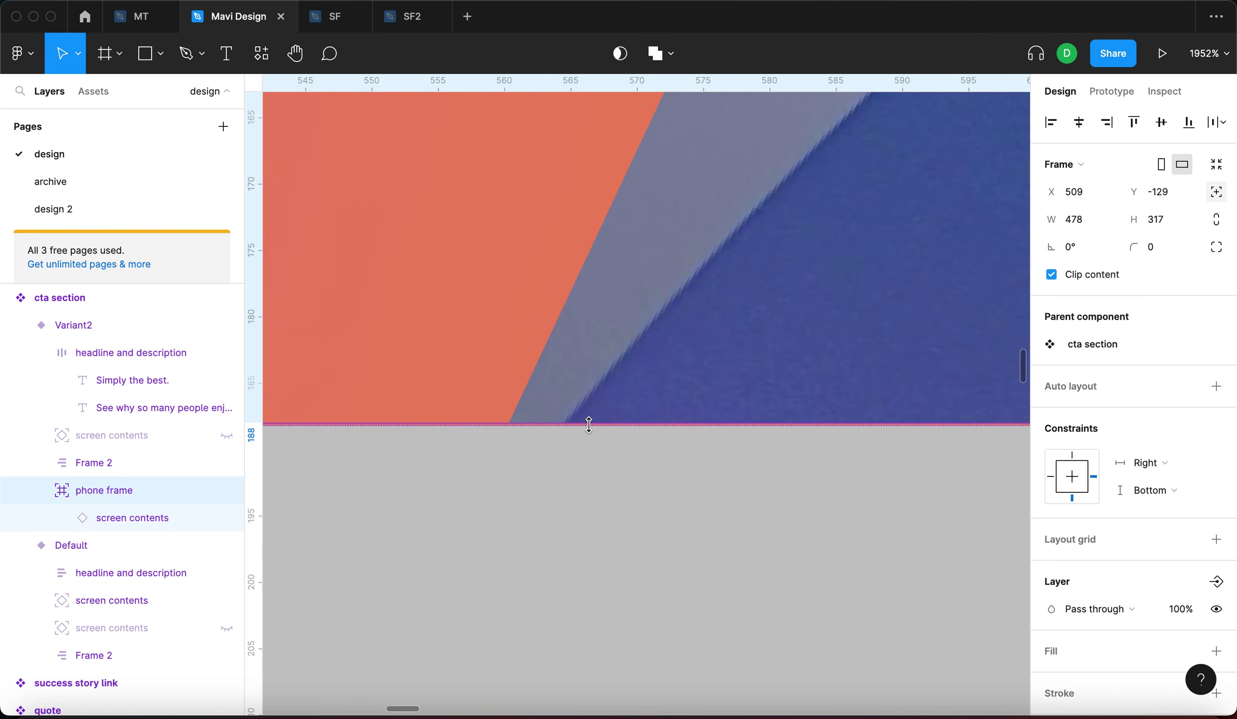
Try nudging the phone frame left and right within Variant2.
{"action": "scroll", "coordinate": [585, 422], "scroll_direction": "down", "scroll_amount": 4}
{"action": "scroll", "coordinate": [592, 428], "scroll_direction": "down", "scroll_amount": 6}
{"action": "key", "text": "shift+Left"}
{"action": "key", "text": "shift+Right"}
{"action": "key", "text": "shift+Right"}
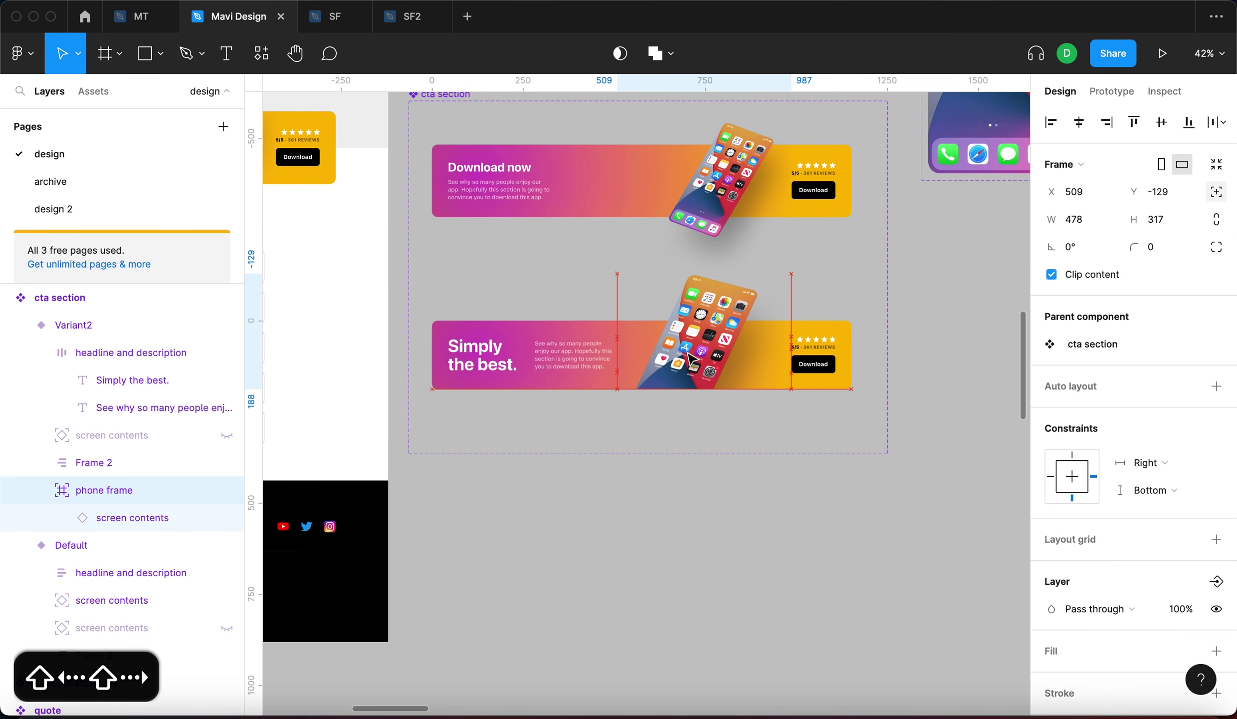
{"action": "key", "text": "shift+Left"}
{"action": "scroll", "coordinate": [689, 358], "scroll_direction": "up", "scroll_amount": 5}
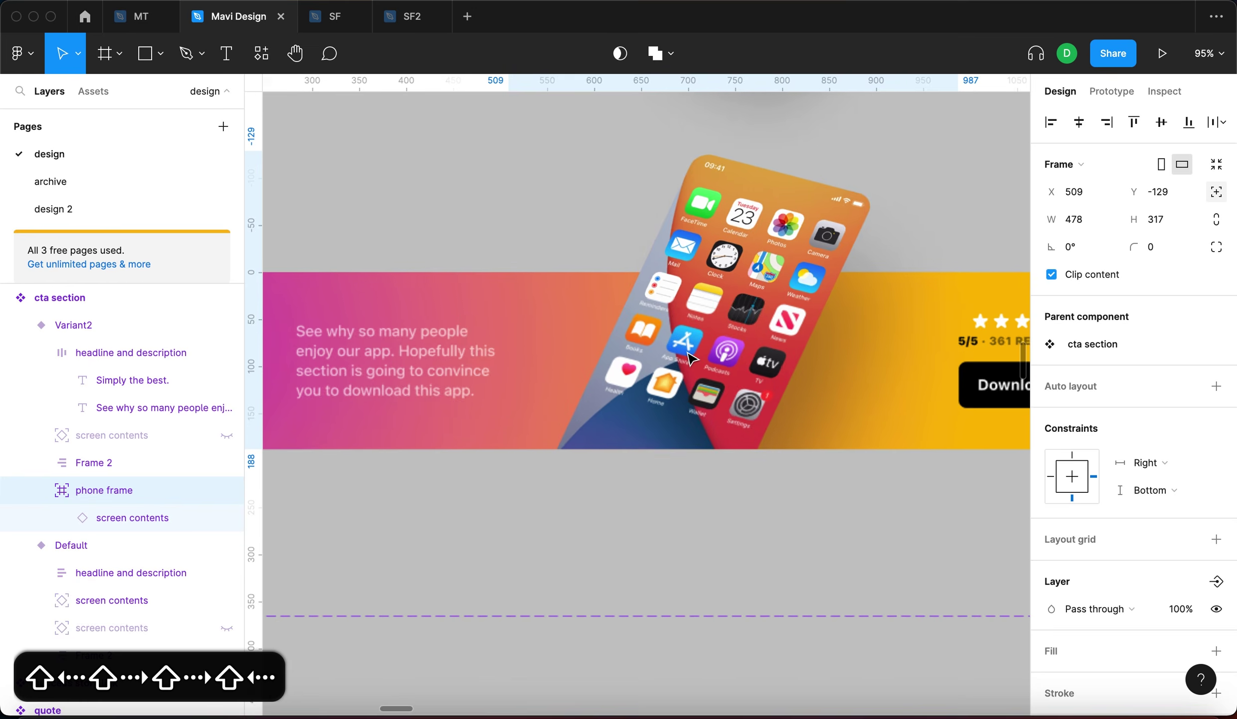
{"action": "key", "text": "shift+Left"}
{"action": "scroll", "coordinate": [689, 358], "scroll_direction": "down", "scroll_amount": 3}
{"action": "scroll", "coordinate": [681, 439], "scroll_direction": "down", "scroll_amount": 3}
{"action": "key", "text": "shift+Right"}
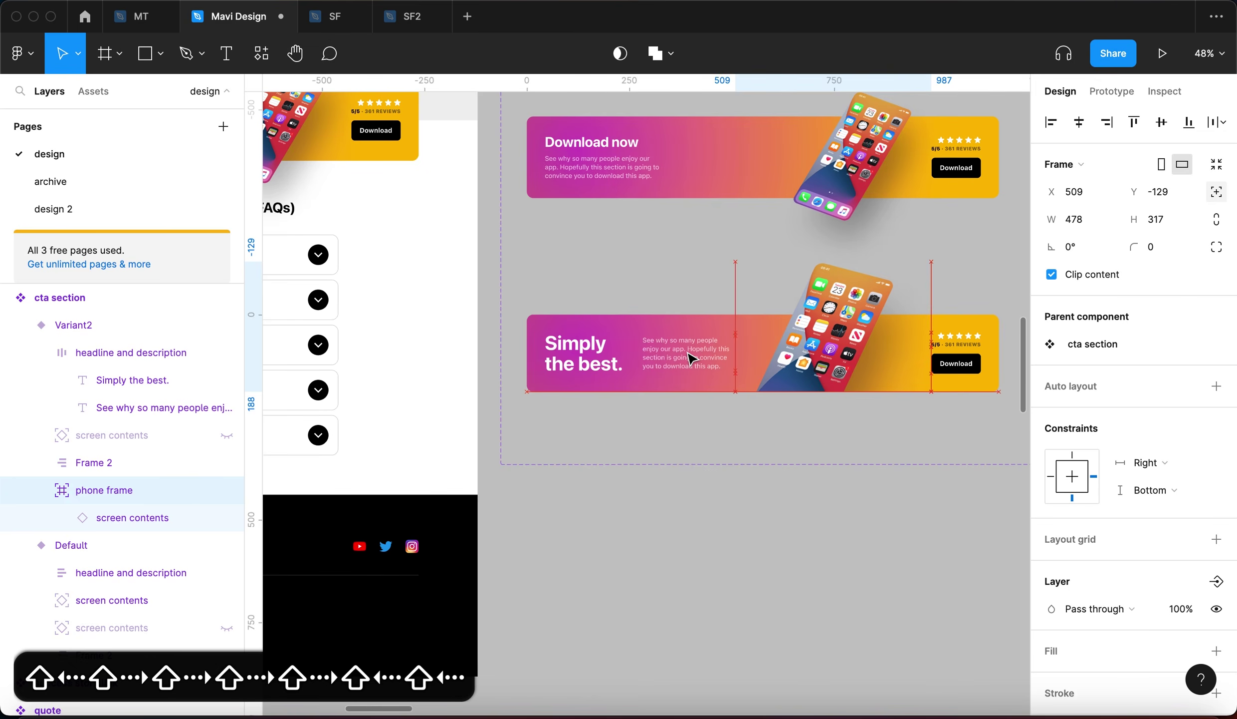
{"action": "key", "text": "shift+Right"}
Remove the FCBB00 fill from Variant2 and replace its remaining gradient fills with the Blue color style.
{"action": "key", "text": "shift+Return"}
{"action": "scroll", "coordinate": [678, 442], "scroll_direction": "right", "scroll_amount": 5}
{"action": "scroll", "coordinate": [1160, 450], "scroll_direction": "down", "scroll_amount": 8}
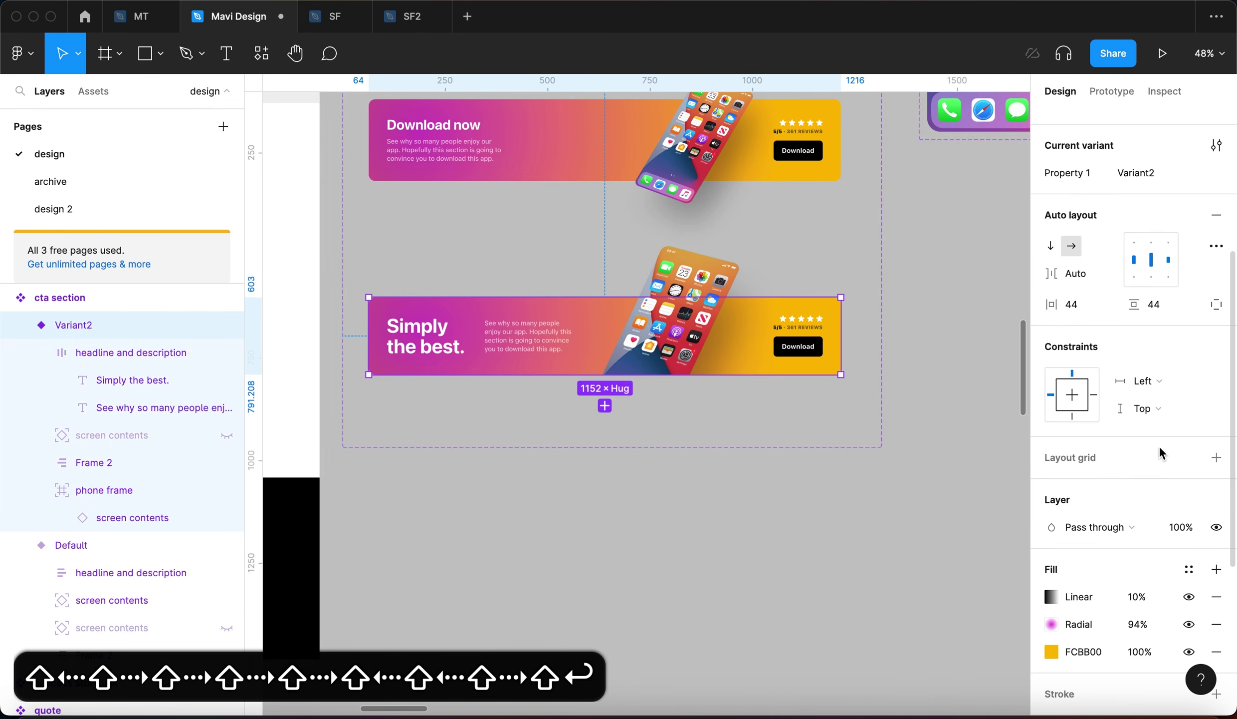
{"action": "left_click", "coordinate": [1189, 478]}
{"action": "left_click", "coordinate": [1189, 478]}
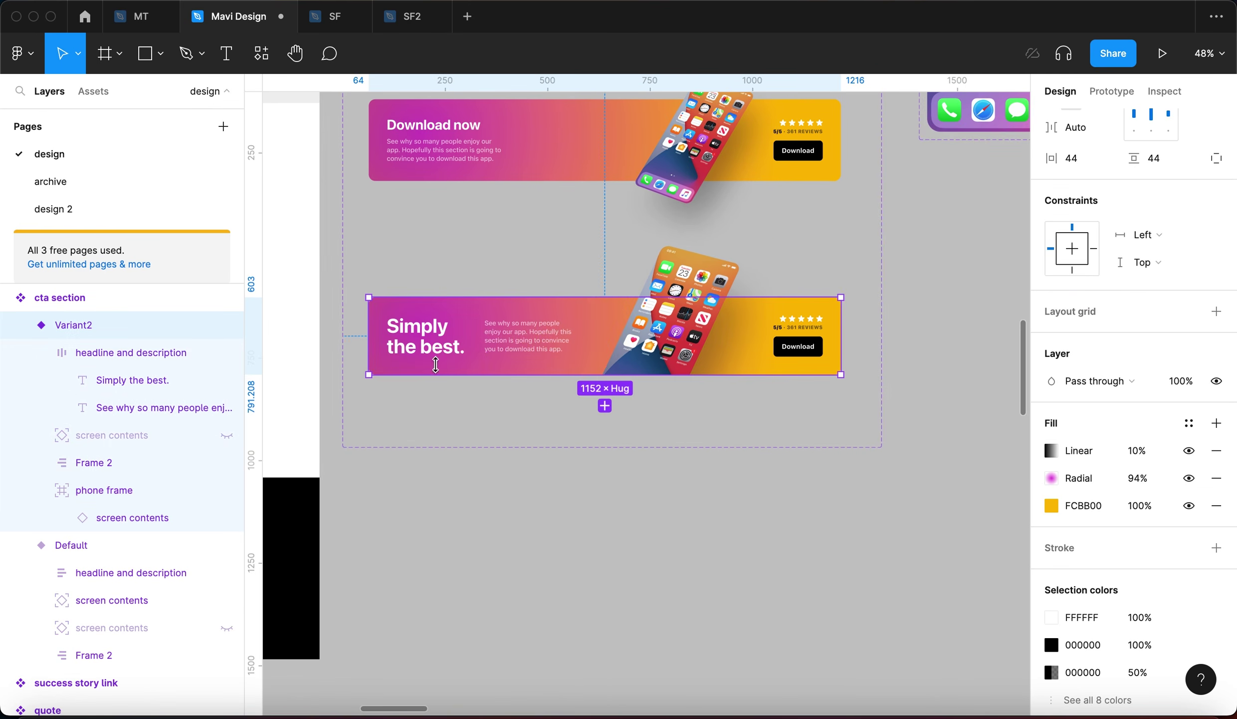
{"action": "scroll", "coordinate": [599, 324], "scroll_direction": "up", "scroll_amount": 5}
{"action": "scroll", "coordinate": [784, 415], "scroll_direction": "down", "scroll_amount": 3}
{"action": "key", "text": "Escape"}
{"action": "key", "text": "Escape"}
{"action": "left_click", "coordinate": [858, 426]}
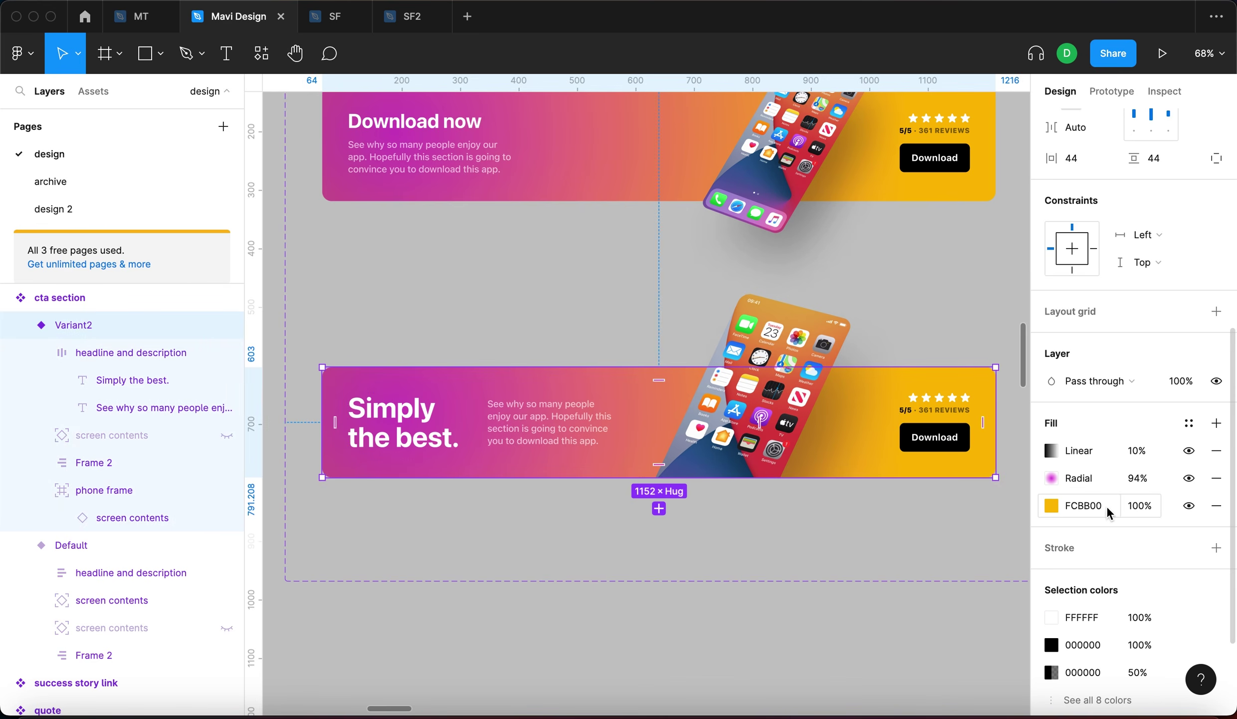
{"action": "left_click", "coordinate": [1216, 506]}
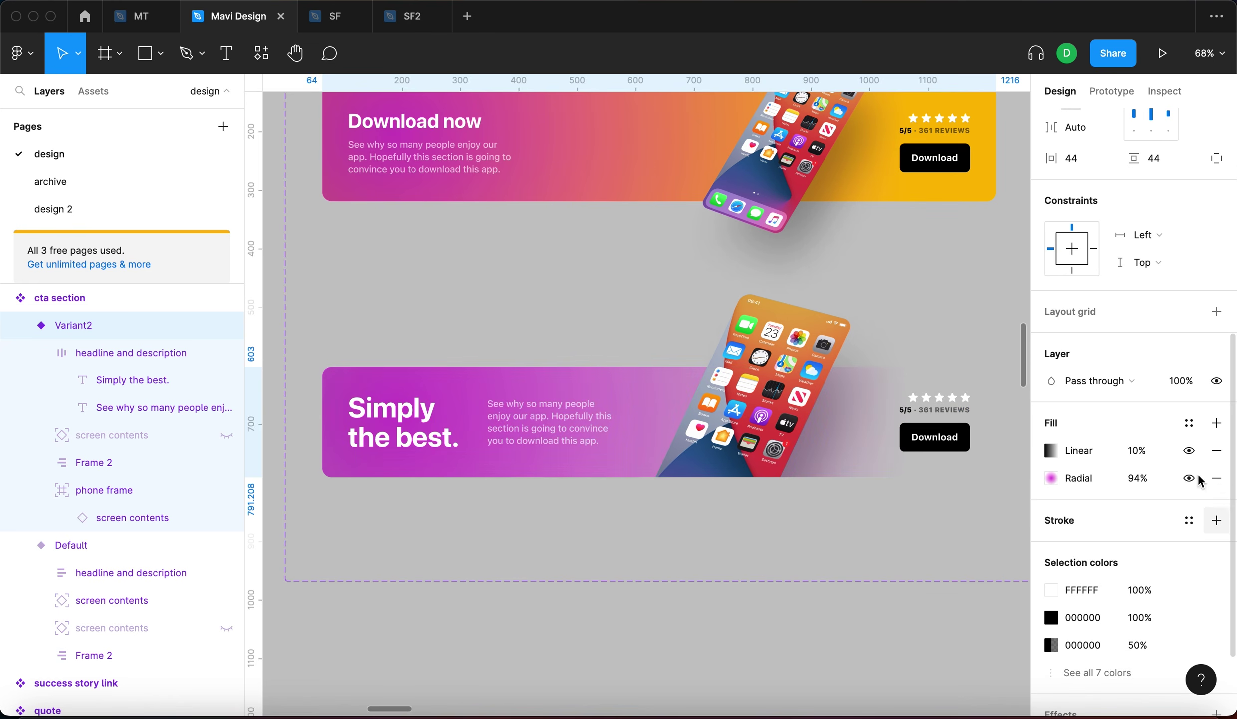
{"action": "left_click", "coordinate": [1190, 432]}
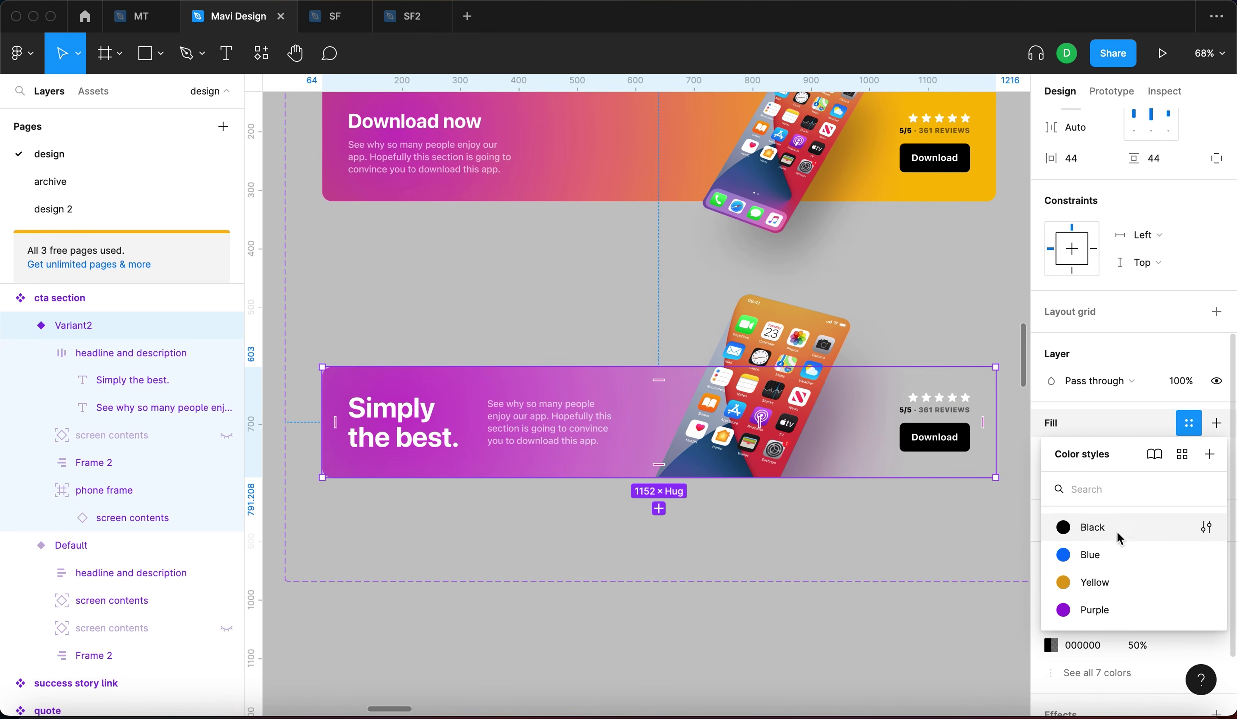
{"action": "left_click", "coordinate": [1112, 556]}
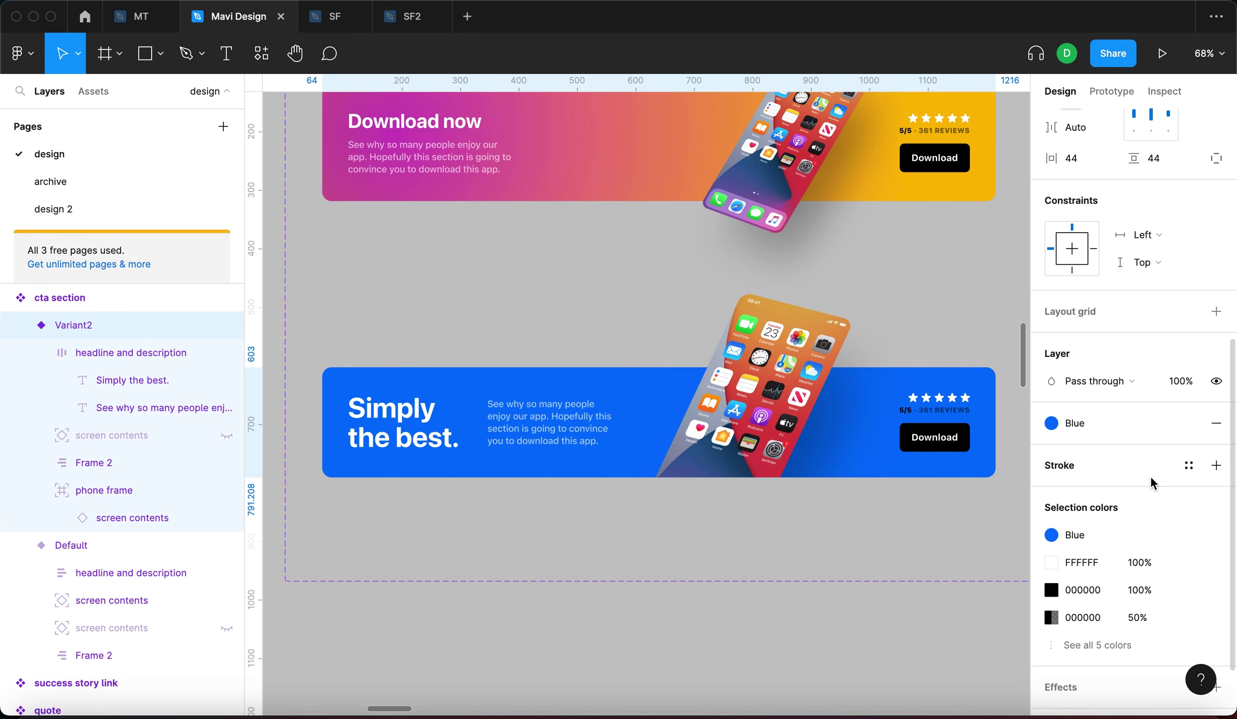
Detach the Blue style from Variant2's fill and add a solid 9E28DC purple fill above it.
{"action": "scroll", "coordinate": [978, 499], "scroll_direction": "up", "scroll_amount": 5}
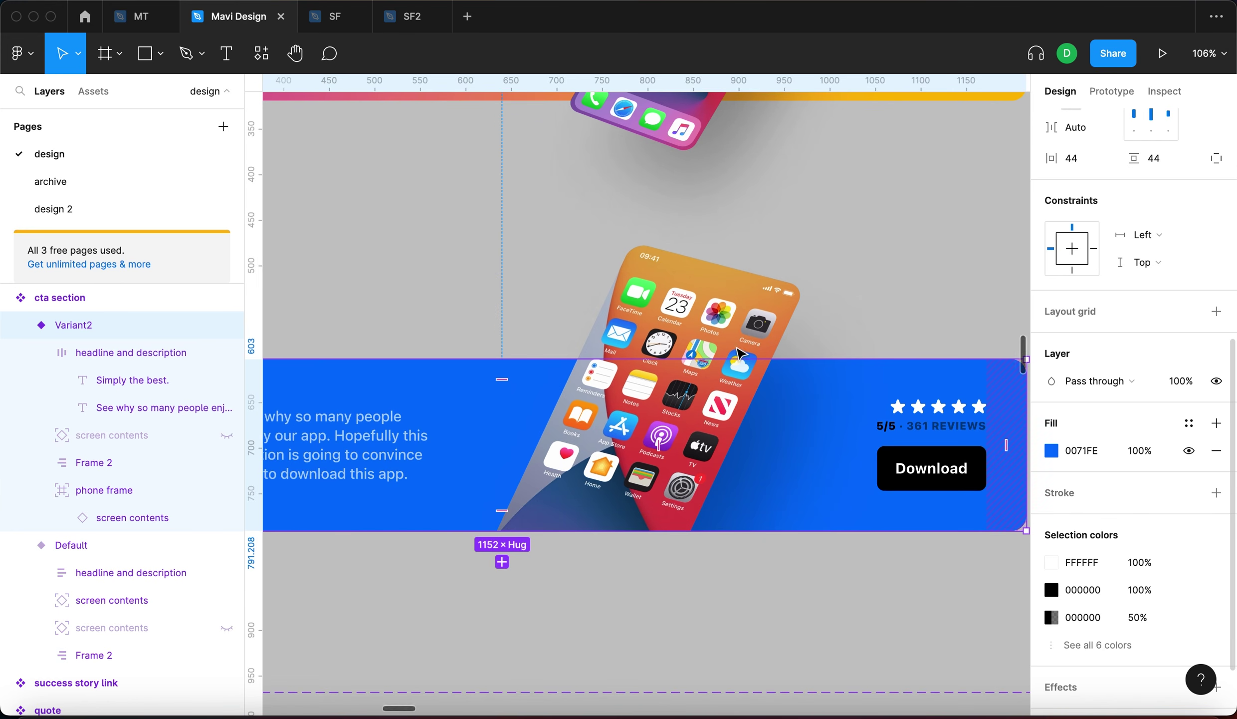
{"action": "scroll", "coordinate": [778, 362], "scroll_direction": "down", "scroll_amount": 5}
{"action": "left_click", "coordinate": [1189, 422]}
{"action": "left_click", "coordinate": [1216, 422]}
{"action": "left_click", "coordinate": [1051, 450]}
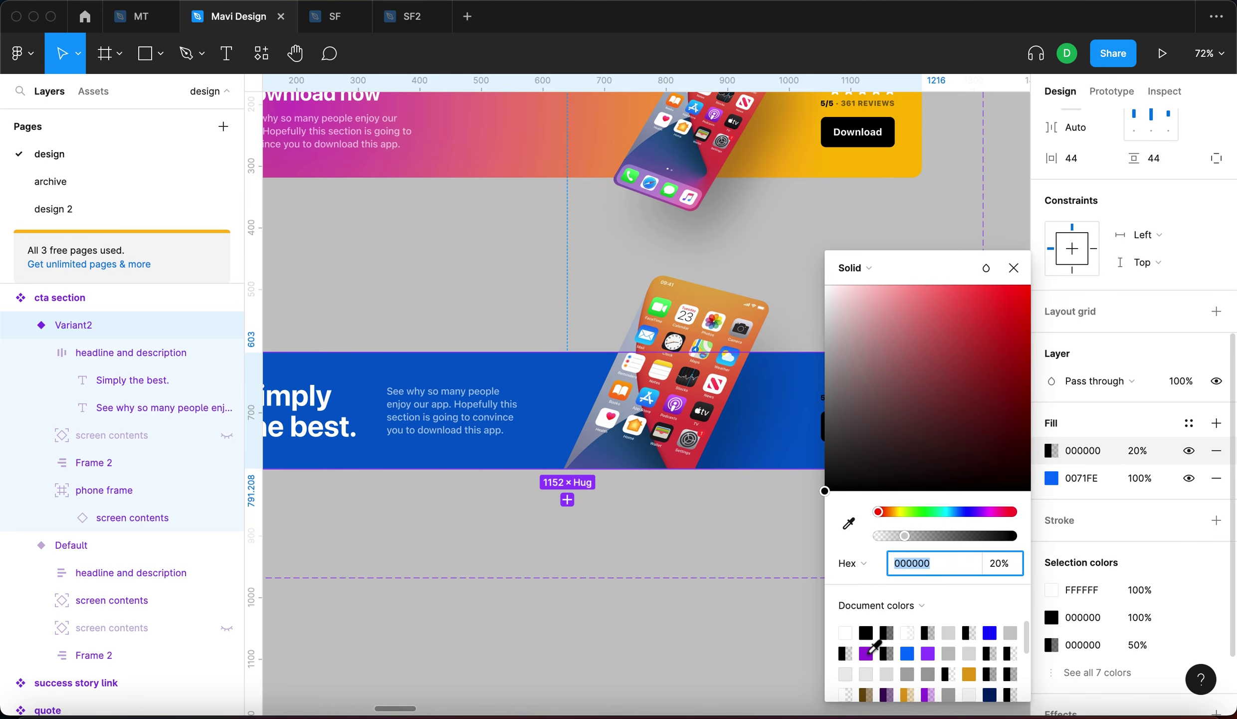
{"action": "left_click", "coordinate": [866, 653]}
{"action": "scroll", "coordinate": [828, 350], "scroll_direction": "down", "scroll_amount": 5}
{"action": "scroll", "coordinate": [826, 268], "scroll_direction": "up", "scroll_amount": 5}
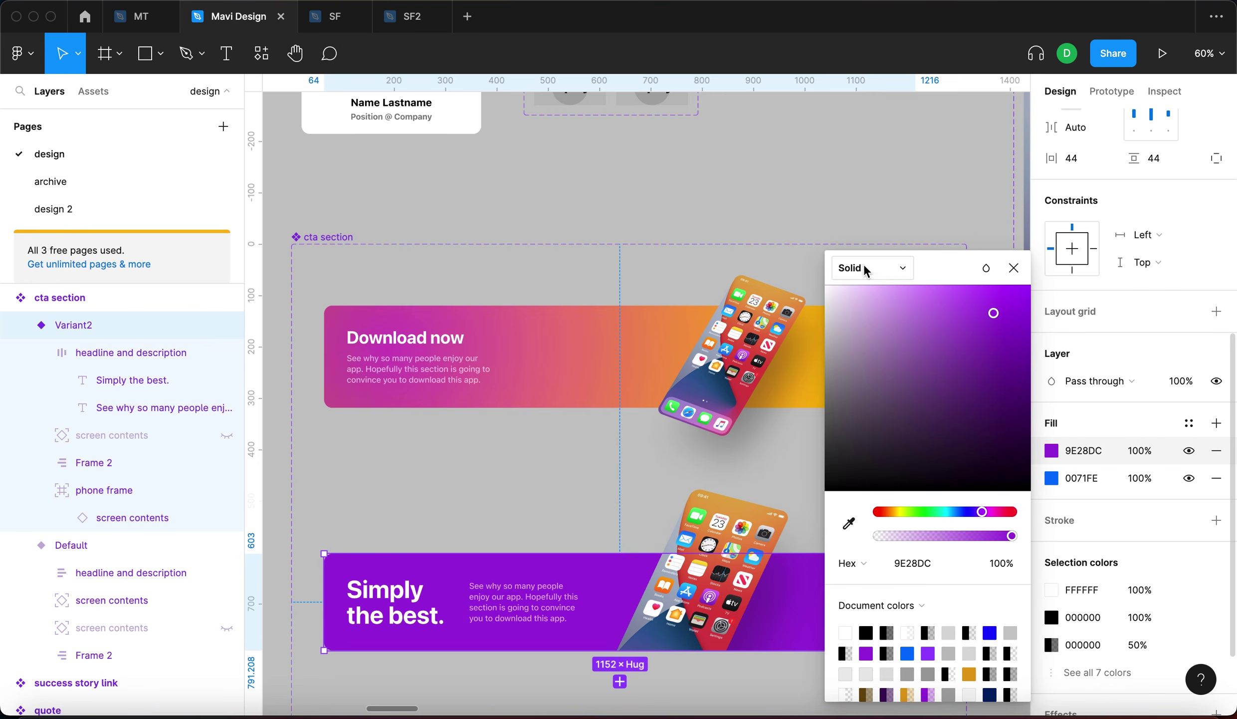
Change Variant2's 9E28DC fill to a radial gradient over the blue and reposition its handles so purple spreads from the lower-right corner.
{"action": "left_click", "coordinate": [866, 270]}
{"action": "key", "text": "Return"}
{"action": "scroll", "coordinate": [348, 482], "scroll_direction": "down", "scroll_amount": 3}
{"action": "left_click_drag", "start_coordinate": [367, 503], "coordinate": [441, 504]}
{"action": "left_click_drag", "start_coordinate": [569, 498], "coordinate": [362, 478]}
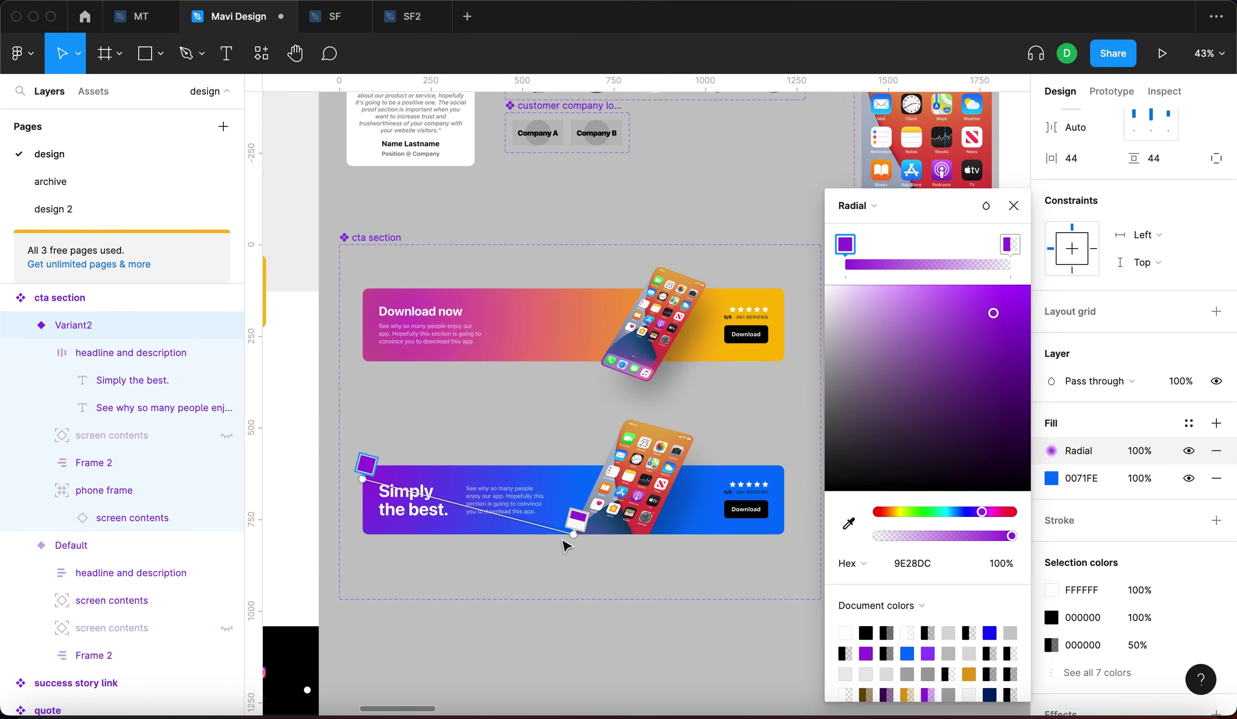
{"action": "left_click_drag", "start_coordinate": [571, 534], "coordinate": [742, 543]}
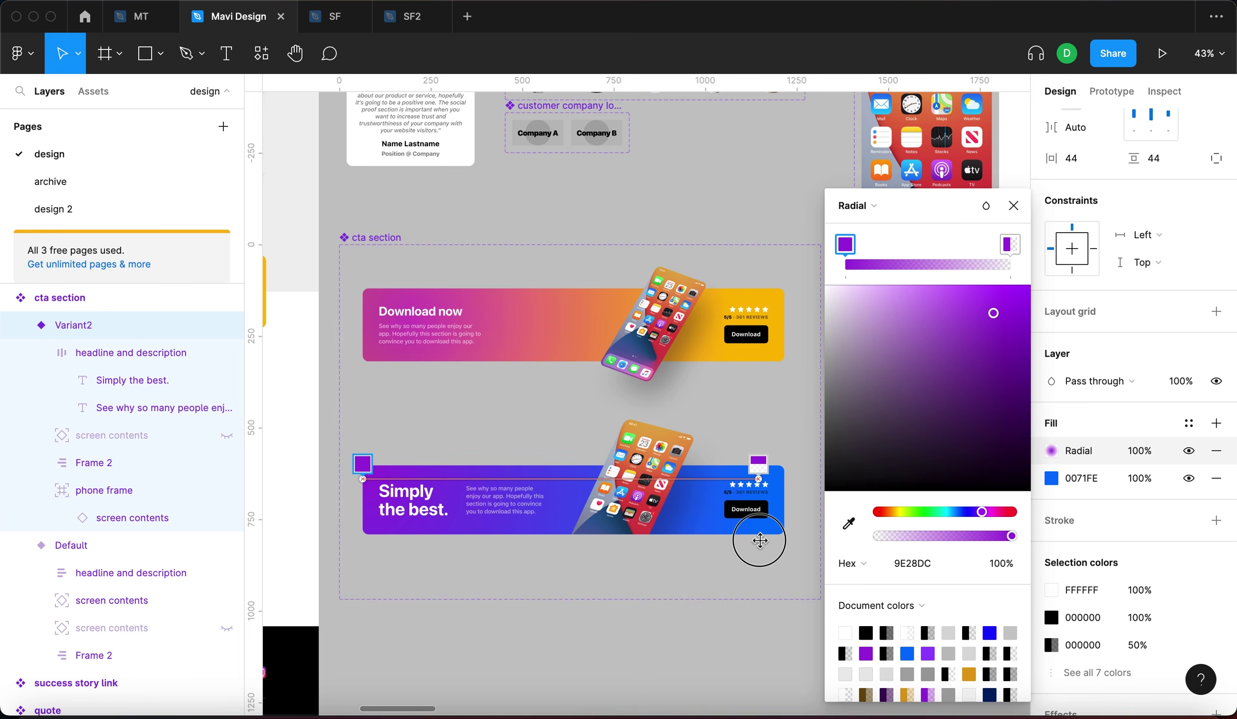
{"action": "mouse_move", "coordinate": [390, 483]}
{"action": "left_mouse_down"}
{"action": "mouse_move", "coordinate": [737, 520]}
{"action": "mouse_move", "coordinate": [373, 475]}
{"action": "left_mouse_up"}
Compare Variant2's gradient banner with the call-to-action banner in the landing page layout, then close the fill's color picker.
{"action": "scroll", "coordinate": [571, 522], "scroll_direction": "down", "scroll_amount": 6}
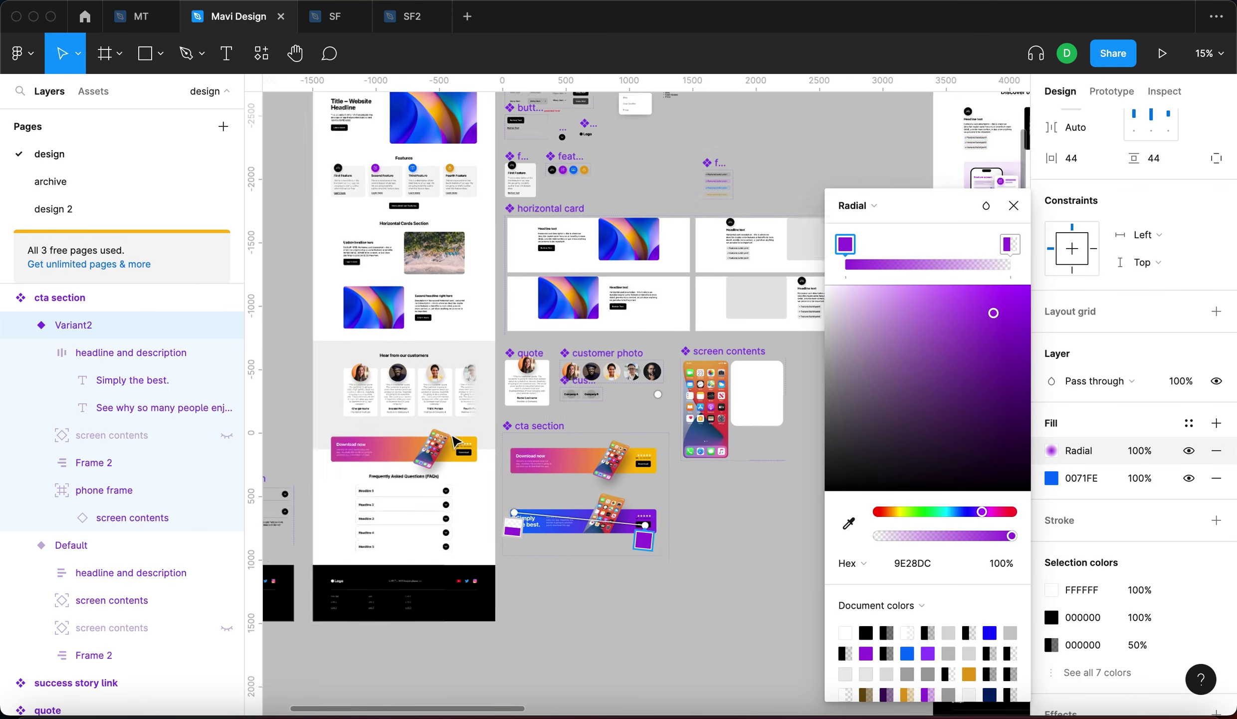
{"action": "scroll", "coordinate": [571, 522], "scroll_direction": "up", "scroll_amount": 5}
{"action": "scroll", "coordinate": [571, 521], "scroll_direction": "down", "scroll_amount": 5}
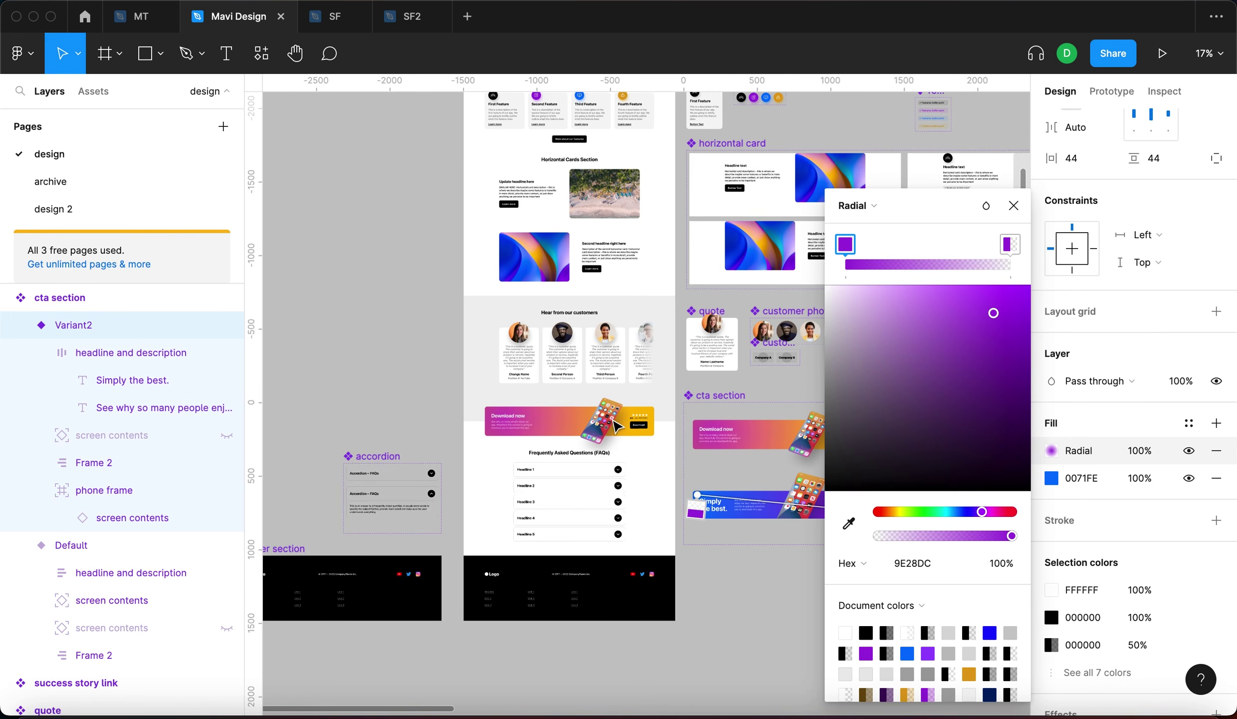
{"action": "left_click_drag", "start_coordinate": [494, 463], "coordinate": [429, 377]}
{"action": "scroll", "coordinate": [526, 442], "scroll_direction": "up", "scroll_amount": 5}
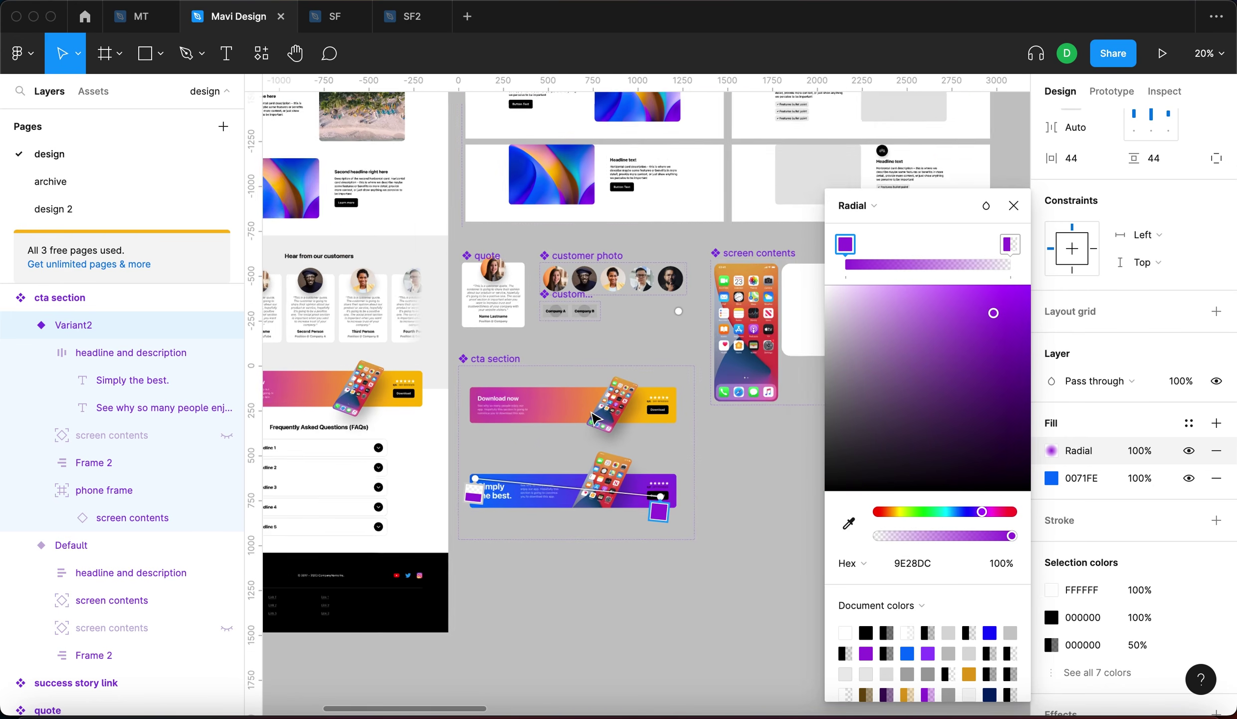
{"action": "left_click", "coordinate": [1011, 208]}
{"action": "left_click", "coordinate": [853, 550]}
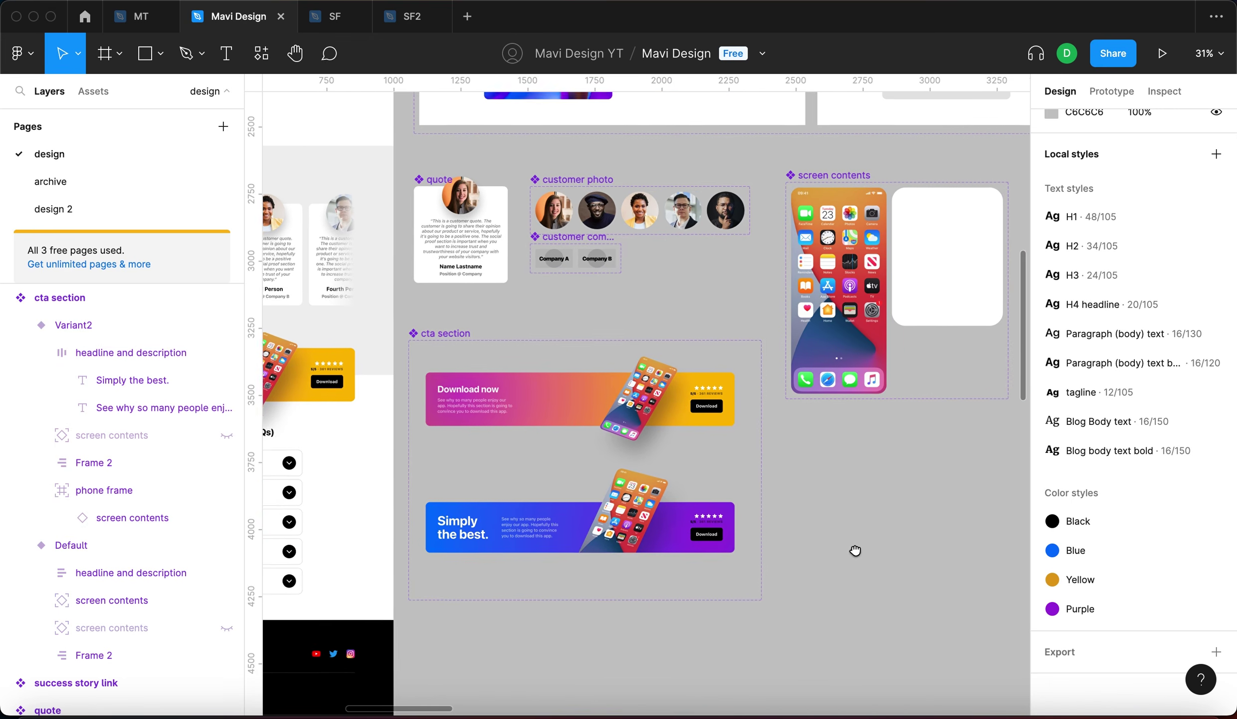
Copy the colorful abstract image from the second horizontal card variant.
{"action": "scroll", "coordinate": [854, 550], "scroll_direction": "down", "scroll_amount": 6}
{"action": "scroll", "coordinate": [781, 363], "scroll_direction": "up", "scroll_amount": 10}
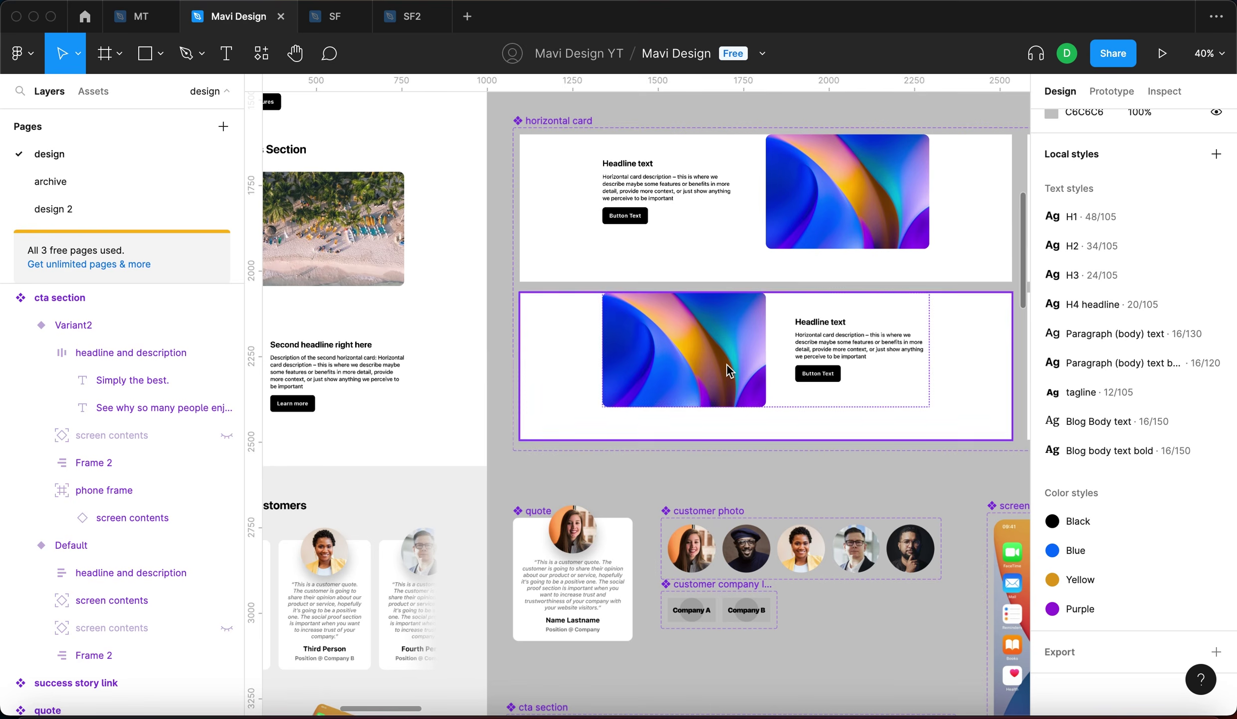
{"action": "left_click", "coordinate": [727, 364]}
{"action": "scroll", "coordinate": [717, 403], "scroll_direction": "up", "scroll_amount": 5}
{"action": "key", "text": "super+c"}
{"action": "key", "text": "super+c"}
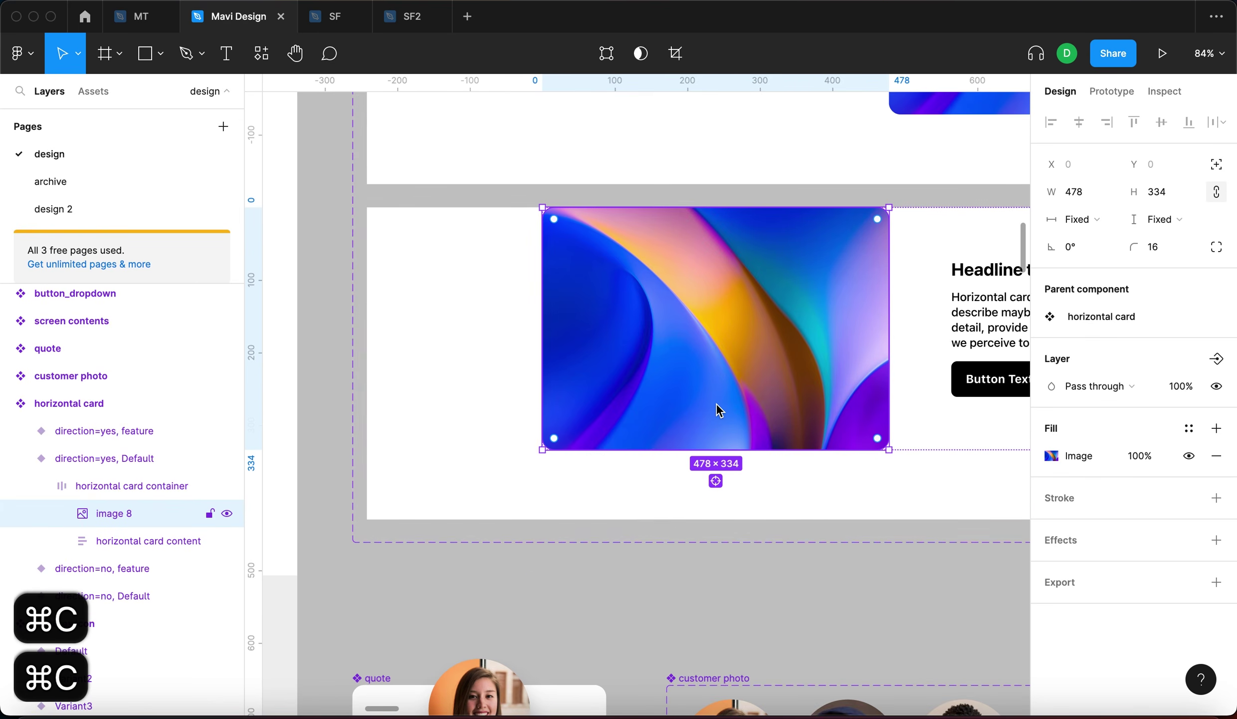
Paste the copied image into Variant2, give it absolute position and send it behind the other content.
{"action": "scroll", "coordinate": [716, 403], "scroll_direction": "down", "scroll_amount": 8}
{"action": "scroll", "coordinate": [716, 362], "scroll_direction": "up", "scroll_amount": 5}
{"action": "left_click", "coordinate": [659, 249]}
{"action": "scroll", "coordinate": [658, 250], "scroll_direction": "up", "scroll_amount": 5}
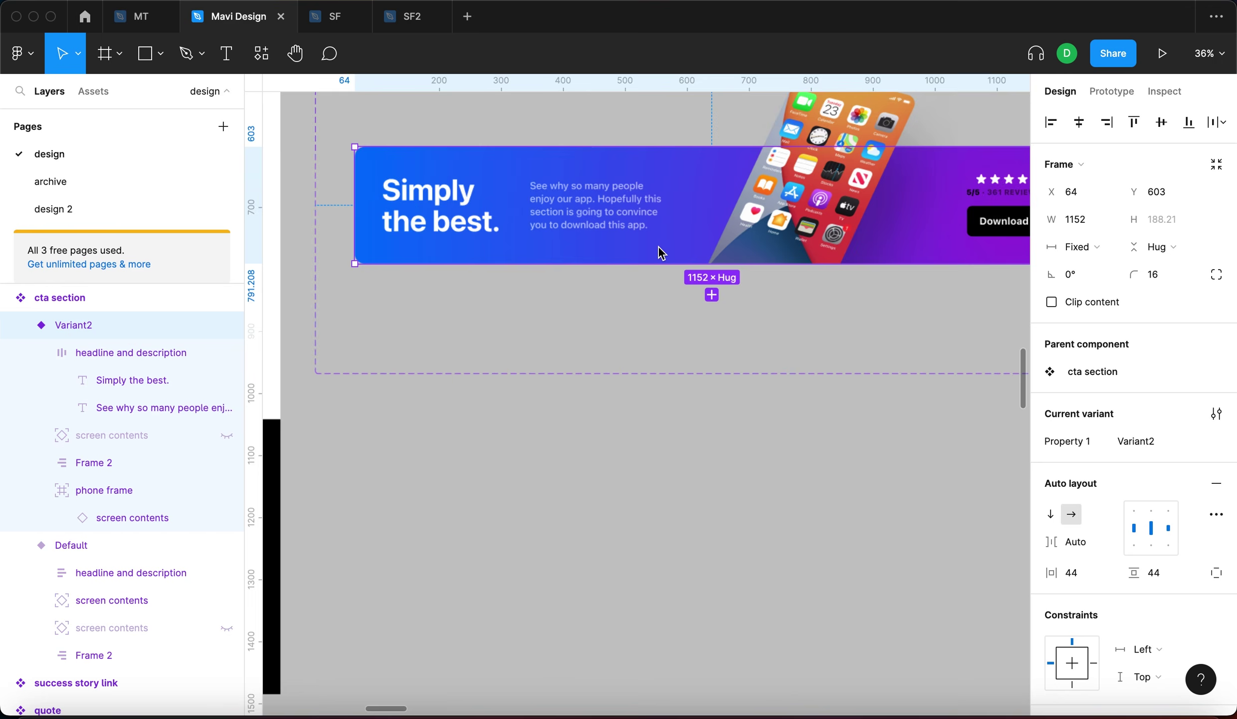
{"action": "key", "text": "super+v"}
{"action": "scroll", "coordinate": [668, 274], "scroll_direction": "down", "scroll_amount": 5}
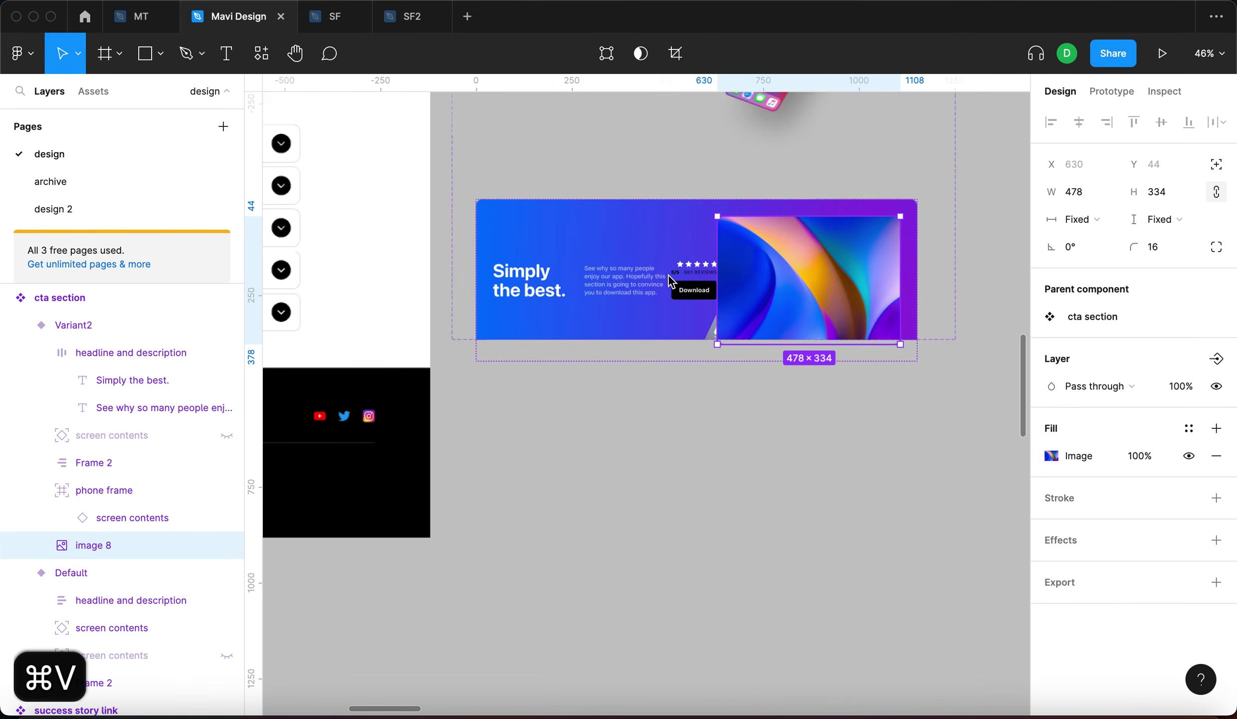
{"action": "left_click", "coordinate": [1217, 164]}
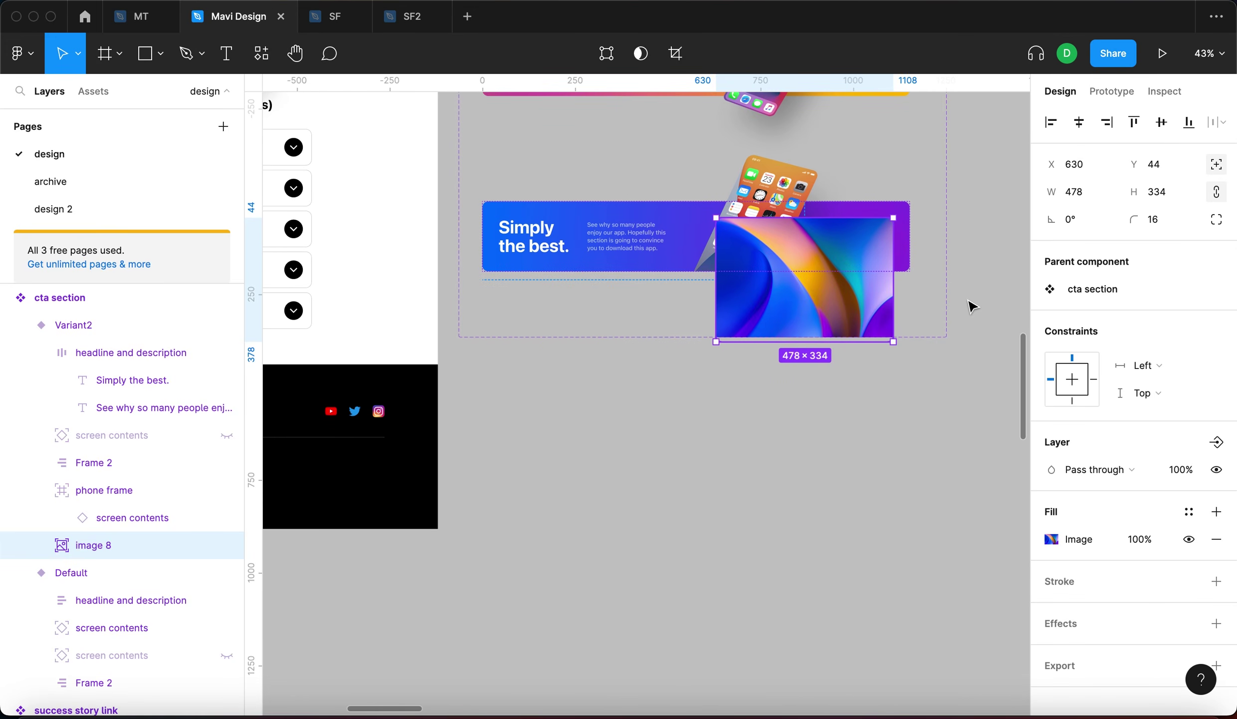
{"action": "key", "text": "alt+super+bracketleft"}
Center the pasted image vertically in Variant2 and move it horizontally to X 664.
{"action": "scroll", "coordinate": [903, 301], "scroll_direction": "up", "scroll_amount": 5}
{"action": "left_click_drag", "start_coordinate": [865, 378], "coordinate": [883, 343]}
{"action": "key", "text": "super+z"}
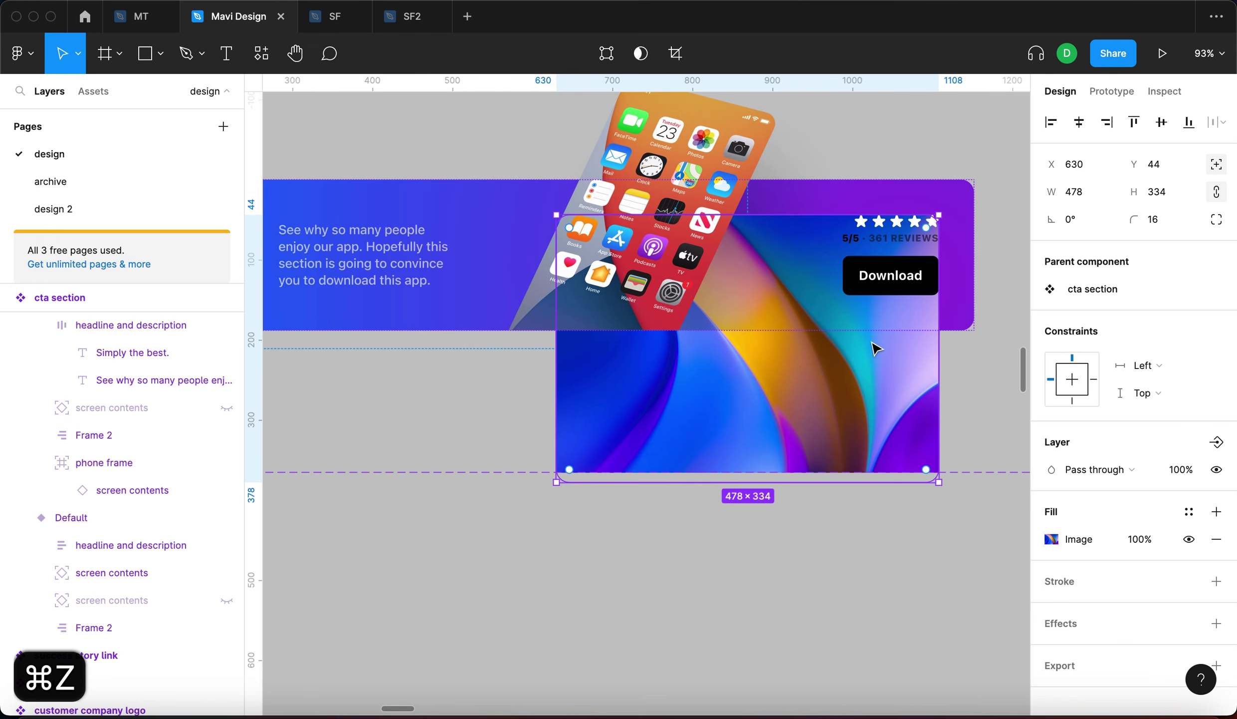
{"action": "key", "text": "alt+v"}
{"action": "key", "text": "Right"}
{"action": "key", "text": "Right"}
{"action": "key", "text": "Right"}
{"action": "key", "text": "Right"}
{"action": "key", "text": "shift+Right"}
{"action": "key", "text": "shift+Right"}
{"action": "key", "text": "shift+Right"}
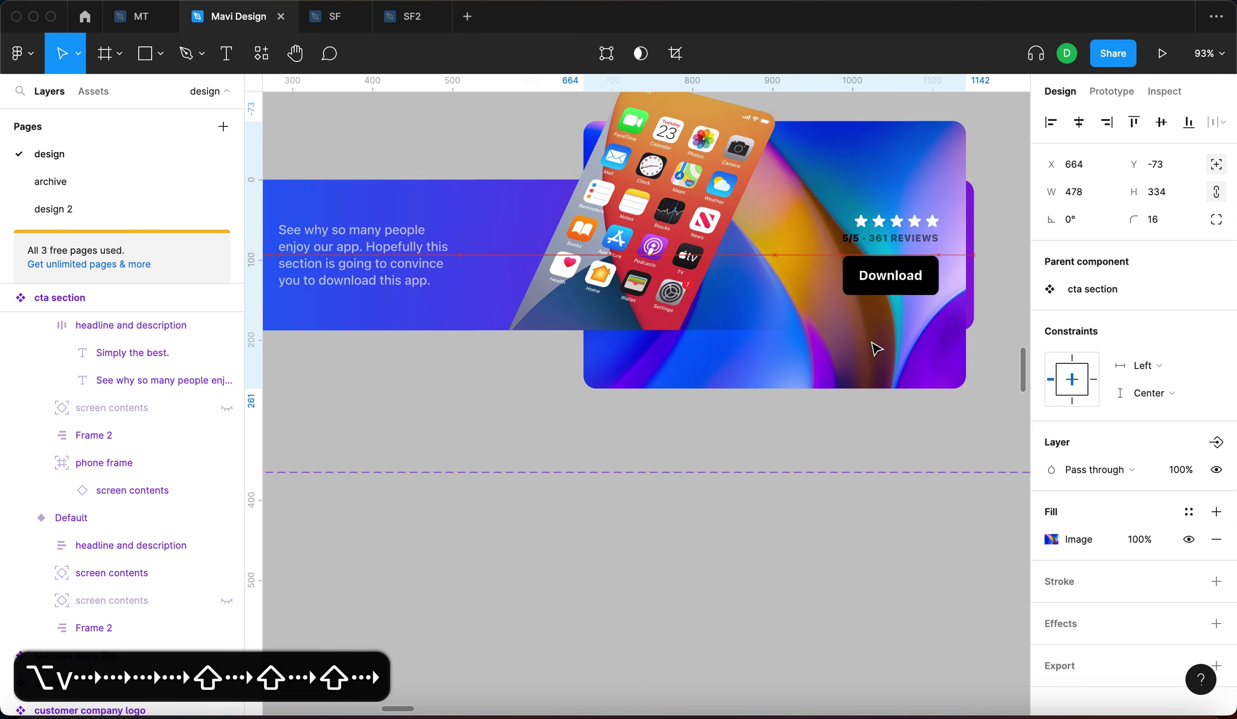
Scale the background image proportionally to about 1153 × 806 so it spans Variant2's full width.
{"action": "scroll", "coordinate": [876, 348], "scroll_direction": "down", "scroll_amount": 5}
{"action": "key", "text": "k"}
{"action": "left_click_drag", "start_coordinate": [873, 348], "coordinate": [499, 339]}
{"action": "key", "text": "Escape"}
{"action": "scroll", "coordinate": [824, 227], "scroll_direction": "right", "scroll_amount": 5}
{"action": "left_click", "coordinate": [660, 315], "text": "super"}
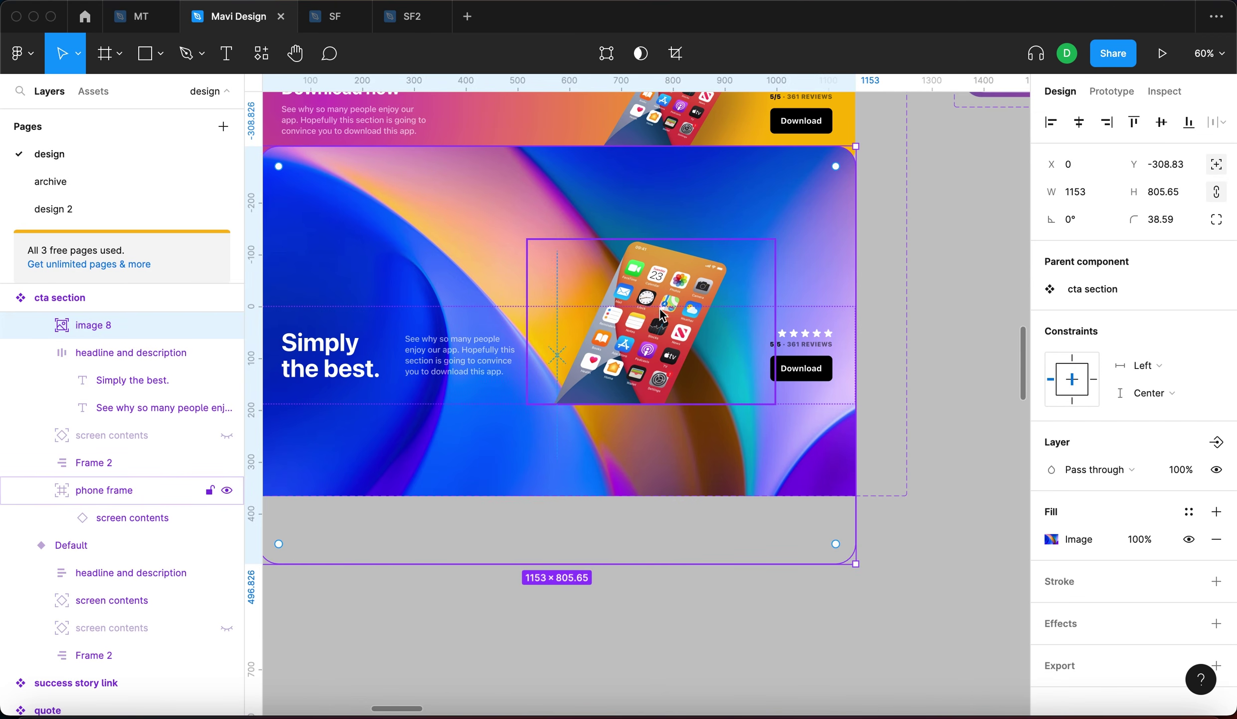
{"action": "scroll", "coordinate": [649, 319], "scroll_direction": "left", "scroll_amount": 4}
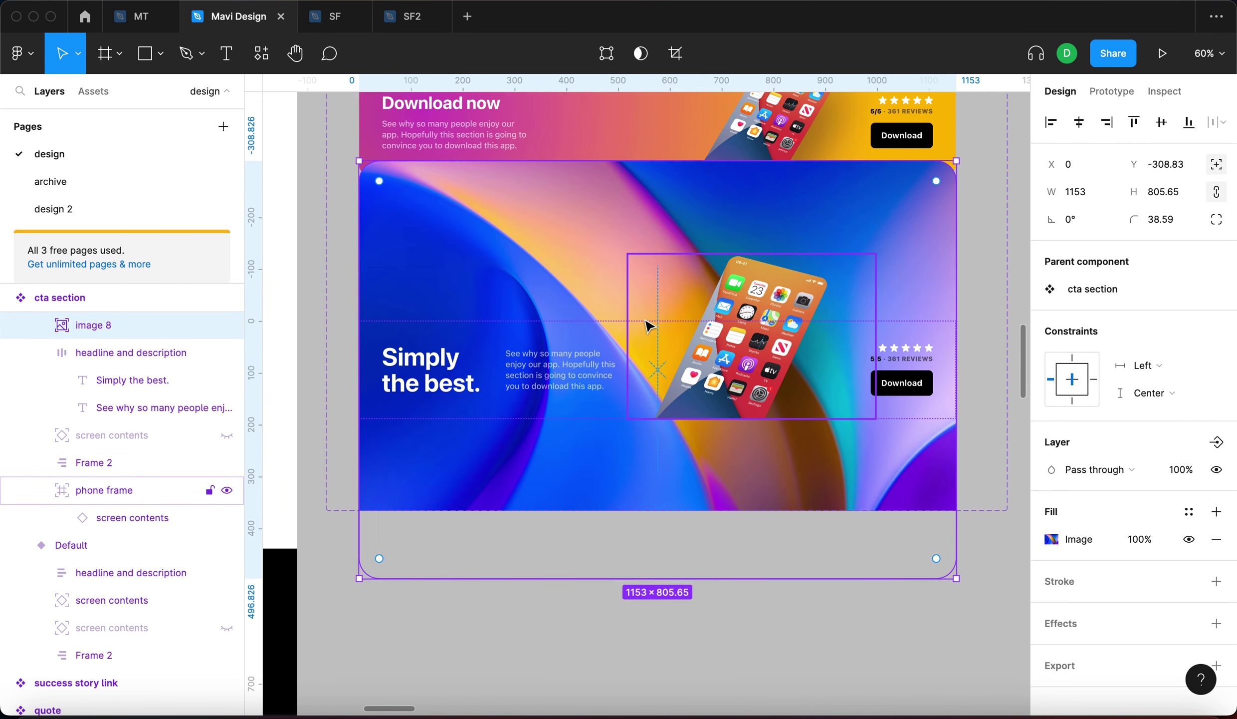
Wrap the background image in a frame and name that frame "background image container".
{"action": "key", "text": "alt+super+g"}
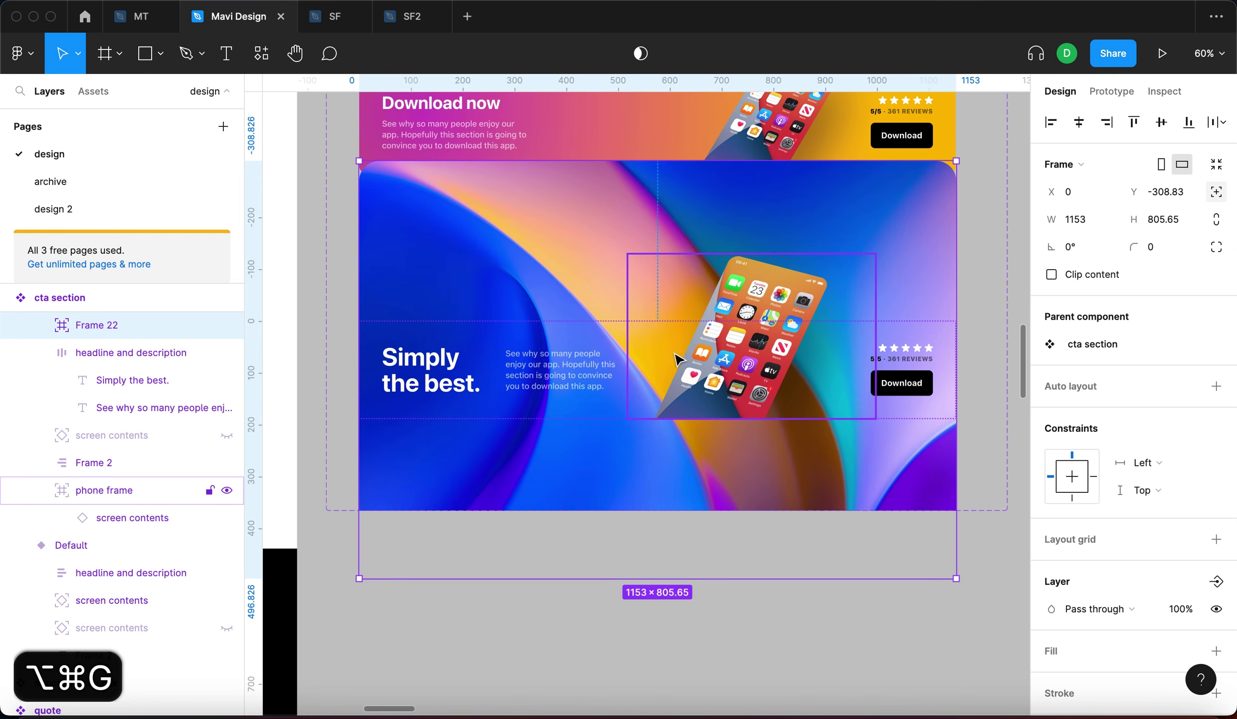
{"action": "scroll", "coordinate": [663, 355], "scroll_direction": "up", "scroll_amount": 2}
{"action": "scroll", "coordinate": [170, 349], "scroll_direction": "up", "scroll_amount": 1}
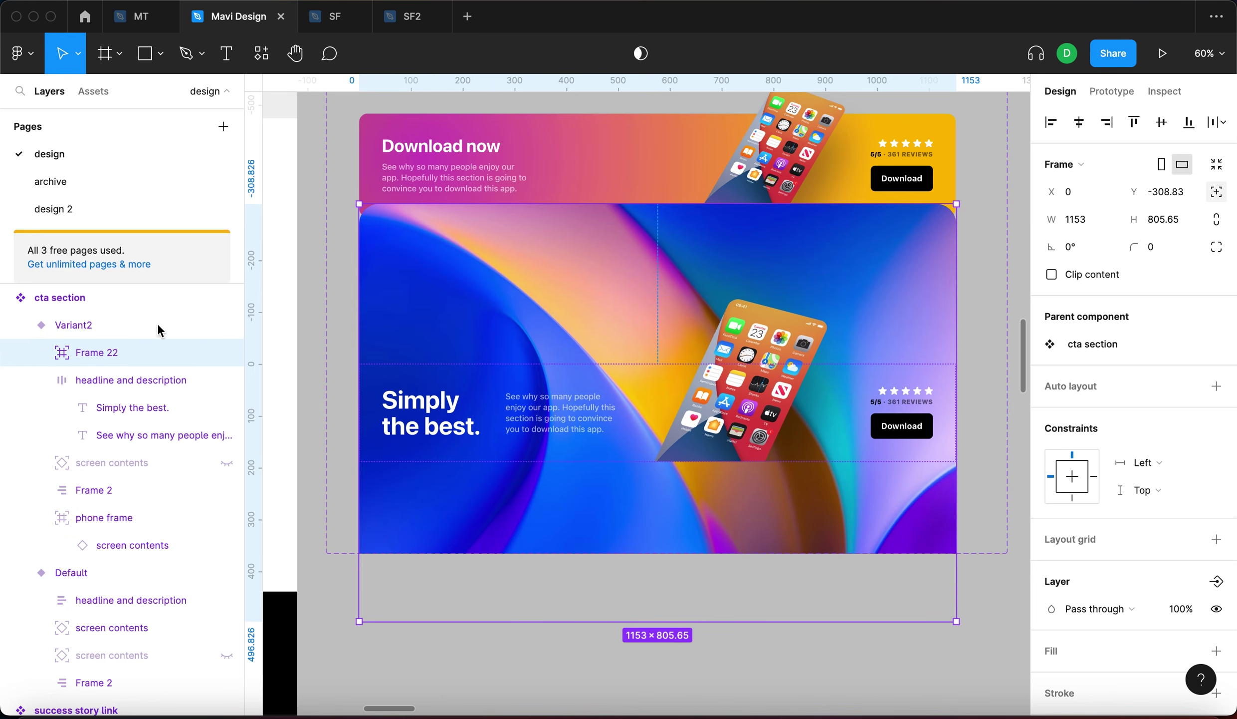
{"action": "double_click", "coordinate": [99, 351]}
{"action": "type", "text": "ba"}
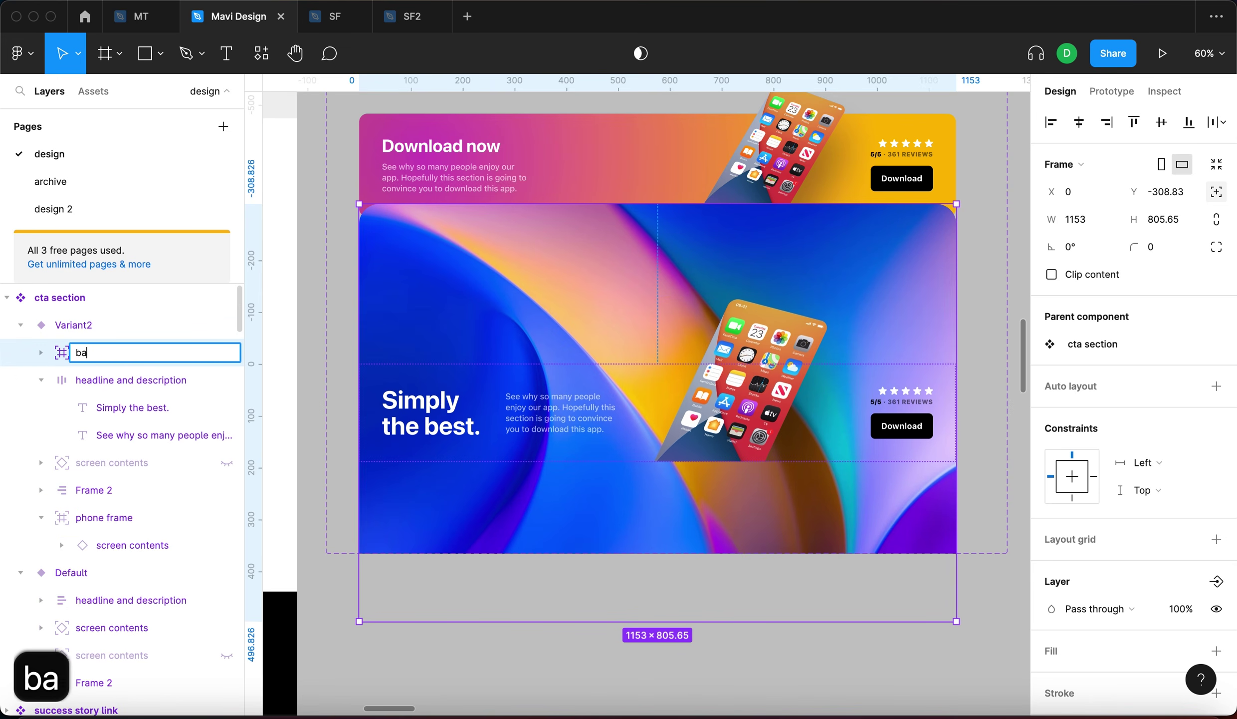
{"action": "type", "text": "ckground image container"}
{"action": "key", "text": "Return"}
Set the constraints of the image inside the container to Left and right and Top and bottom.
{"action": "key", "text": "Return"}
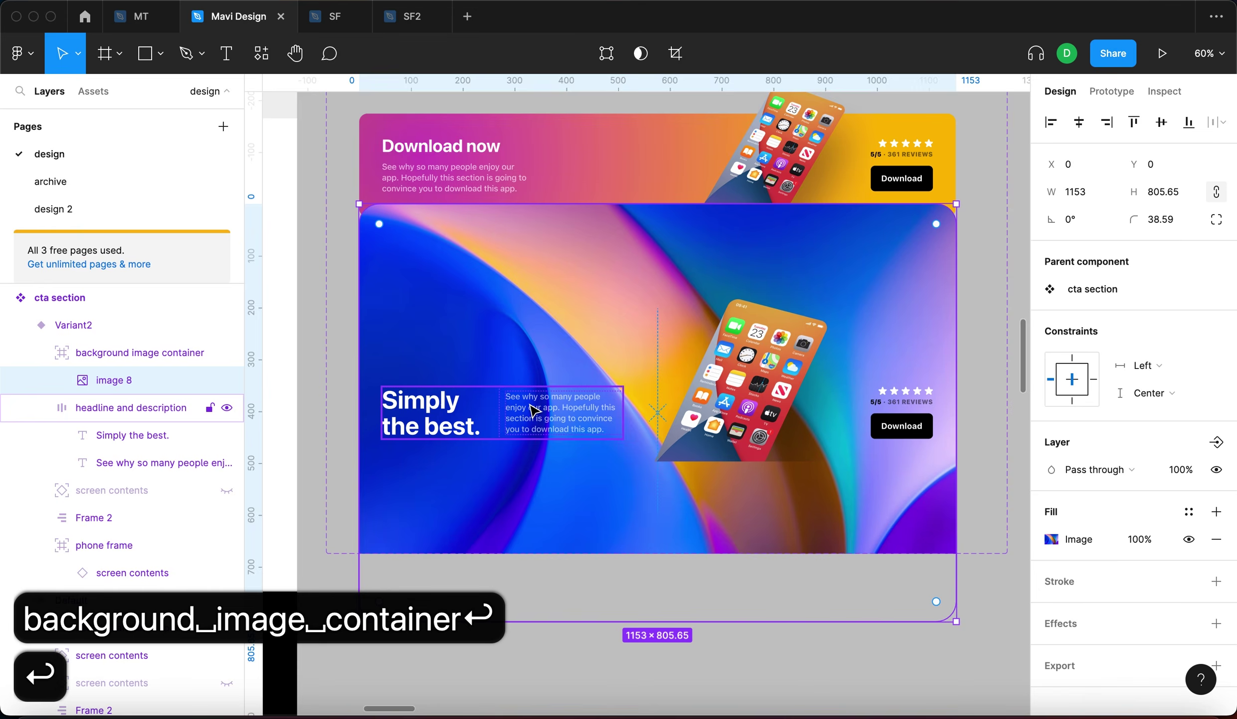
{"action": "left_click", "coordinate": [1196, 368]}
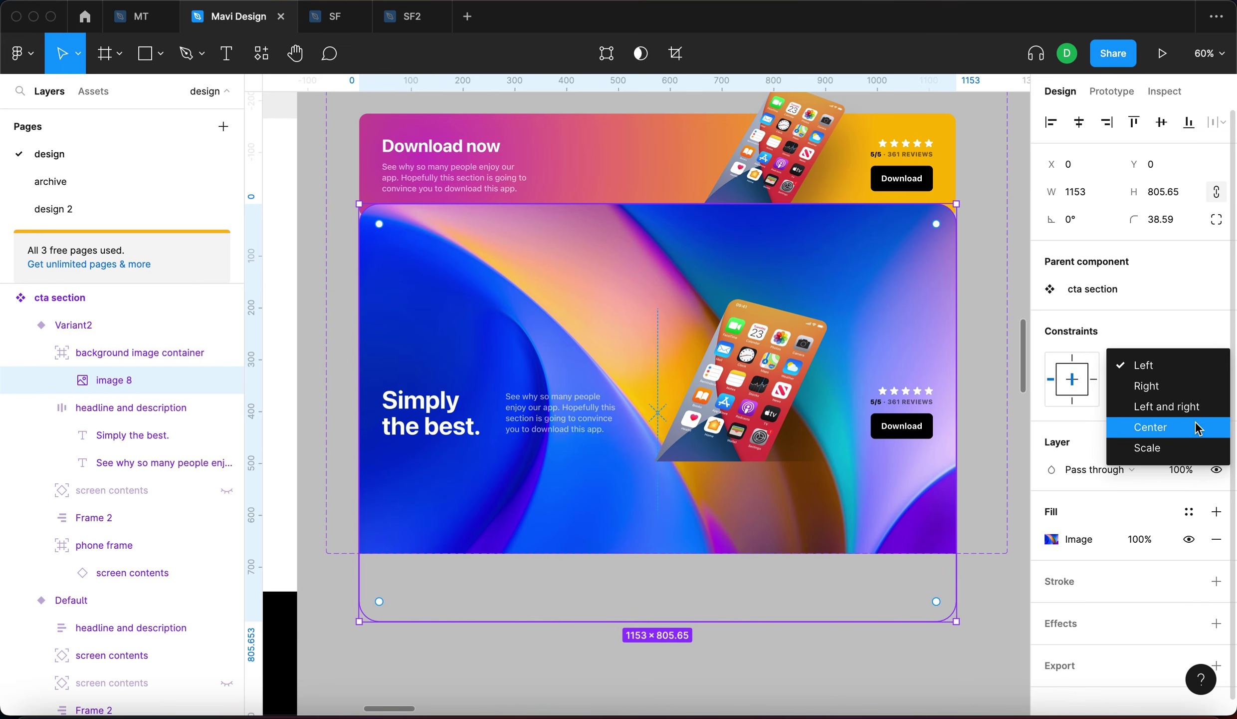
{"action": "left_click", "coordinate": [1196, 424]}
{"action": "left_click", "coordinate": [1190, 369]}
{"action": "left_click", "coordinate": [1197, 344]}
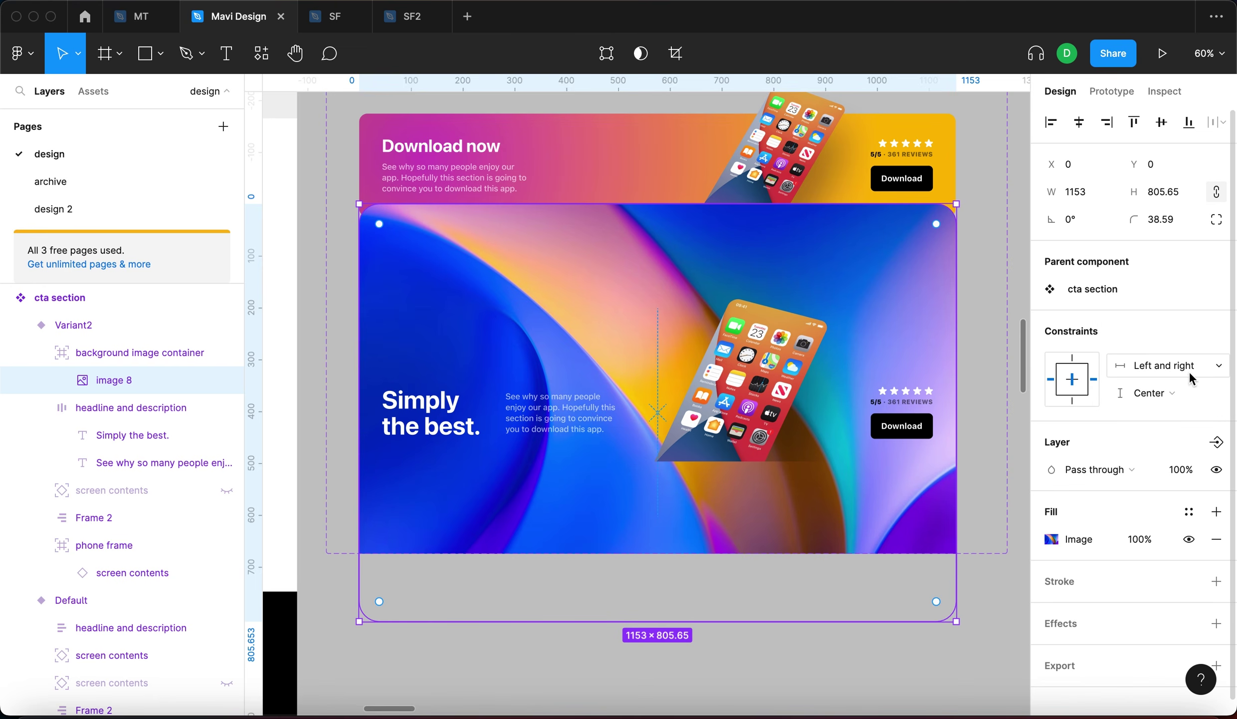
{"action": "left_click", "coordinate": [1192, 392]}
{"action": "left_click", "coordinate": [1191, 370]}
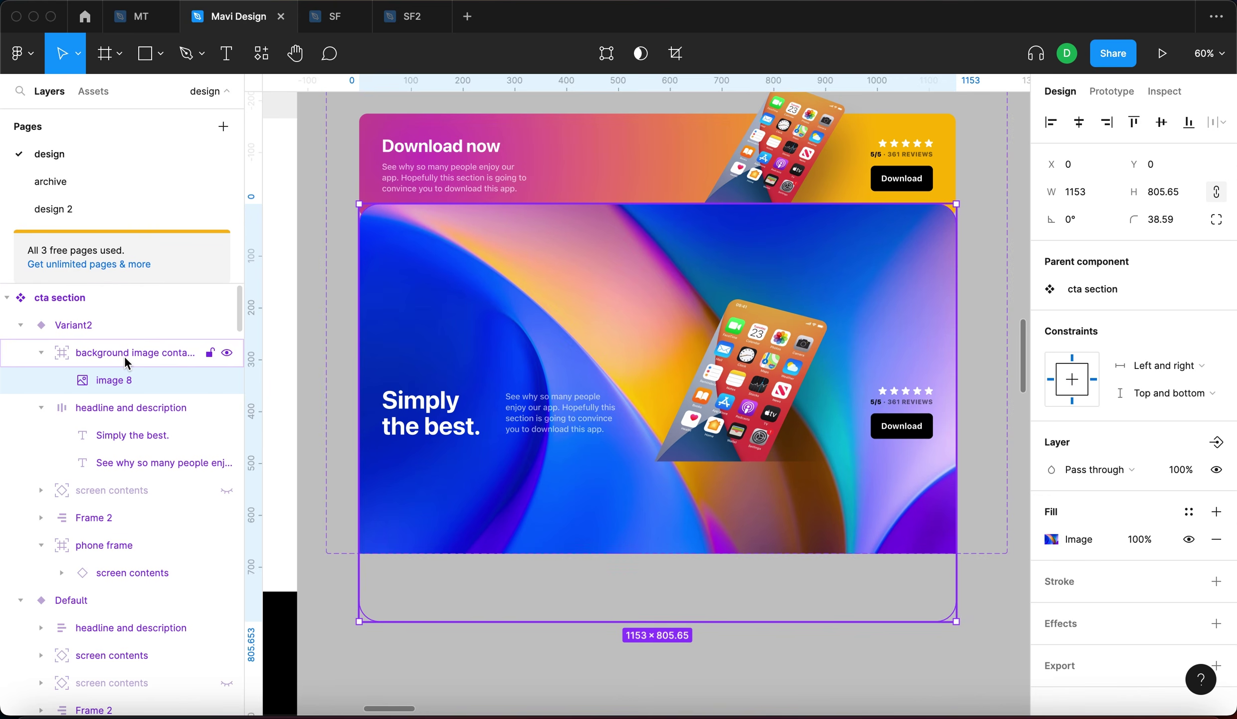
{"action": "left_click", "coordinate": [1171, 367]}
{"action": "left_click", "coordinate": [1170, 368]}
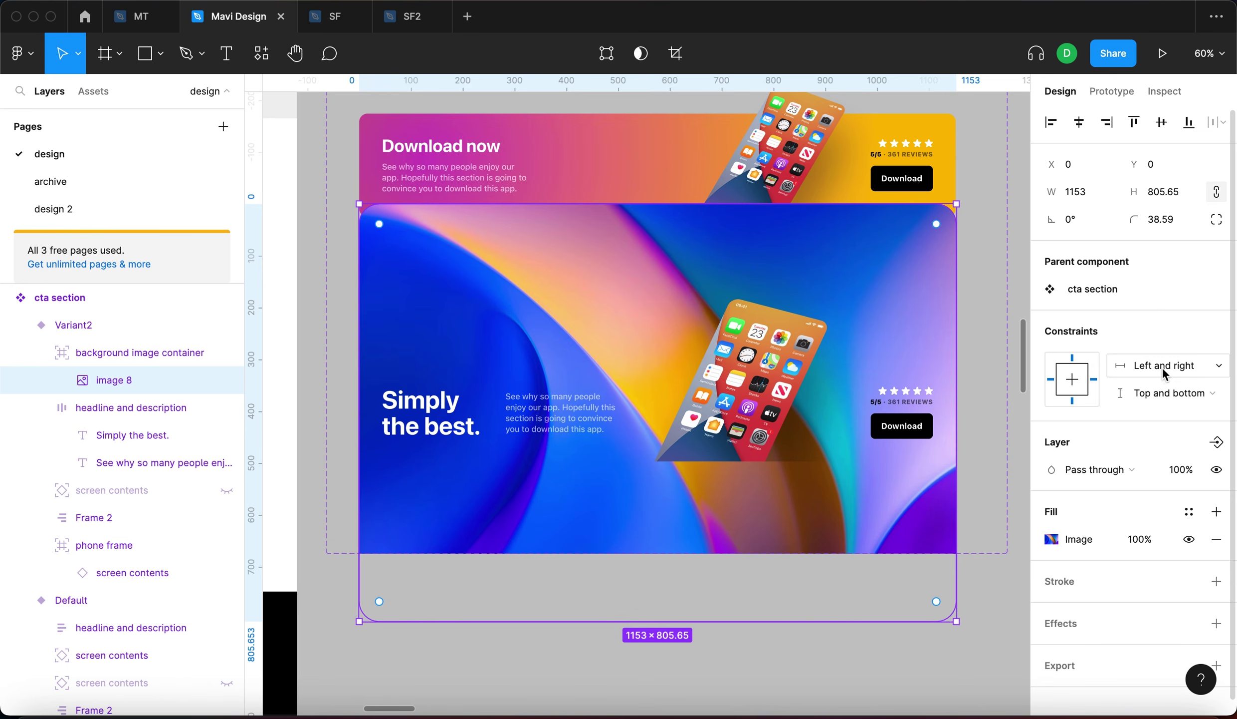
{"action": "left_click", "coordinate": [1129, 393]}
{"action": "left_click", "coordinate": [1163, 394]}
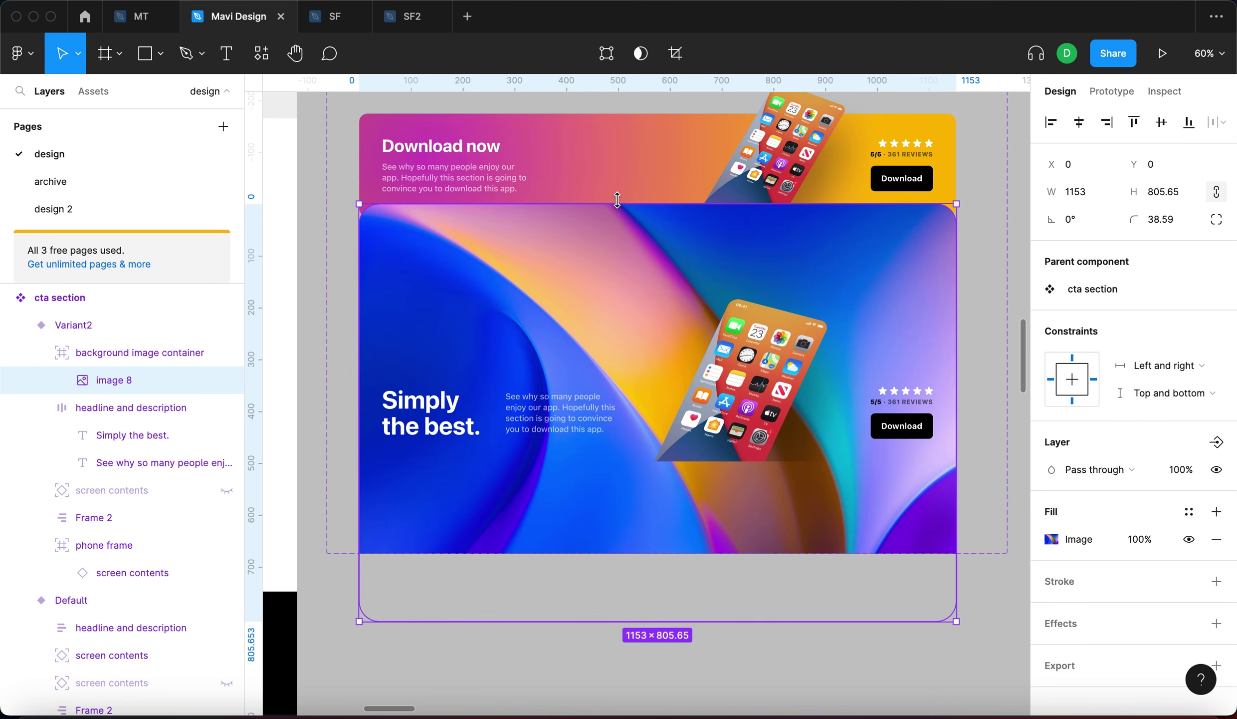
Resize the background image container to 1153 × 188 so that it matches Variant2's banner area.
{"action": "left_click", "coordinate": [100, 352]}
{"action": "left_click_drag", "start_coordinate": [645, 204], "coordinate": [629, 364]}
{"action": "scroll", "coordinate": [349, 384], "scroll_direction": "up", "scroll_amount": 5}
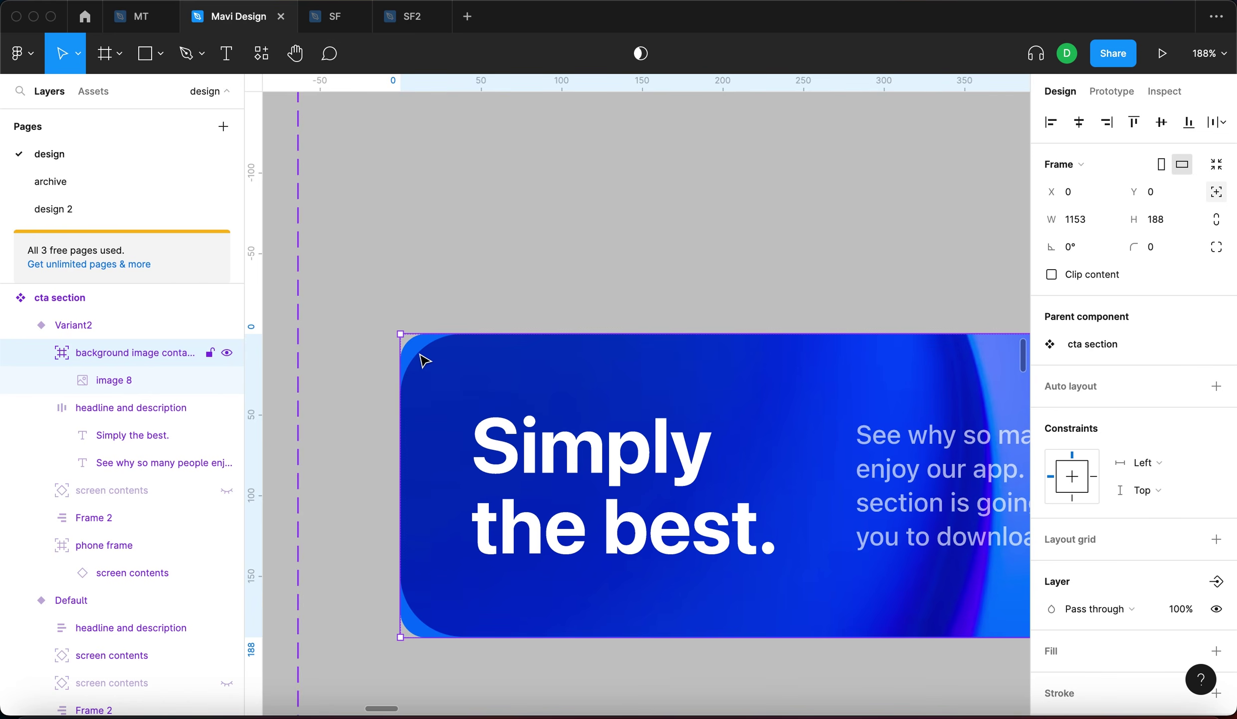
{"action": "scroll", "coordinate": [423, 349], "scroll_direction": "up", "scroll_amount": 5}
Check Variant2's corner radius, then set the image's corner radius to 0 and the background image container's to 16.
{"action": "left_click", "coordinate": [139, 329]}
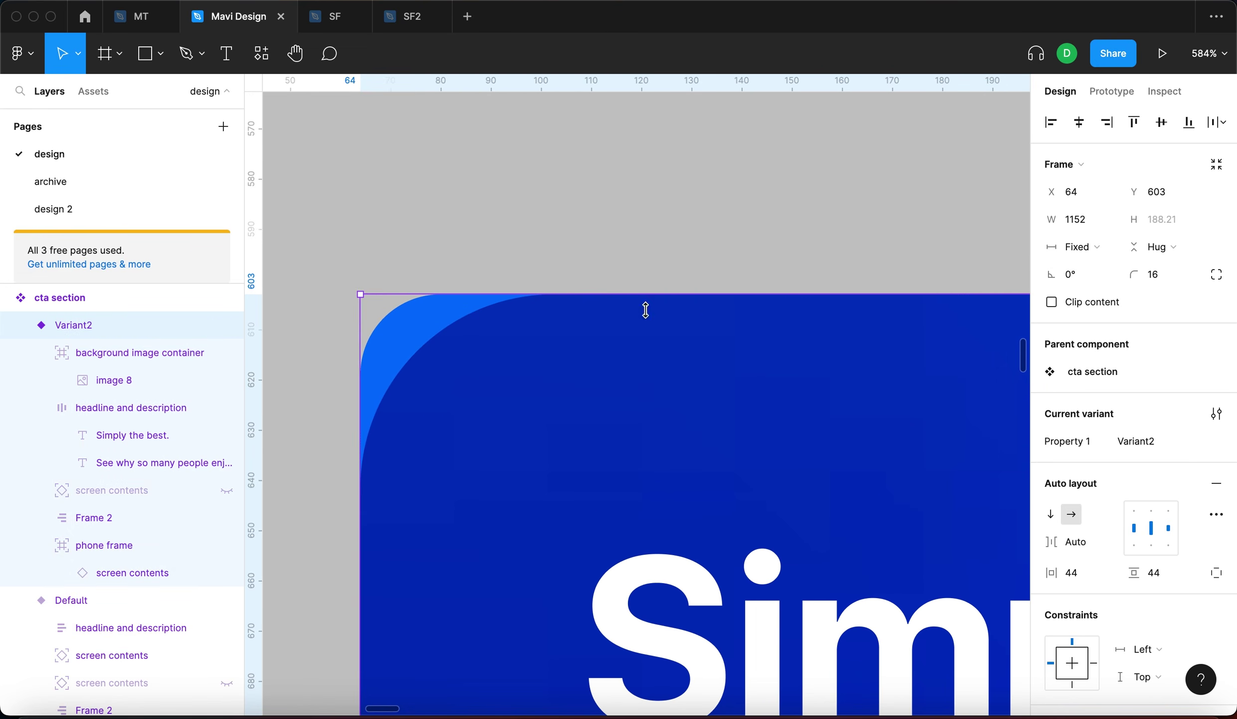
{"action": "scroll", "coordinate": [645, 309], "scroll_direction": "down", "scroll_amount": 5}
{"action": "left_click", "coordinate": [125, 352]}
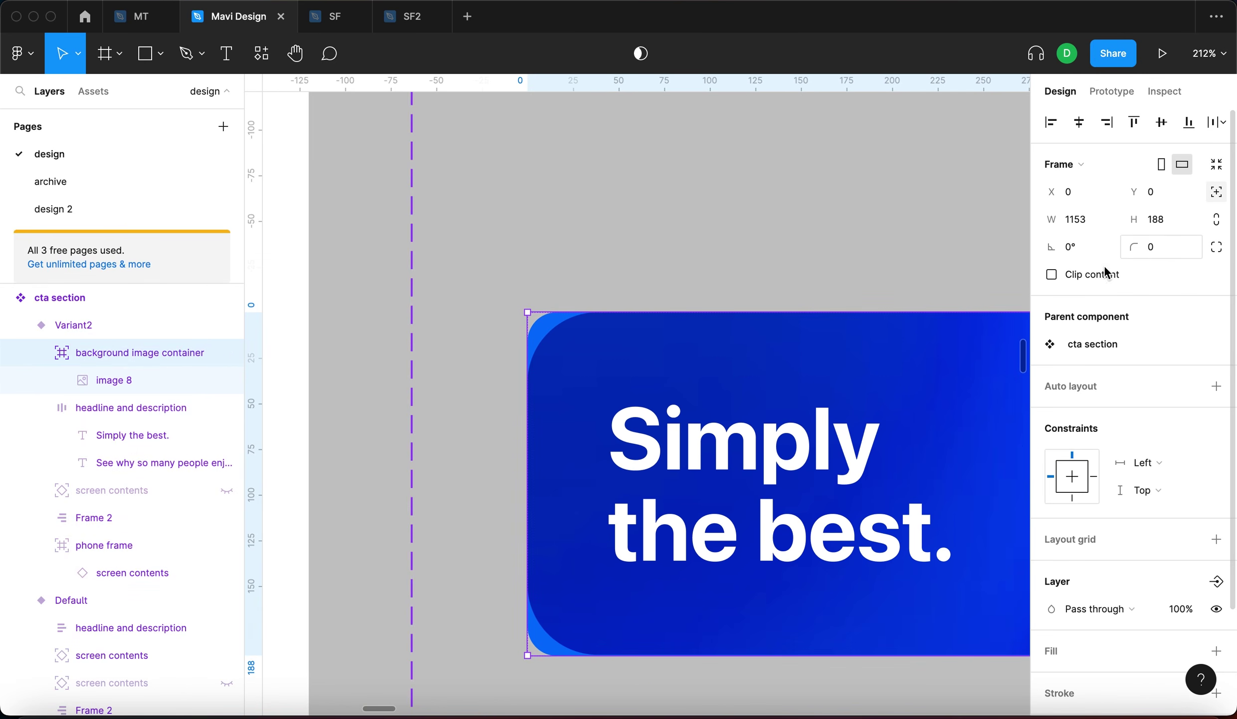
{"action": "key", "text": "minus"}
{"action": "key", "text": "Return"}
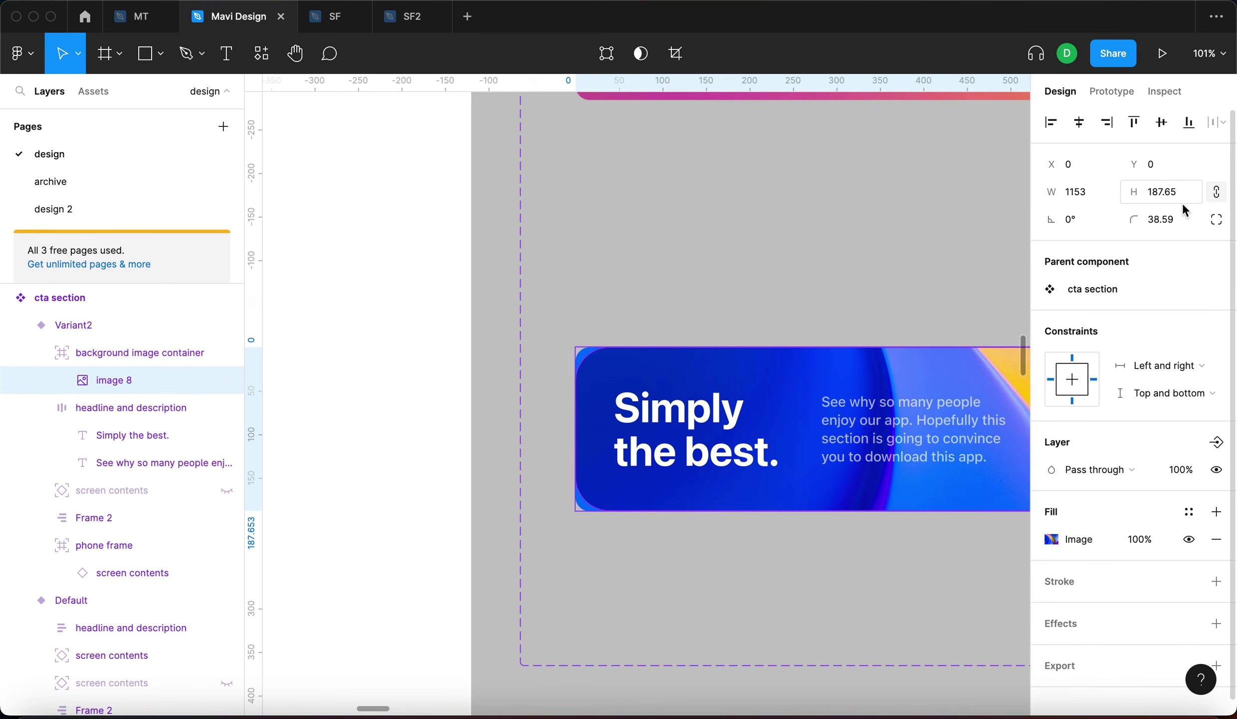
{"action": "type", "text": "0"}
{"action": "key", "text": "Escape"}
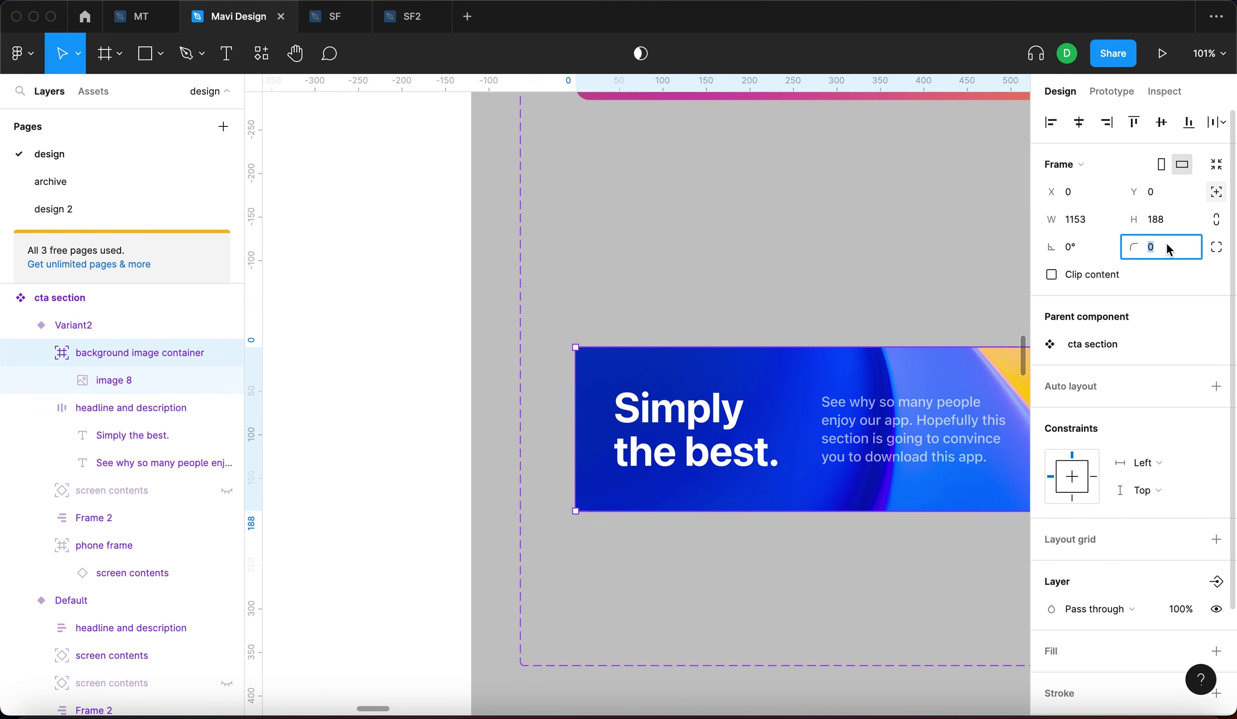
{"action": "left_click", "coordinate": [1168, 247]}
{"action": "type", "text": "16"}
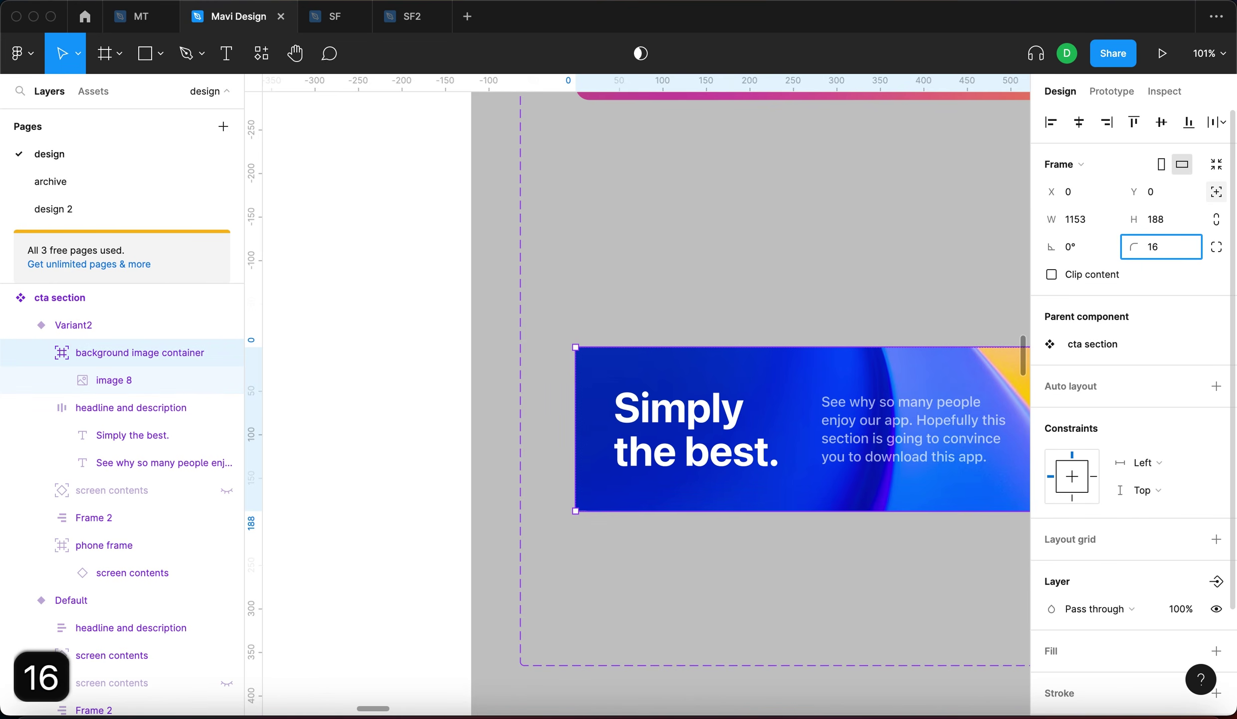
{"action": "key", "text": "Return"}
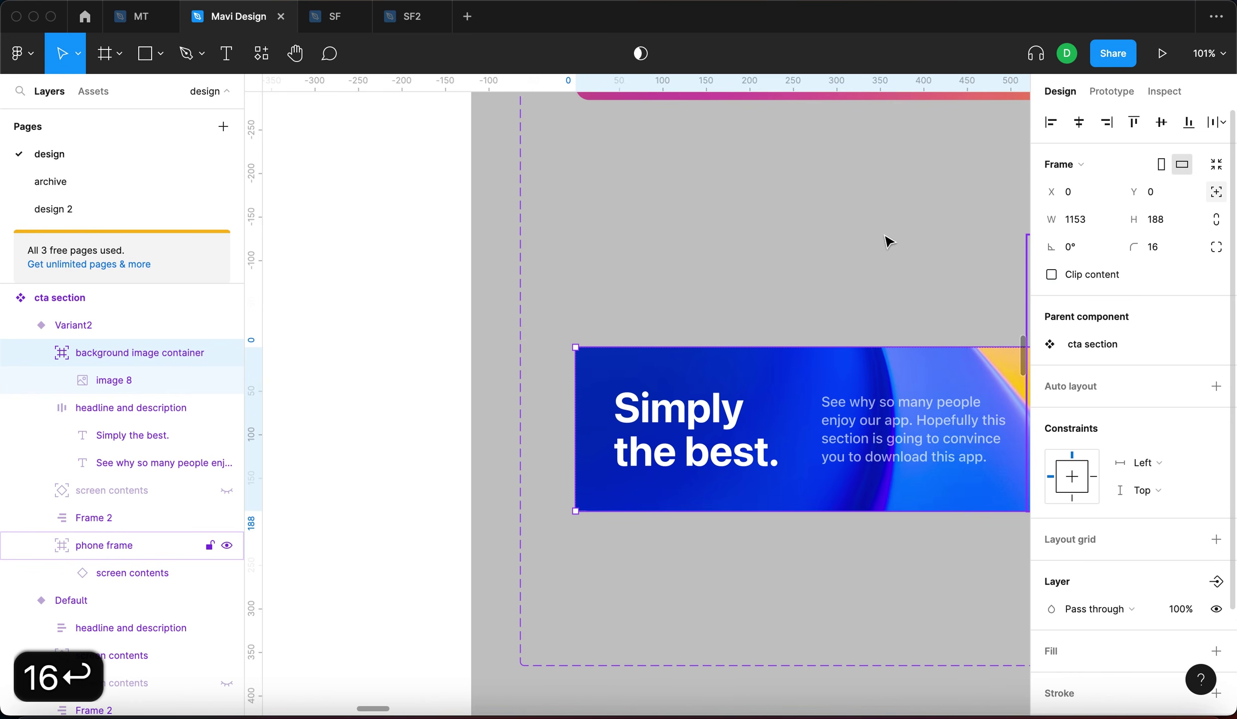
{"action": "left_click", "coordinate": [787, 222]}
Add a layer blur effect to the image inside Variant2's background image container.
{"action": "scroll", "coordinate": [787, 225], "scroll_direction": "down", "scroll_amount": 10}
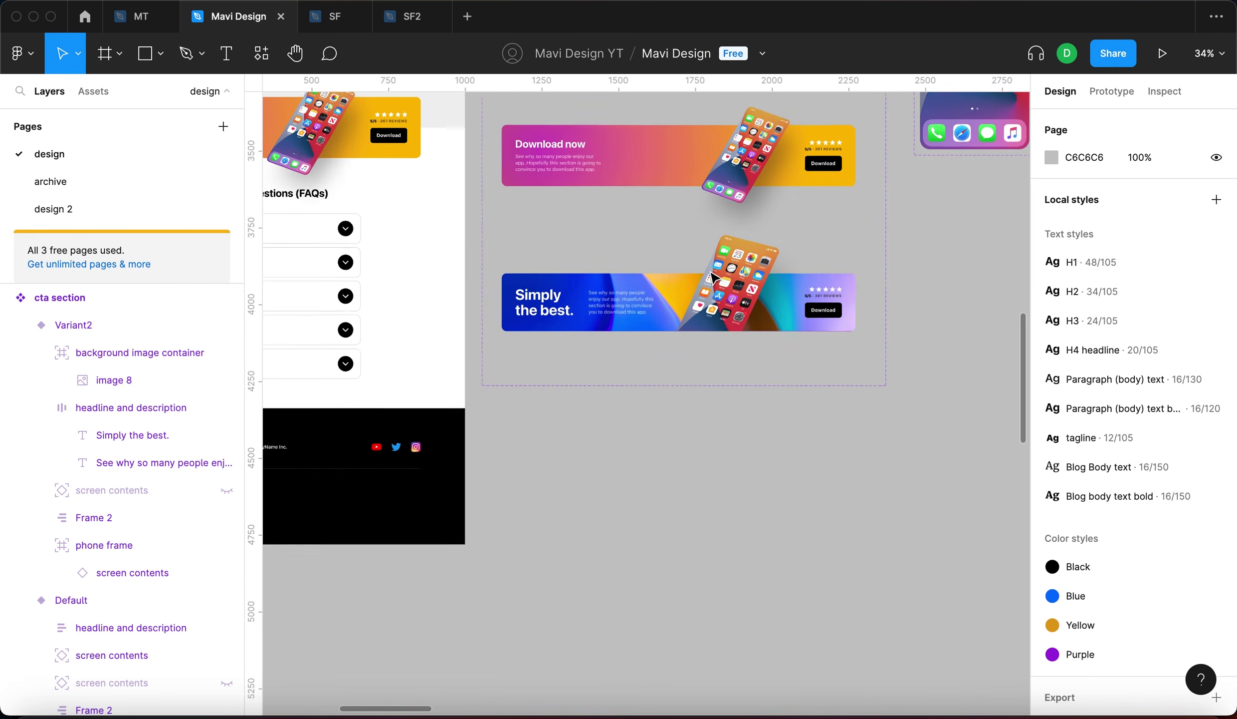
{"action": "scroll", "coordinate": [712, 275], "scroll_direction": "up", "scroll_amount": 5}
{"action": "scroll", "coordinate": [872, 329], "scroll_direction": "up", "scroll_amount": 3}
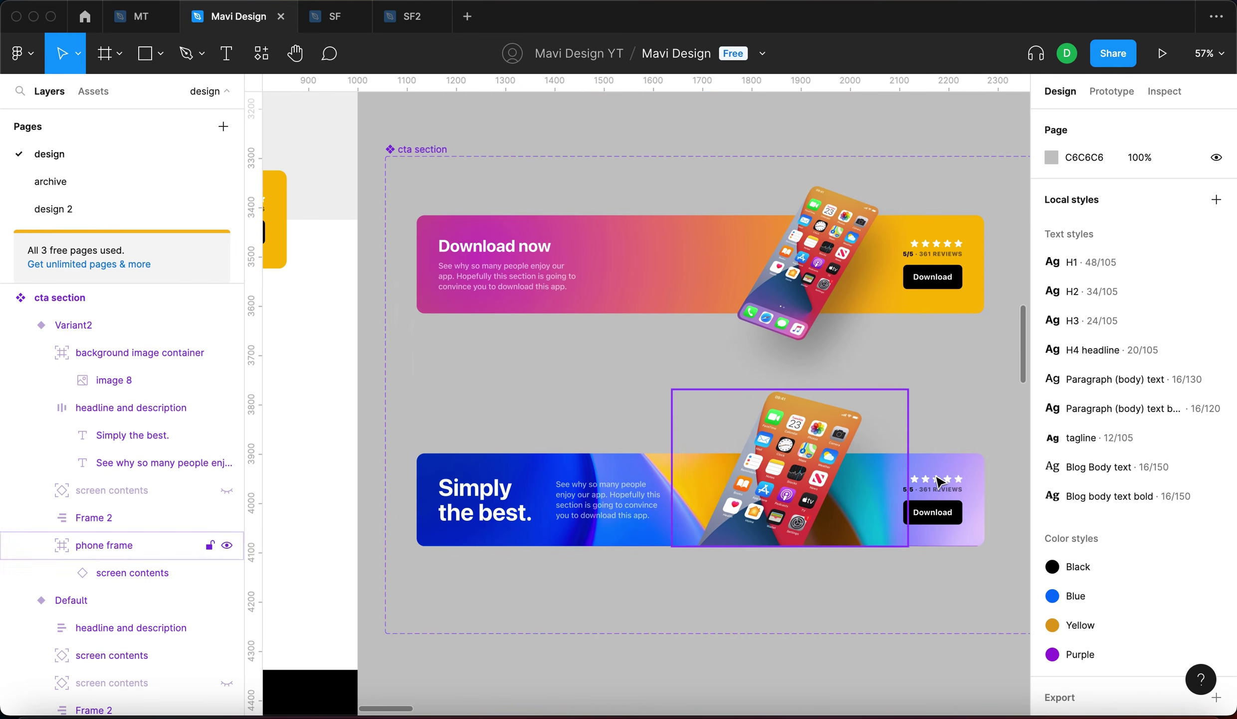
{"action": "scroll", "coordinate": [938, 479], "scroll_direction": "down", "scroll_amount": 2}
{"action": "scroll", "coordinate": [938, 479], "scroll_direction": "up", "scroll_amount": 6}
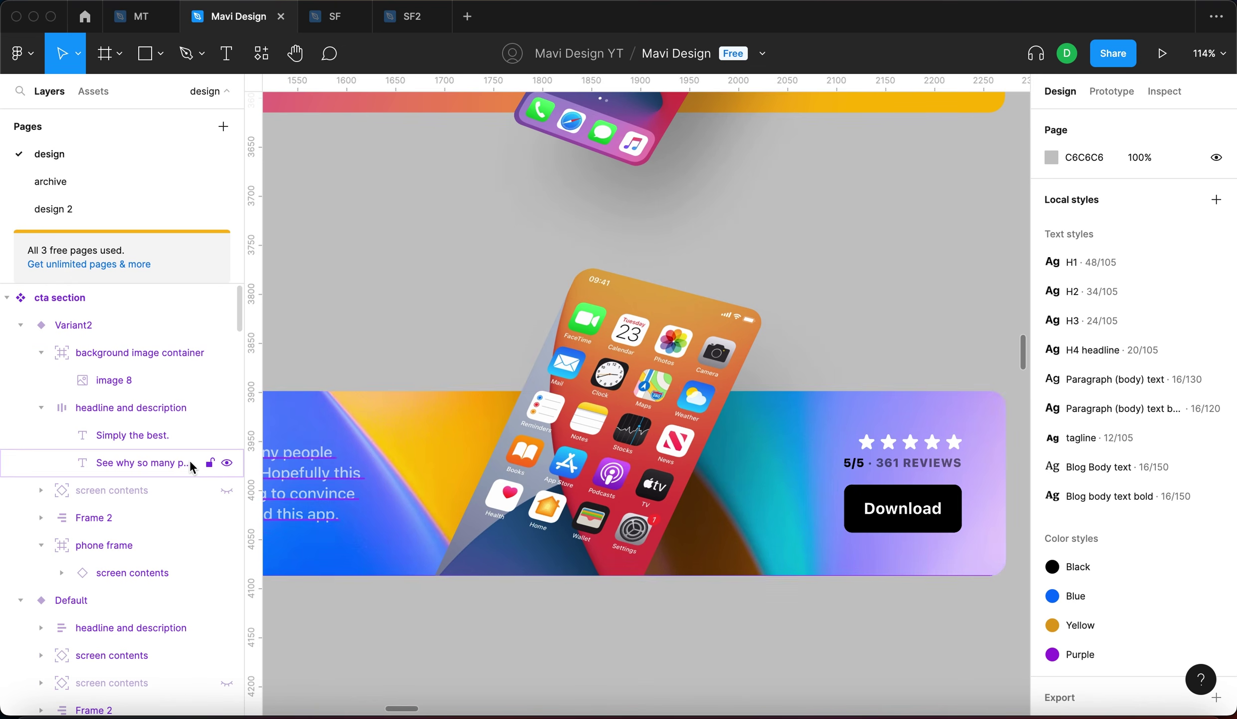
{"action": "left_click", "coordinate": [158, 381]}
{"action": "scroll", "coordinate": [1008, 533], "scroll_direction": "down", "scroll_amount": 5}
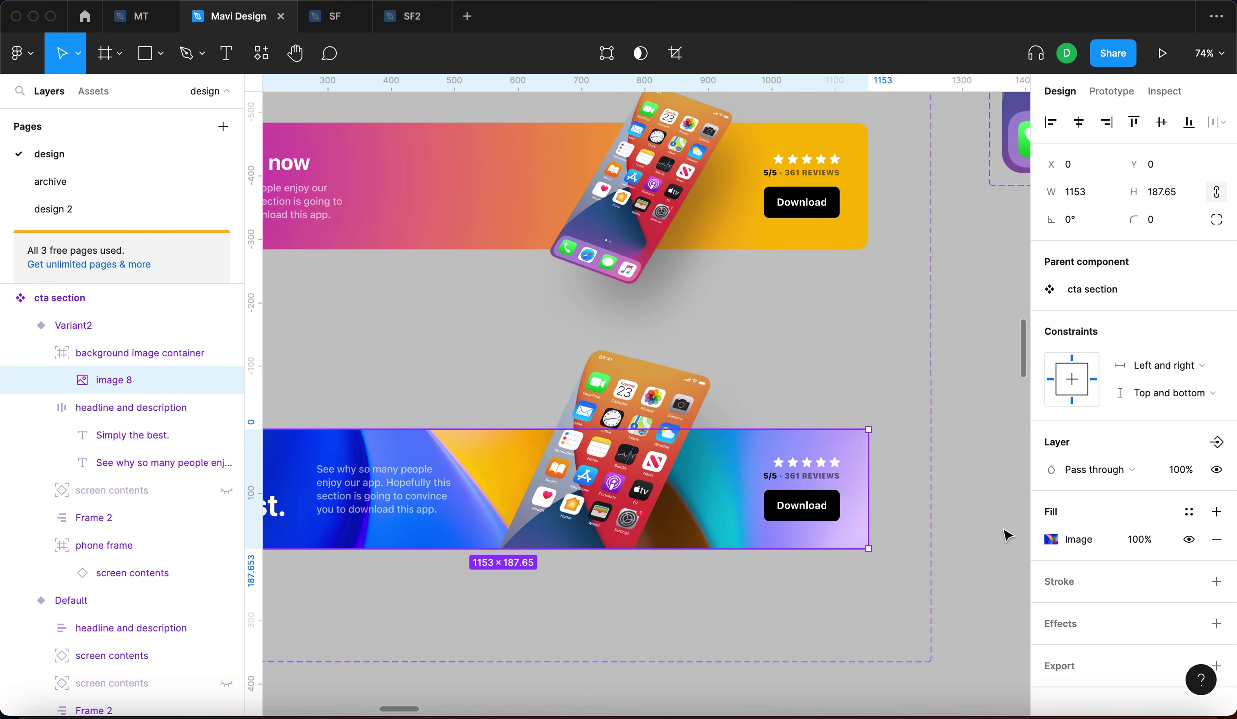
{"action": "scroll", "coordinate": [1008, 533], "scroll_direction": "up", "scroll_amount": 3}
{"action": "scroll", "coordinate": [876, 525], "scroll_direction": "left", "scroll_amount": 2}
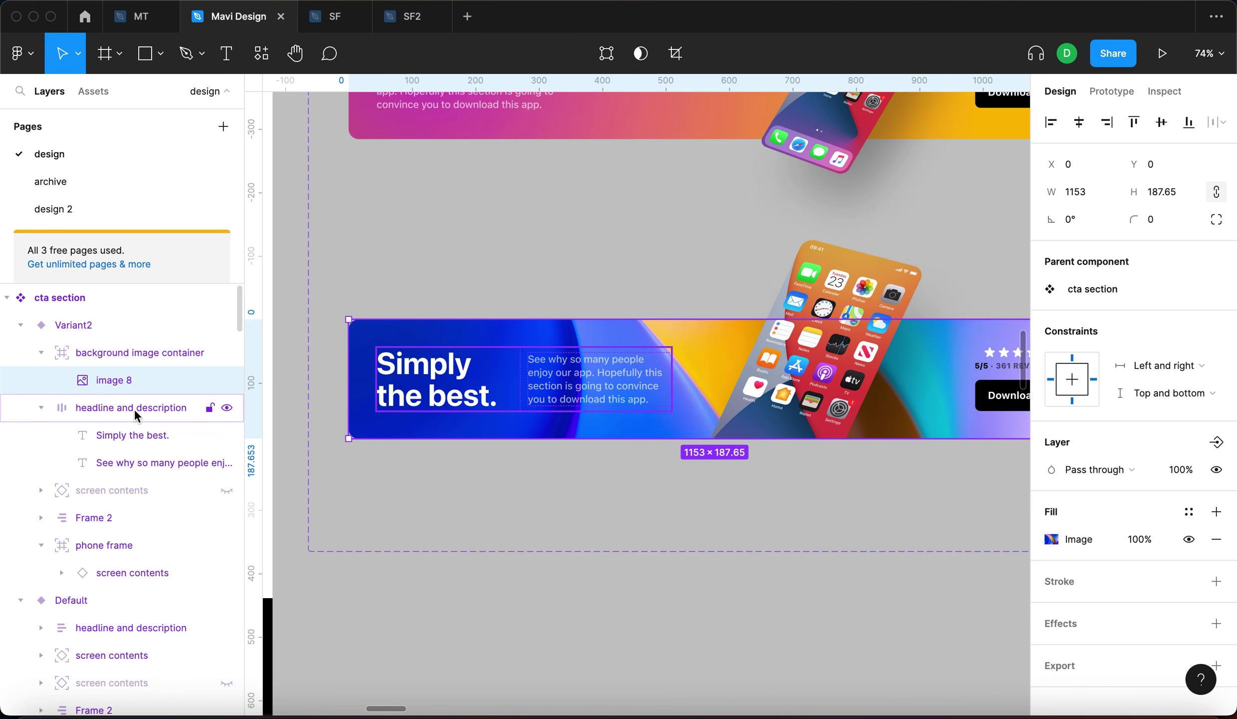
{"action": "scroll", "coordinate": [749, 474], "scroll_direction": "right", "scroll_amount": 3}
{"action": "scroll", "coordinate": [748, 474], "scroll_direction": "down", "scroll_amount": 1}
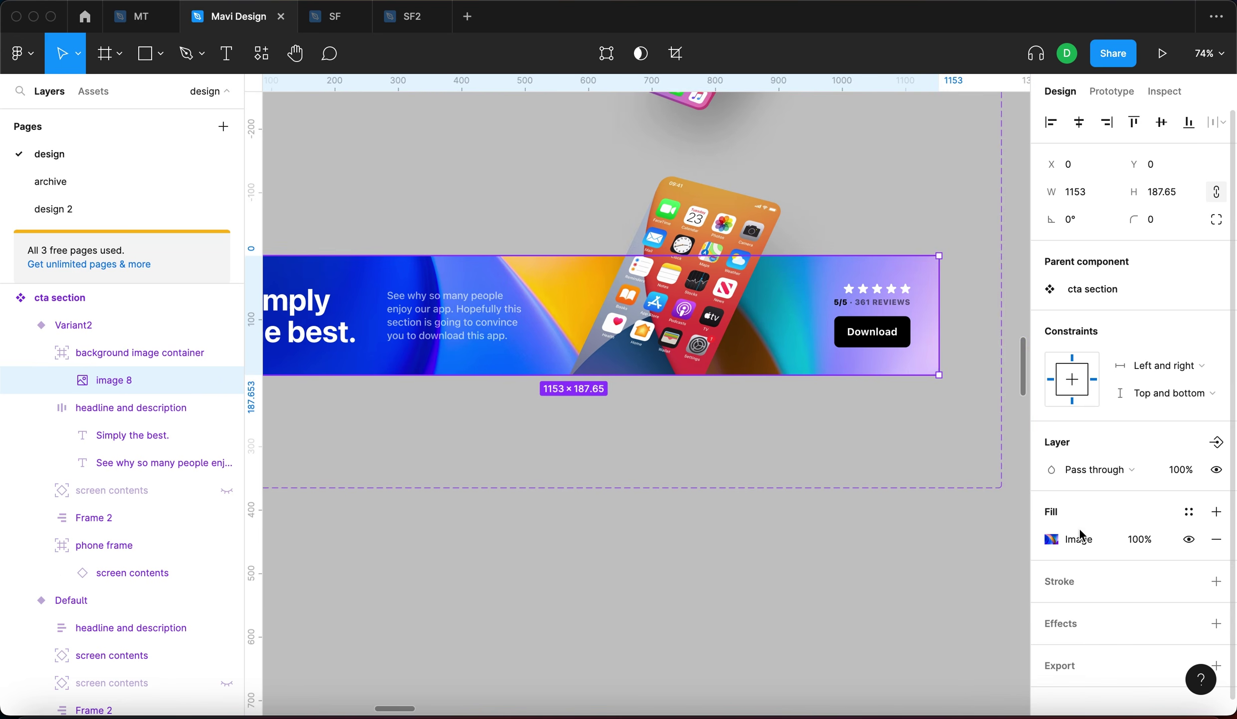
{"action": "left_click", "coordinate": [1215, 624]}
{"action": "left_click", "coordinate": [1073, 616]}
{"action": "left_click", "coordinate": [1148, 637]}
{"action": "left_click", "coordinate": [1055, 619]}
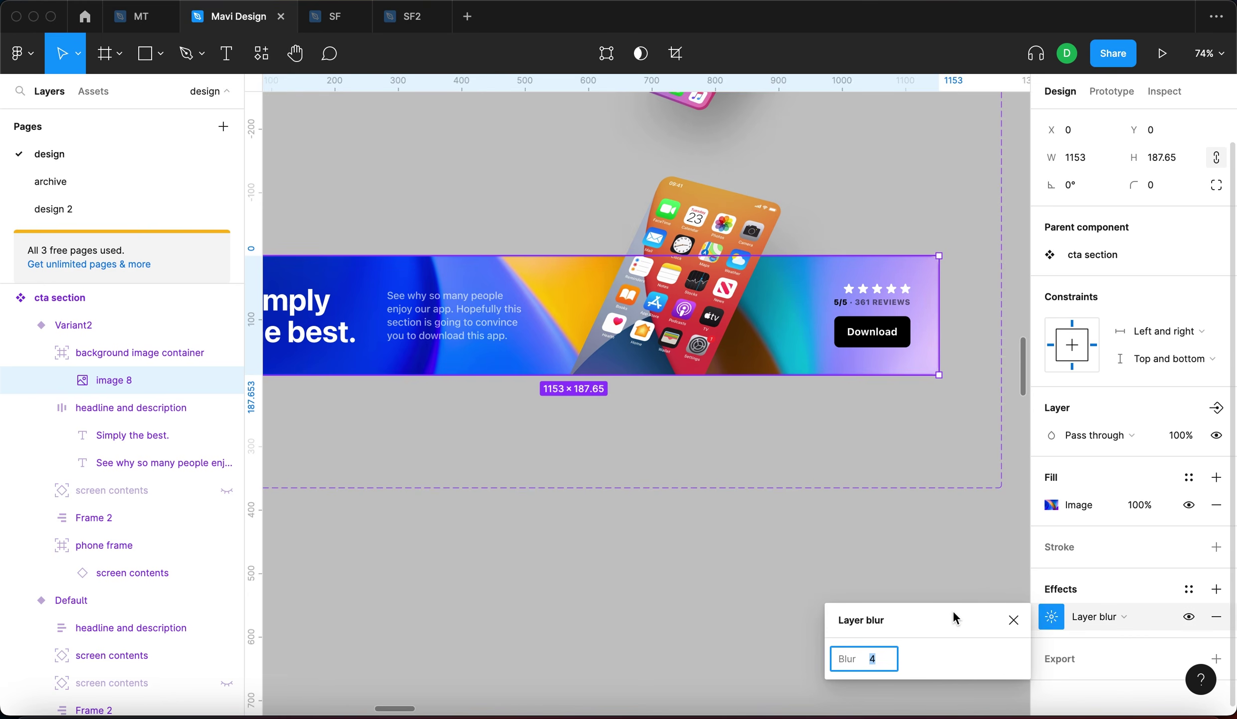
Set the background image's layer blur to 89.
{"action": "key", "text": "Up"}
{"action": "key", "text": "Up"}
{"action": "key", "text": "Up"}
{"action": "key", "text": "Up"}
{"action": "key", "text": "Up"}
{"action": "key", "text": "shift+Up"}
{"action": "key", "text": "shift+Up"}
{"action": "key", "text": "shift+Up"}
{"action": "key", "text": "shift+Up"}
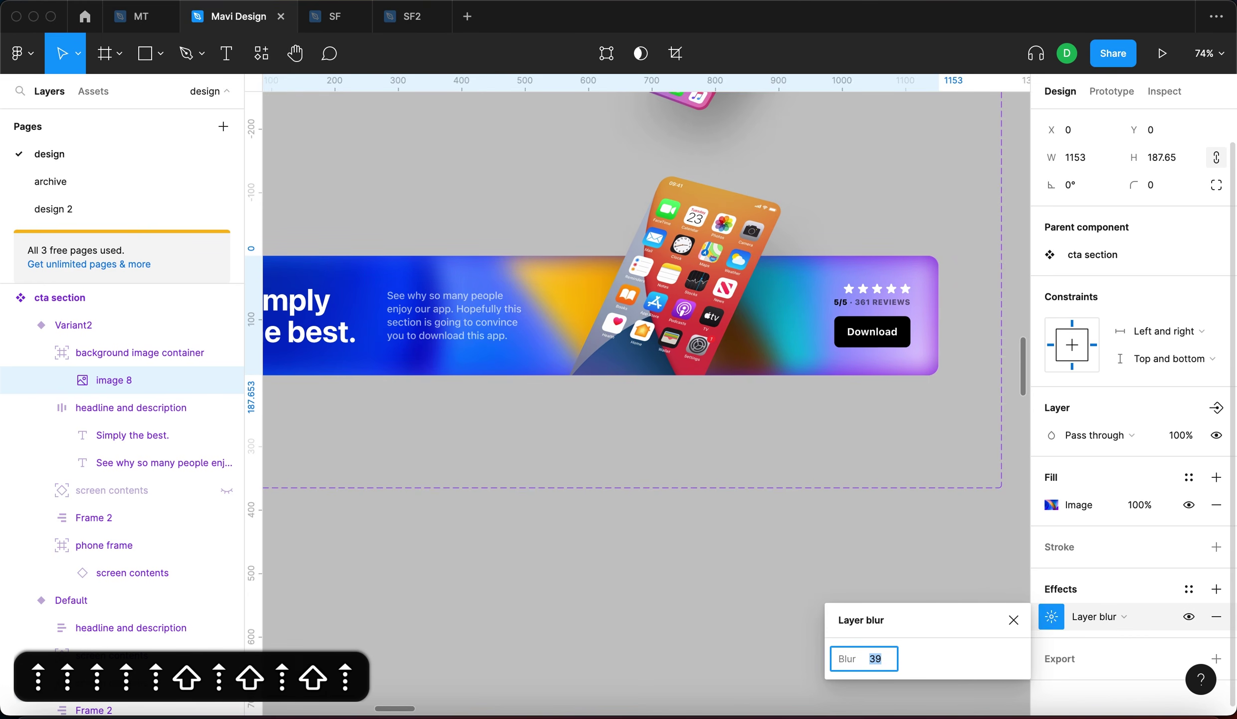
{"action": "key", "text": "shift+Up"}
{"action": "key", "text": "shift+Up"}
{"action": "key", "text": "shift+Up"}
{"action": "key", "text": "shift+Up"}
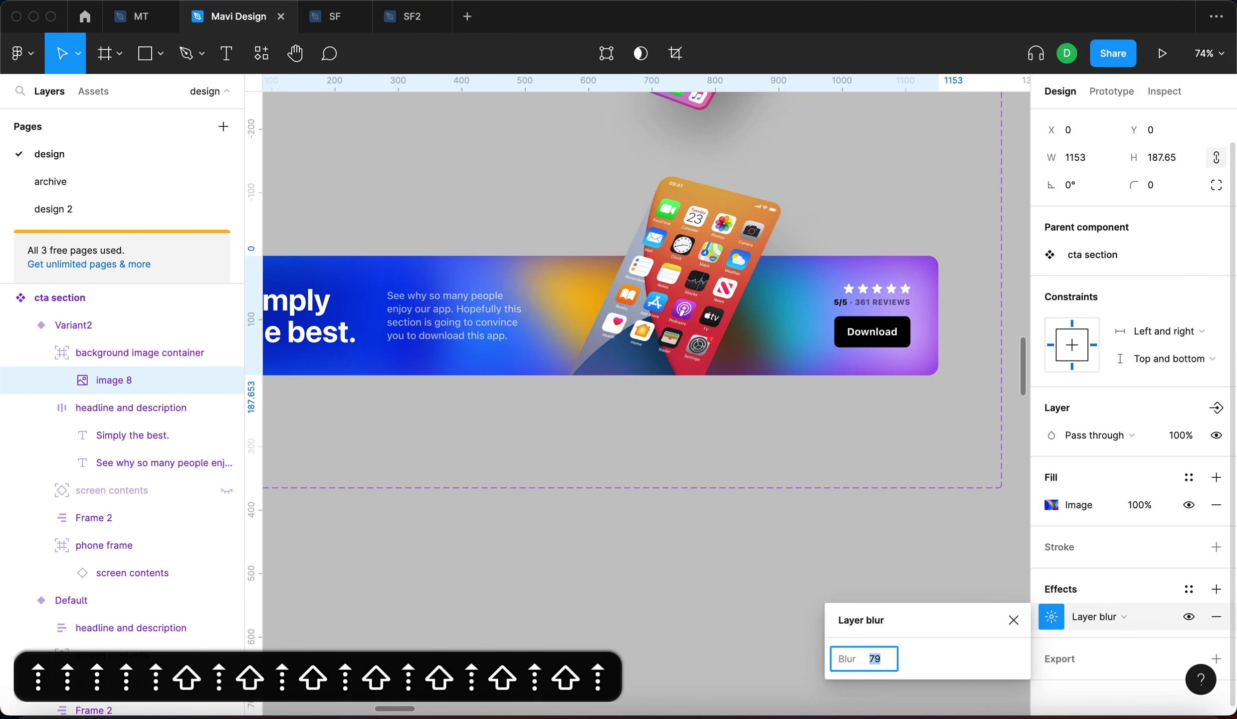
{"action": "key", "text": "Return"}
Enlarge the blurred image to 1357 × 524 so that it extends beyond all edges of the Variant2 banner.
{"action": "scroll", "coordinate": [787, 468], "scroll_direction": "down", "scroll_amount": 1}
{"action": "scroll", "coordinate": [778, 454], "scroll_direction": "down", "scroll_amount": 3}
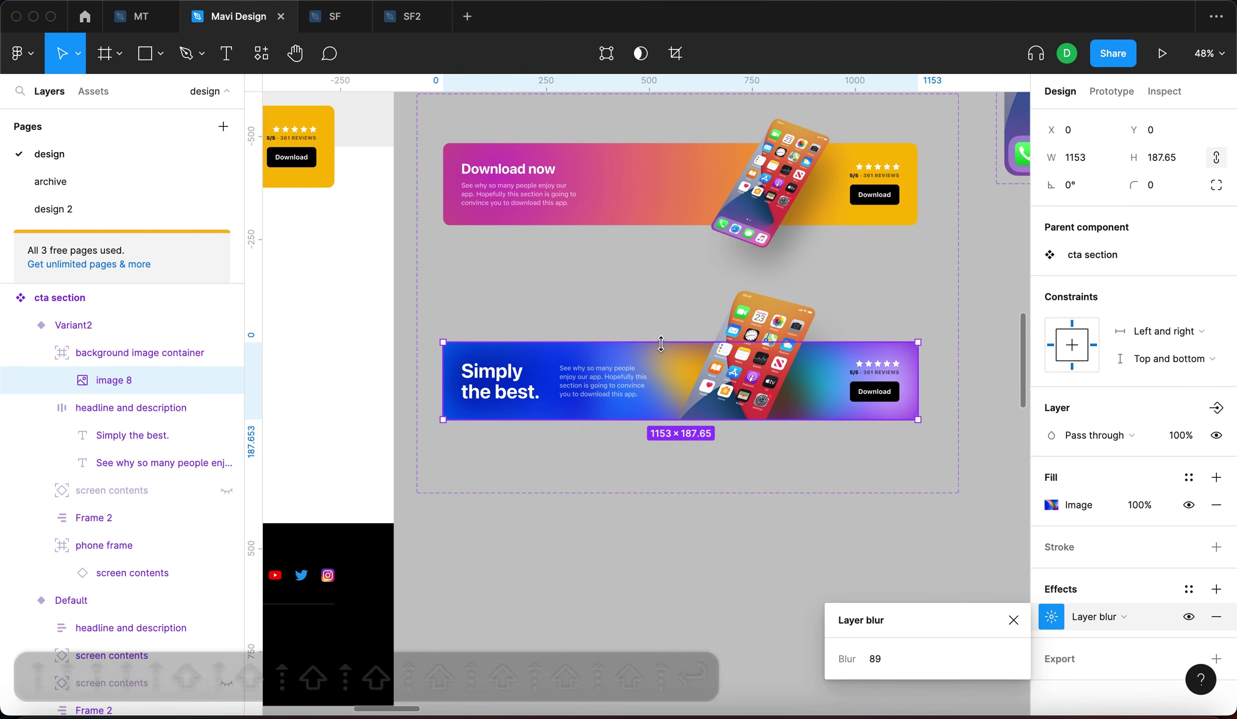
{"action": "left_click_drag", "start_coordinate": [661, 342], "coordinate": [671, 300]}
{"action": "left_click_drag", "start_coordinate": [914, 383], "coordinate": [892, 380]}
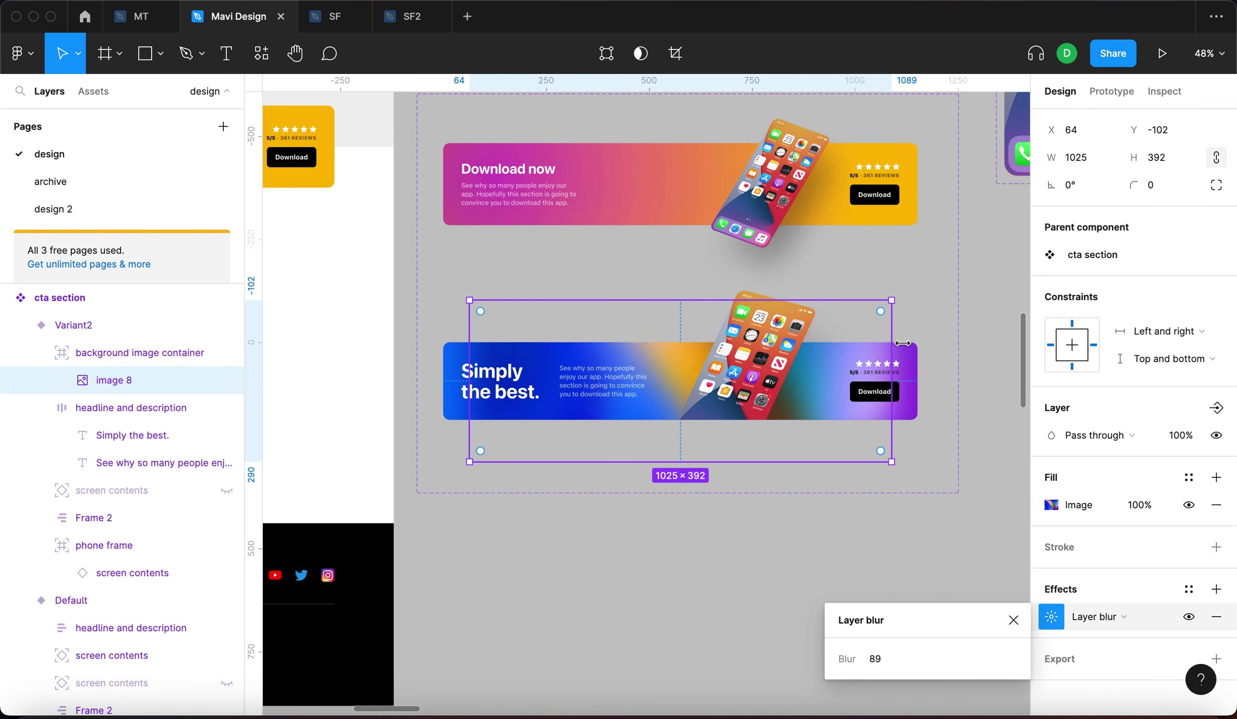
{"action": "scroll", "coordinate": [904, 343], "scroll_direction": "up", "scroll_amount": 5}
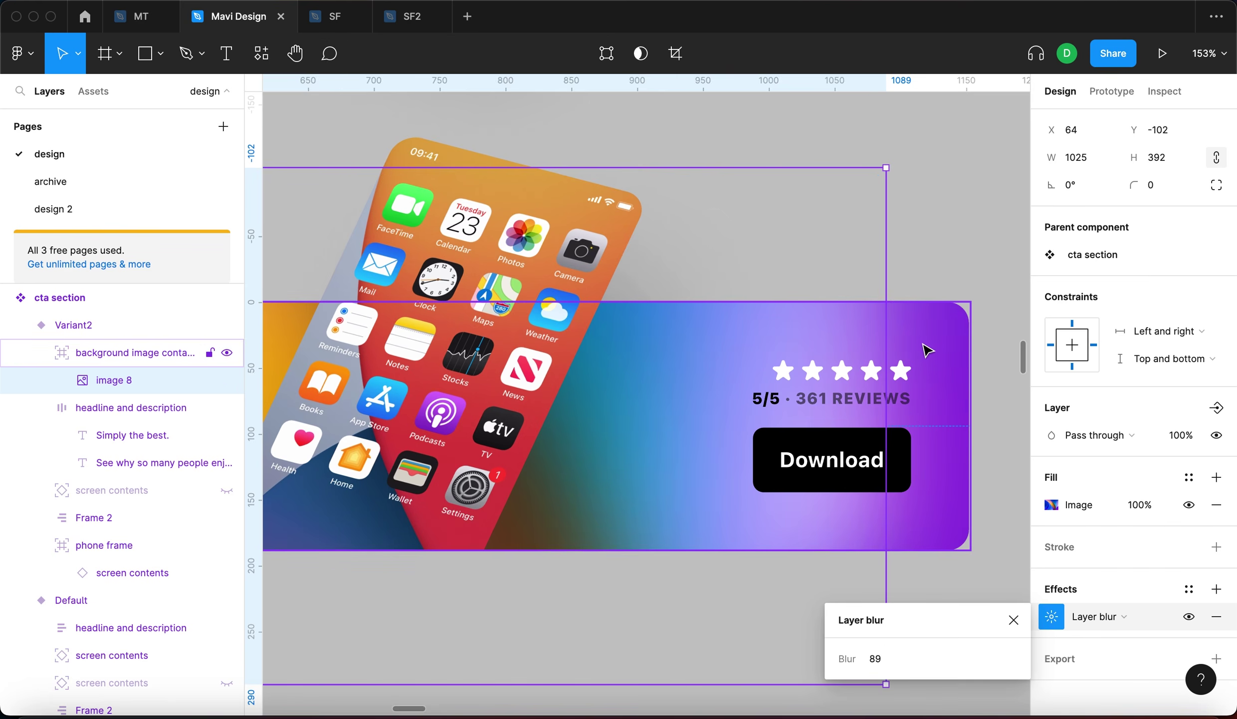
{"action": "scroll", "coordinate": [923, 344], "scroll_direction": "down", "scroll_amount": 6}
{"action": "left_click_drag", "start_coordinate": [908, 341], "coordinate": [824, 322]}
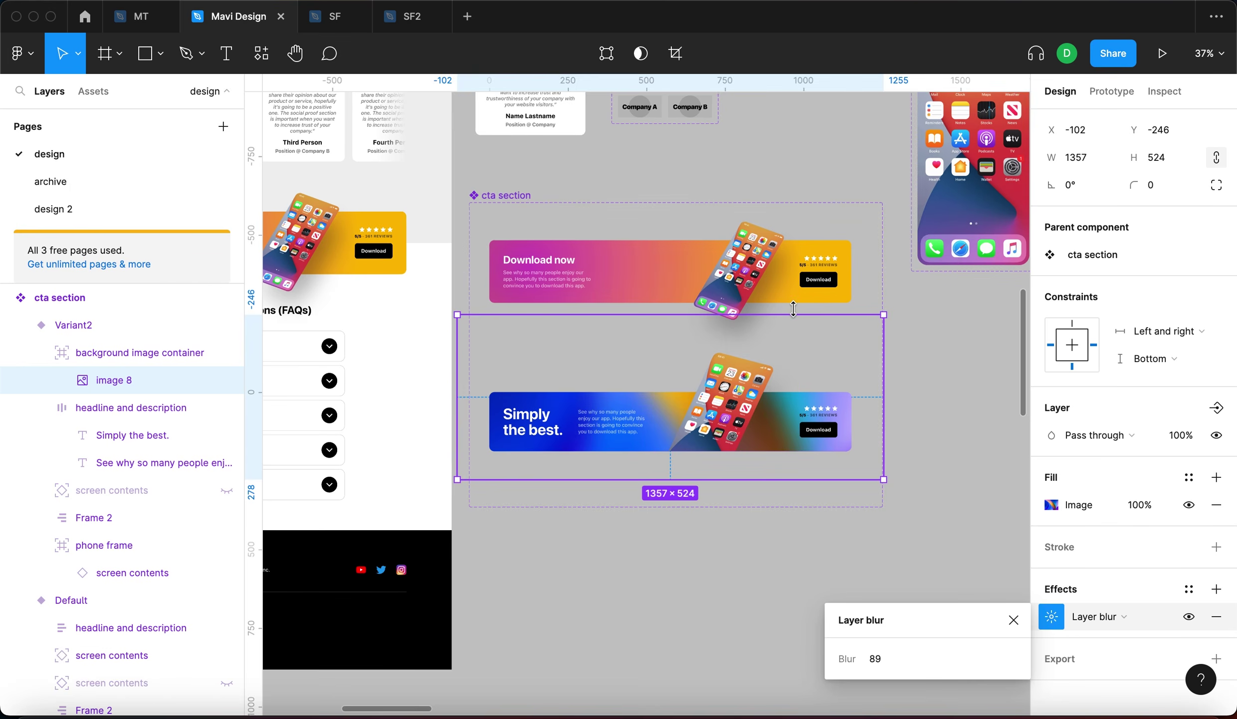
Align the blurred image with its container's top edge and scale it by 1.75x to 2379.93 × 919.
{"action": "scroll", "coordinate": [799, 312], "scroll_direction": "left", "scroll_amount": 7}
{"action": "scroll", "coordinate": [798, 313], "scroll_direction": "up", "scroll_amount": 5}
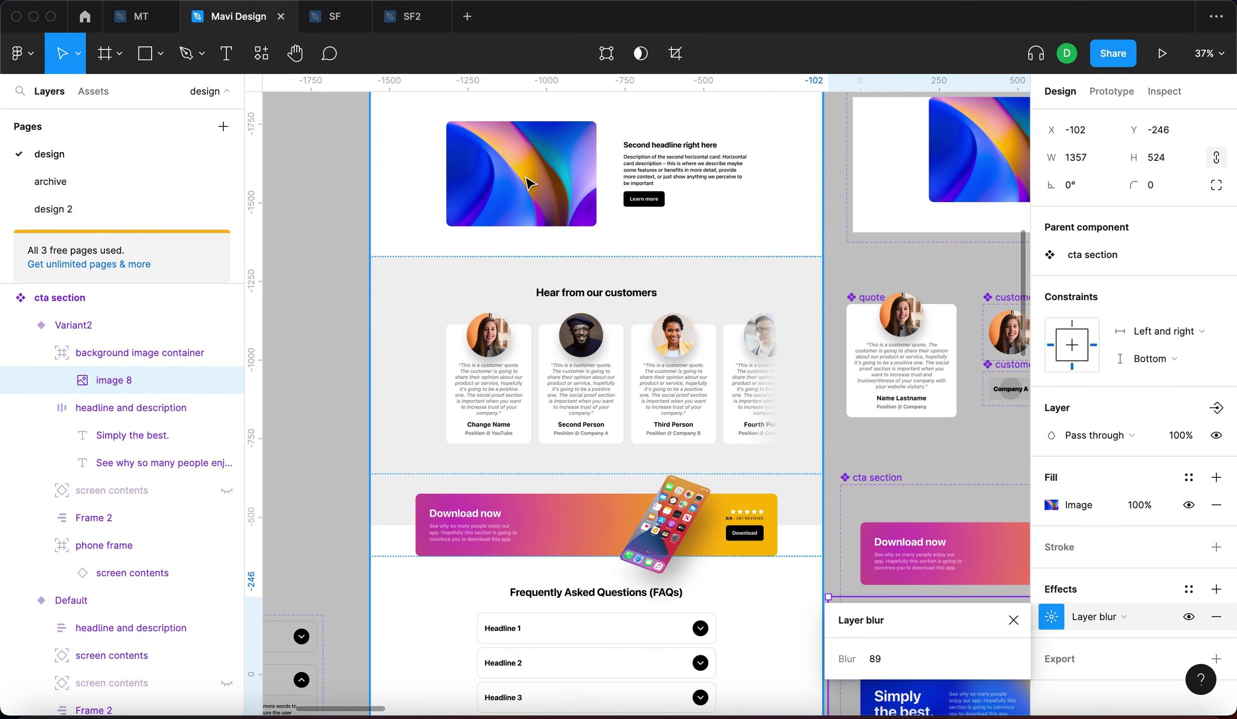
{"action": "scroll", "coordinate": [530, 185], "scroll_direction": "down", "scroll_amount": 6}
{"action": "scroll", "coordinate": [530, 185], "scroll_direction": "right", "scroll_amount": 4}
{"action": "key", "text": "alt+s"}
{"action": "key", "text": "alt+w"}
{"action": "scroll", "coordinate": [845, 306], "scroll_direction": "right", "scroll_amount": 5}
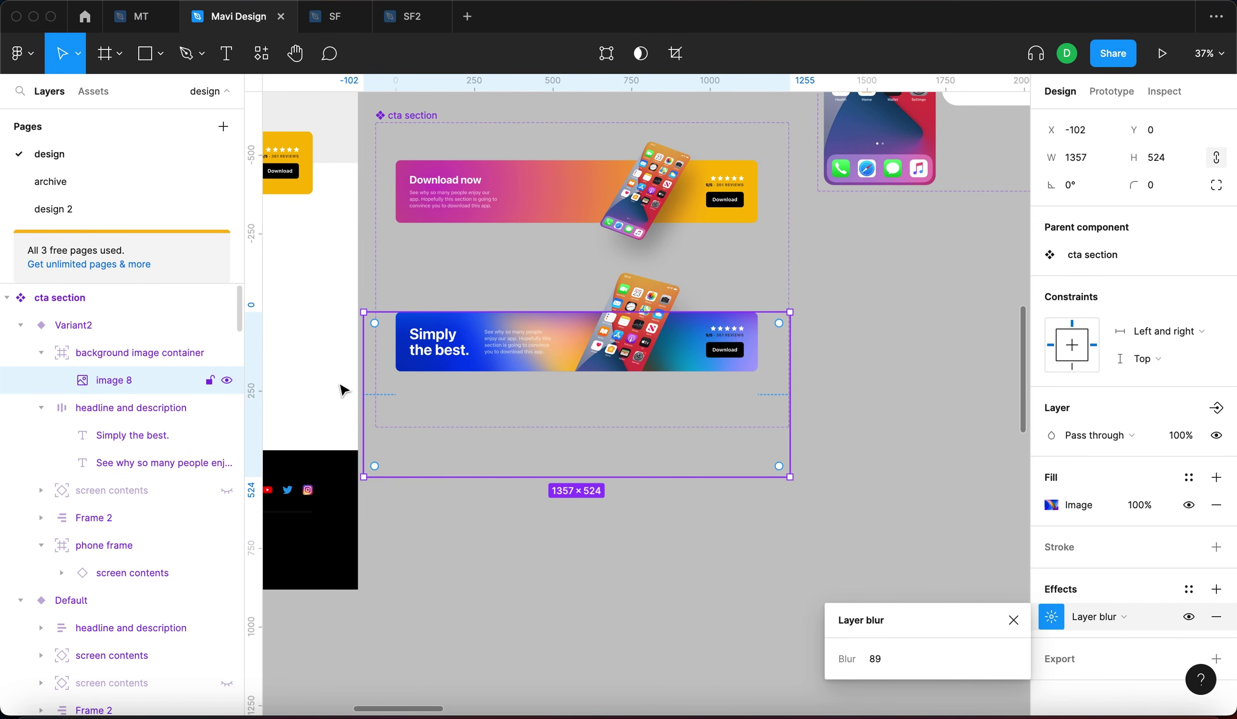
{"action": "key", "text": "k"}
{"action": "left_click_drag", "start_coordinate": [789, 477], "coordinate": [972, 603]}
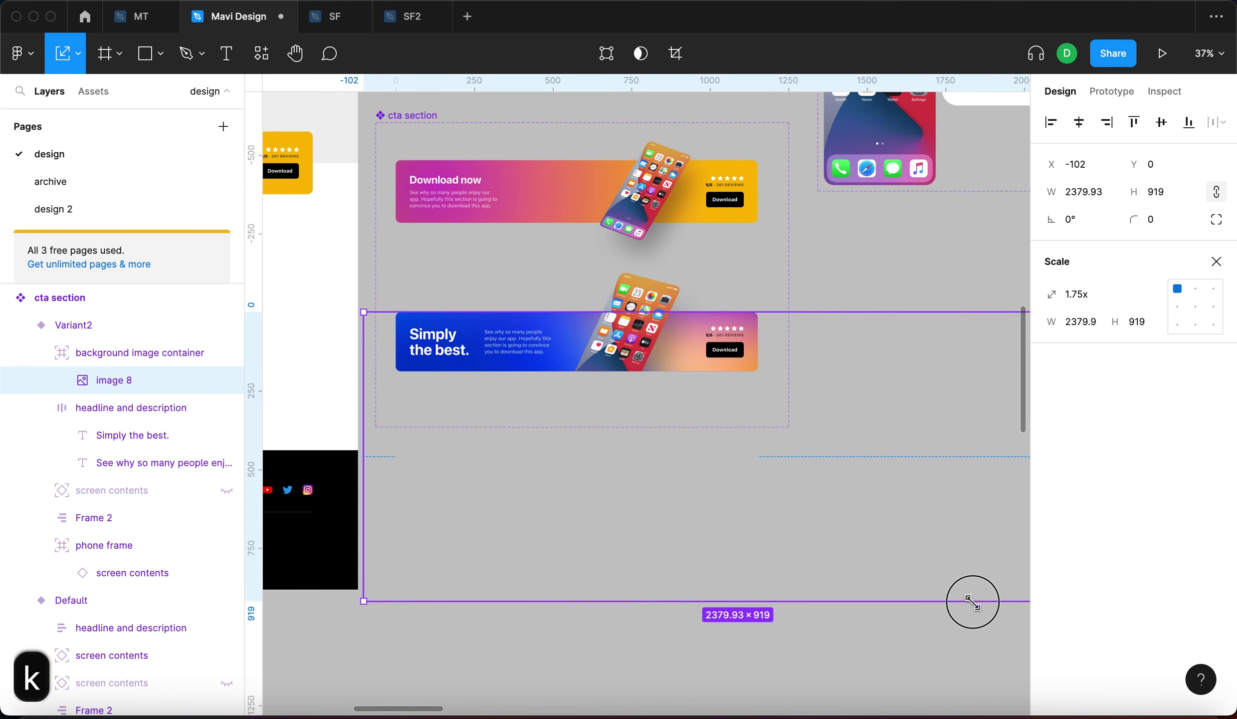
Nudge the scaled background image to X -282 and Y -60.
{"action": "scroll", "coordinate": [600, 384], "scroll_direction": "up", "scroll_amount": 5}
{"action": "key", "text": "shift+Right"}
{"action": "key", "text": "shift+Right"}
{"action": "key", "text": "shift+Up"}
{"action": "key", "text": "shift+Up"}
{"action": "key", "text": "shift+Up"}
{"action": "key", "text": "shift+Up"}
{"action": "key", "text": "shift+Up"}
{"action": "key", "text": "shift+Up"}
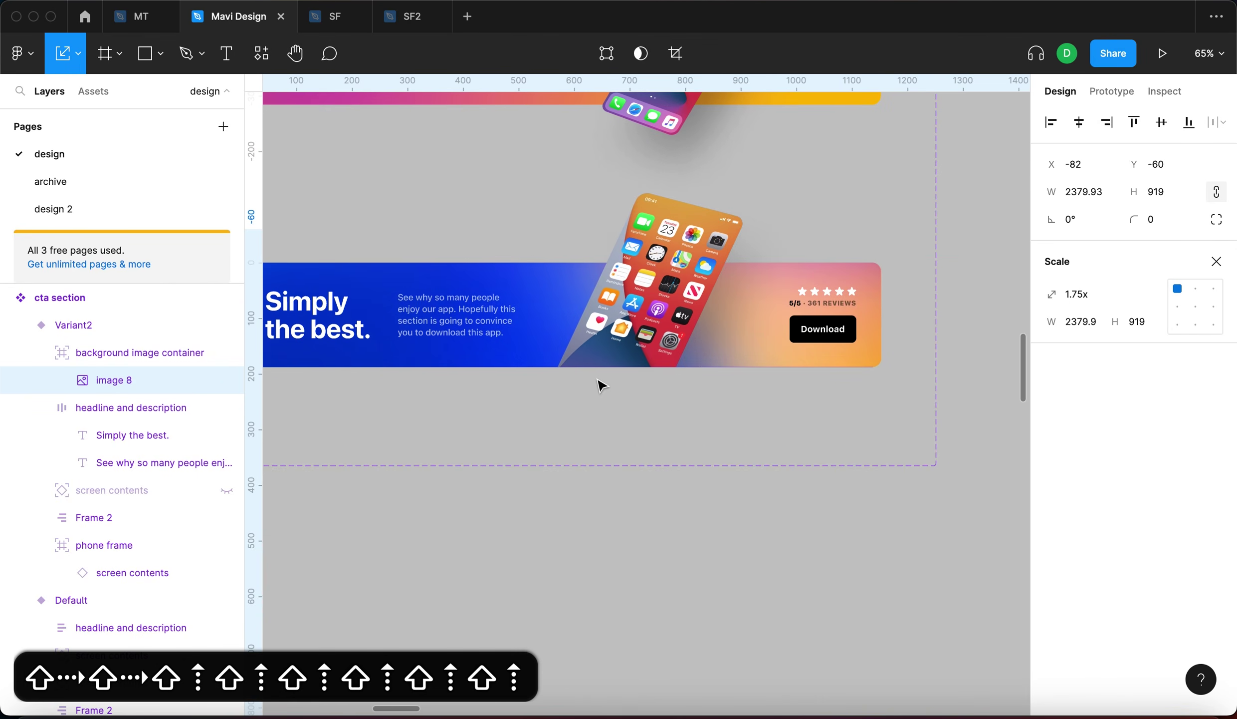
{"action": "scroll", "coordinate": [599, 384], "scroll_direction": "left", "scroll_amount": 5}
{"action": "key", "text": "shift+Left"}
{"action": "key", "text": "shift+Left"}
{"action": "key", "text": "shift+Left"}
Scale the background image down to 1789 × 690.82 at X -88 and centre it vertically in its container.
{"action": "scroll", "coordinate": [628, 386], "scroll_direction": "down", "scroll_amount": 3}
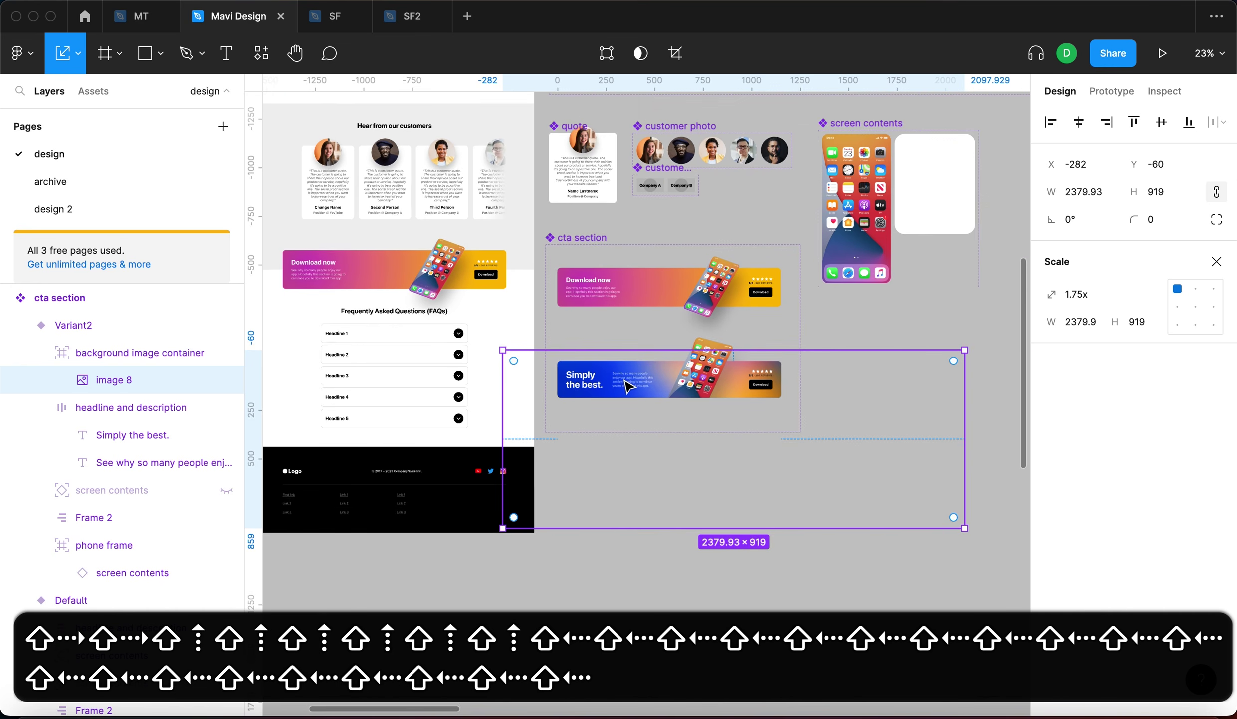
{"action": "left_click_drag", "start_coordinate": [507, 388], "coordinate": [541, 389]}
{"action": "left_click_drag", "start_coordinate": [961, 438], "coordinate": [716, 400]}
{"action": "scroll", "coordinate": [715, 401], "scroll_direction": "left", "scroll_amount": 7}
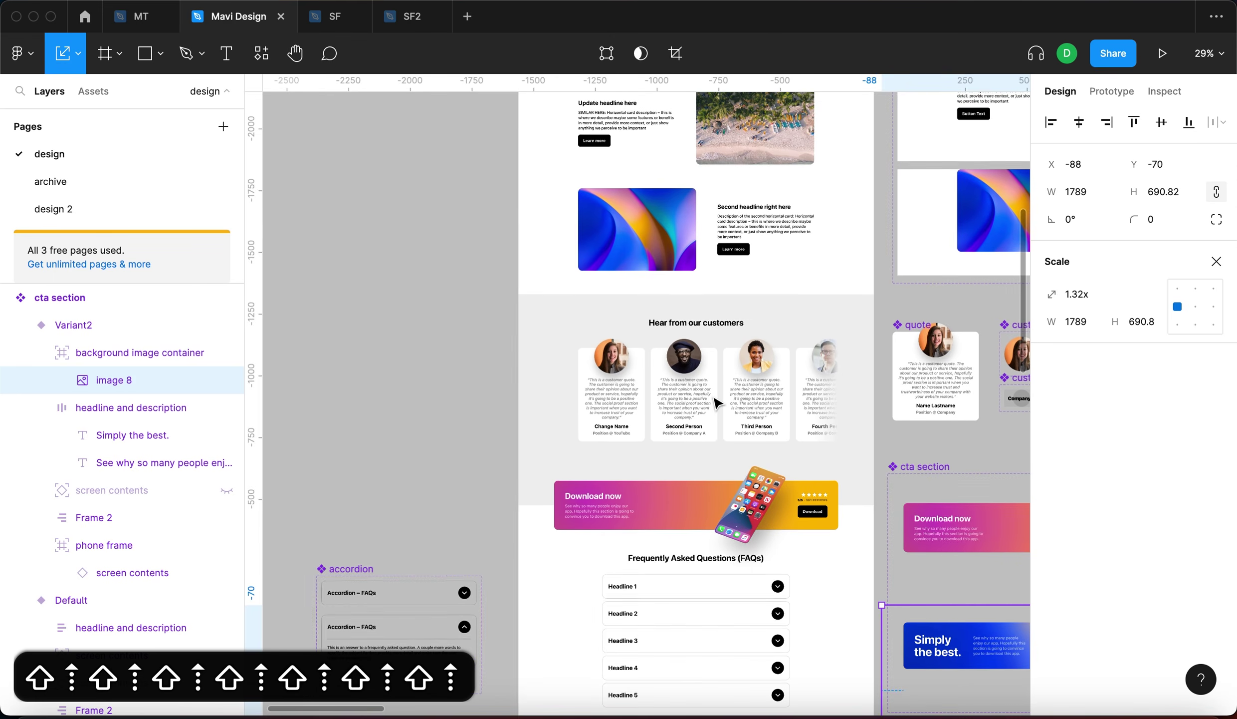
{"action": "scroll", "coordinate": [717, 402], "scroll_direction": "right", "scroll_amount": 10}
{"action": "scroll", "coordinate": [717, 402], "scroll_direction": "down", "scroll_amount": 6}
{"action": "key", "text": "alt+v"}
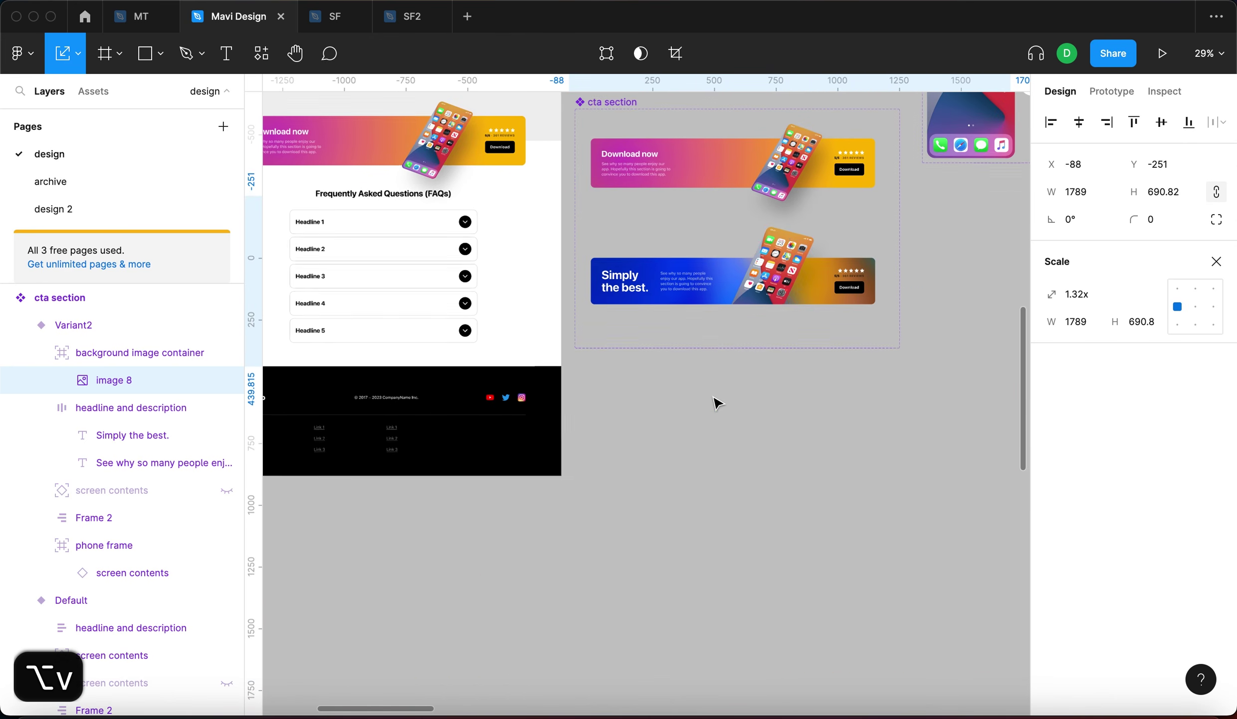
Extend the blurred image further to the right so that its yellow area fills the banner's right end.
{"action": "scroll", "coordinate": [856, 317], "scroll_direction": "right", "scroll_amount": 2}
{"action": "scroll", "coordinate": [856, 317], "scroll_direction": "up", "scroll_amount": 1}
{"action": "left_click_drag", "start_coordinate": [777, 333], "coordinate": [857, 344]}
{"action": "key", "text": "Escape"}
{"action": "scroll", "coordinate": [384, 379], "scroll_direction": "up", "scroll_amount": 5}
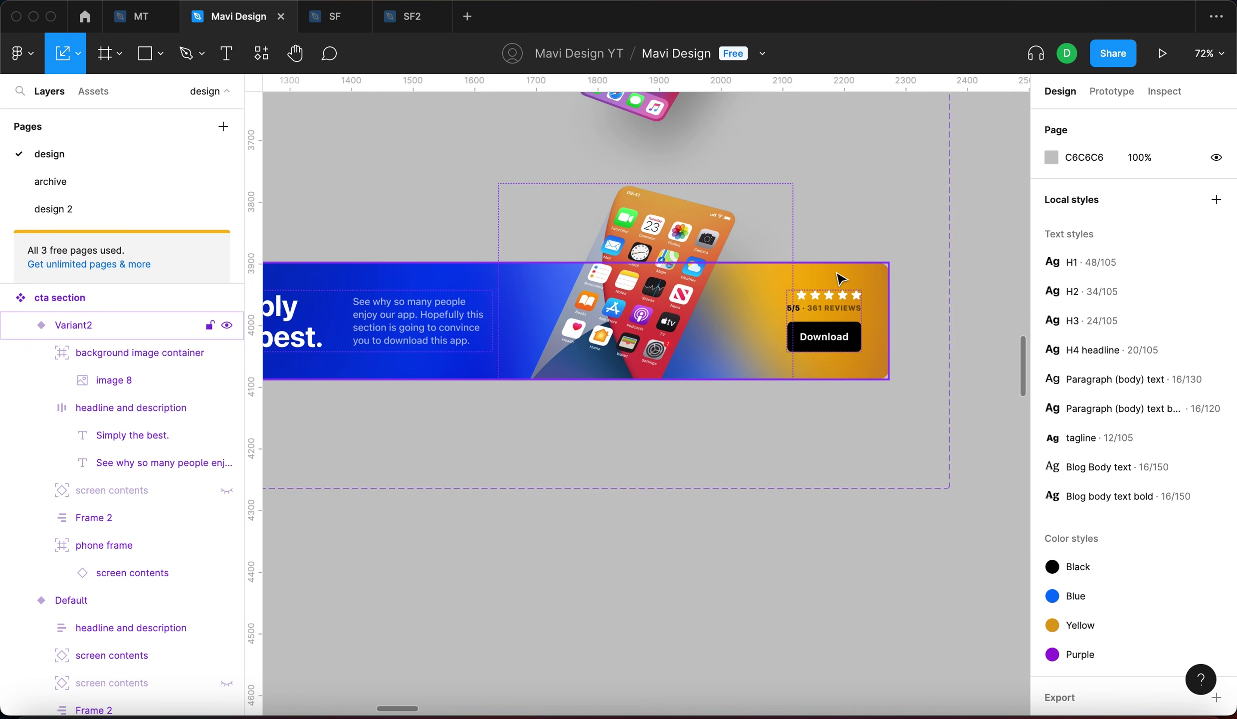
{"action": "scroll", "coordinate": [827, 327], "scroll_direction": "down", "scroll_amount": 5}
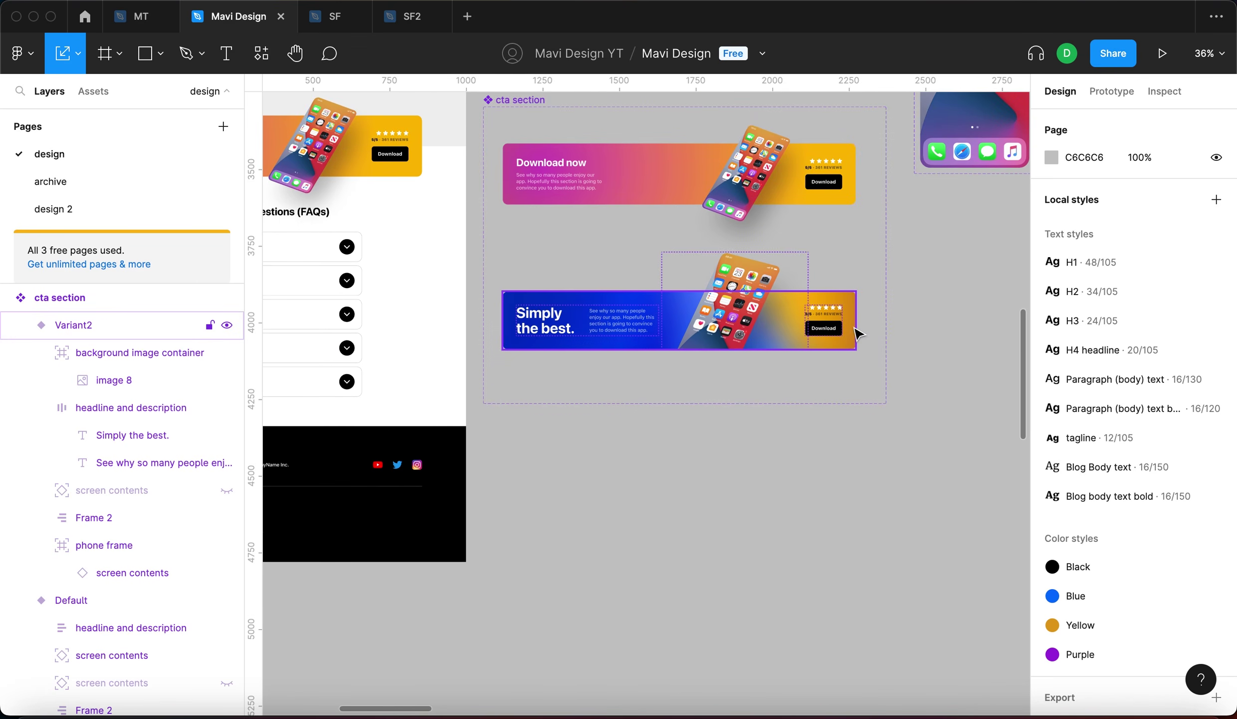
Apply the Yellow color style to the word "best" in Variant2's headline.
{"action": "scroll", "coordinate": [799, 329], "scroll_direction": "up", "scroll_amount": 8}
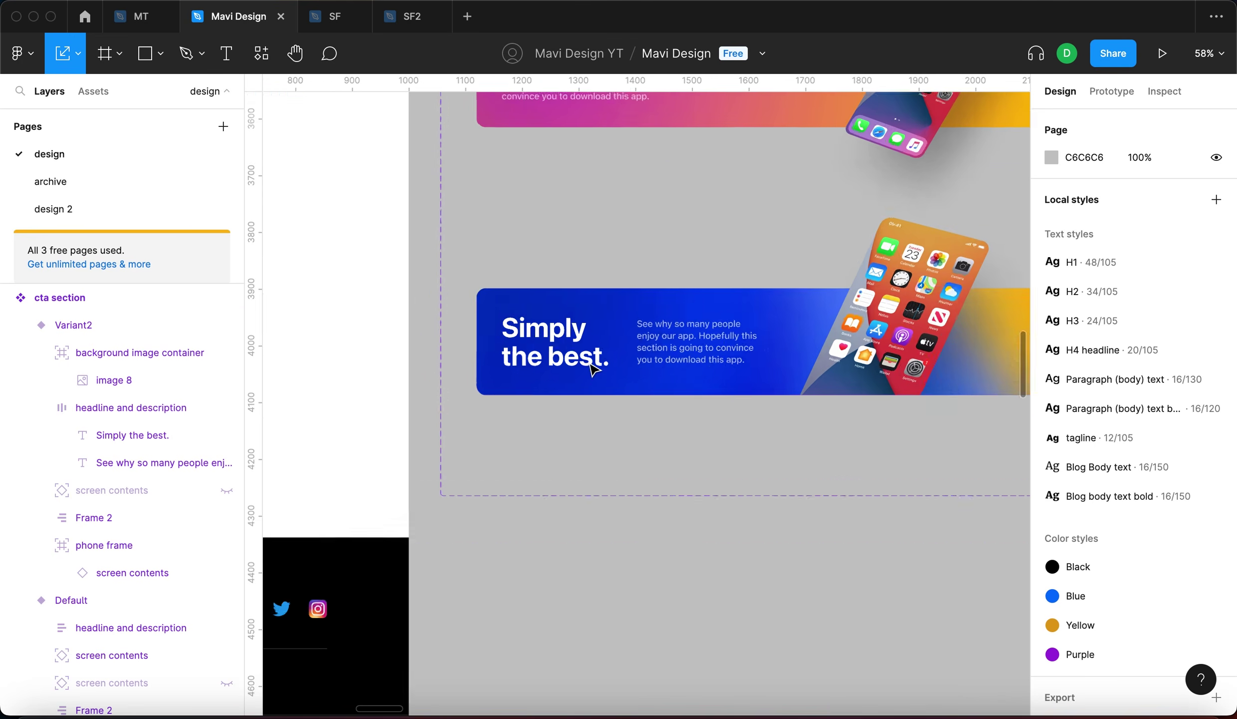
{"action": "left_click", "coordinate": [589, 366]}
{"action": "left_click", "coordinate": [589, 367]}
{"action": "left_click_drag", "start_coordinate": [498, 360], "coordinate": [618, 366]}
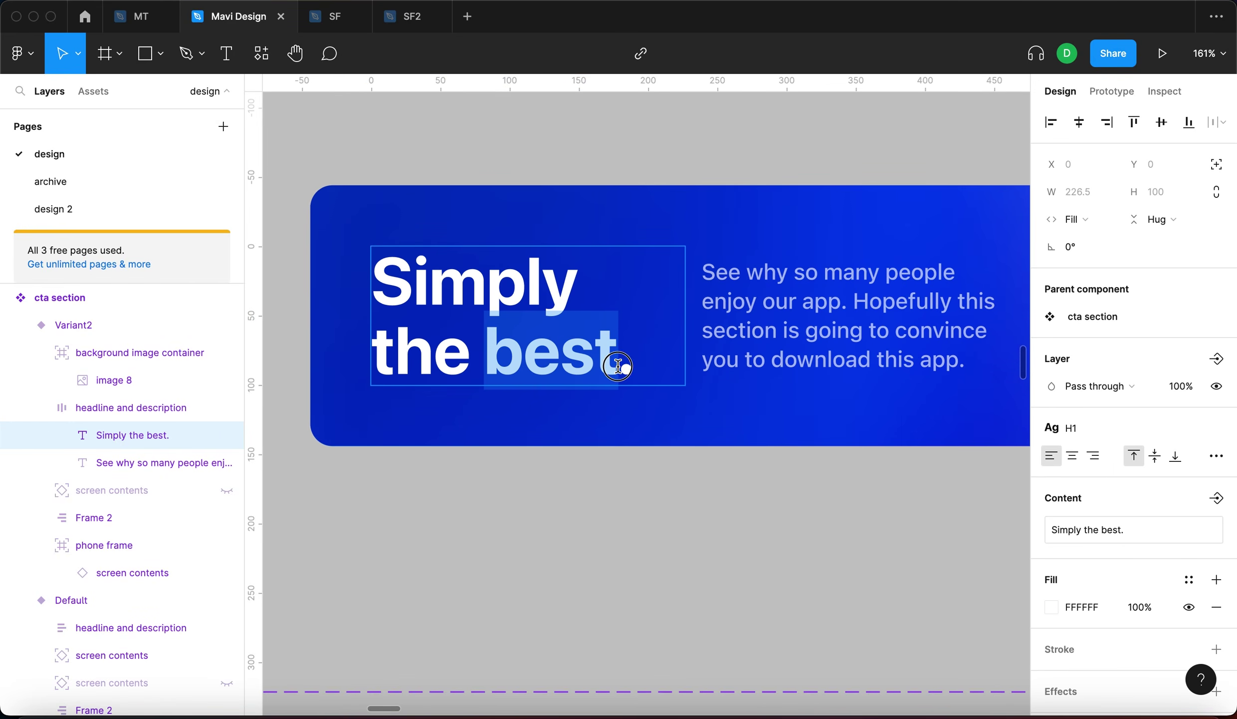
{"action": "scroll", "coordinate": [1152, 562], "scroll_direction": "down", "scroll_amount": 1}
{"action": "left_click", "coordinate": [1186, 558]}
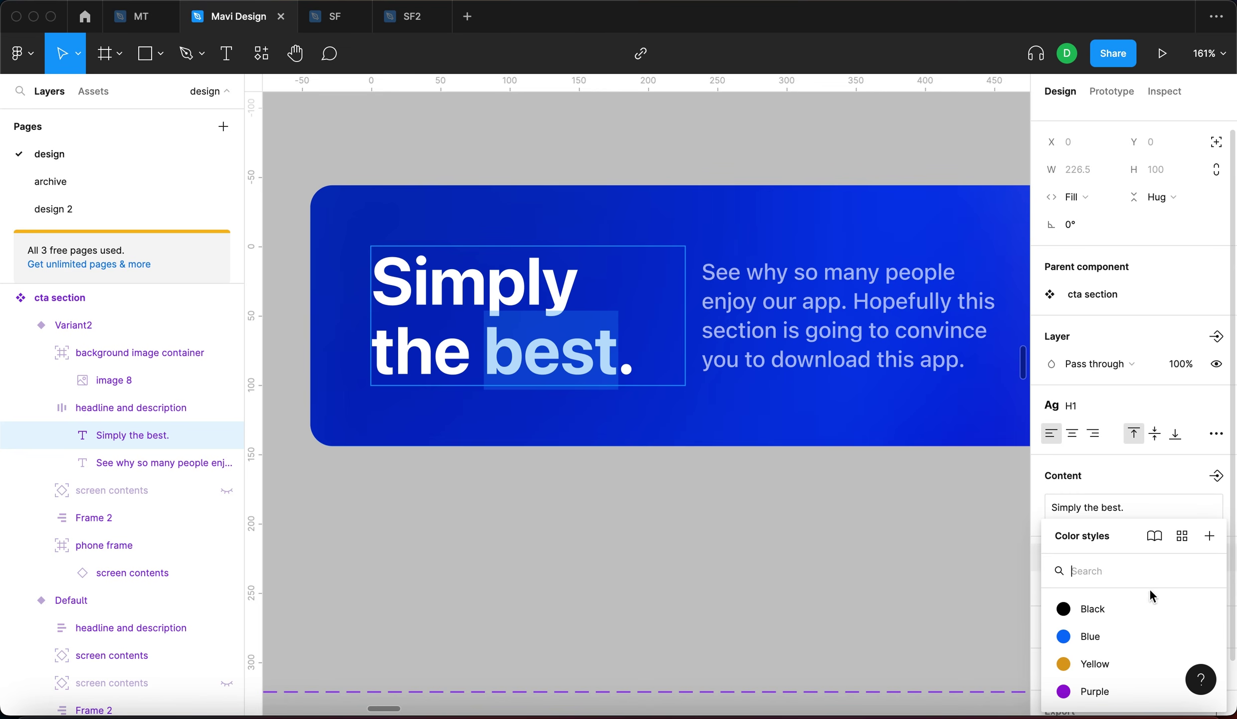
{"action": "left_click", "coordinate": [1116, 661]}
{"action": "left_click", "coordinate": [633, 536]}
{"action": "key", "text": "super+z"}
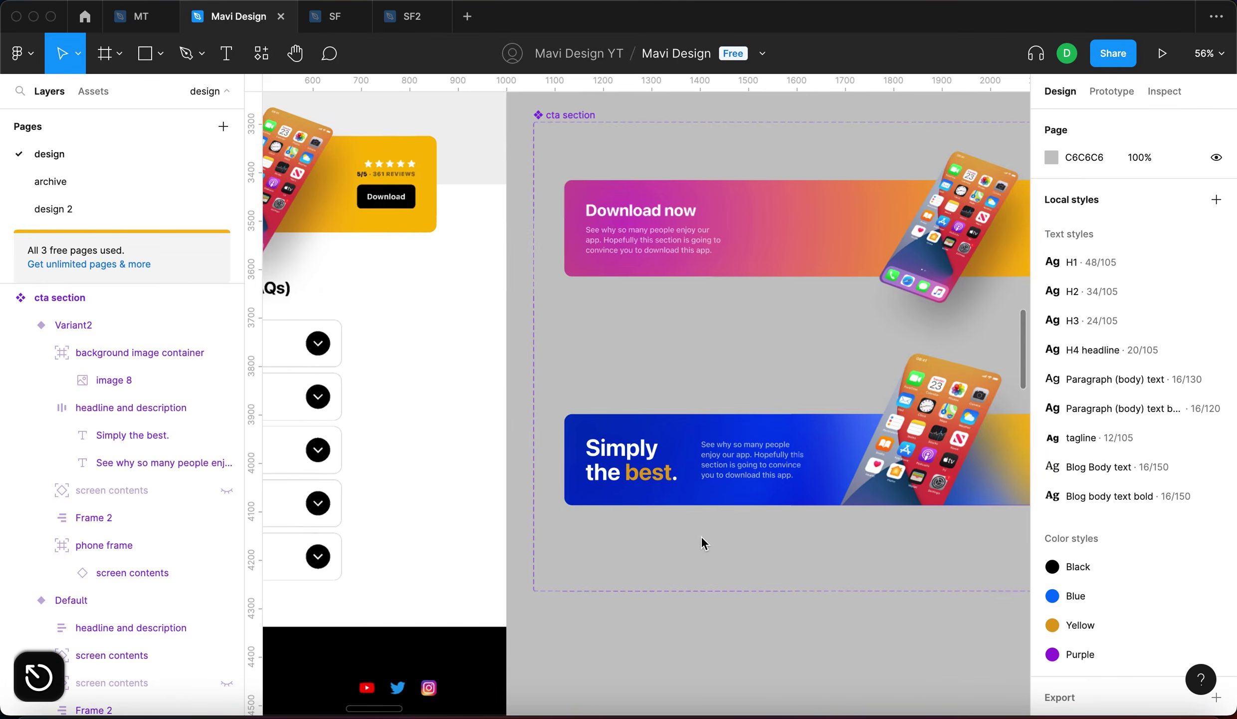
{"action": "key", "text": "Escape"}
Try the Purple and Blue color styles on the word "best" in Variant2's headline.
{"action": "double_click", "coordinate": [835, 482]}
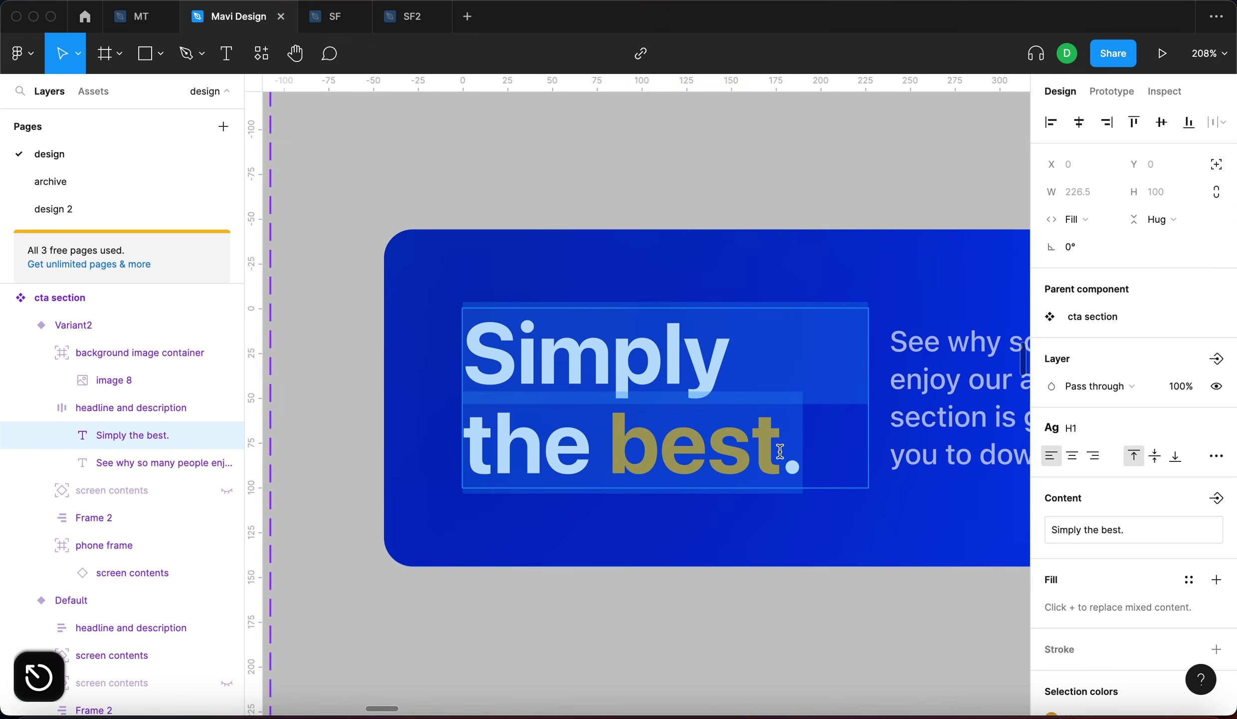
{"action": "left_click_drag", "start_coordinate": [611, 444], "coordinate": [781, 449]}
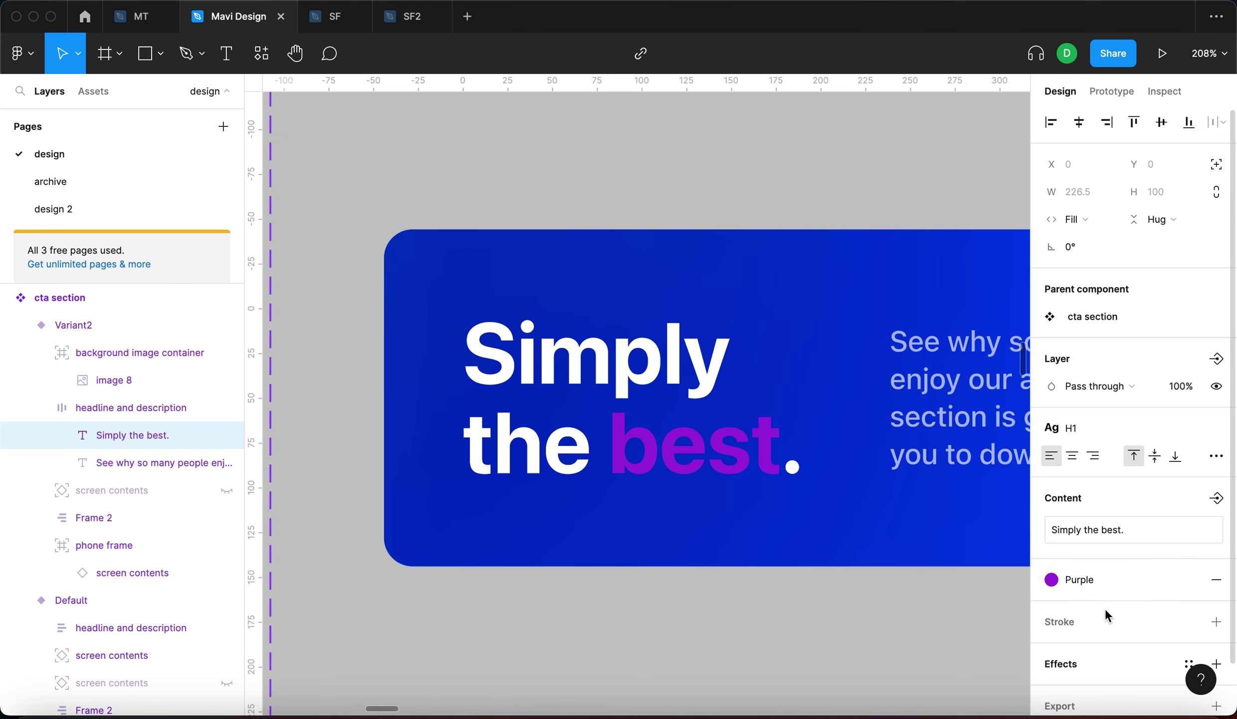
{"action": "left_click", "coordinate": [1105, 579]}
{"action": "left_click", "coordinate": [1107, 632]}
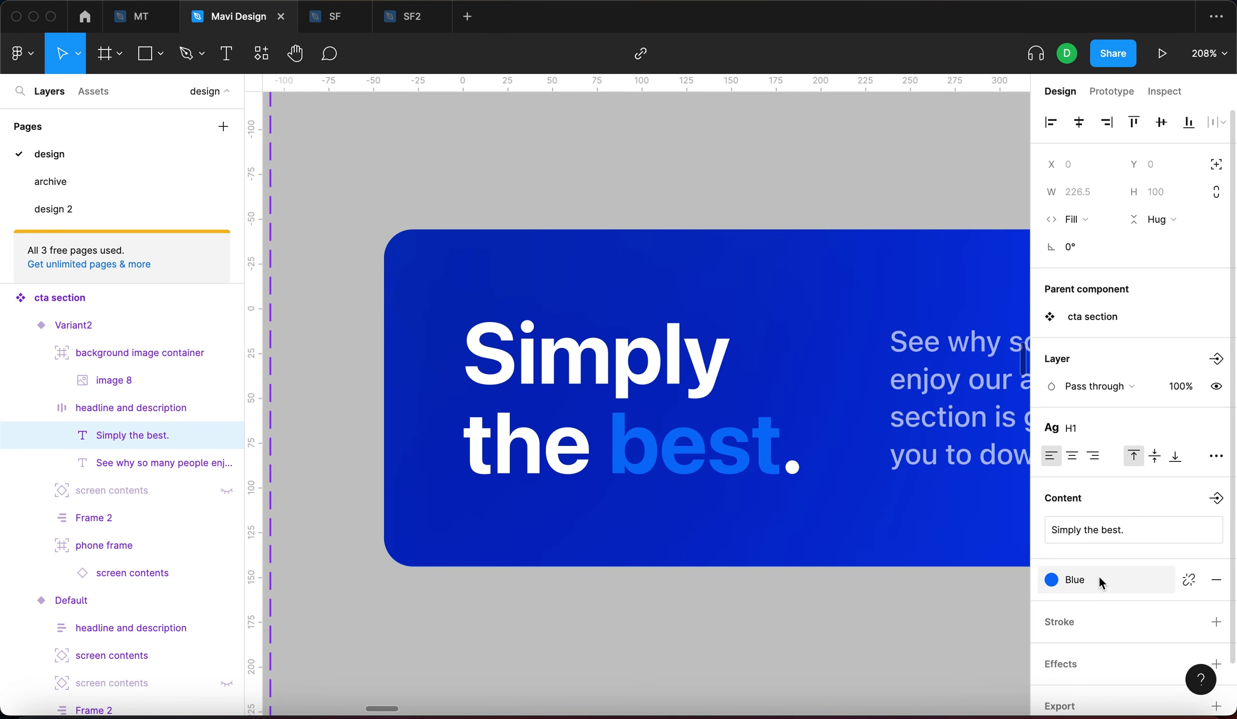
Undo the recent color changes to Variant2's headline.
{"action": "key", "text": "Escape"}
{"action": "scroll", "coordinate": [670, 470], "scroll_direction": "right", "scroll_amount": 3}
{"action": "key", "text": "super+z"}
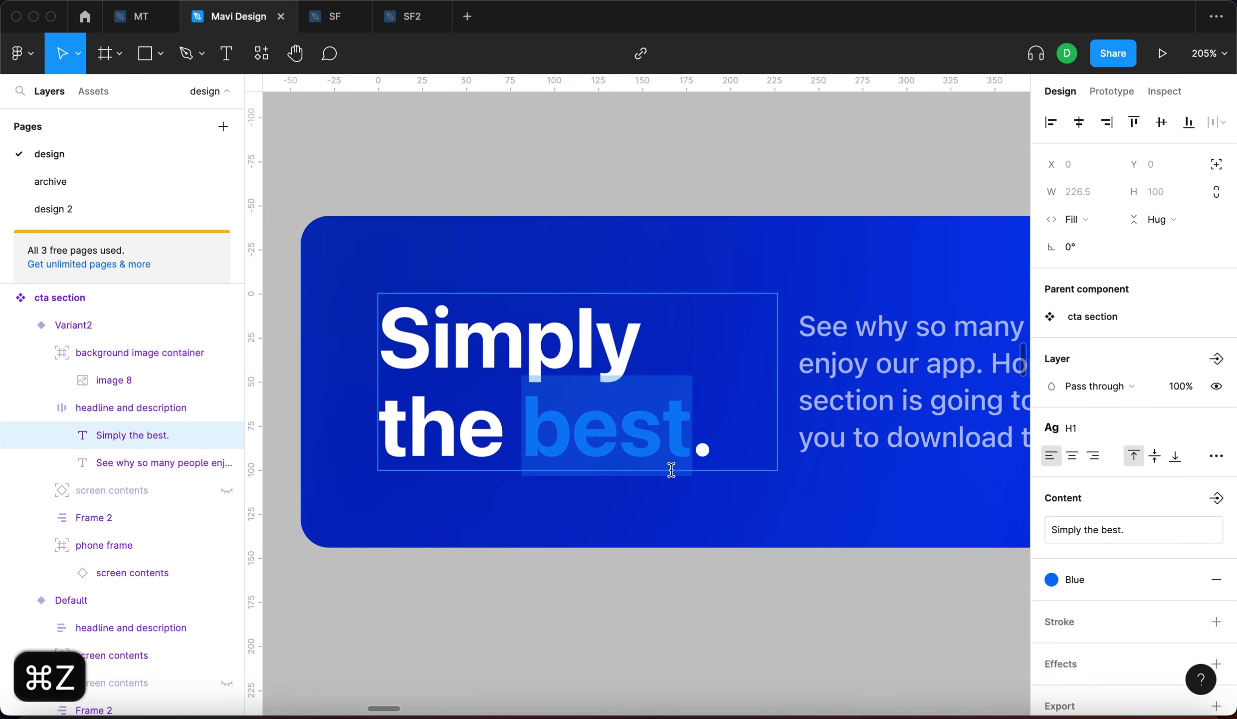
{"action": "key", "text": "super+z"}
{"action": "key", "text": "super+z"}
{"action": "key", "text": "super+z"}
{"action": "key", "text": "super+z"}
{"action": "key", "text": "super+z"}
{"action": "key", "text": "super+z"}
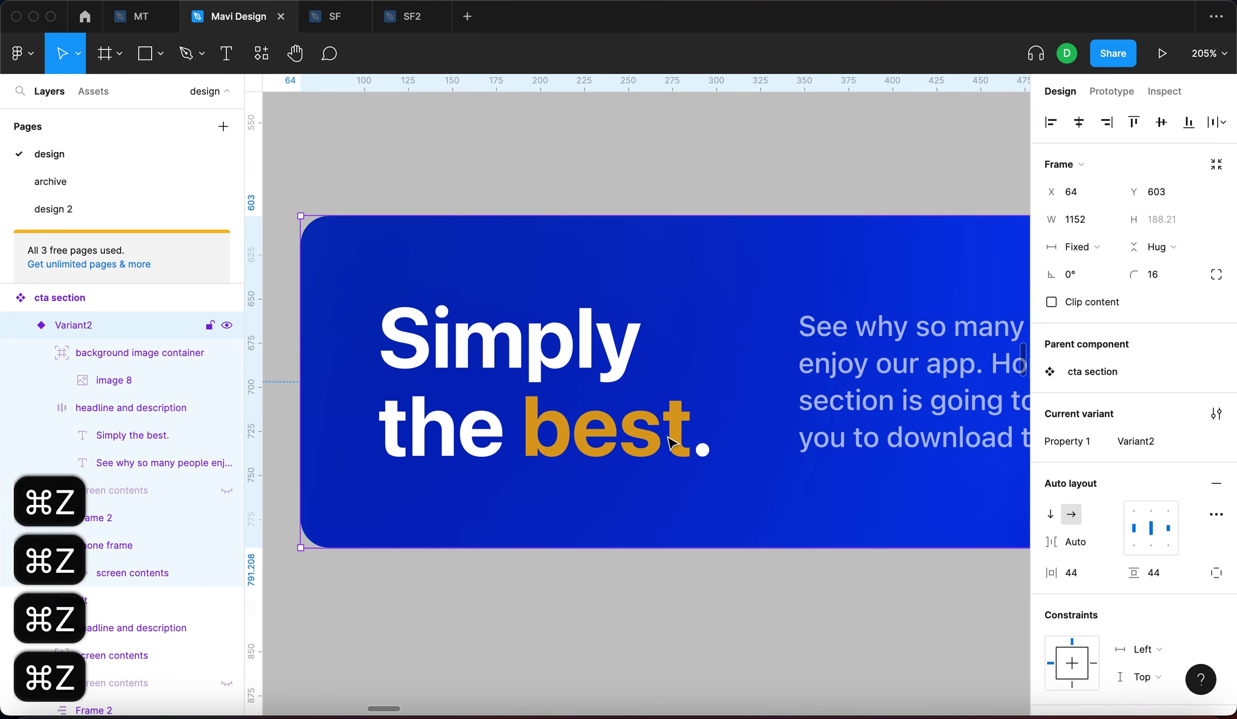
{"action": "key", "text": "super+z"}
Apply the Blue color style to the whole headline "Simply the best.".
{"action": "left_click", "coordinate": [1122, 524]}
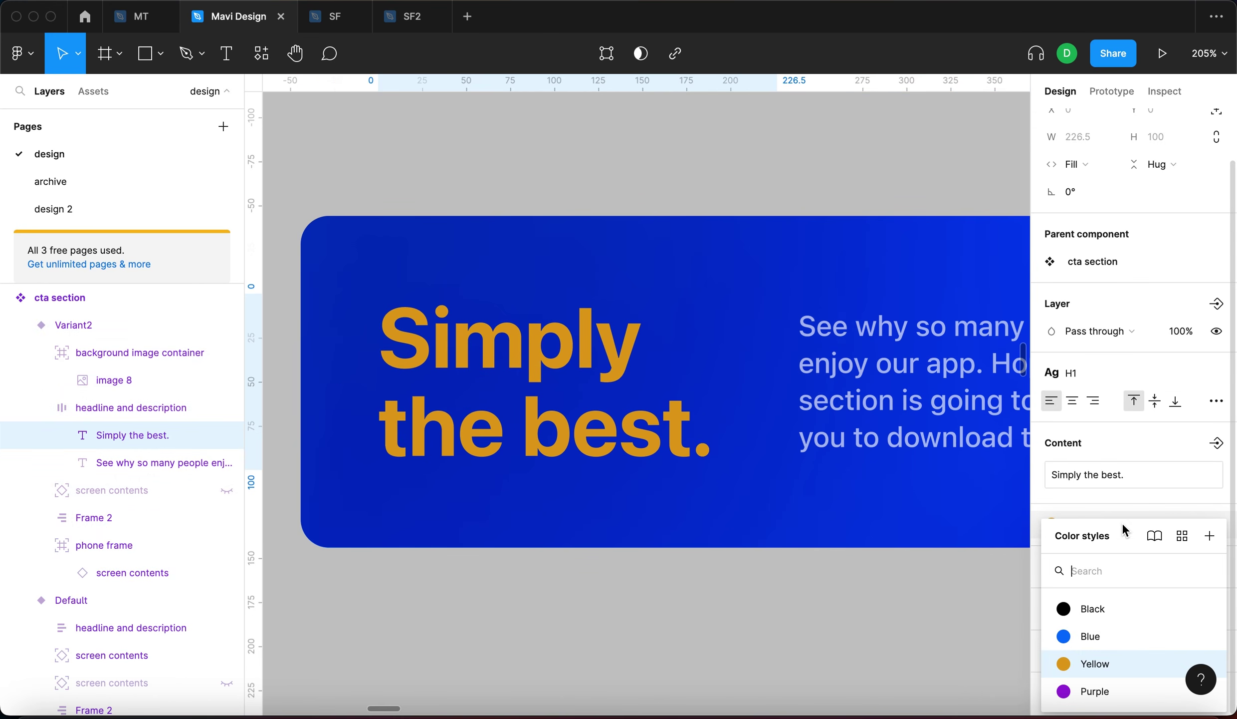
{"action": "left_click", "coordinate": [1093, 637]}
Recolor only the word "best" in Variant2's headline to white.
{"action": "double_click", "coordinate": [681, 428]}
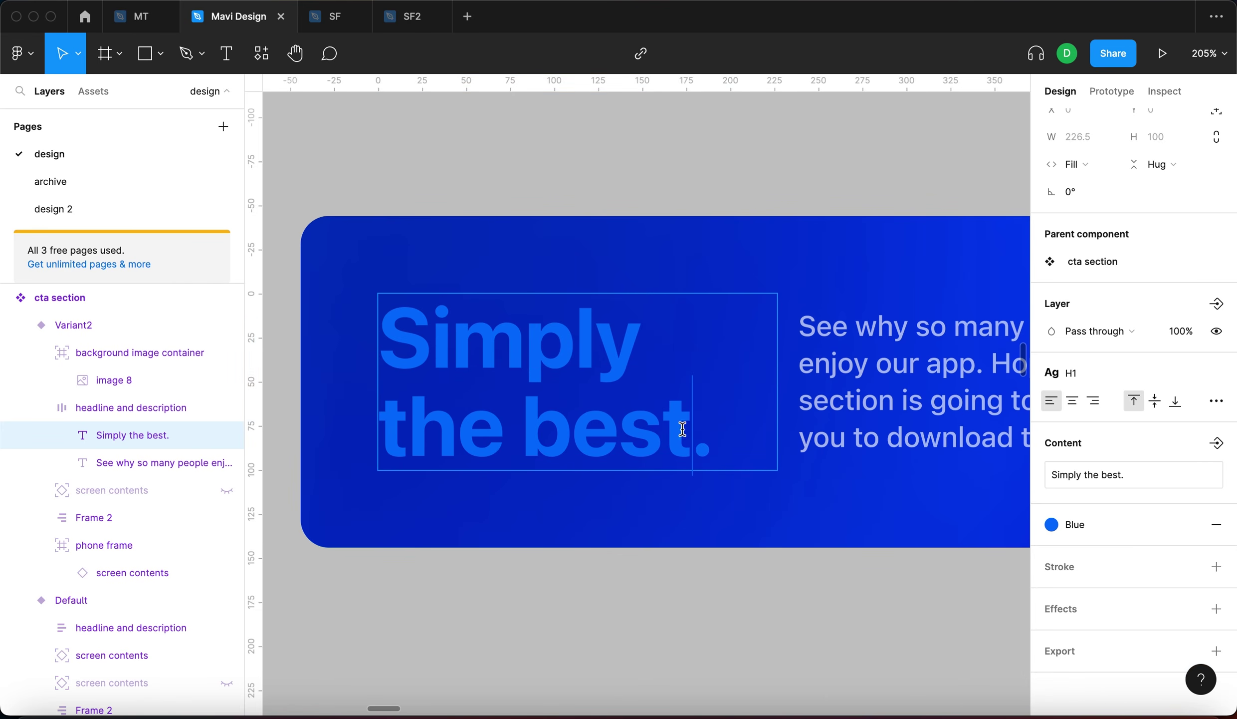
{"action": "left_click_drag", "start_coordinate": [638, 425], "coordinate": [521, 429]}
{"action": "left_click", "coordinate": [1114, 538]}
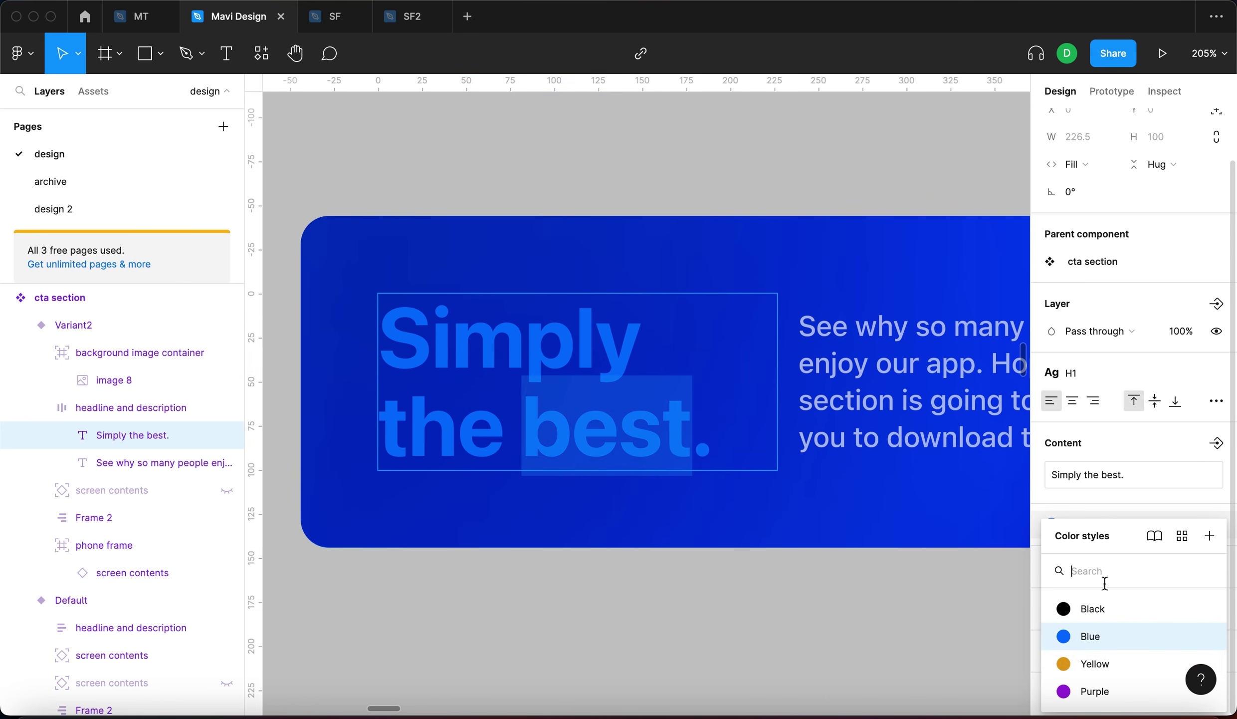
{"action": "left_click", "coordinate": [1114, 507]}
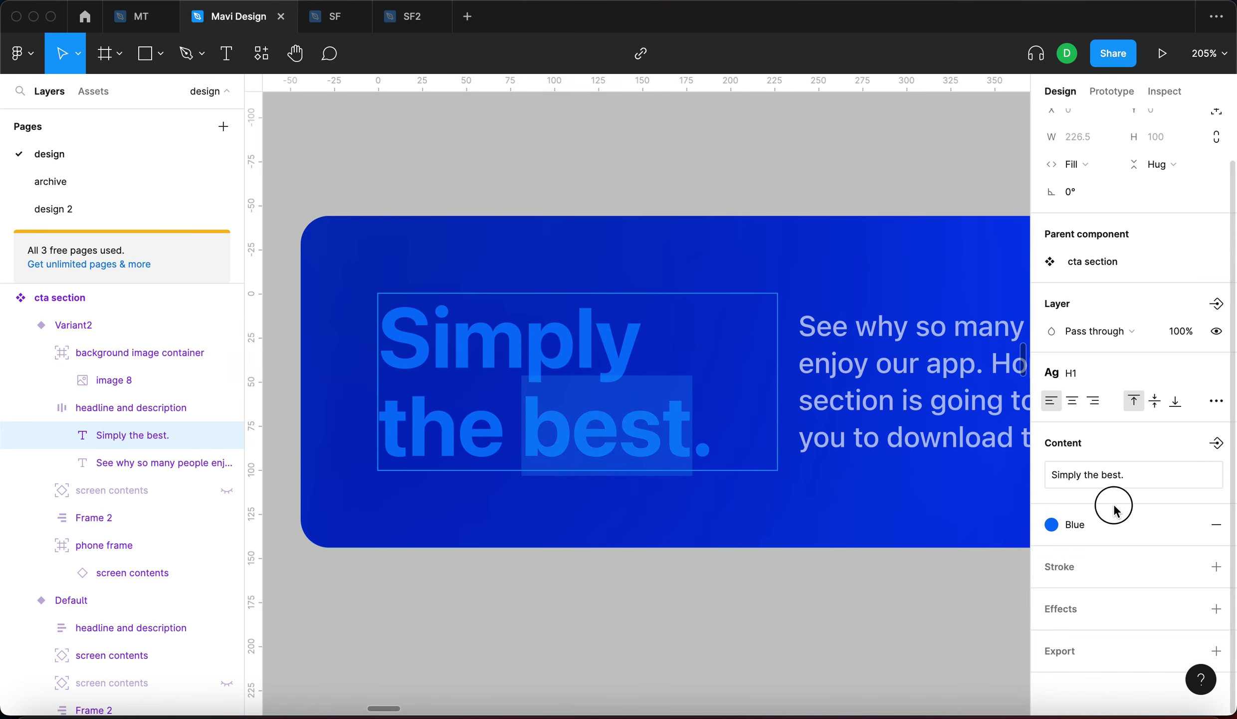
{"action": "left_click", "coordinate": [1190, 525]}
{"action": "left_click", "coordinate": [646, 632]}
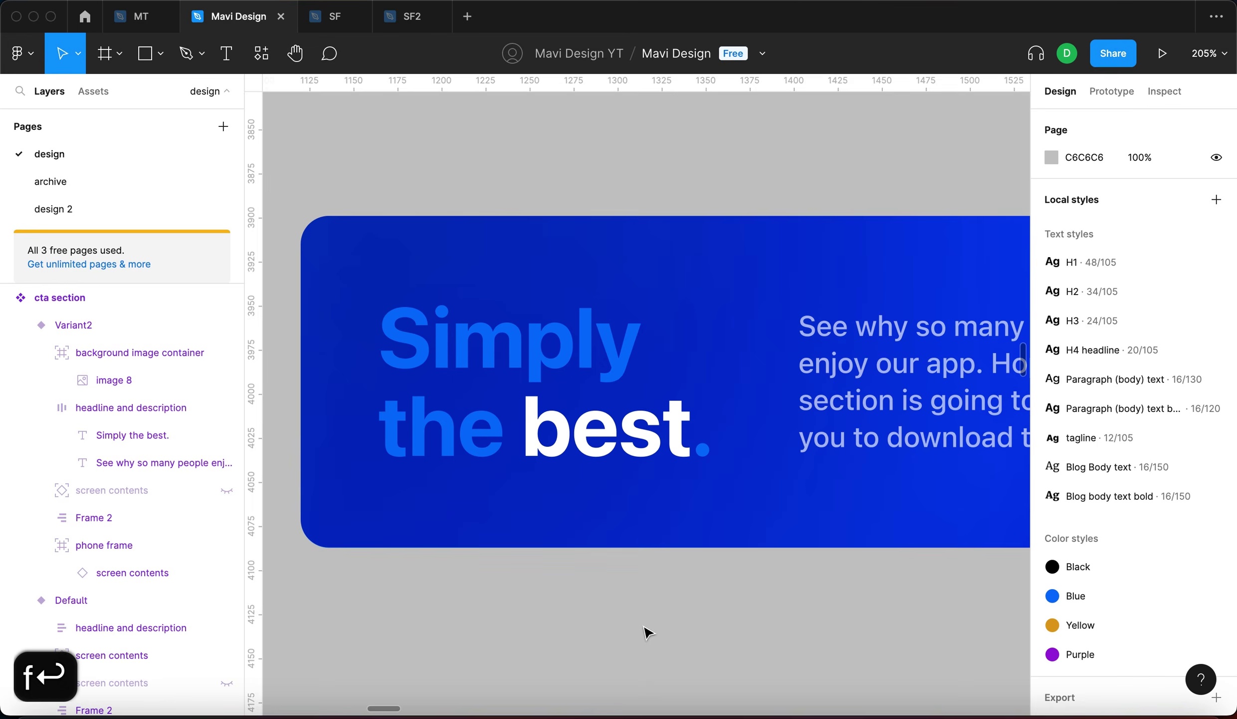
Detach the headline's Blue color style in Variant2 and lighten that blue to about 2E8AFD.
{"action": "scroll", "coordinate": [644, 639], "scroll_direction": "down", "scroll_amount": 5}
{"action": "scroll", "coordinate": [699, 624], "scroll_direction": "up", "scroll_amount": 3}
{"action": "scroll", "coordinate": [563, 497], "scroll_direction": "down", "scroll_amount": 2}
{"action": "scroll", "coordinate": [640, 456], "scroll_direction": "up", "scroll_amount": 1}
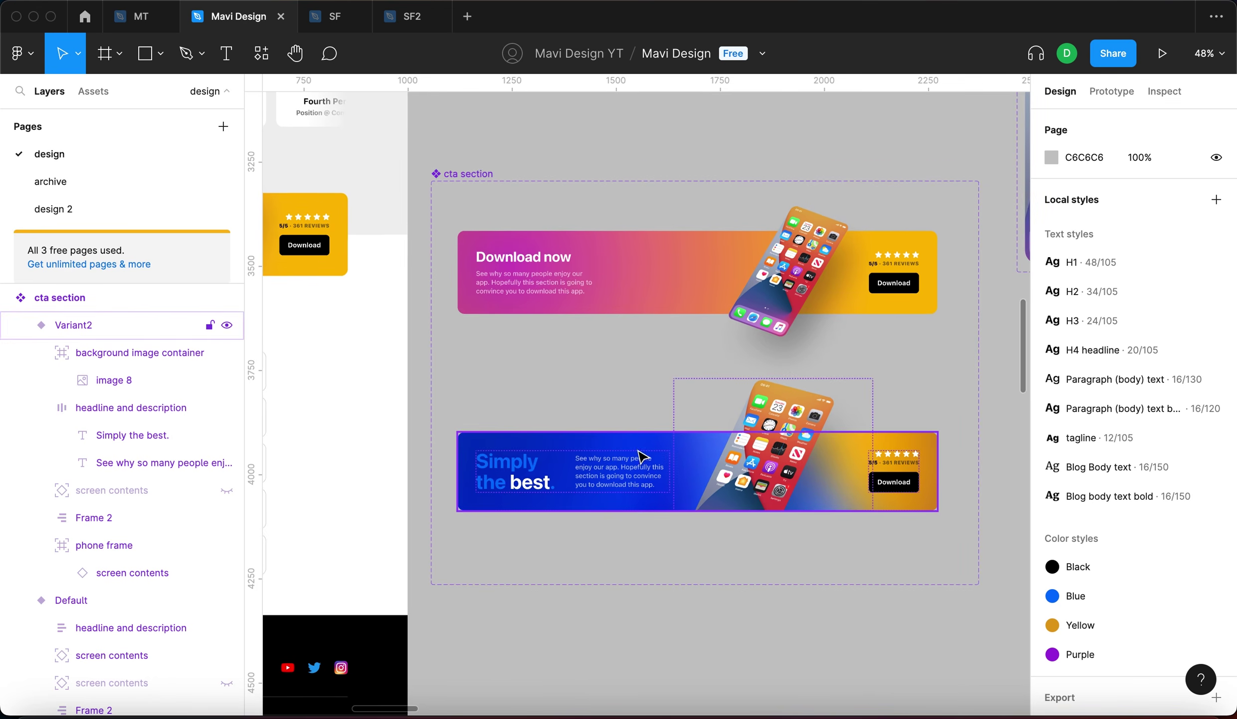
{"action": "left_click", "coordinate": [561, 494], "text": "super"}
{"action": "scroll", "coordinate": [561, 494], "scroll_direction": "up", "scroll_amount": 5}
{"action": "scroll", "coordinate": [1148, 540], "scroll_direction": "down", "scroll_amount": 4}
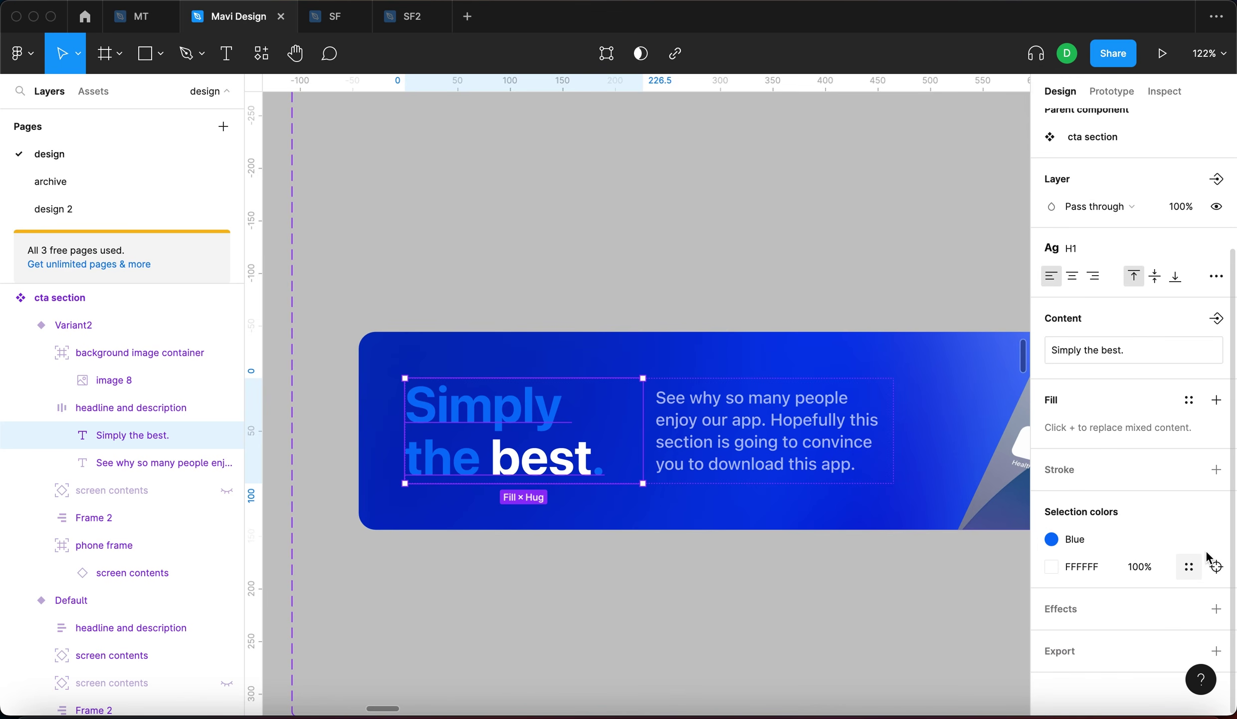
{"action": "left_click", "coordinate": [1052, 539]}
{"action": "left_click", "coordinate": [980, 286]}
{"action": "mouse_move", "coordinate": [996, 286]}
{"action": "left_mouse_down"}
{"action": "mouse_move", "coordinate": [897, 285]}
{"action": "mouse_move", "coordinate": [1005, 295]}
{"action": "left_mouse_up"}
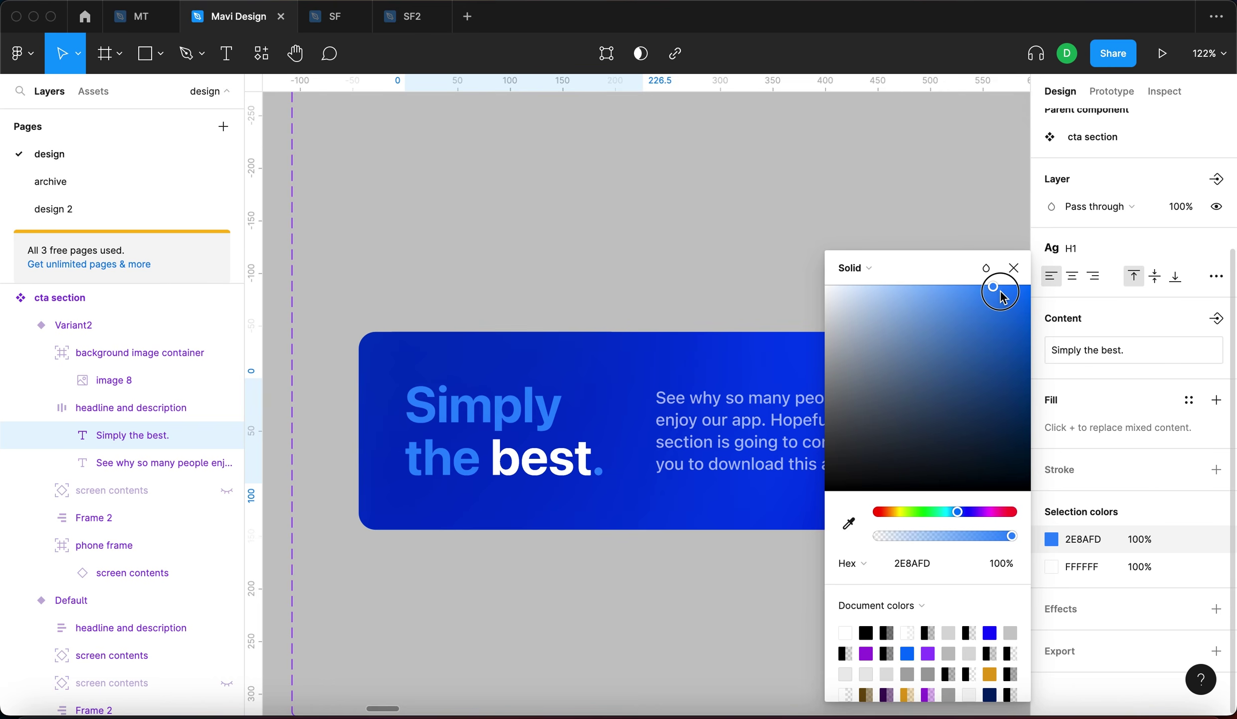
Sample the headline's light blue, 348EFF, as the fill of Variant2's description text.
{"action": "key", "text": "Tab"}
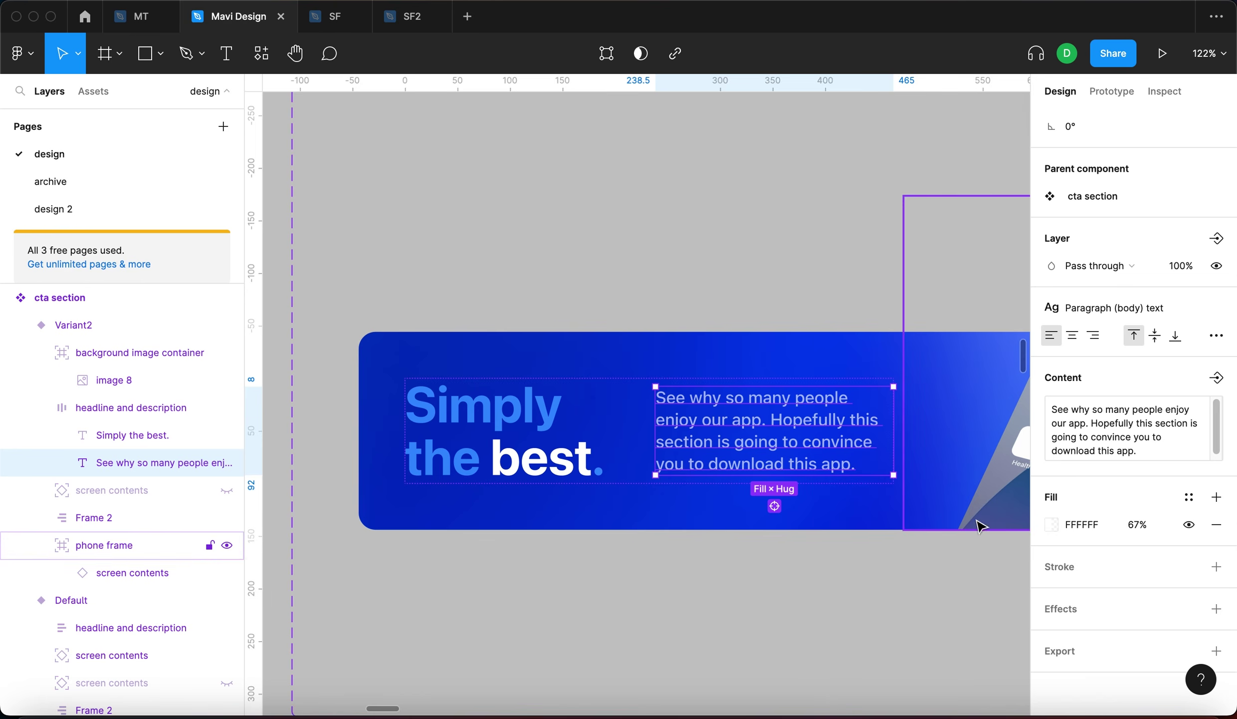
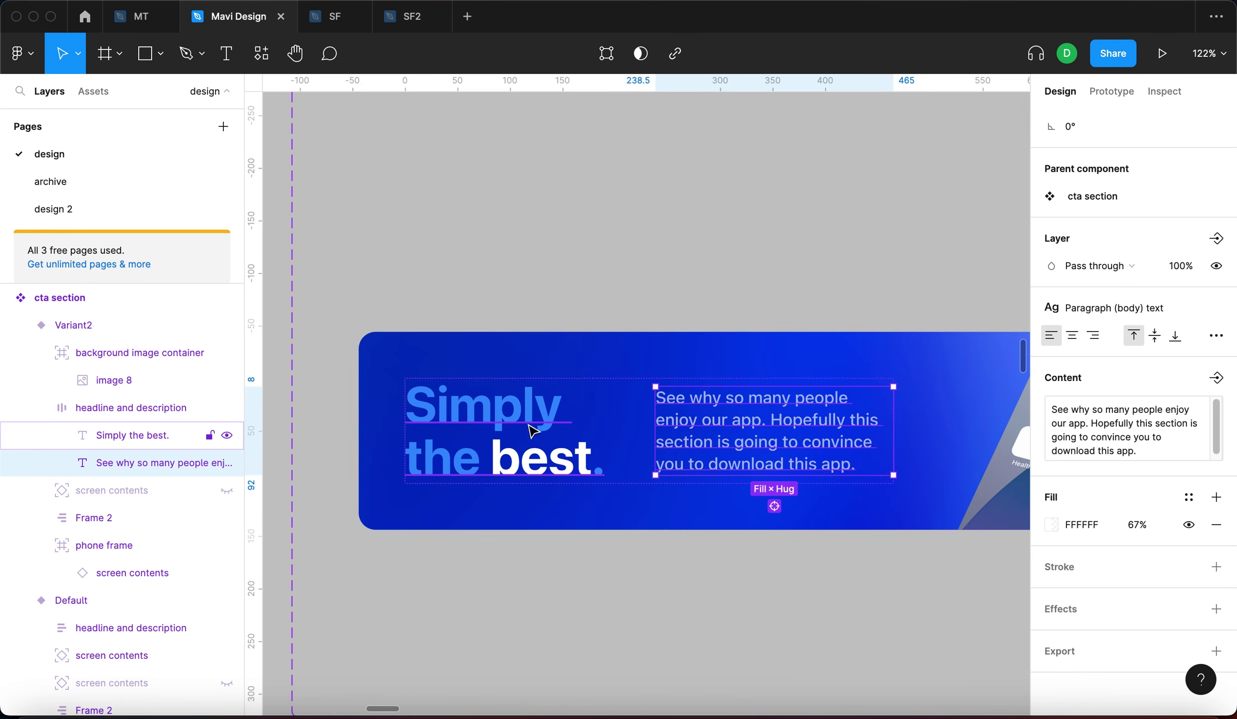
{"action": "scroll", "coordinate": [470, 417], "scroll_direction": "up", "scroll_amount": 5}
{"action": "key", "text": "i"}
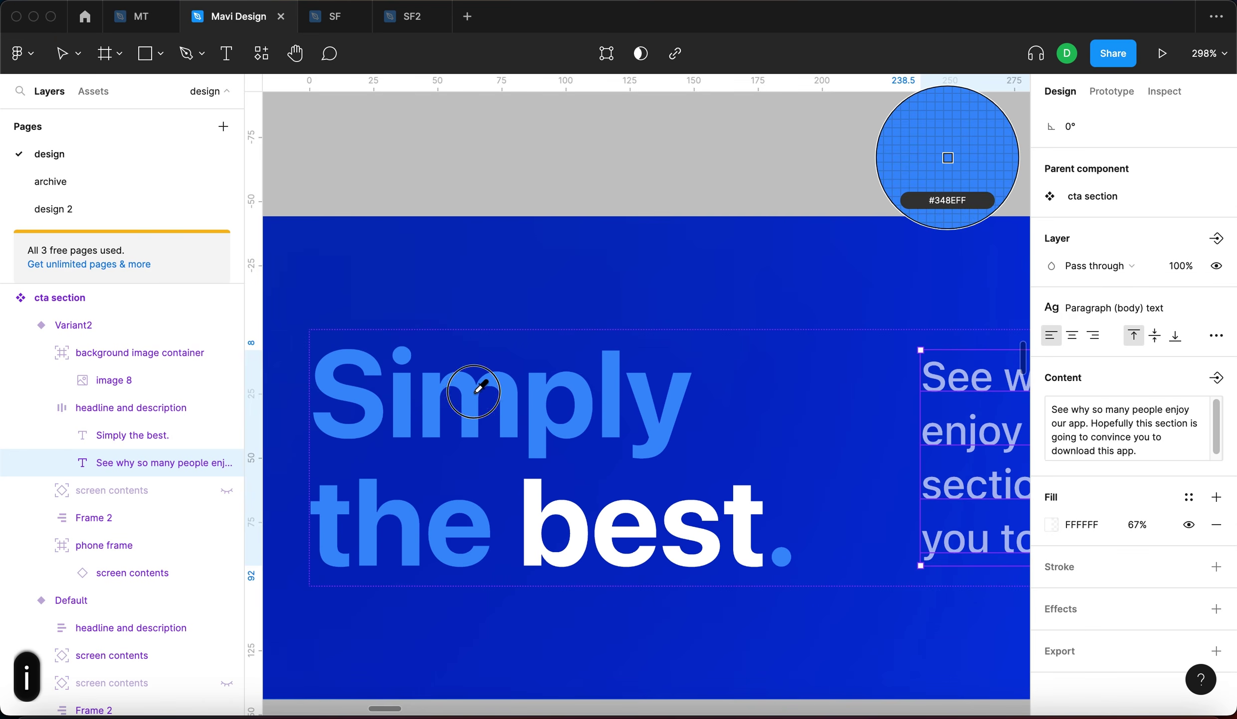
{"action": "key", "text": "Escape"}
{"action": "scroll", "coordinate": [676, 395], "scroll_direction": "right", "scroll_amount": 5}
{"action": "scroll", "coordinate": [740, 511], "scroll_direction": "down", "scroll_amount": 10}
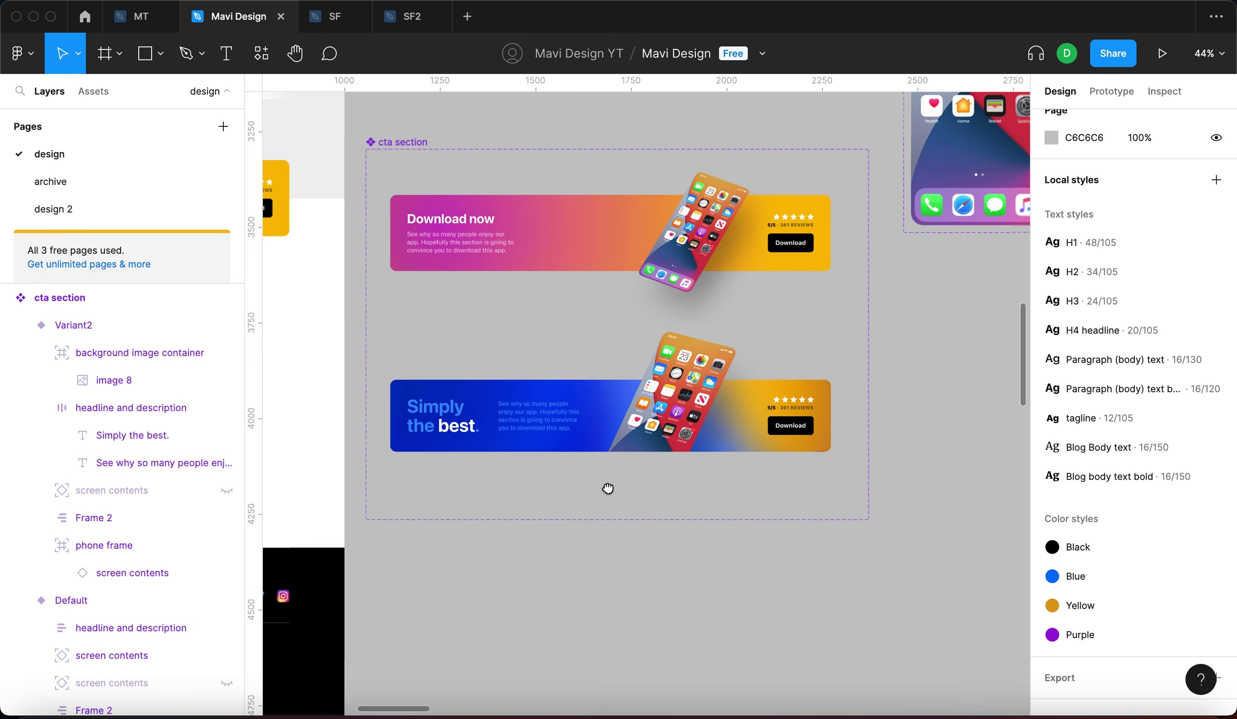
Lighten the fill of Variant2's description text to about 95C4FF.
{"action": "left_click", "coordinate": [558, 427]}
{"action": "scroll", "coordinate": [557, 427], "scroll_direction": "up", "scroll_amount": 5}
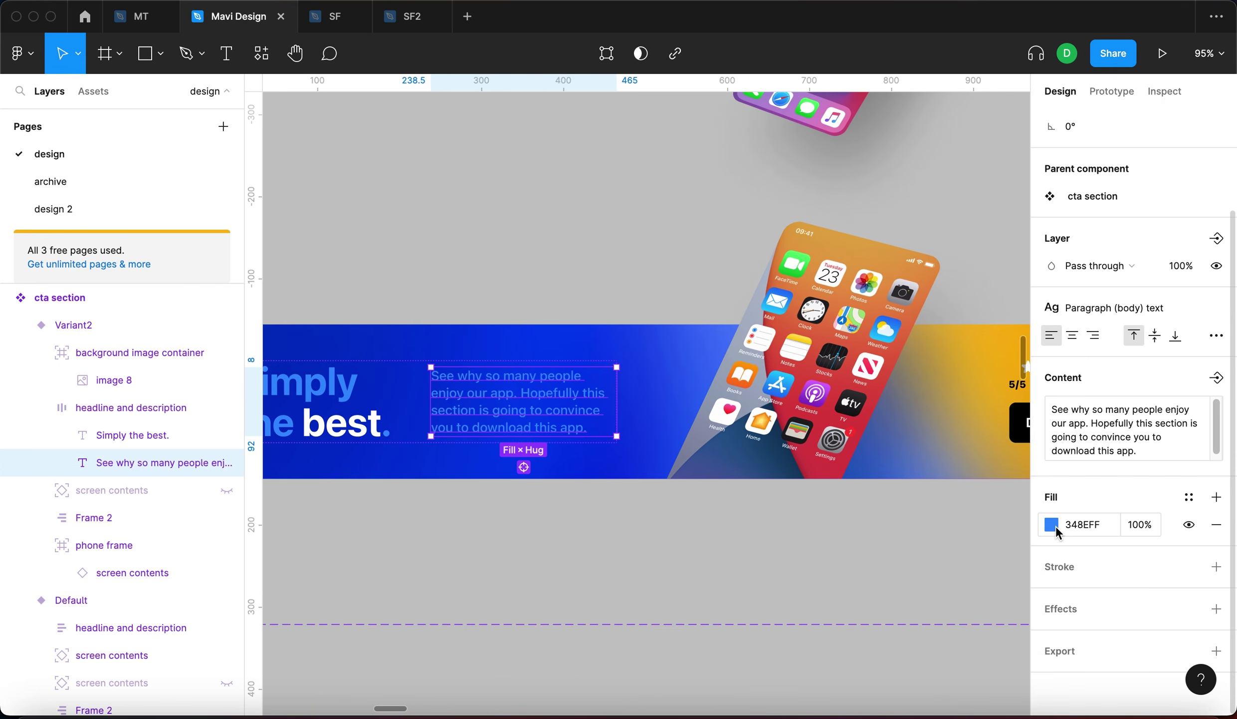
{"action": "left_click", "coordinate": [1052, 524]}
{"action": "left_click", "coordinate": [923, 286]}
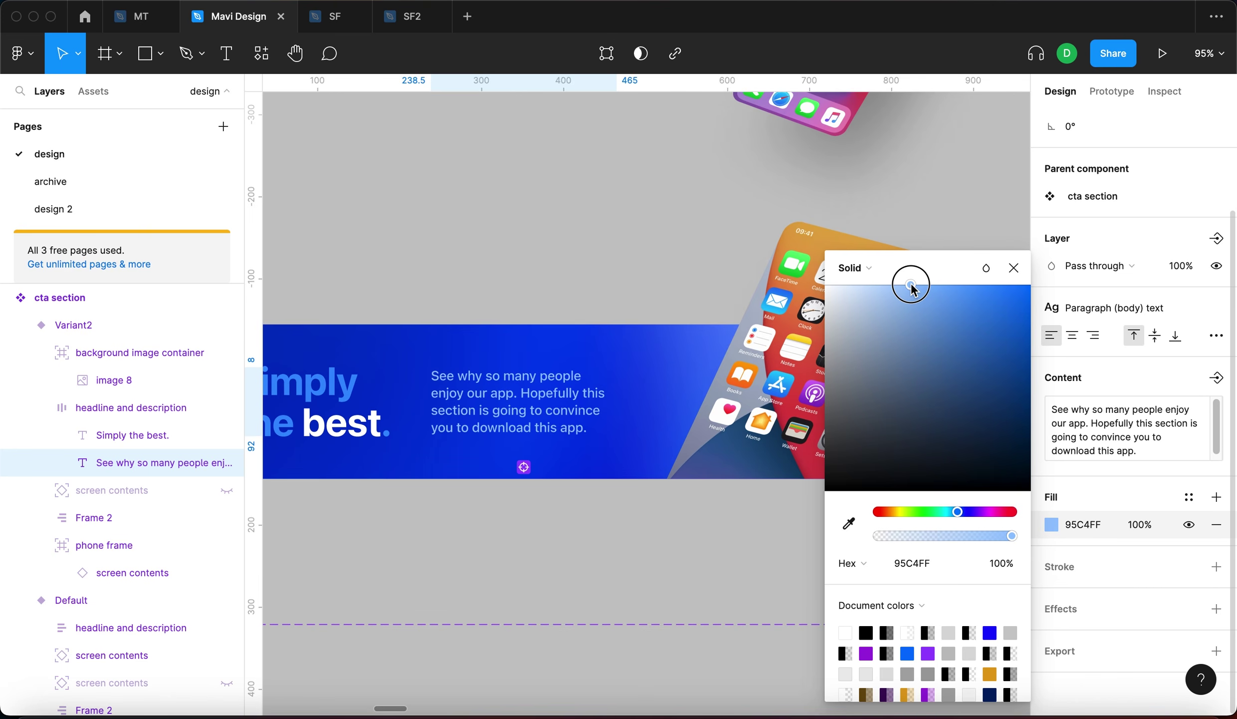
{"action": "left_click", "coordinate": [1014, 268]}
Scale up Variant2's background image proportionally to about 2229 px wide.
{"action": "scroll", "coordinate": [395, 268], "scroll_direction": "down", "scroll_amount": 5}
{"action": "left_click", "coordinate": [624, 317]}
{"action": "scroll", "coordinate": [624, 318], "scroll_direction": "up", "scroll_amount": 5}
{"action": "double_click", "coordinate": [654, 327]}
{"action": "scroll", "coordinate": [654, 327], "scroll_direction": "down", "scroll_amount": 5}
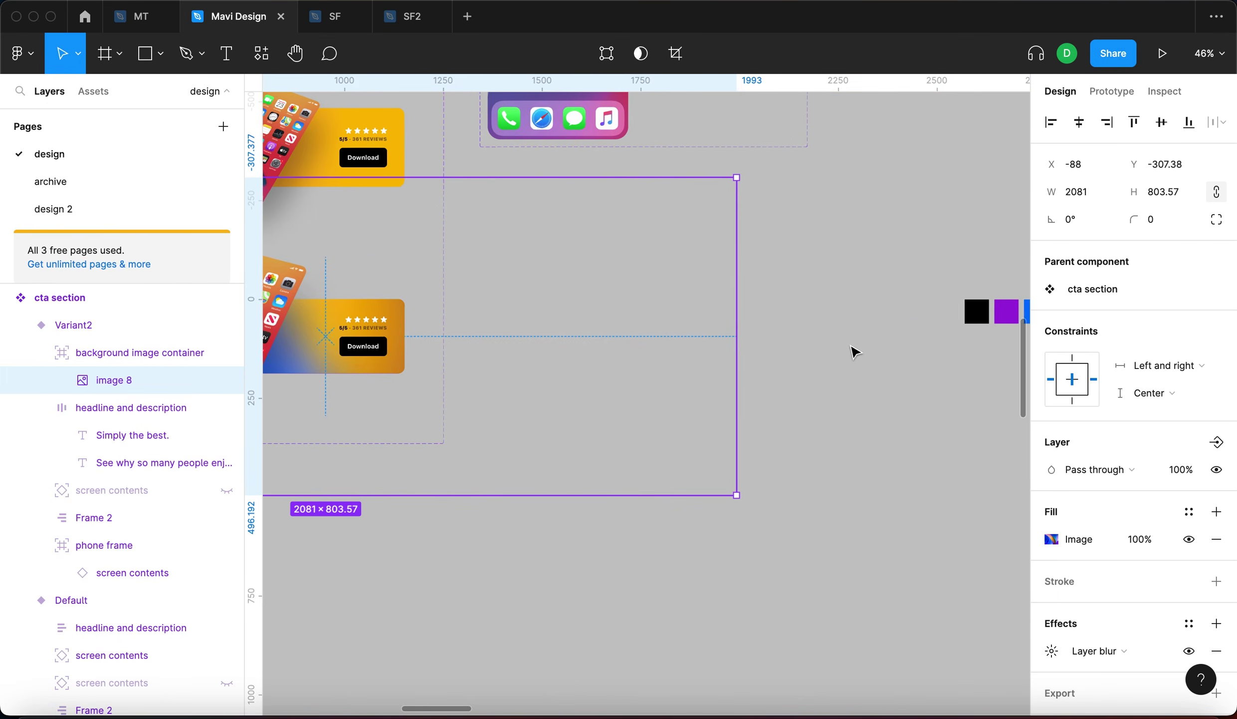
{"action": "key", "text": "k"}
{"action": "mouse_move", "coordinate": [737, 367]}
{"action": "left_mouse_down"}
{"action": "mouse_move", "coordinate": [771, 365]}
{"action": "mouse_move", "coordinate": [746, 368]}
{"action": "left_mouse_up"}
{"action": "scroll", "coordinate": [553, 363], "scroll_direction": "up", "scroll_amount": 3}
{"action": "scroll", "coordinate": [553, 363], "scroll_direction": "down", "scroll_amount": 3}
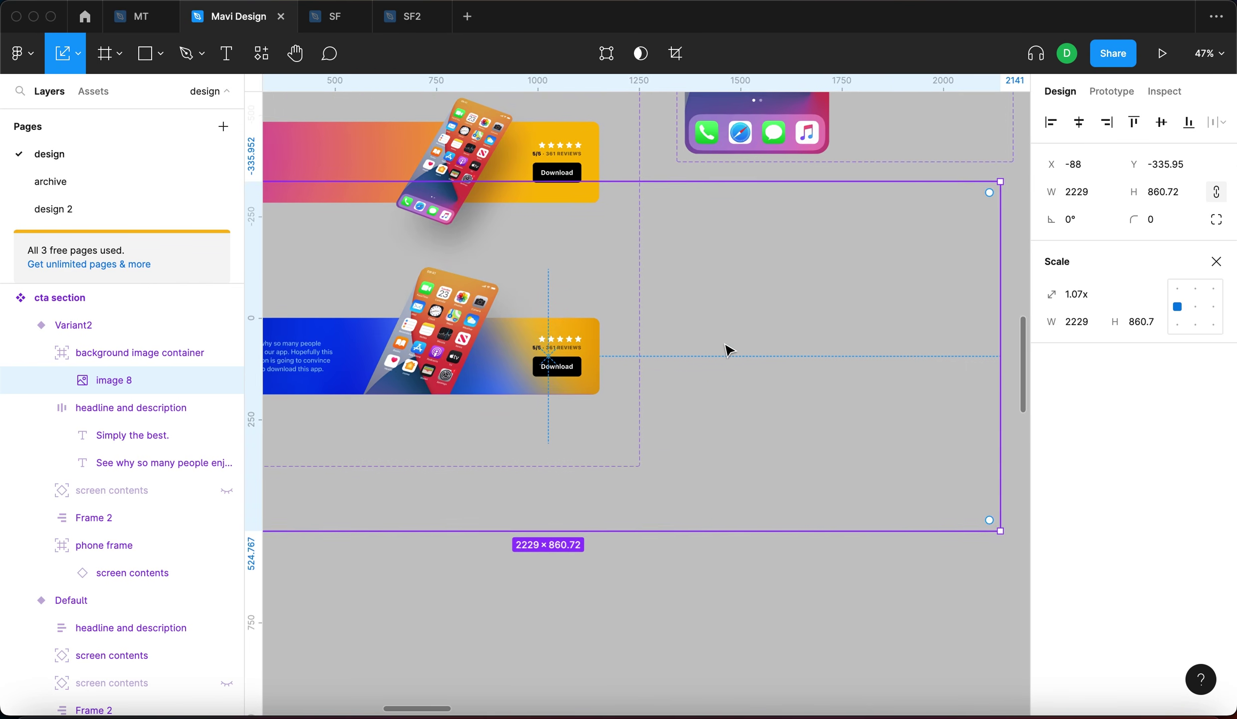
{"action": "left_click_drag", "start_coordinate": [895, 342], "coordinate": [876, 367]}
{"action": "key", "text": "Escape"}
Raise the opacity of the second drop shadow on Variant2's phone.
{"action": "scroll", "coordinate": [450, 371], "scroll_direction": "up", "scroll_amount": 6}
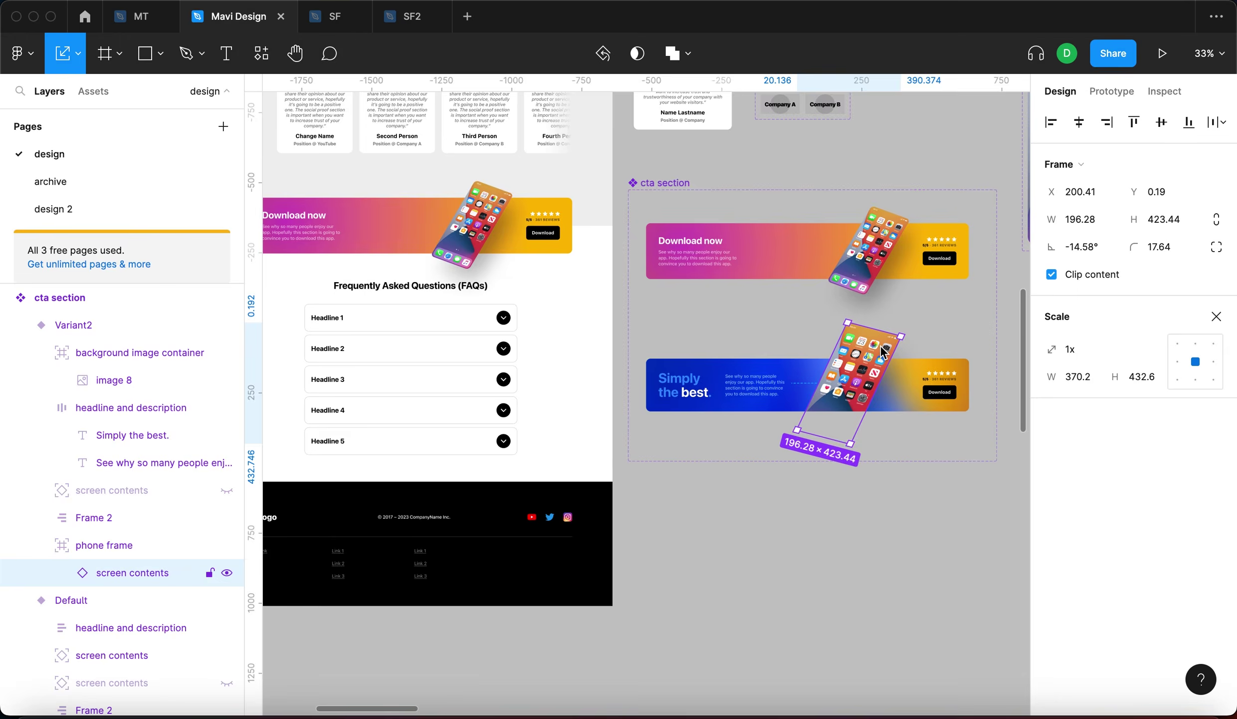
{"action": "scroll", "coordinate": [815, 382], "scroll_direction": "up", "scroll_amount": 5}
{"action": "scroll", "coordinate": [1100, 554], "scroll_direction": "down", "scroll_amount": 5}
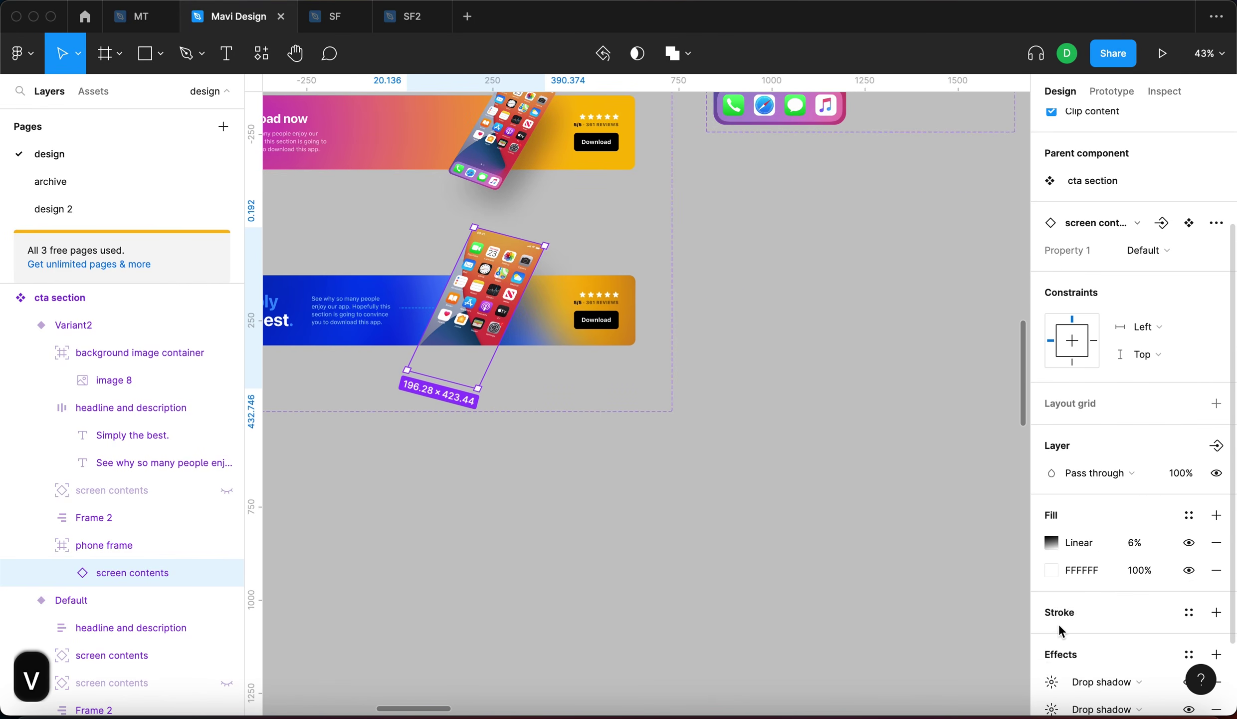
{"action": "left_click", "coordinate": [1189, 612]}
{"action": "left_click", "coordinate": [1052, 612]}
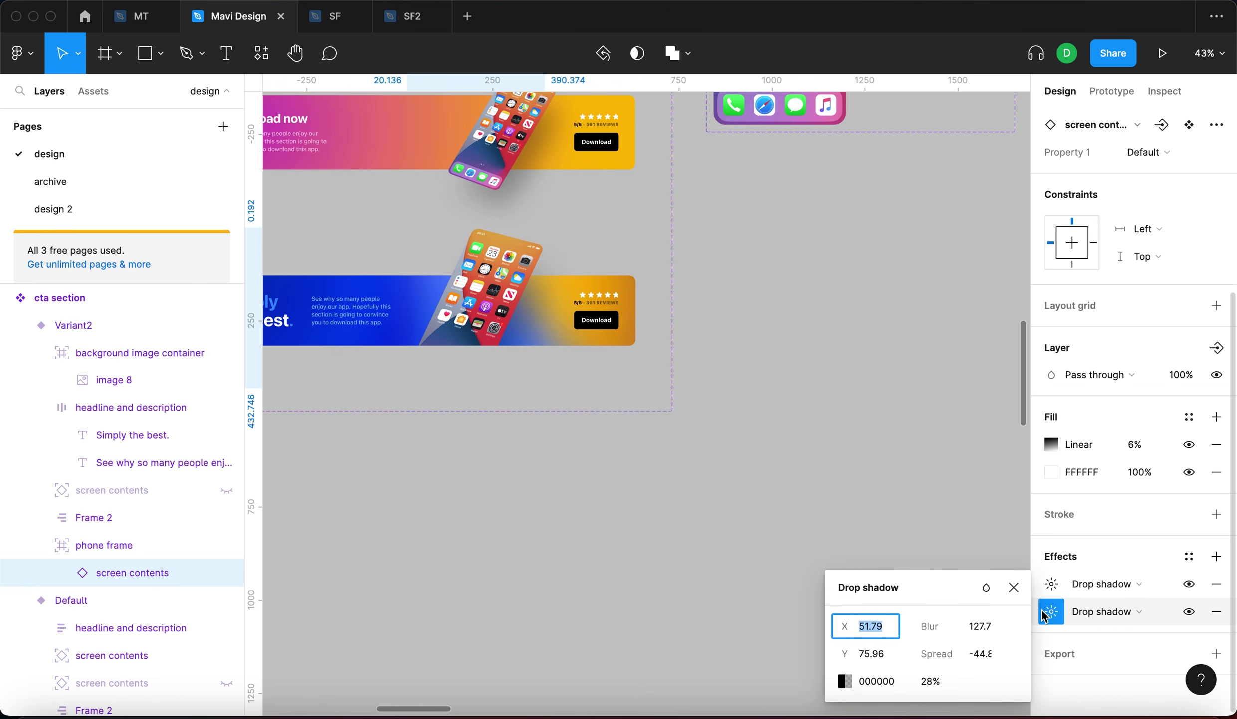
{"action": "left_click", "coordinate": [922, 689]}
{"action": "key", "text": "shift+Up"}
{"action": "key", "text": "shift+Up"}
{"action": "key", "text": "shift+Up"}
{"action": "key", "text": "shift+Up"}
{"action": "key", "text": "shift+Up"}
{"action": "key", "text": "shift+Up"}
{"action": "key", "text": "shift+Up"}
{"action": "key", "text": "shift+Up"}
{"action": "key", "text": "shift+Down"}
{"action": "key", "text": "shift+Up"}
Reduce the spread and increase the blur of the phone's second drop shadow.
{"action": "left_click", "coordinate": [981, 653]}
{"action": "key", "text": "shift+Down"}
{"action": "left_click", "coordinate": [981, 626]}
{"action": "key", "text": "shift+Up"}
{"action": "key", "text": "shift+Up"}
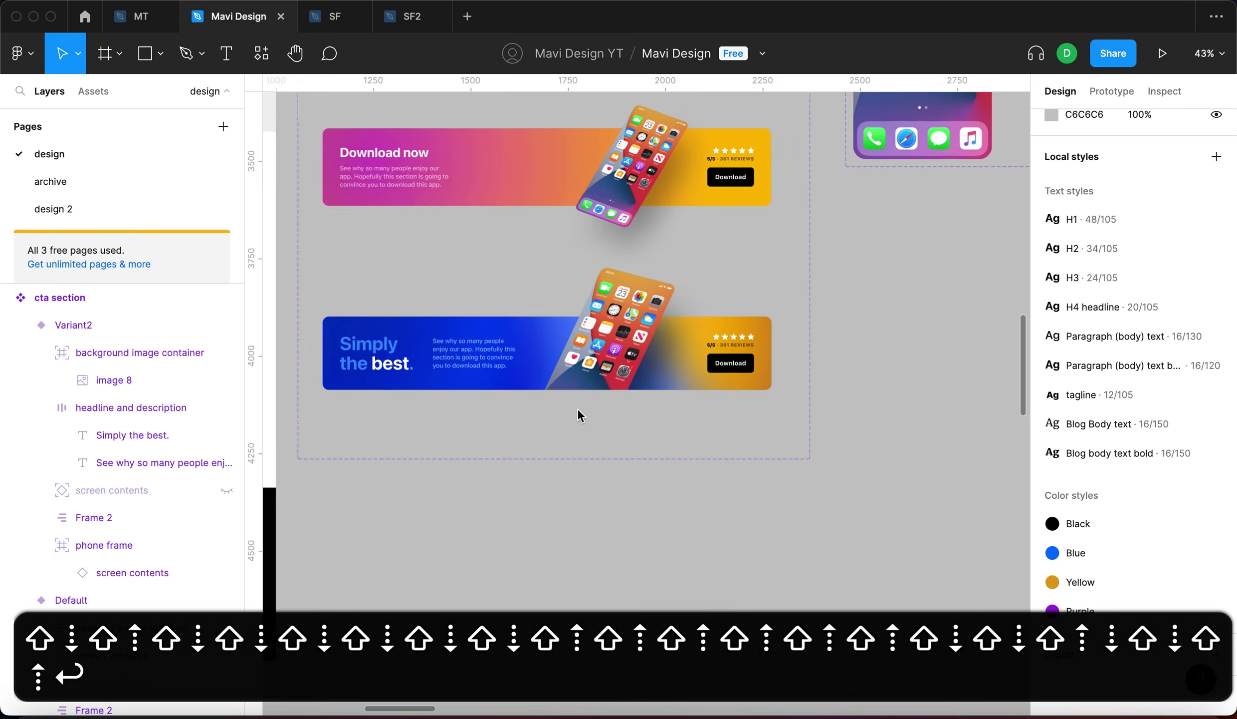
{"action": "scroll", "coordinate": [578, 408], "scroll_direction": "up", "scroll_amount": 3}
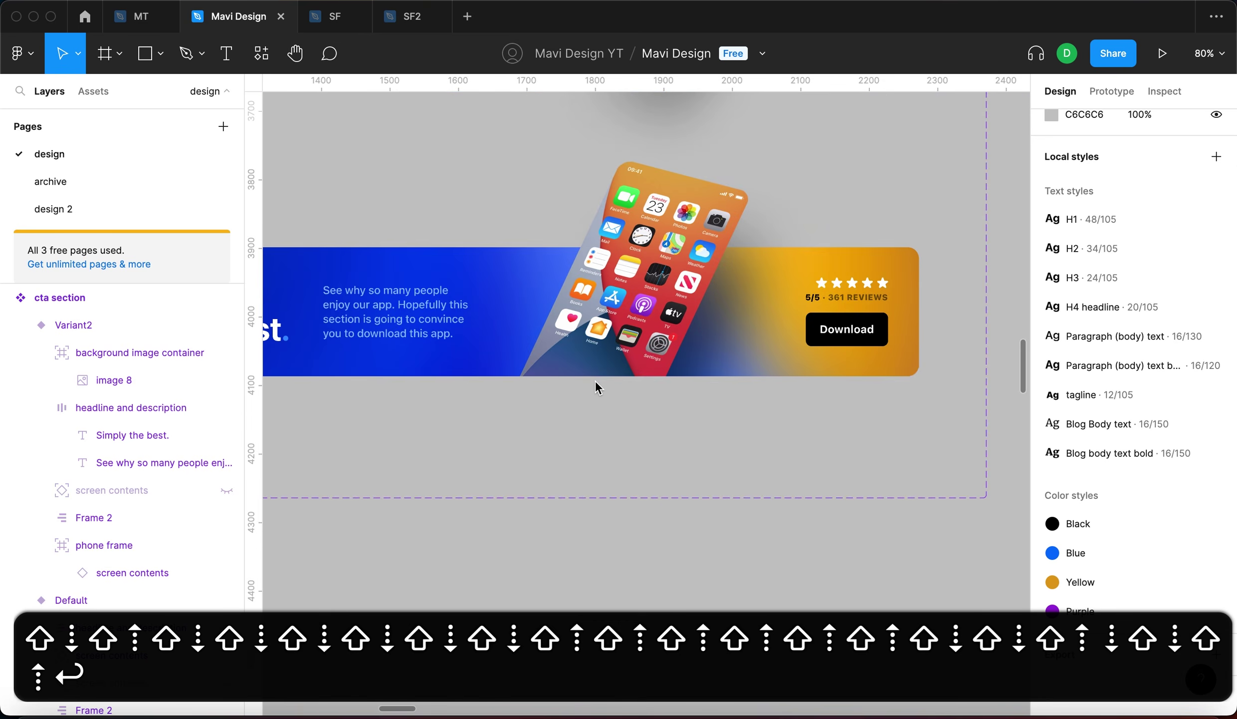
Add an inner shadow in white, FFFFFF, to the phone's screen contents in Variant2.
{"action": "scroll", "coordinate": [624, 374], "scroll_direction": "left", "scroll_amount": 5}
{"action": "scroll", "coordinate": [624, 374], "scroll_direction": "up", "scroll_amount": 3}
{"action": "left_click", "coordinate": [794, 305], "text": "super"}
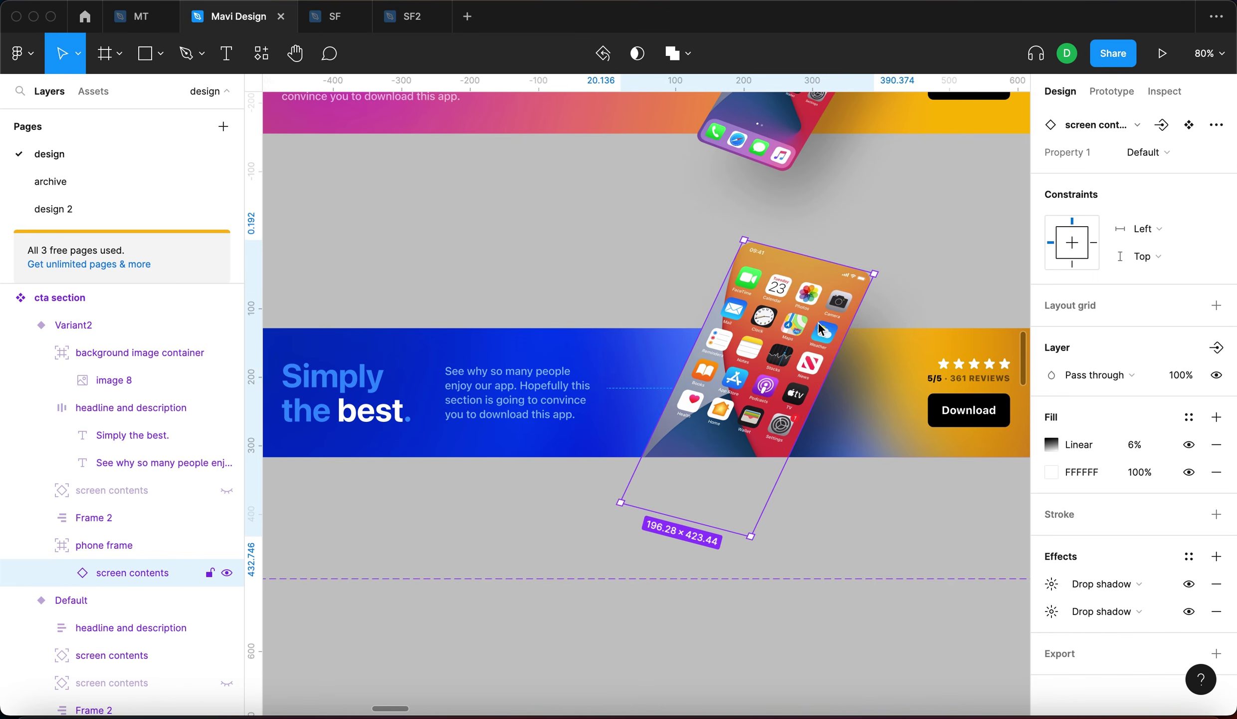
{"action": "left_click", "coordinate": [1217, 556]}
{"action": "left_click", "coordinate": [1140, 583]}
{"action": "left_click", "coordinate": [1137, 561]}
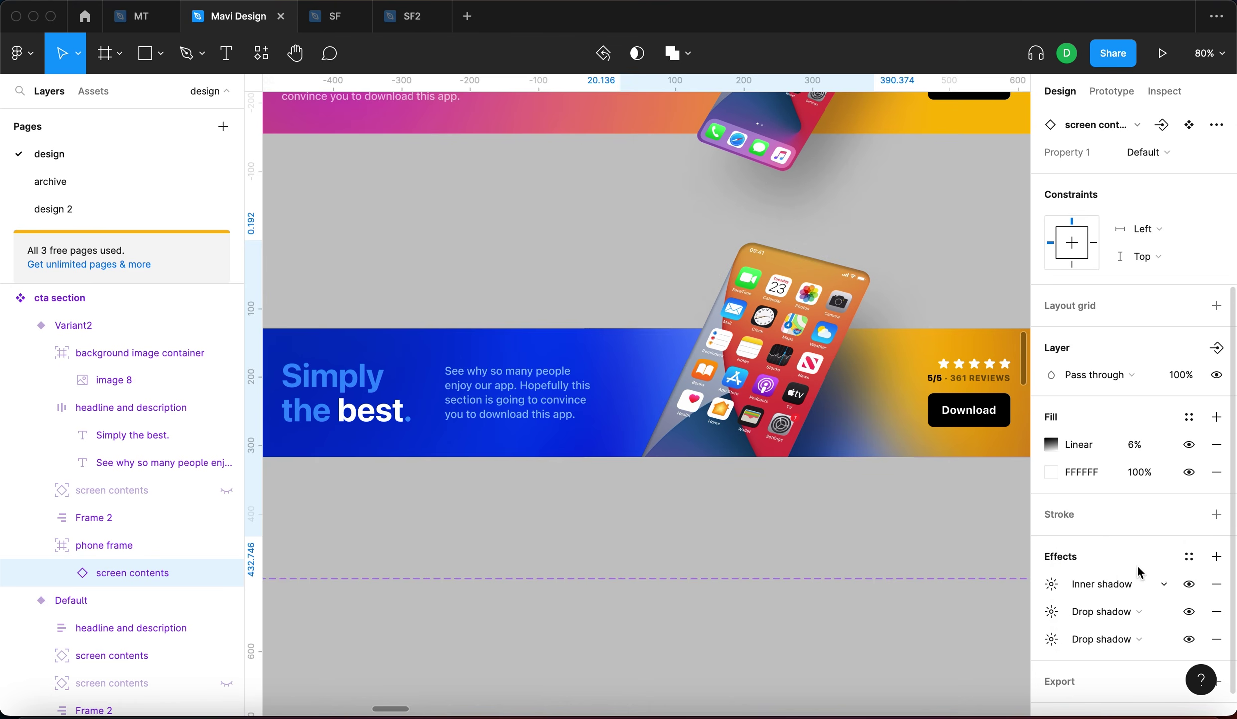
{"action": "left_click", "coordinate": [1051, 583]}
{"action": "left_click", "coordinate": [892, 630]}
{"action": "left_click", "coordinate": [873, 681]}
{"action": "type", "text": "f"}
{"action": "key", "text": "Return"}
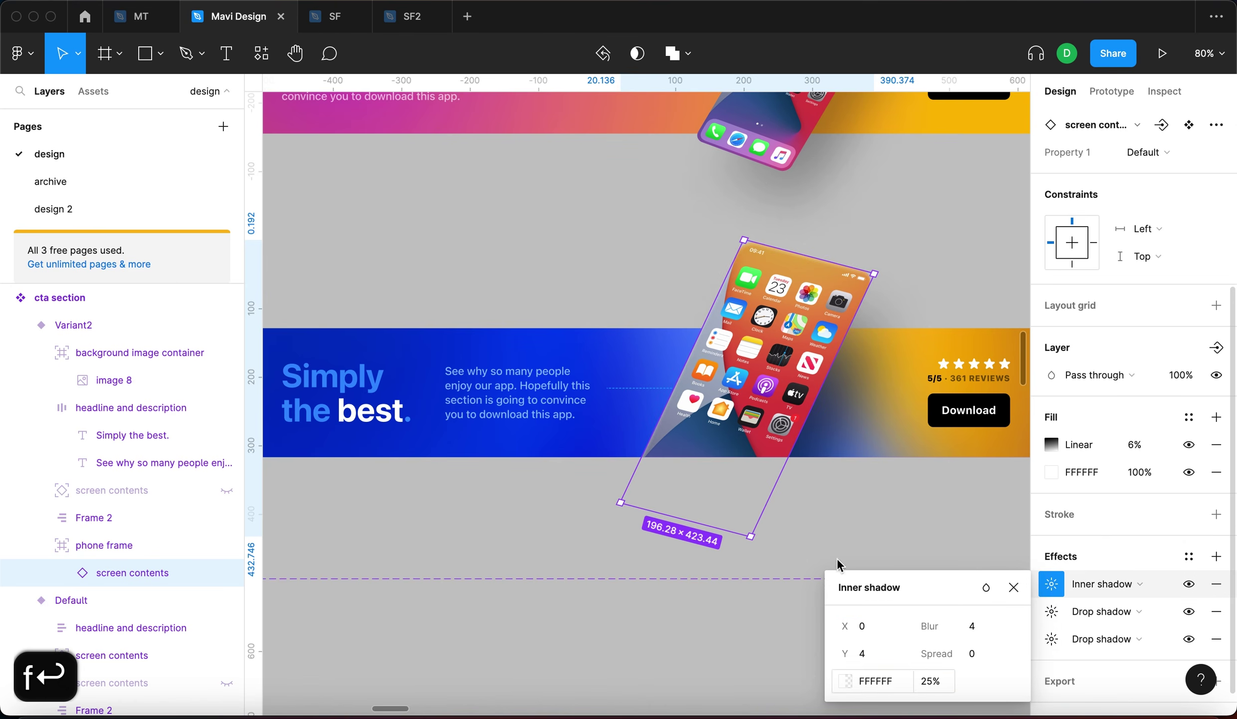
Offset the phone's inner shadow to X 30 and Y 44, with a blur of 54.
{"action": "scroll", "coordinate": [791, 267], "scroll_direction": "up", "scroll_amount": 10}
{"action": "scroll", "coordinate": [721, 358], "scroll_direction": "down", "scroll_amount": 5}
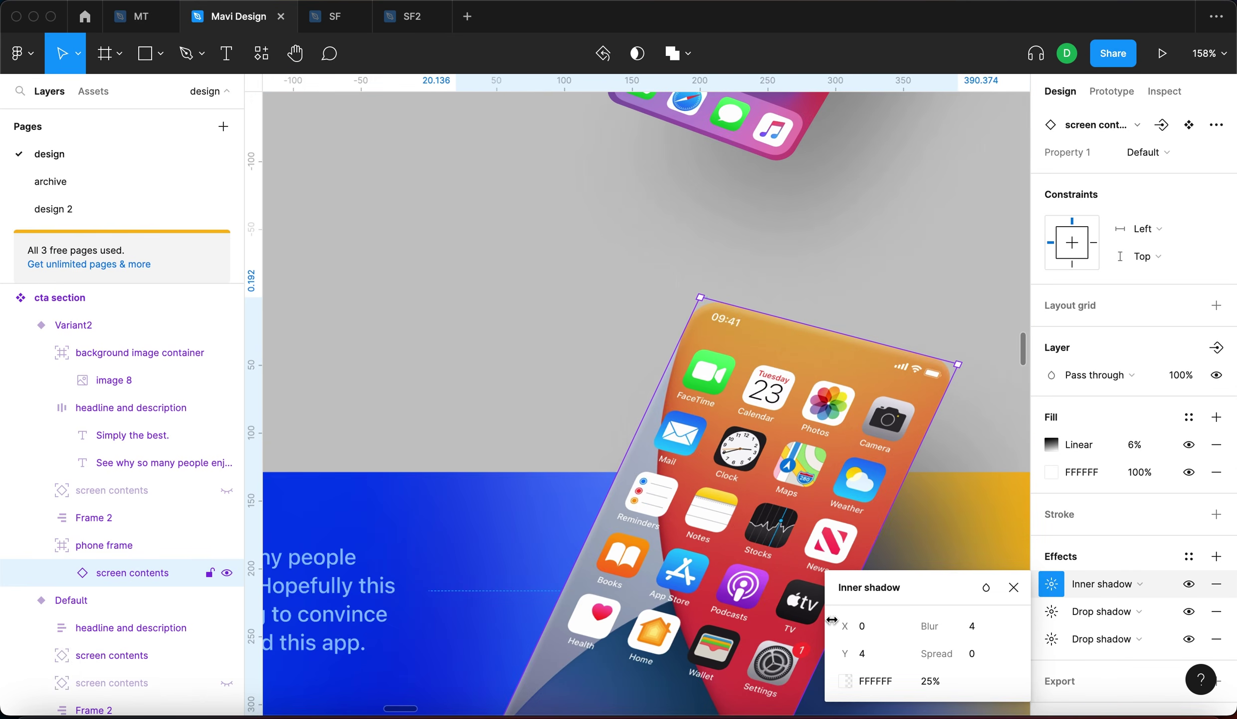
{"action": "key", "text": "shift+Up"}
{"action": "key", "text": "shift+Up"}
{"action": "key", "text": "shift+Up"}
{"action": "scroll", "coordinate": [579, 372], "scroll_direction": "down", "scroll_amount": 5}
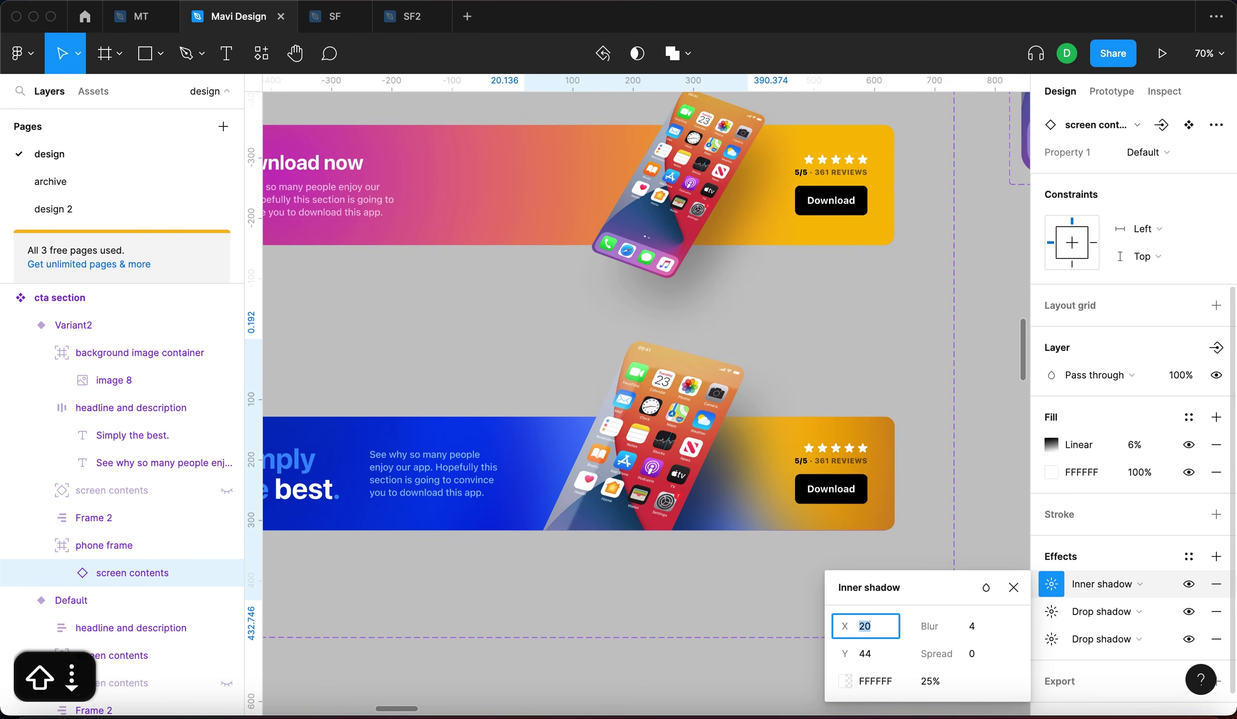
{"action": "key", "text": "shift+Up"}
{"action": "key", "text": "shift+Up"}
{"action": "key", "text": "shift+Up"}
{"action": "key", "text": "shift+Up"}
{"action": "key", "text": "shift+Up"}
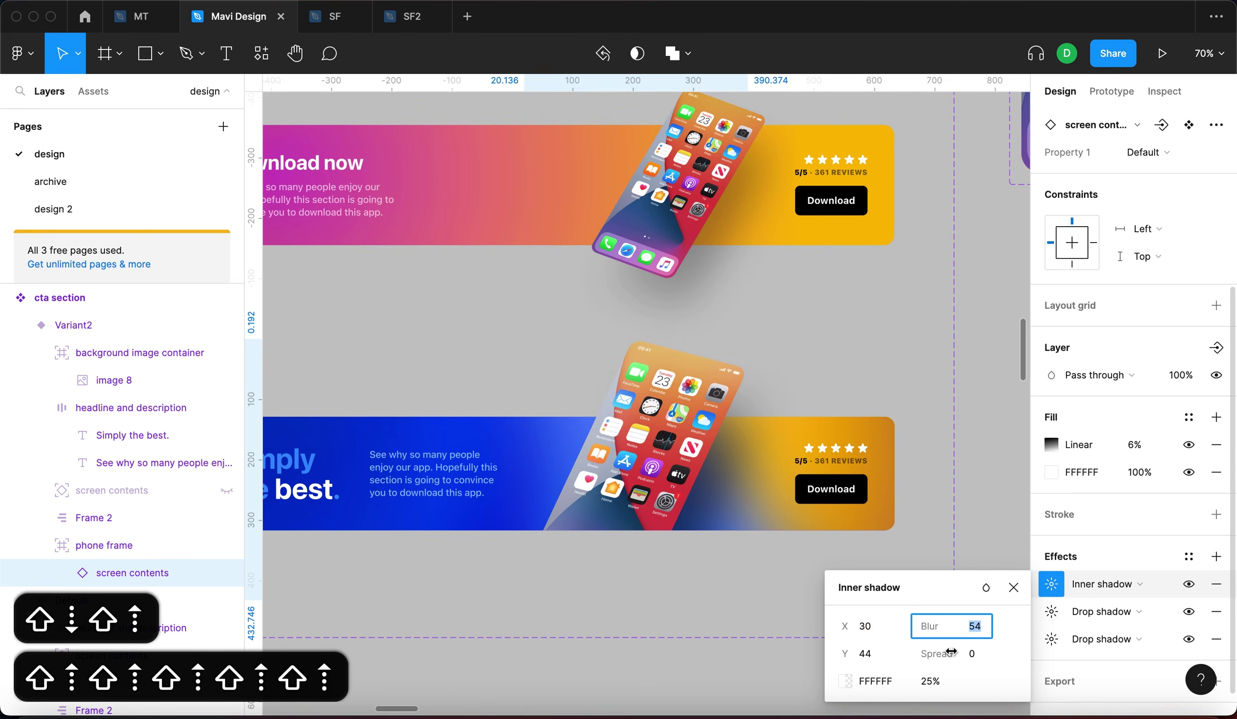
Set the phone's inner shadow to 45% opacity and a blur of 84.
{"action": "left_click", "coordinate": [929, 679]}
{"action": "key", "text": "shift+Up"}
{"action": "key", "text": "shift+Up"}
{"action": "left_click", "coordinate": [972, 628]}
{"action": "key", "text": "shift+Up"}
{"action": "key", "text": "shift+Up"}
{"action": "key", "text": "shift+Up"}
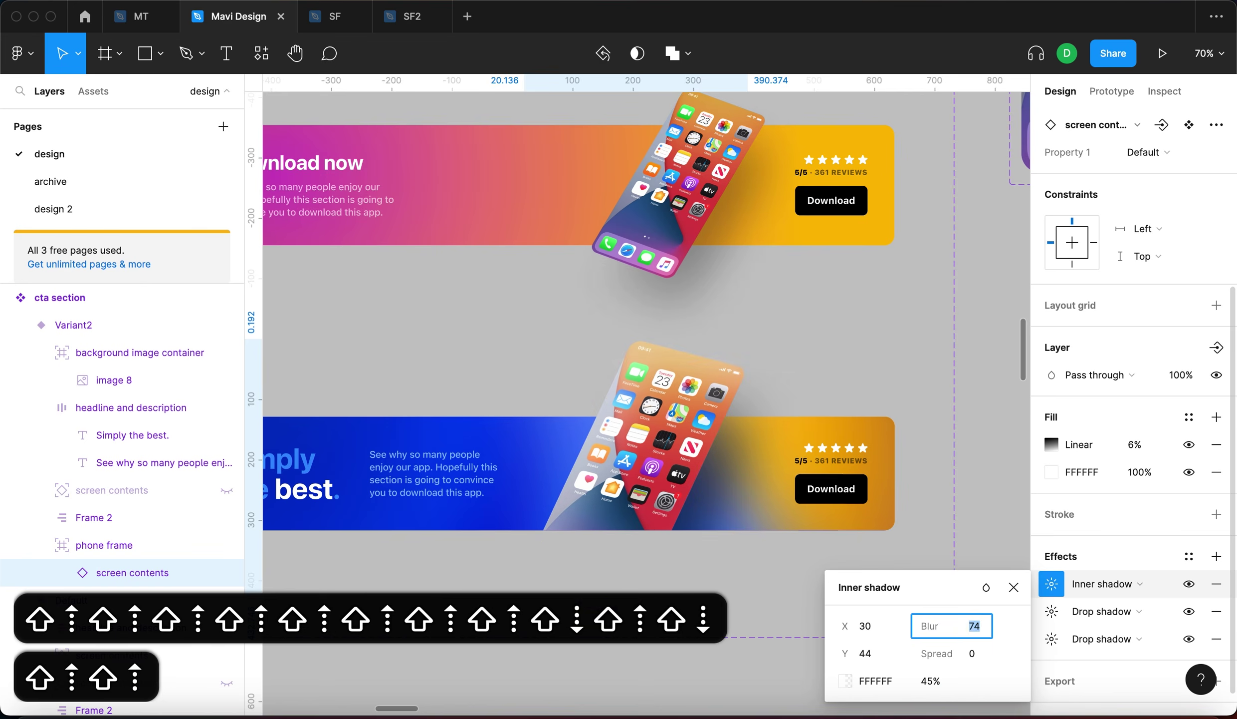
Set the spread of the phone's inner shadow to -20.
{"action": "left_click", "coordinate": [973, 653]}
{"action": "key", "text": "shift+Down"}
{"action": "key", "text": "shift+Down"}
{"action": "key", "text": "shift+Up"}
{"action": "key", "text": "shift+Up"}
{"action": "key", "text": "shift+Up"}
{"action": "key", "text": "shift+Down"}
{"action": "key", "text": "shift+Down"}
{"action": "key", "text": "shift+Down"}
{"action": "key", "text": "shift+Up"}
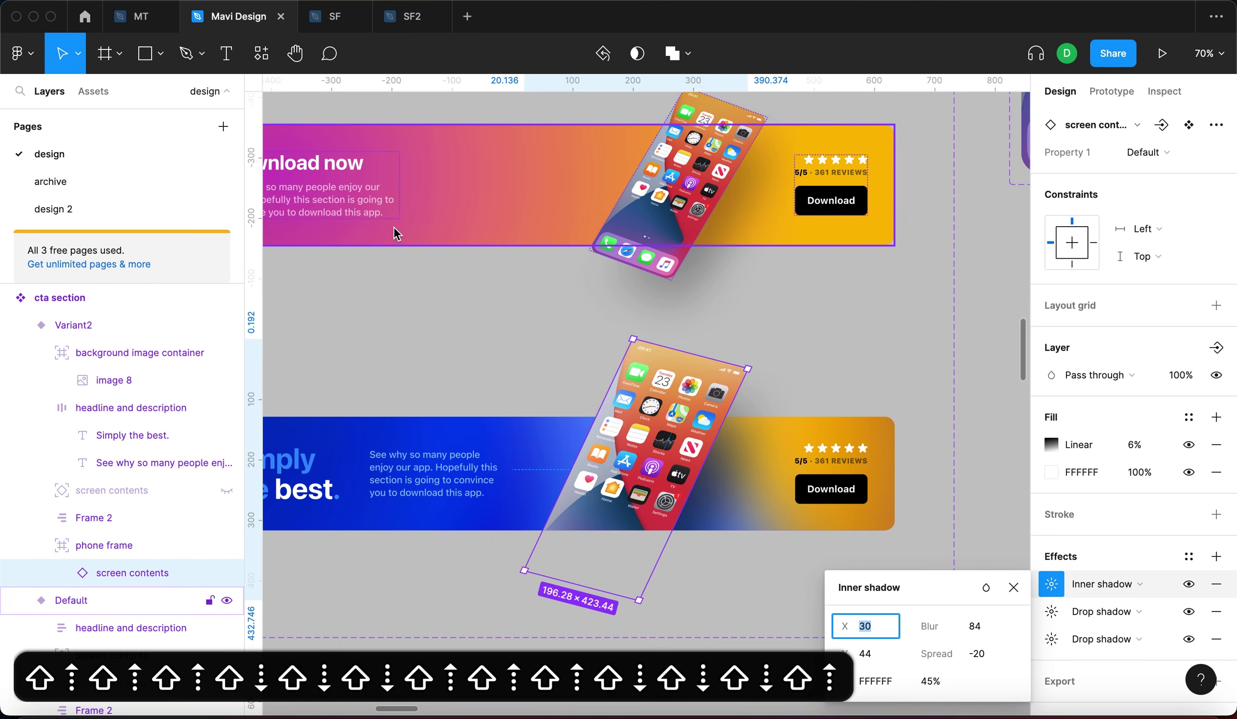
{"action": "left_click", "coordinate": [488, 309]}
Review the restyled Variant2 banner alongside the other components and page designs on the canvas.
{"action": "scroll", "coordinate": [514, 350], "scroll_direction": "down", "scroll_amount": 5}
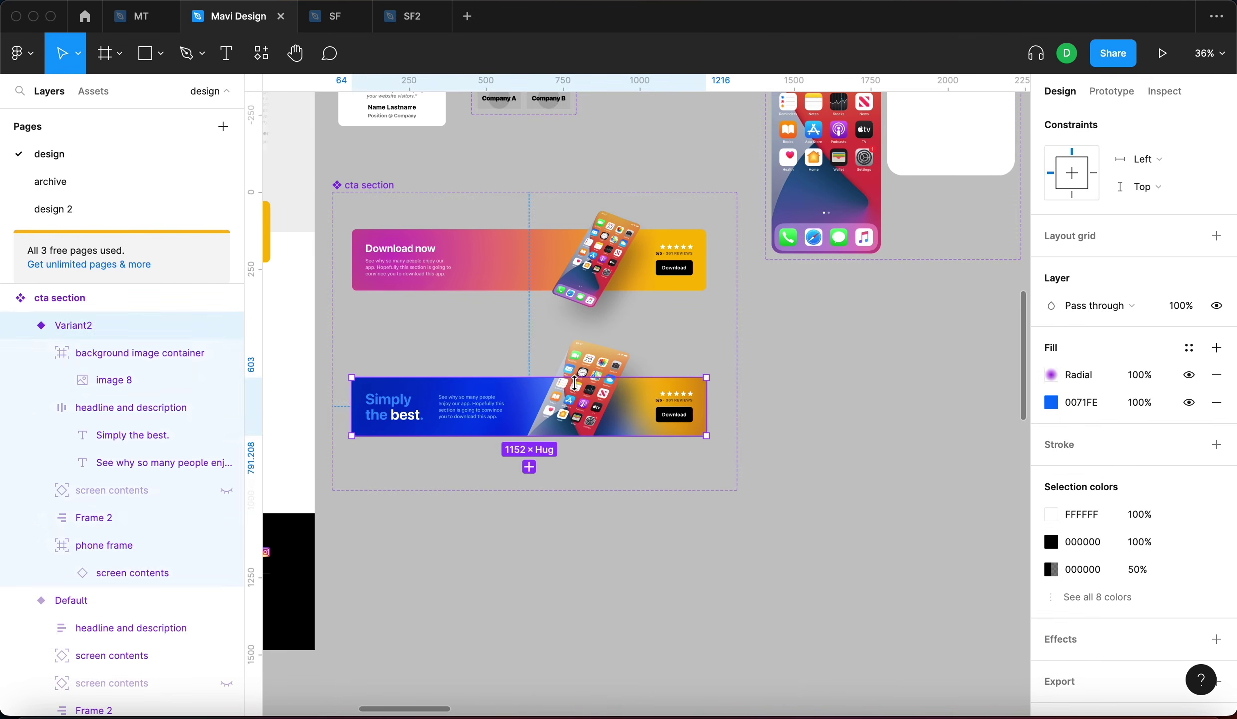
{"action": "left_click", "coordinate": [539, 394]}
{"action": "scroll", "coordinate": [539, 394], "scroll_direction": "up", "scroll_amount": 5}
{"action": "scroll", "coordinate": [941, 444], "scroll_direction": "down", "scroll_amount": 3}
{"action": "left_click", "coordinate": [940, 444]}
{"action": "scroll", "coordinate": [940, 444], "scroll_direction": "down", "scroll_amount": 5}
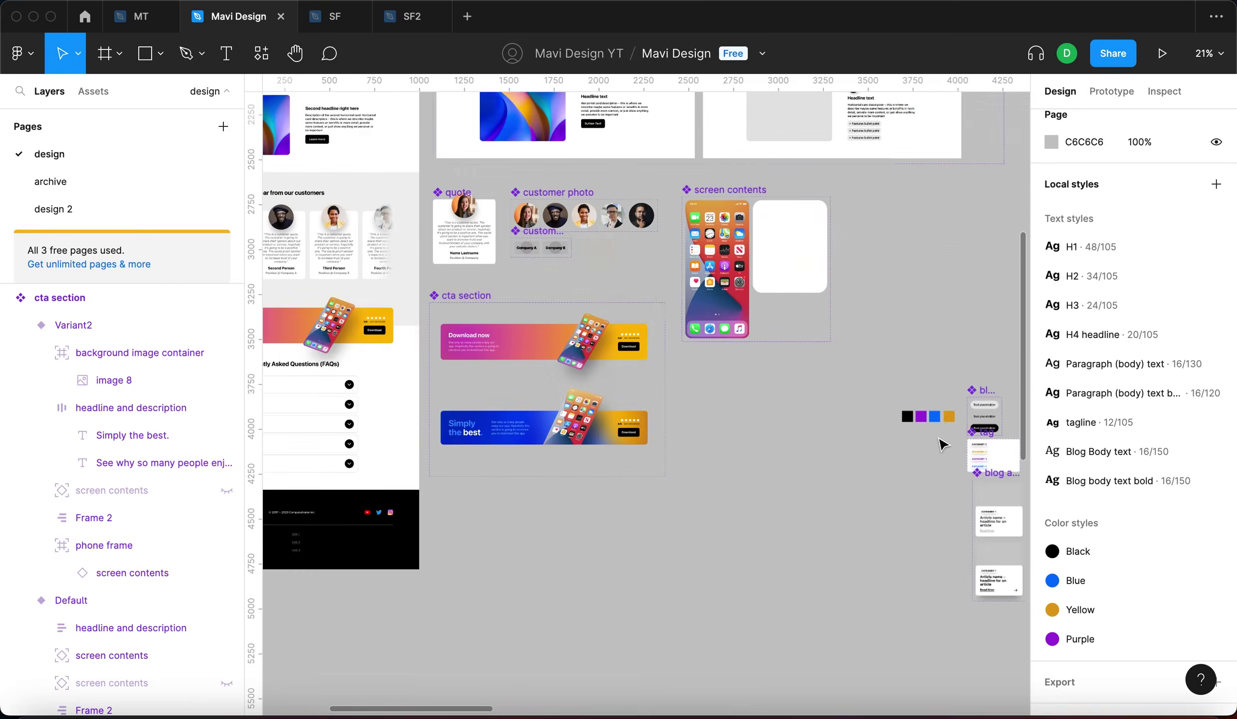
{"action": "scroll", "coordinate": [943, 443], "scroll_direction": "right", "scroll_amount": 10}
{"action": "scroll", "coordinate": [933, 444], "scroll_direction": "up", "scroll_amount": 5}
{"action": "scroll", "coordinate": [512, 396], "scroll_direction": "left", "scroll_amount": 10}
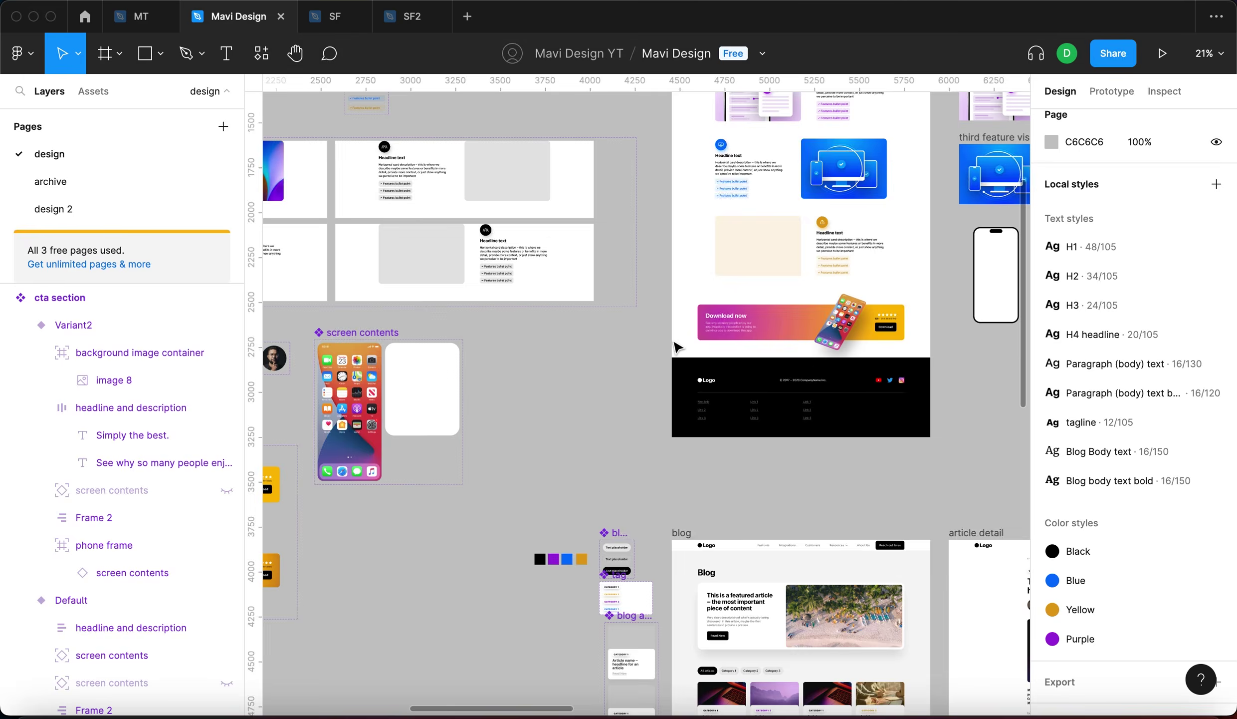
{"action": "scroll", "coordinate": [436, 385], "scroll_direction": "up", "scroll_amount": 3}
Add a white FFFFFF fill behind the variants in the cta section component set and check both banners against it.
{"action": "left_click", "coordinate": [435, 385]}
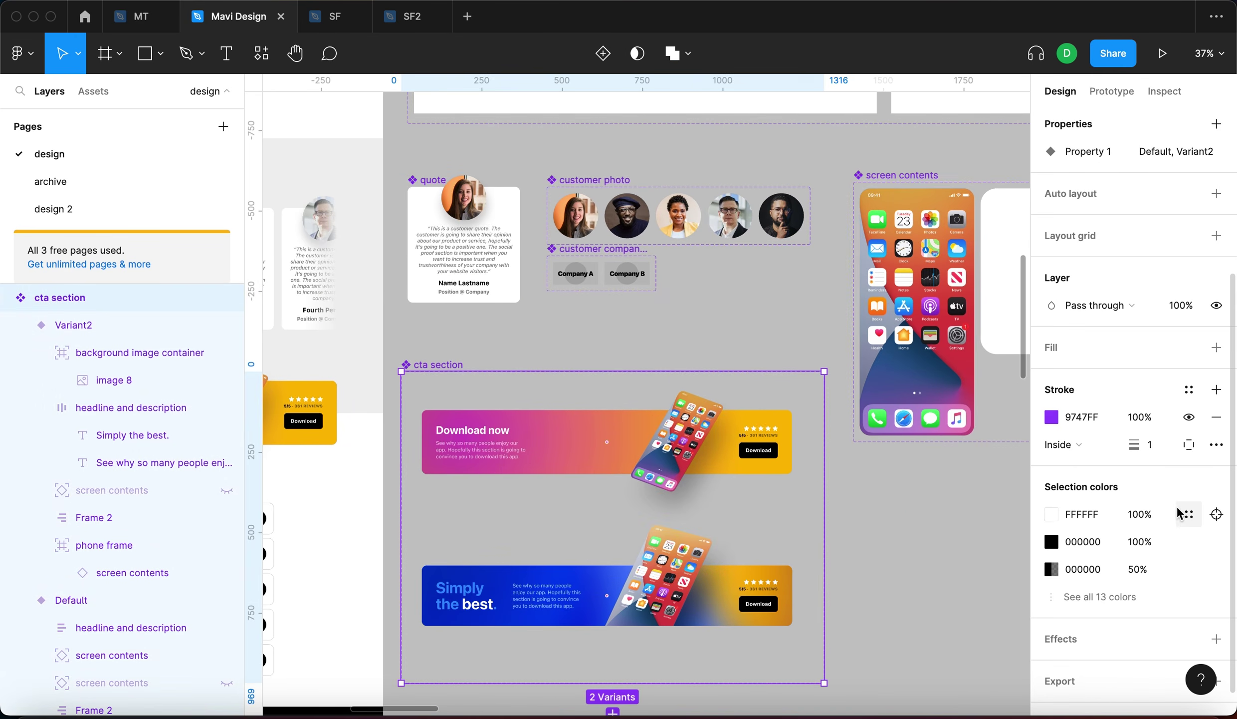
{"action": "left_click", "coordinate": [1216, 318]}
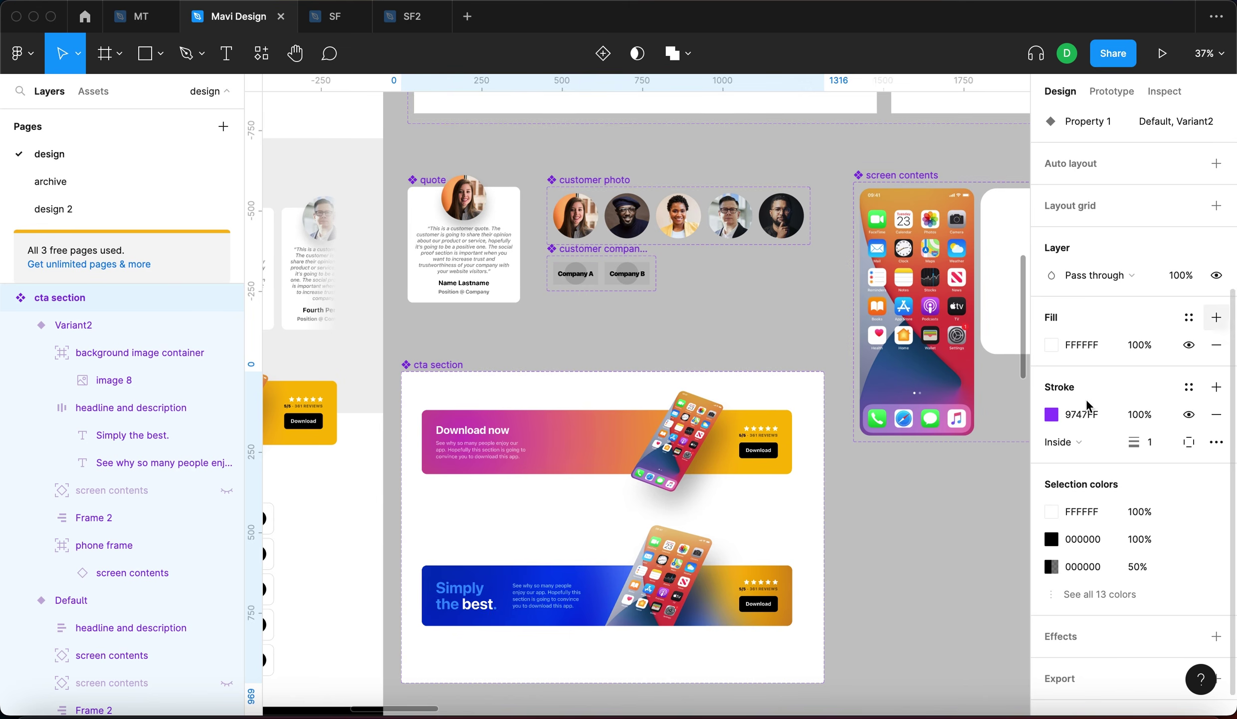
{"action": "left_click", "coordinate": [1002, 453]}
{"action": "scroll", "coordinate": [519, 599], "scroll_direction": "up", "scroll_amount": 10}
{"action": "scroll", "coordinate": [693, 491], "scroll_direction": "down", "scroll_amount": 5}
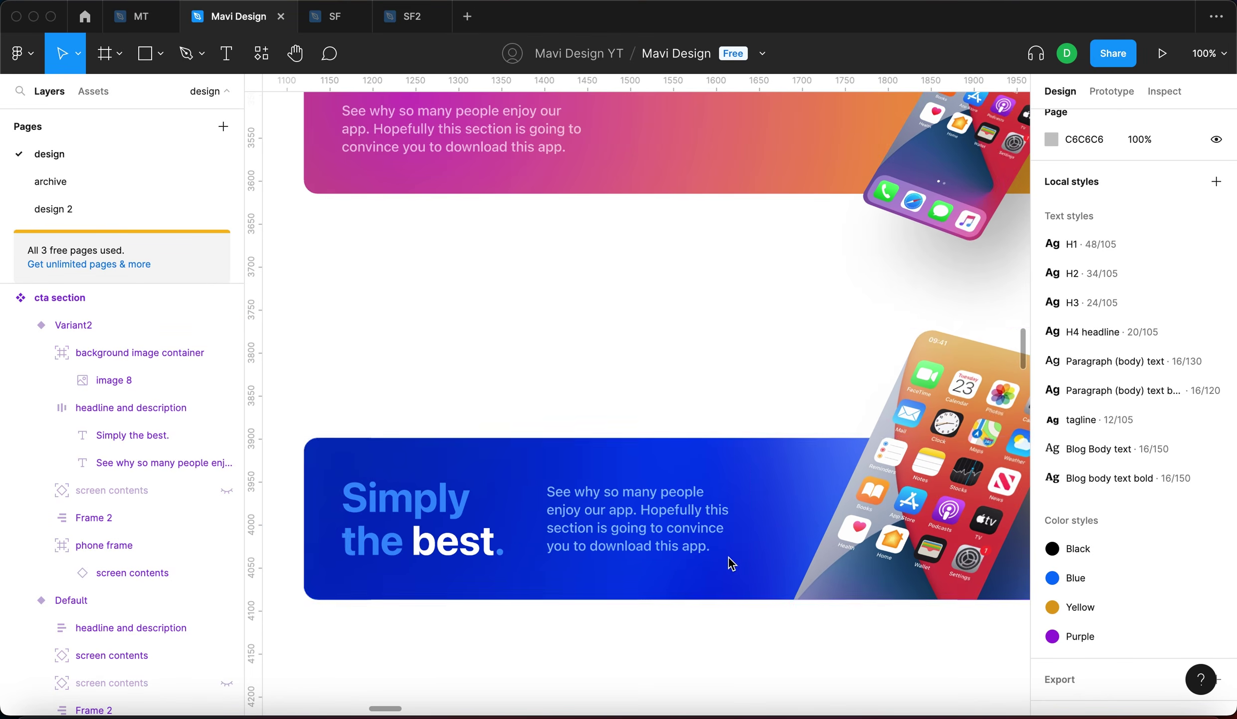
{"action": "scroll", "coordinate": [579, 553], "scroll_direction": "right", "scroll_amount": 3}
{"action": "scroll", "coordinate": [579, 553], "scroll_direction": "down", "scroll_amount": 3}
{"action": "scroll", "coordinate": [767, 399], "scroll_direction": "down", "scroll_amount": 5}
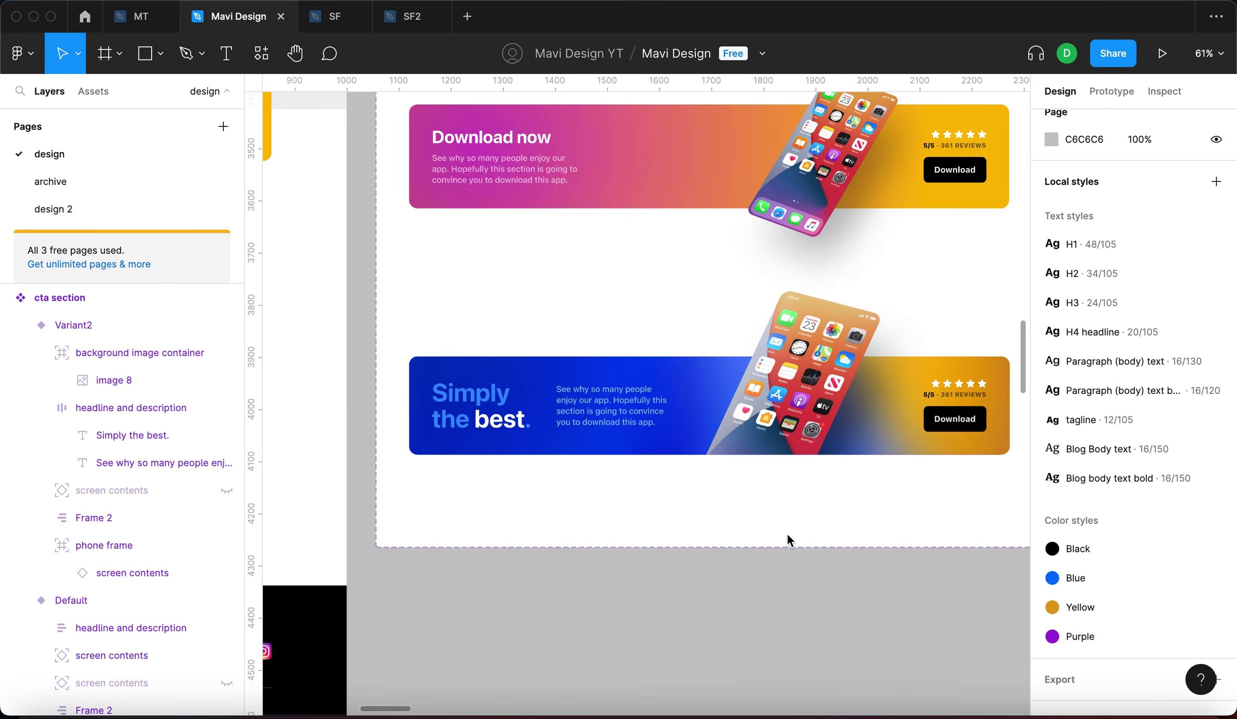
Set the opacity of the white inner shadow on Variant2's phone screen to 75%.
{"action": "left_click", "coordinate": [839, 326], "text": "super"}
{"action": "double_click", "coordinate": [838, 327]}
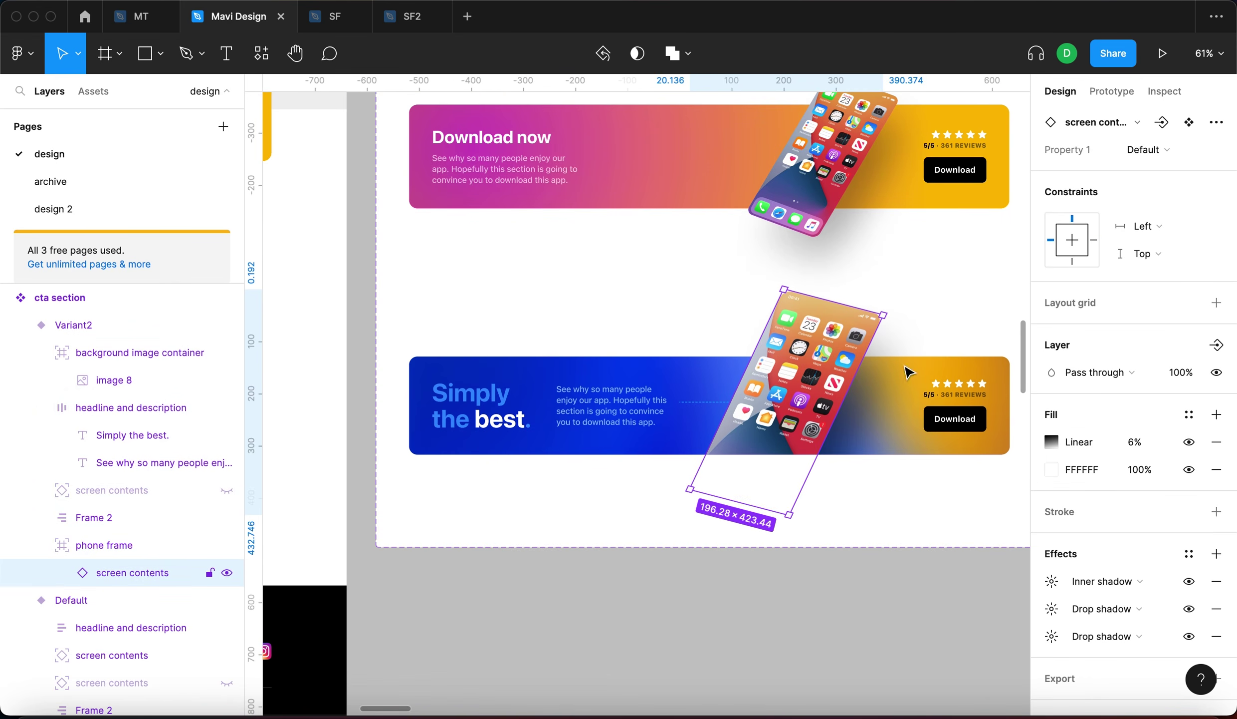
{"action": "scroll", "coordinate": [1058, 526], "scroll_direction": "down", "scroll_amount": 1}
{"action": "left_click", "coordinate": [1051, 555]}
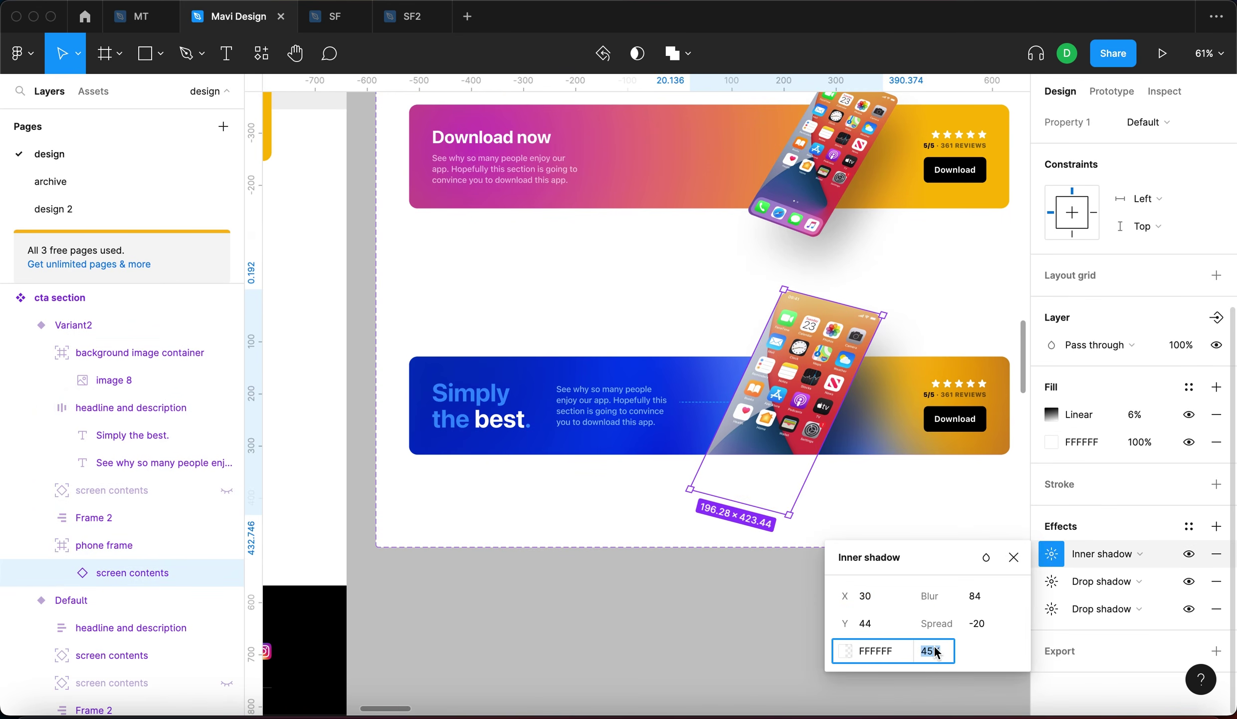
{"action": "key", "text": "shift+Down"}
{"action": "key", "text": "shift+Down"}
{"action": "key", "text": "shift+Up"}
{"action": "key", "text": "shift+Up"}
{"action": "key", "text": "shift+Up"}
{"action": "key", "text": "shift+Up"}
{"action": "scroll", "coordinate": [853, 399], "scroll_direction": "up", "scroll_amount": 5}
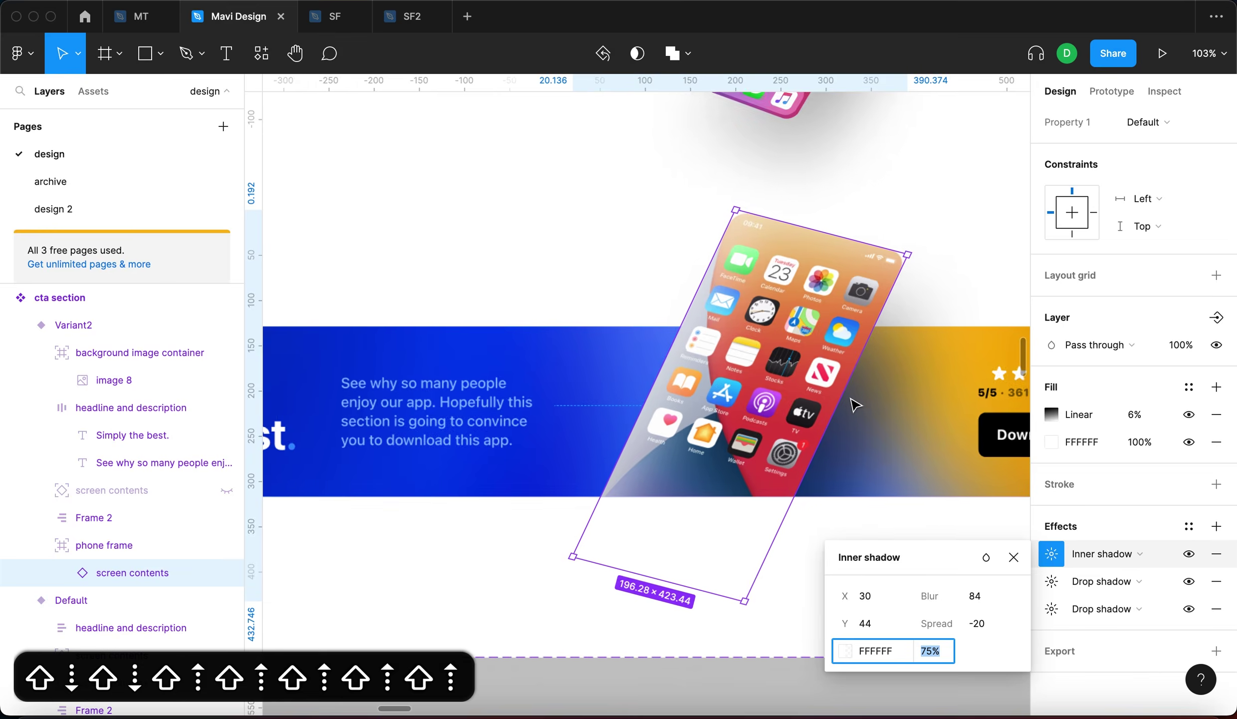
{"action": "key", "text": "shift+Down"}
{"action": "key", "text": "shift+Up"}
Set the phone's white inner shadow to a blur of 104 and the Overlay blend mode.
{"action": "left_click", "coordinate": [882, 596]}
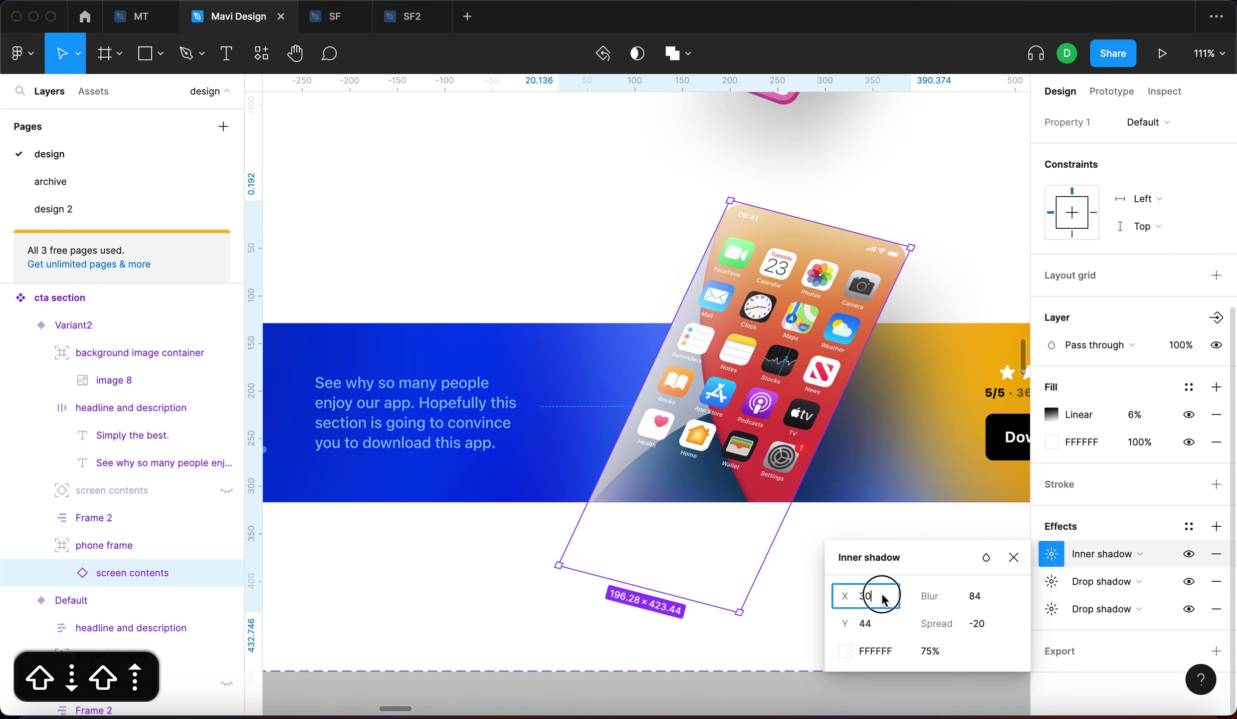
{"action": "left_click", "coordinate": [976, 595]}
{"action": "key", "text": "shift+Up"}
{"action": "key", "text": "shift+Up"}
{"action": "left_click", "coordinate": [986, 557]}
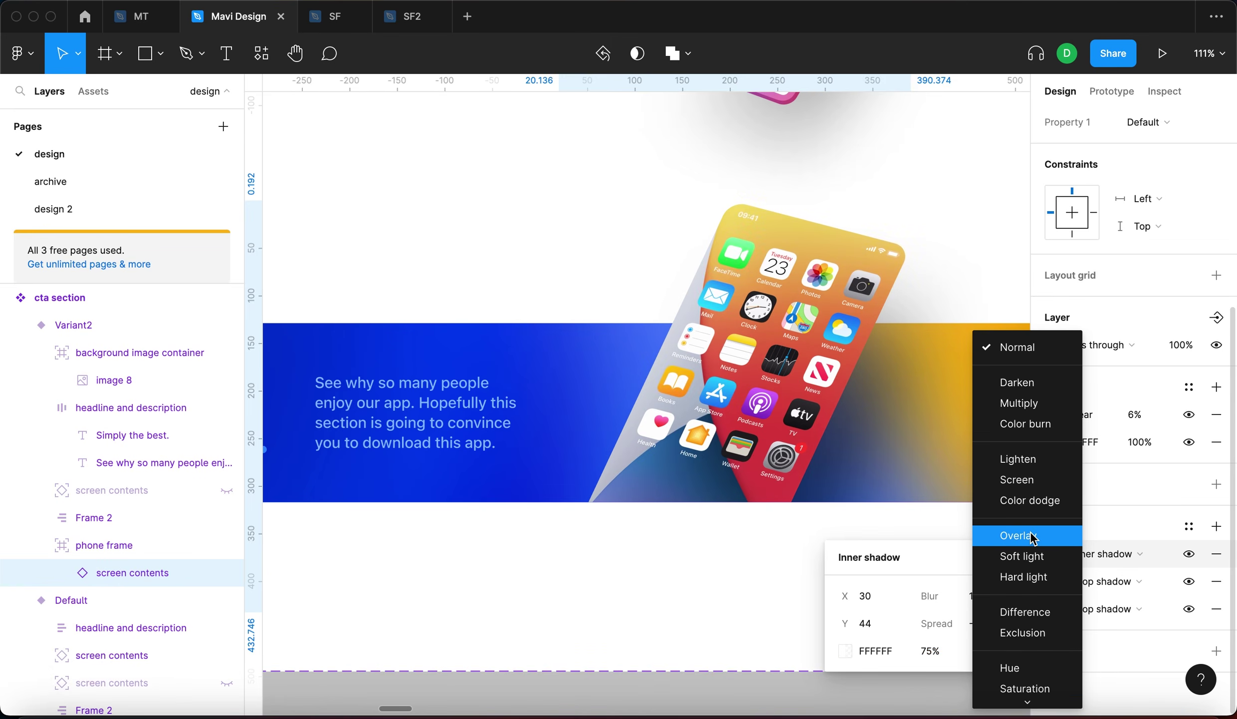
{"action": "key", "text": "Return"}
Duplicate the phone's inner shadow effect and set the copy's color to black 000000.
{"action": "left_click", "coordinate": [1214, 527]}
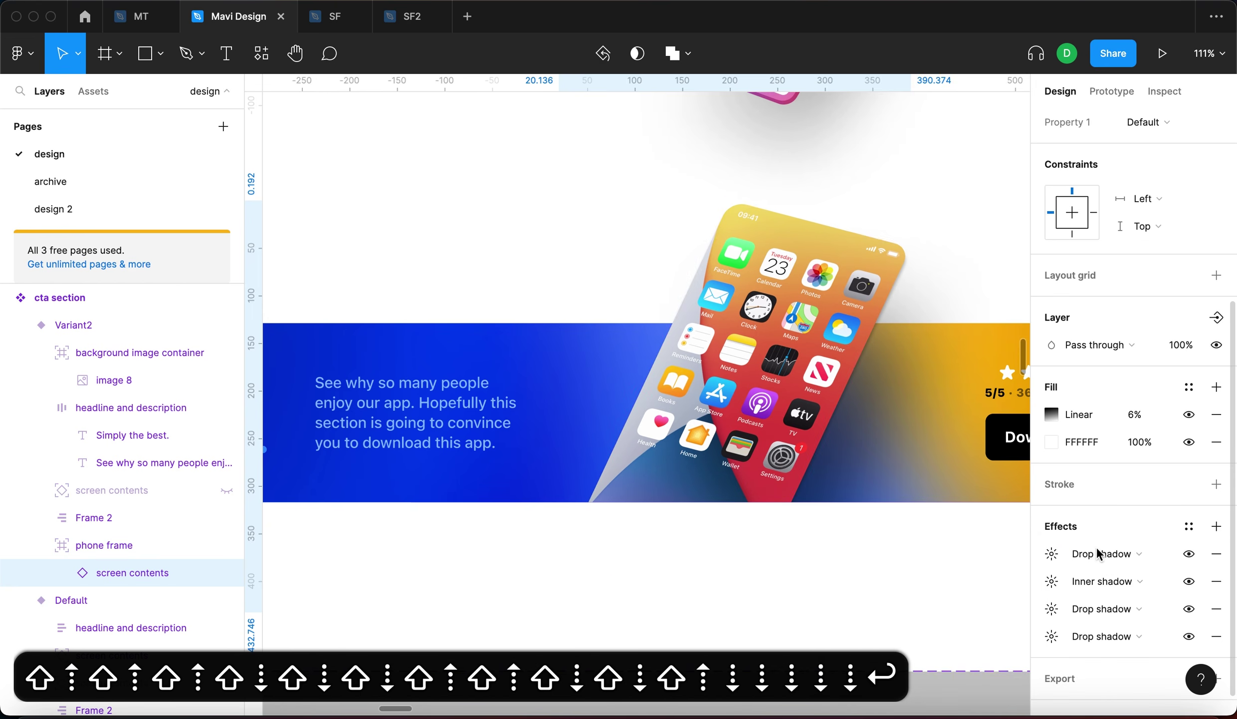
{"action": "key", "text": "super+d"}
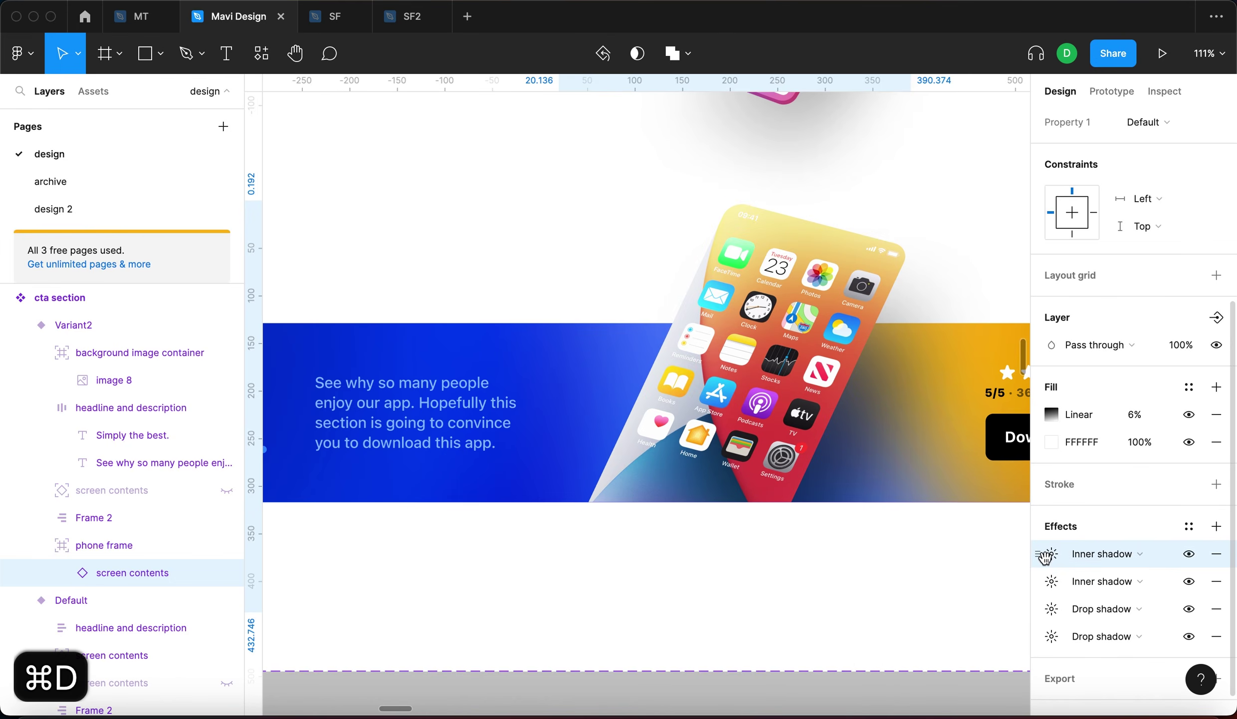
{"action": "left_click", "coordinate": [1048, 554]}
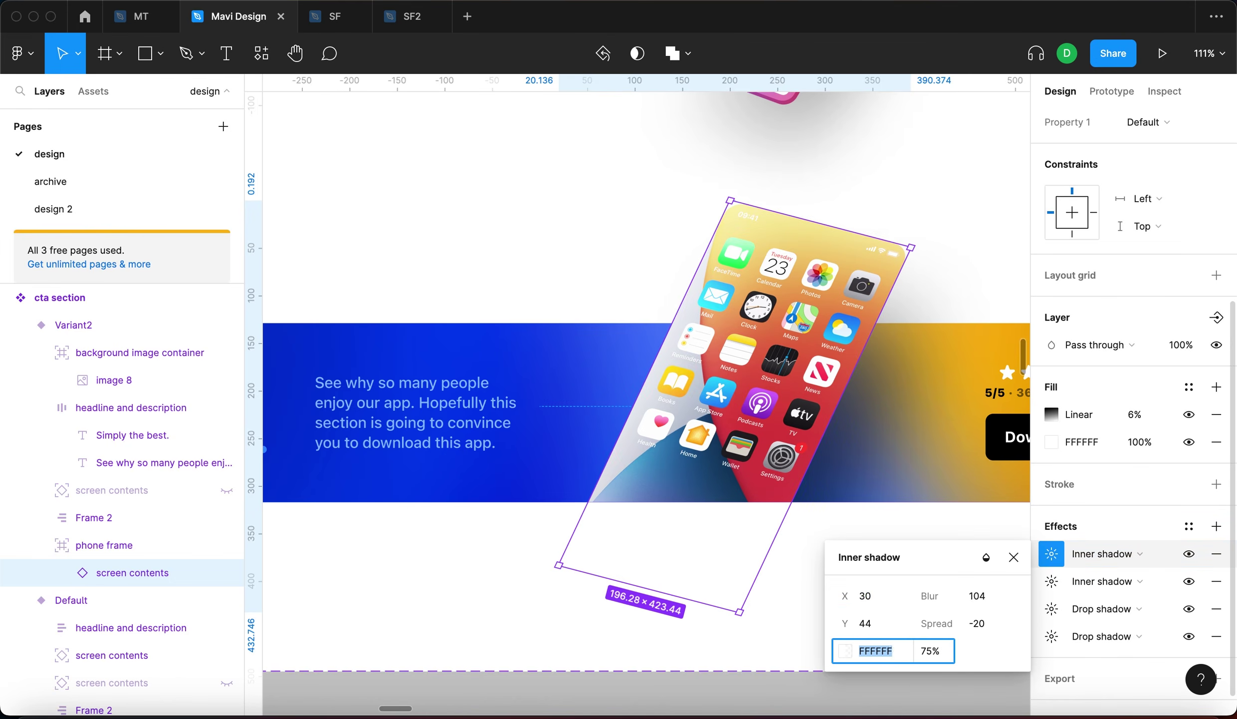
{"action": "type", "text": "0"}
{"action": "key", "text": "Return"}
Offset the phone's black inner shadow to X -60 and Y -16.
{"action": "key", "text": "shift+Down"}
{"action": "key", "text": "shift+Down"}
{"action": "key", "text": "shift+Down"}
{"action": "key", "text": "shift+Down"}
{"action": "key", "text": "shift+Down"}
{"action": "key", "text": "shift+Down"}
{"action": "key", "text": "shift+Down"}
{"action": "key", "text": "shift+Down"}
{"action": "key", "text": "shift+Down"}
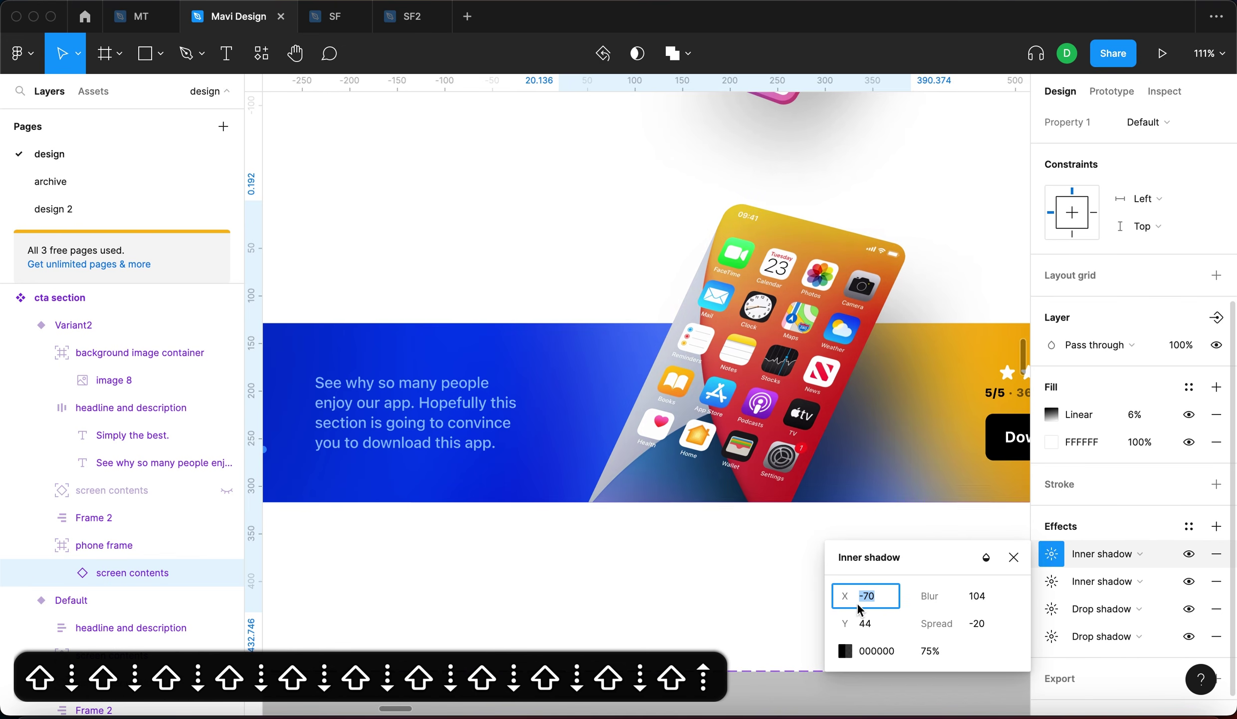
{"action": "left_click", "coordinate": [864, 621]}
{"action": "key", "text": "shift+Down"}
{"action": "key", "text": "shift+Down"}
{"action": "key", "text": "shift+Down"}
{"action": "key", "text": "shift+Down"}
{"action": "key", "text": "shift+Down"}
{"action": "key", "text": "shift+Down"}
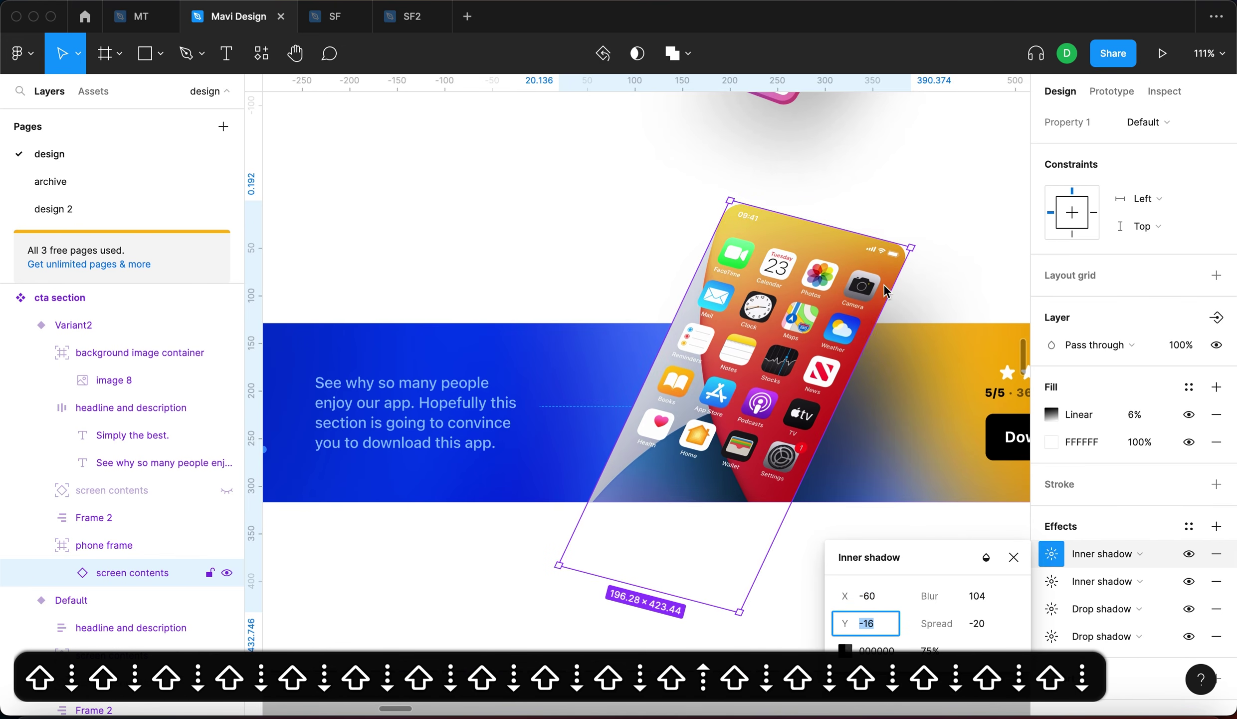
Return the phone's black inner shadow to normal blending, with offsets X -50 and Y -26 and a blur of 74.
{"action": "left_click", "coordinate": [1048, 553]}
{"action": "left_click", "coordinate": [1048, 554]}
{"action": "left_click", "coordinate": [987, 557]}
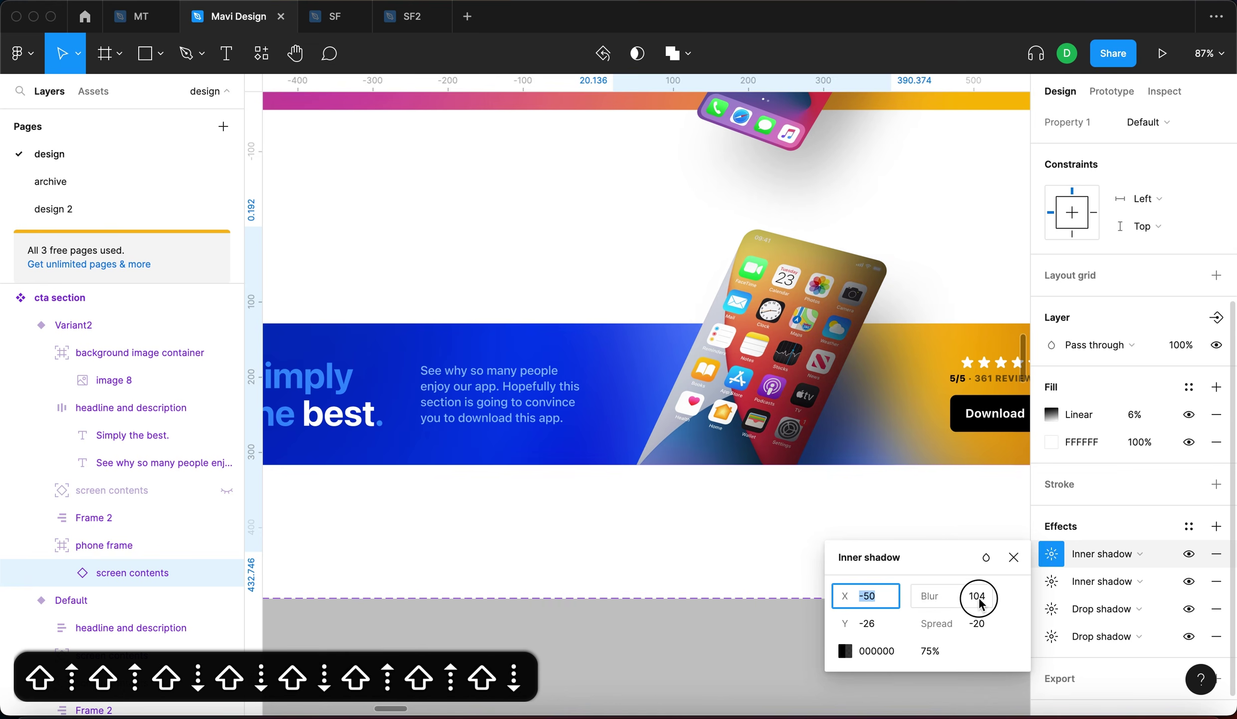
{"action": "left_click", "coordinate": [976, 596]}
{"action": "key", "text": "shift+Down"}
{"action": "key", "text": "shift+Down"}
{"action": "key", "text": "shift+Down"}
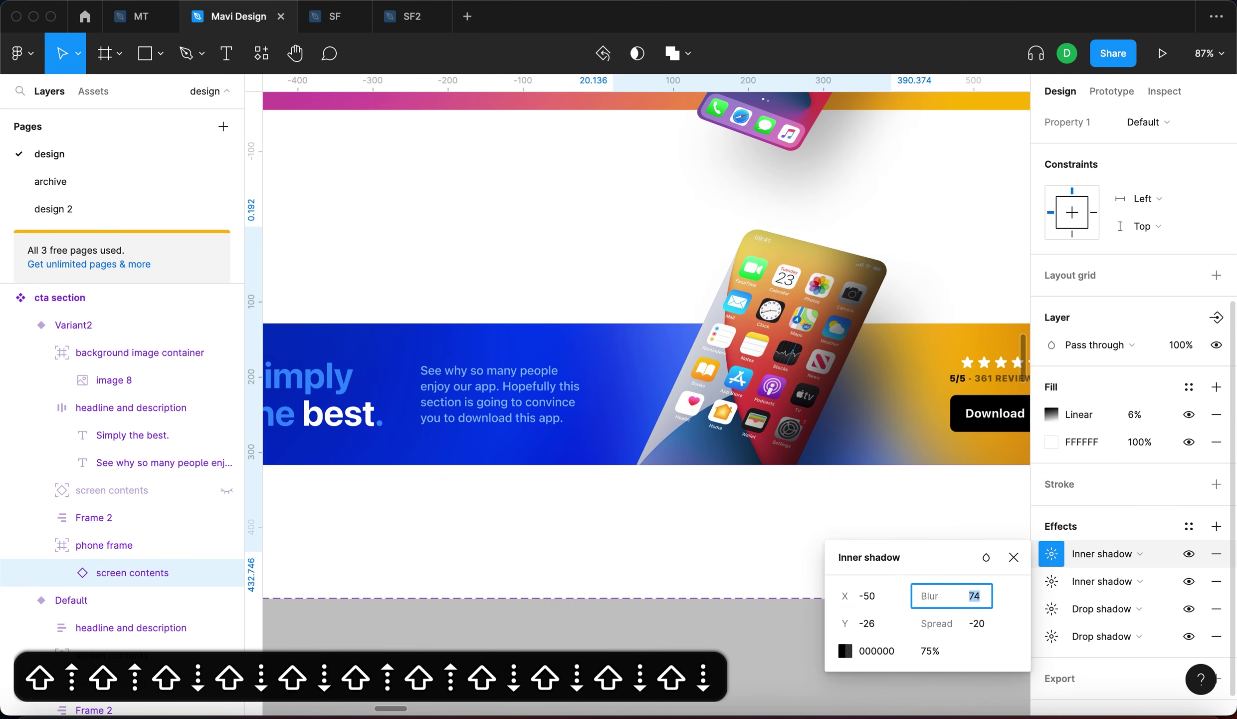
Set the opacity of the phone's black inner shadow to 19%.
{"action": "left_click", "coordinate": [931, 650]}
{"action": "key", "text": "shift+Down"}
{"action": "key", "text": "shift+Down"}
{"action": "key", "text": "shift+Down"}
{"action": "key", "text": "shift+Down"}
{"action": "key", "text": "shift+Down"}
{"action": "key", "text": "Down"}
{"action": "key", "text": "Down"}
{"action": "key", "text": "Down"}
{"action": "key", "text": "Down"}
{"action": "key", "text": "Down"}
{"action": "key", "text": "Down"}
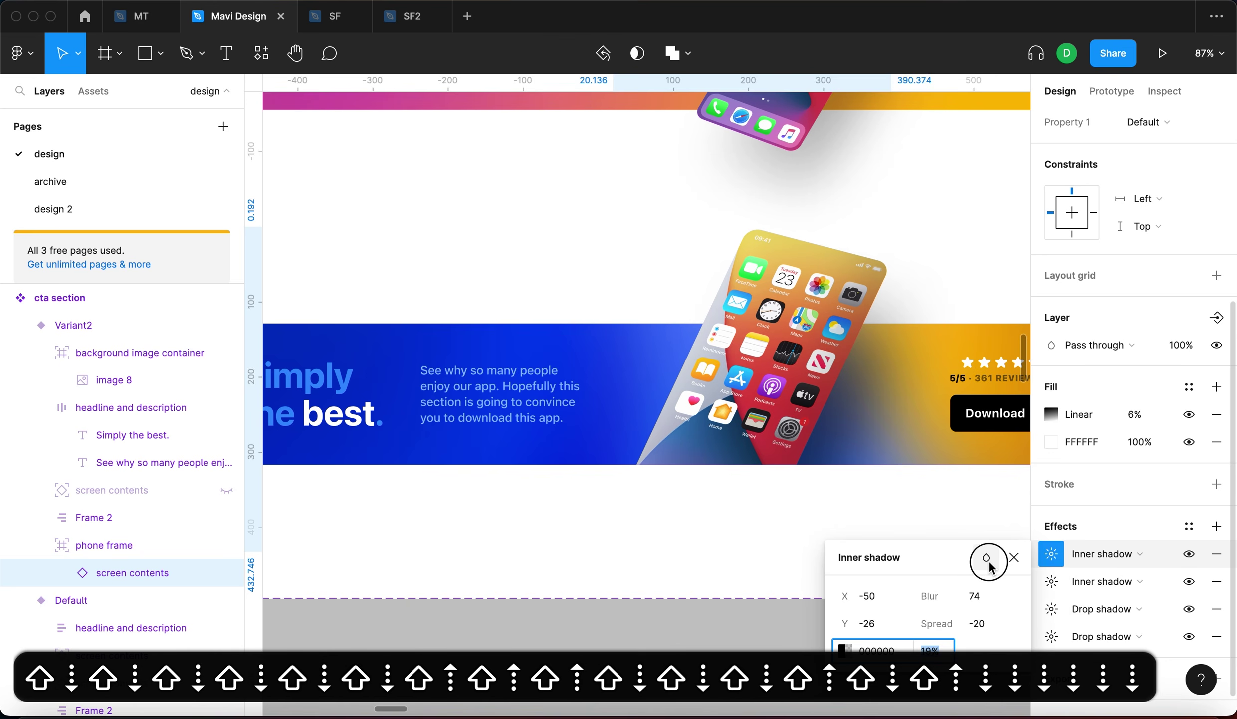
{"action": "left_click", "coordinate": [988, 564]}
{"action": "left_click", "coordinate": [1005, 594]}
{"action": "key", "text": "shift+Up"}
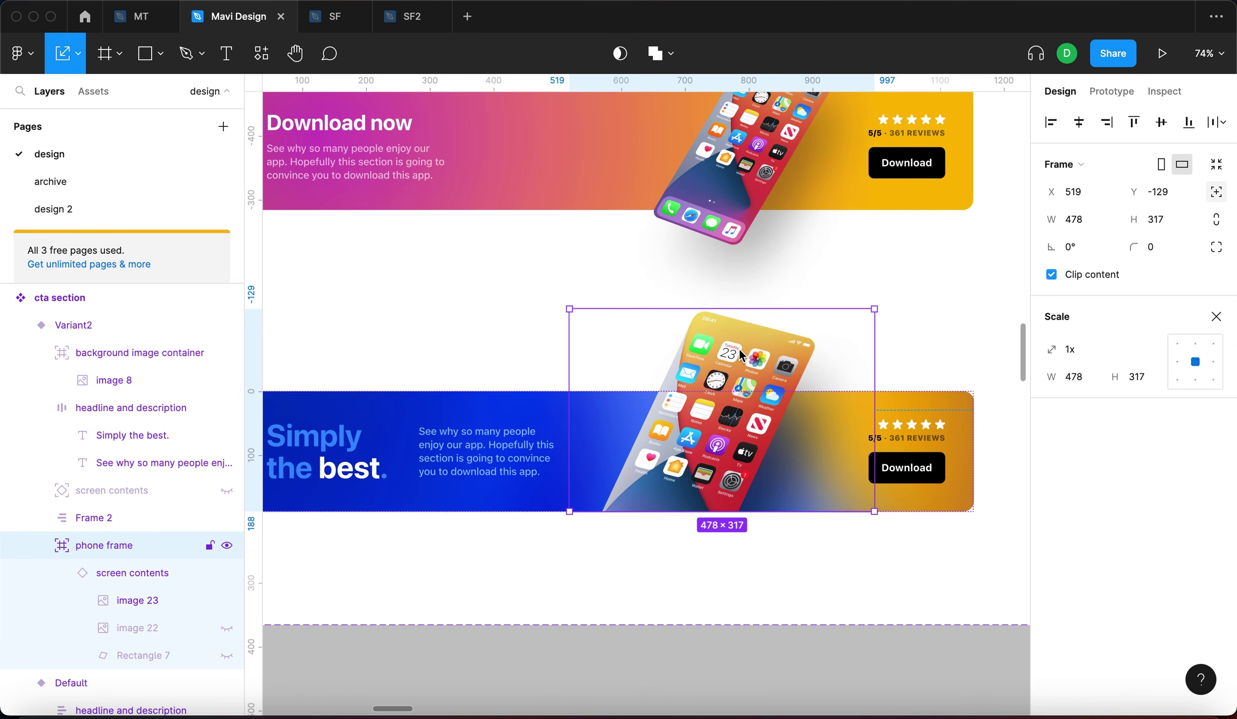
Move the screen contents down 20 px inside Variant2's phone frame, to Y 20.19.
{"action": "left_click", "coordinate": [741, 352]}
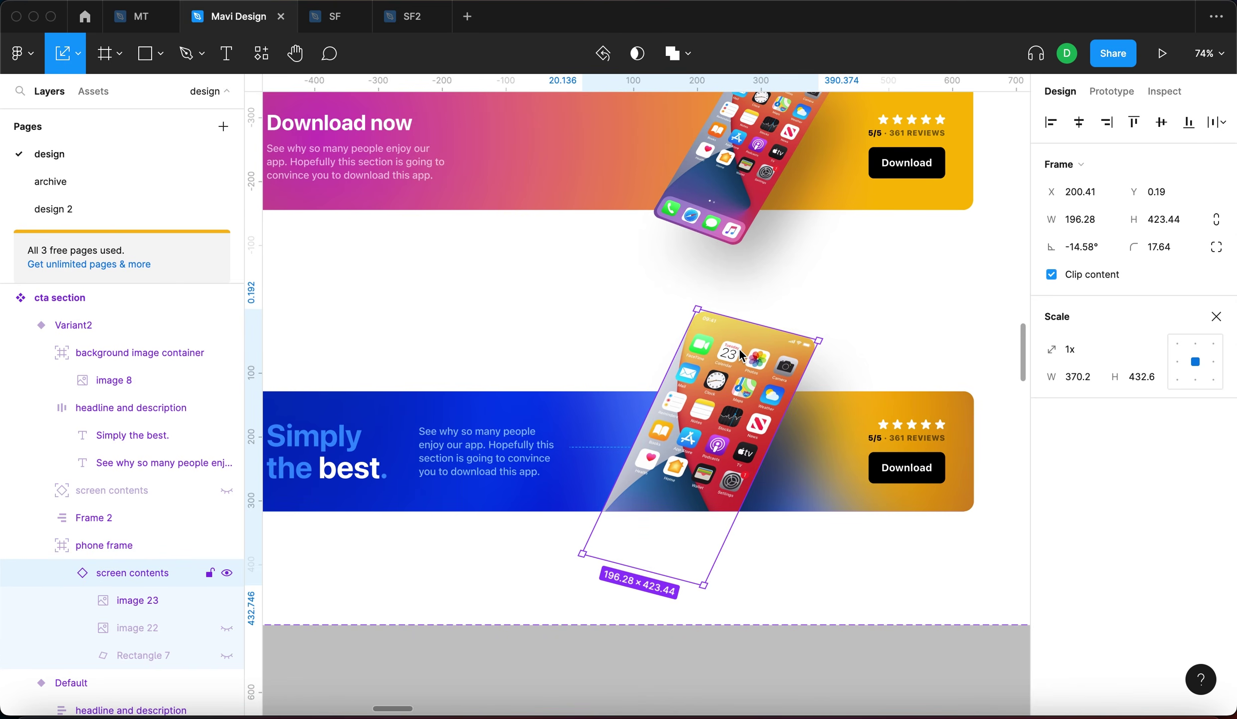
{"action": "key", "text": "shift+Down"}
{"action": "key", "text": "shift+Down"}
{"action": "key", "text": "shift+Down"}
{"action": "key", "text": "shift+Up"}
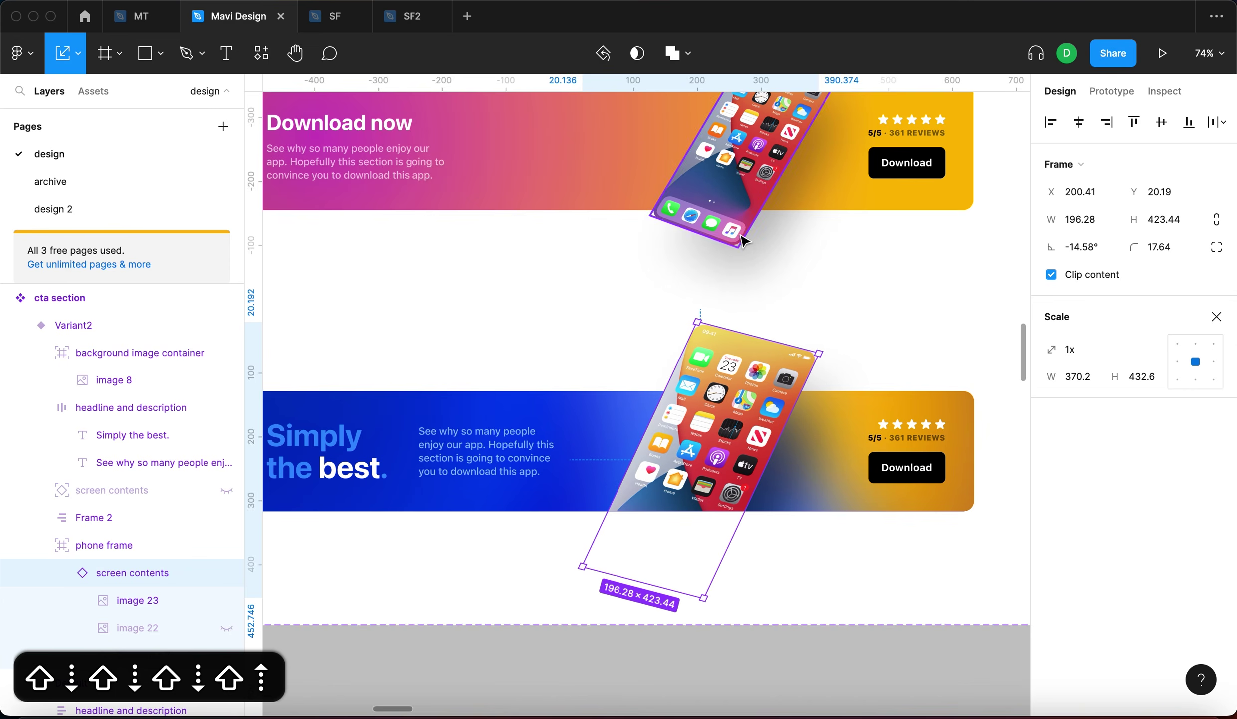
{"action": "scroll", "coordinate": [693, 502], "scroll_direction": "up", "scroll_amount": 4}
{"action": "scroll", "coordinate": [693, 501], "scroll_direction": "left", "scroll_amount": 1}
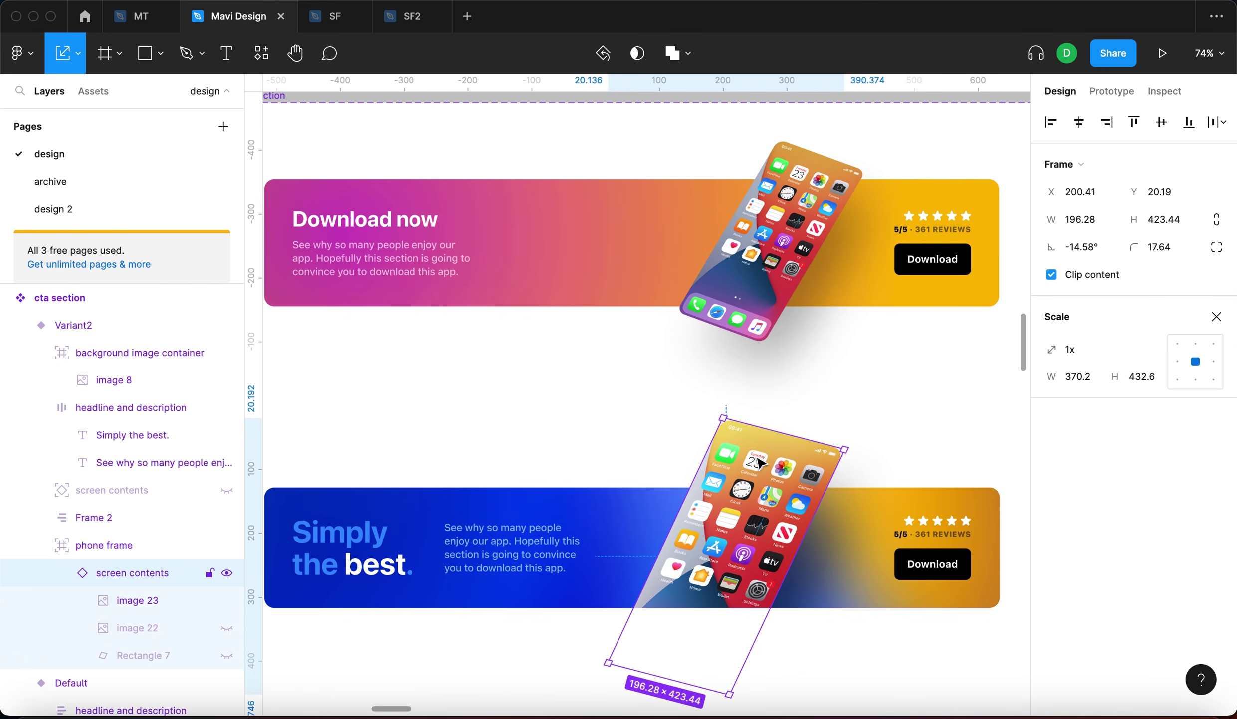
Nudge the phone's screen contents another 10 px down to Y 30.19 and 20 px to the left, and deselect it.
{"action": "key", "text": "shift+Down"}
{"action": "key", "text": "shift+Down"}
{"action": "key", "text": "shift+Up"}
{"action": "key", "text": "shift+Up"}
{"action": "key", "text": "shift+Down"}
{"action": "key", "text": "shift+Up"}
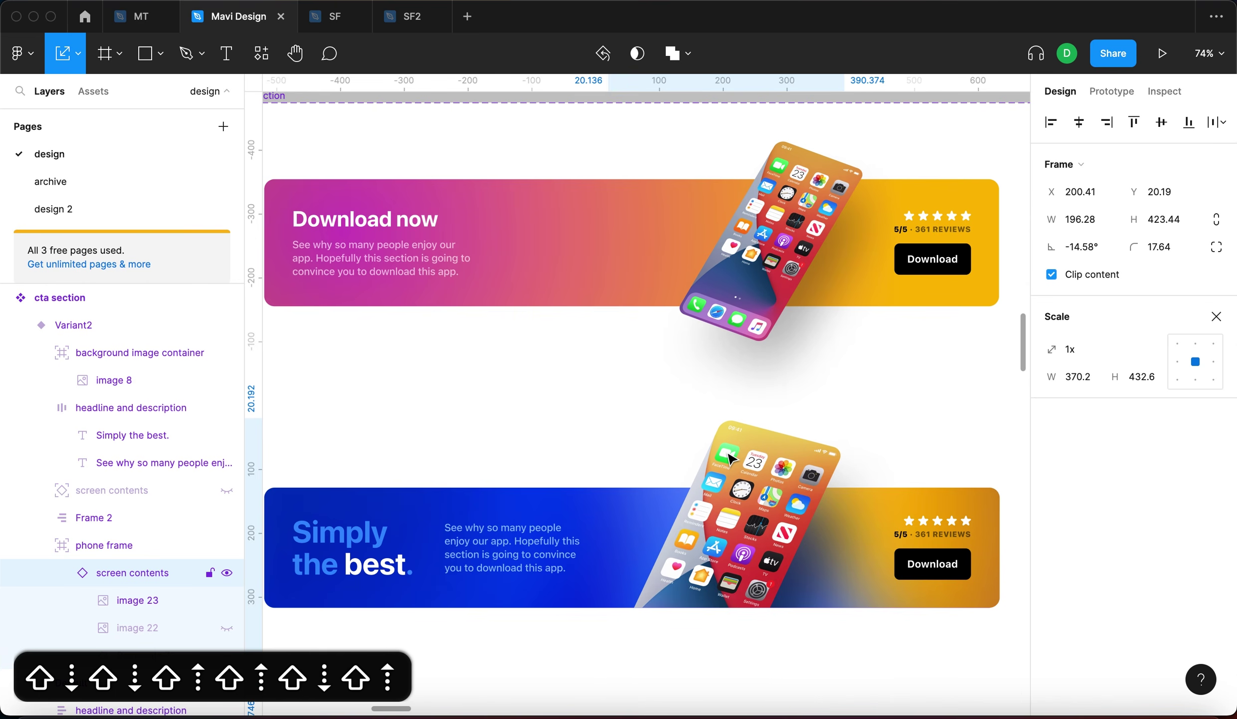
{"action": "key", "text": "shift+Down"}
{"action": "key", "text": "shift+Down"}
{"action": "key", "text": "shift+Up"}
{"action": "key", "text": "shift+Left"}
{"action": "key", "text": "shift+Left"}
{"action": "key", "text": "shift+Right"}
{"action": "key", "text": "shift+Left"}
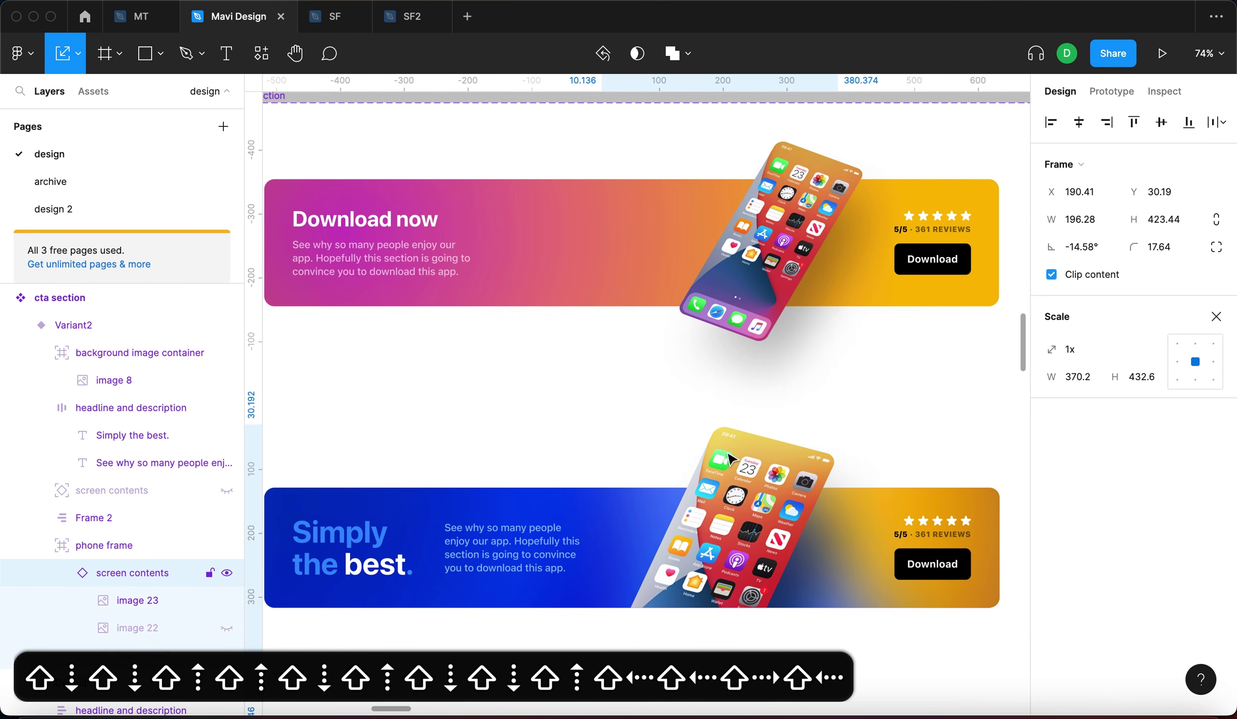
{"action": "key", "text": "Escape"}
{"action": "scroll", "coordinate": [698, 434], "scroll_direction": "down", "scroll_amount": 5}
{"action": "scroll", "coordinate": [699, 434], "scroll_direction": "right", "scroll_amount": 5}
{"action": "key", "text": "Escape"}
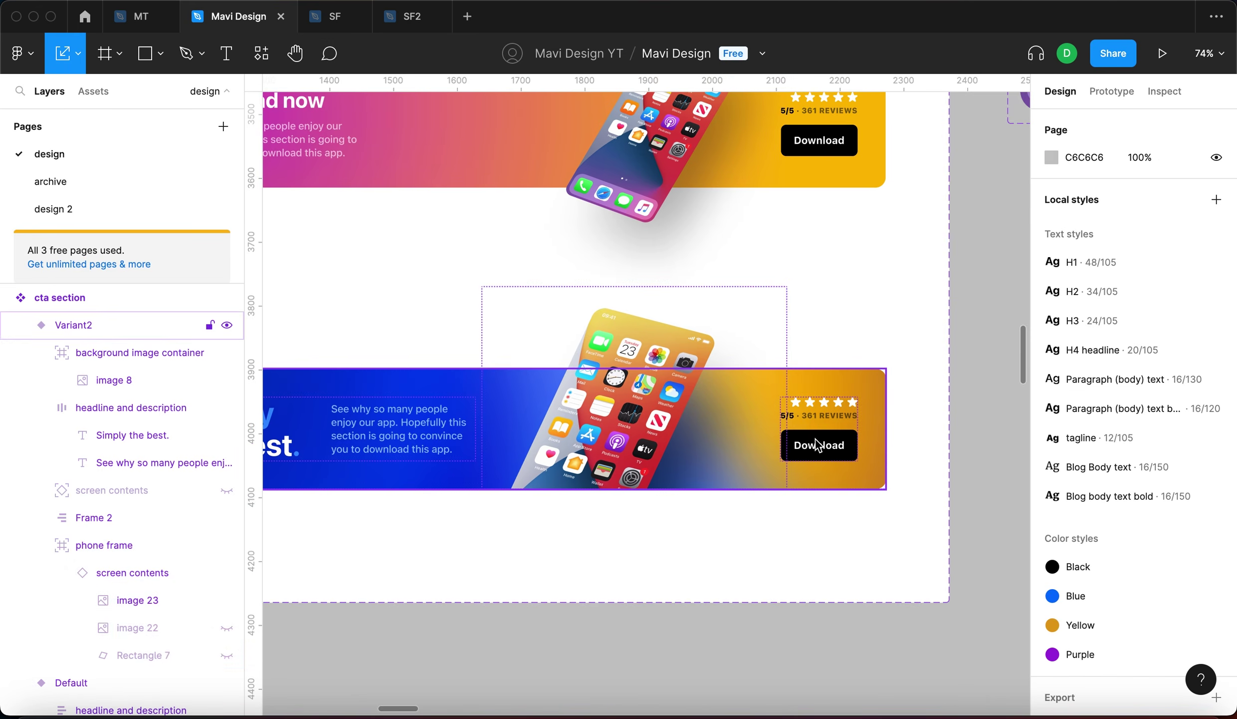
Try the Blue color style as the fill of Variant2's Download button.
{"action": "left_click", "coordinate": [816, 443], "text": "super"}
{"action": "key", "text": "v"}
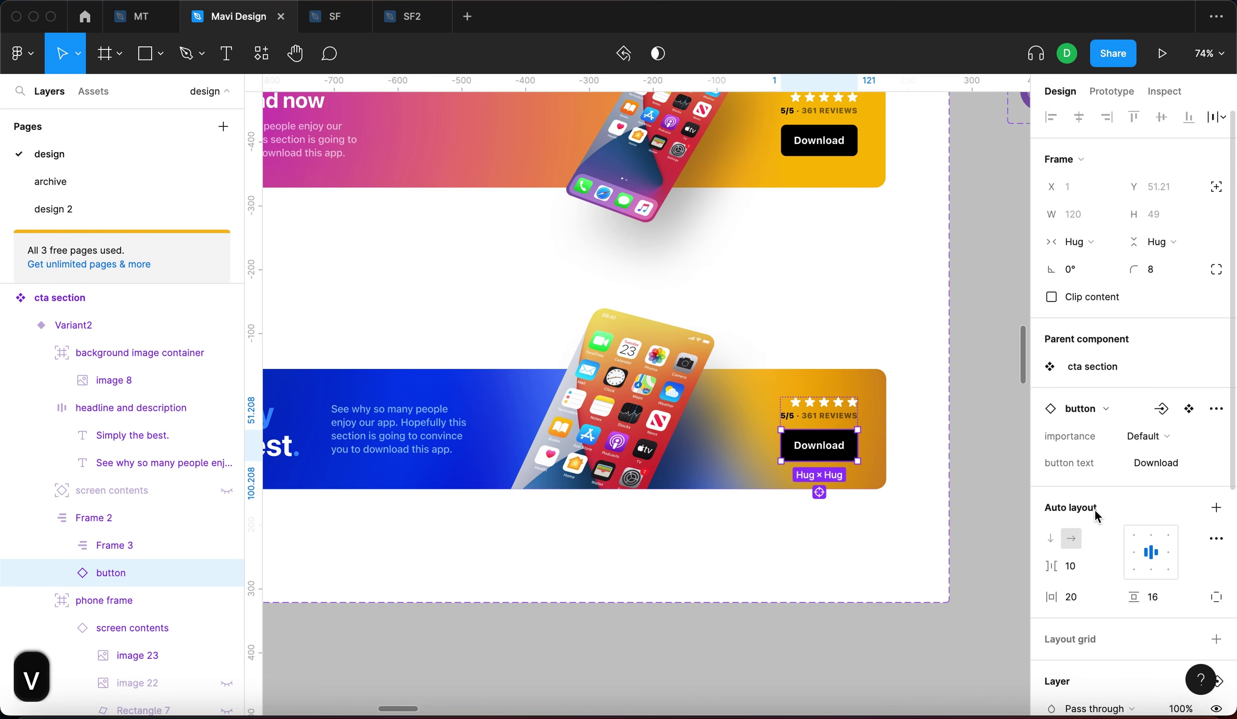
{"action": "left_click", "coordinate": [1189, 505]}
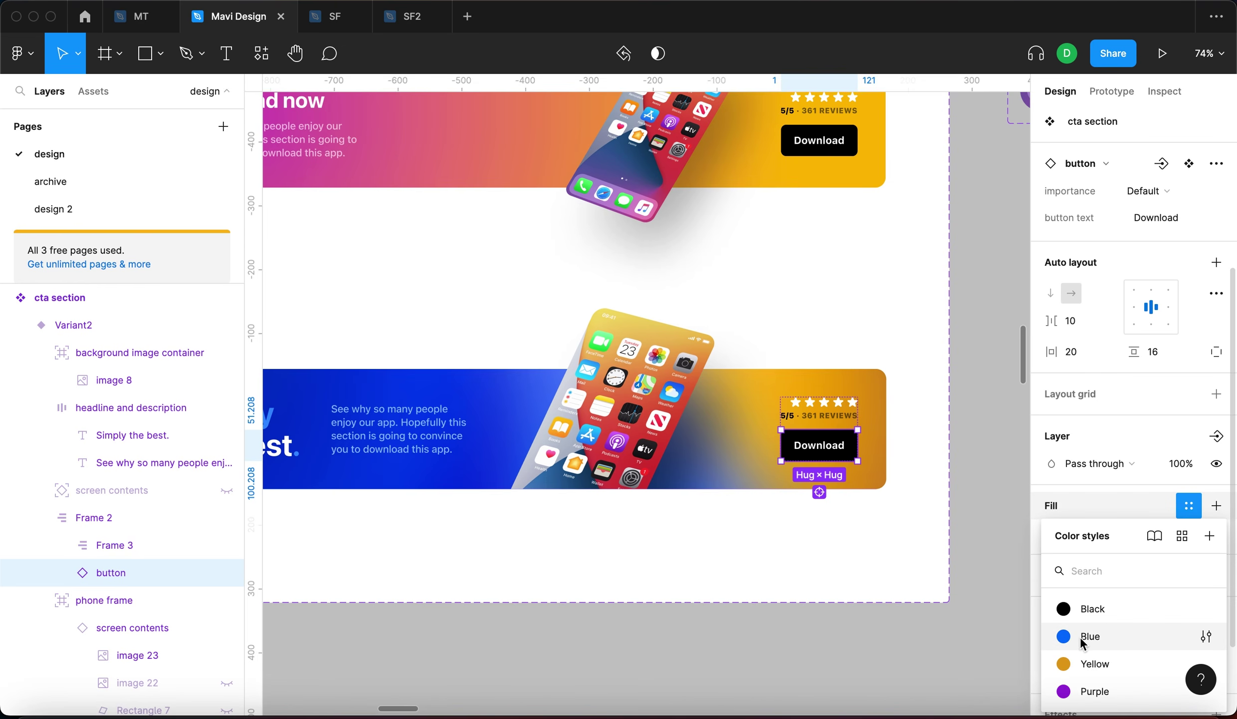
{"action": "left_click", "coordinate": [1060, 632]}
{"action": "scroll", "coordinate": [856, 480], "scroll_direction": "down", "scroll_amount": 5}
{"action": "scroll", "coordinate": [855, 480], "scroll_direction": "up", "scroll_amount": 5}
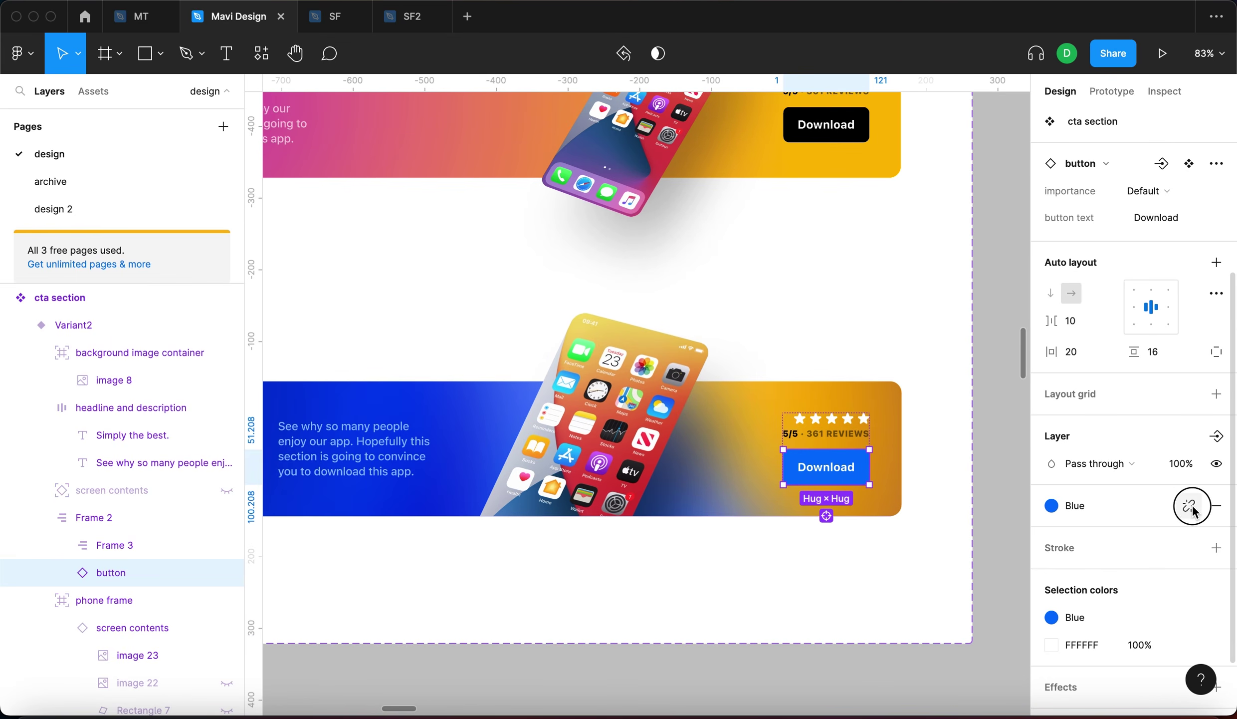
Fill Variant2's Download button with plain white FFFFFF and apply the Black color style to its text.
{"action": "left_click", "coordinate": [1189, 505]}
{"action": "left_click", "coordinate": [1078, 534]}
{"action": "type", "text": "f"}
{"action": "key", "text": "Return"}
{"action": "double_click", "coordinate": [840, 476]}
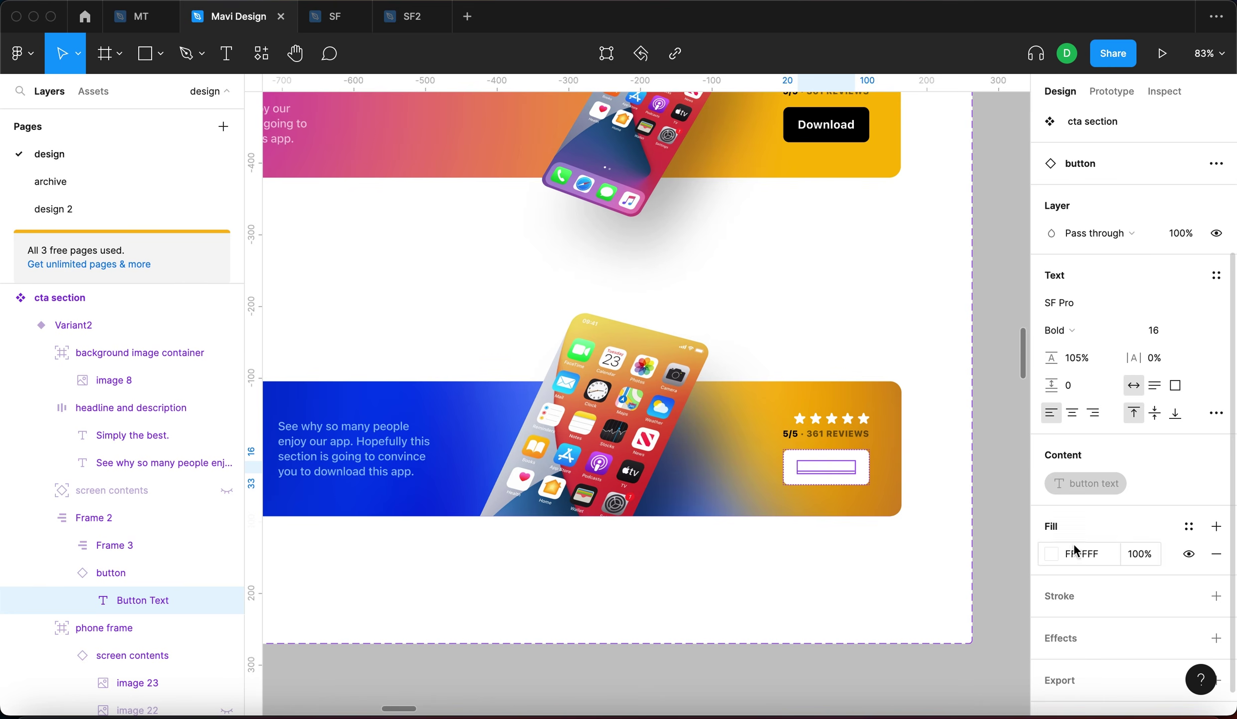
{"action": "left_click", "coordinate": [1187, 528]}
{"action": "left_click", "coordinate": [1073, 602]}
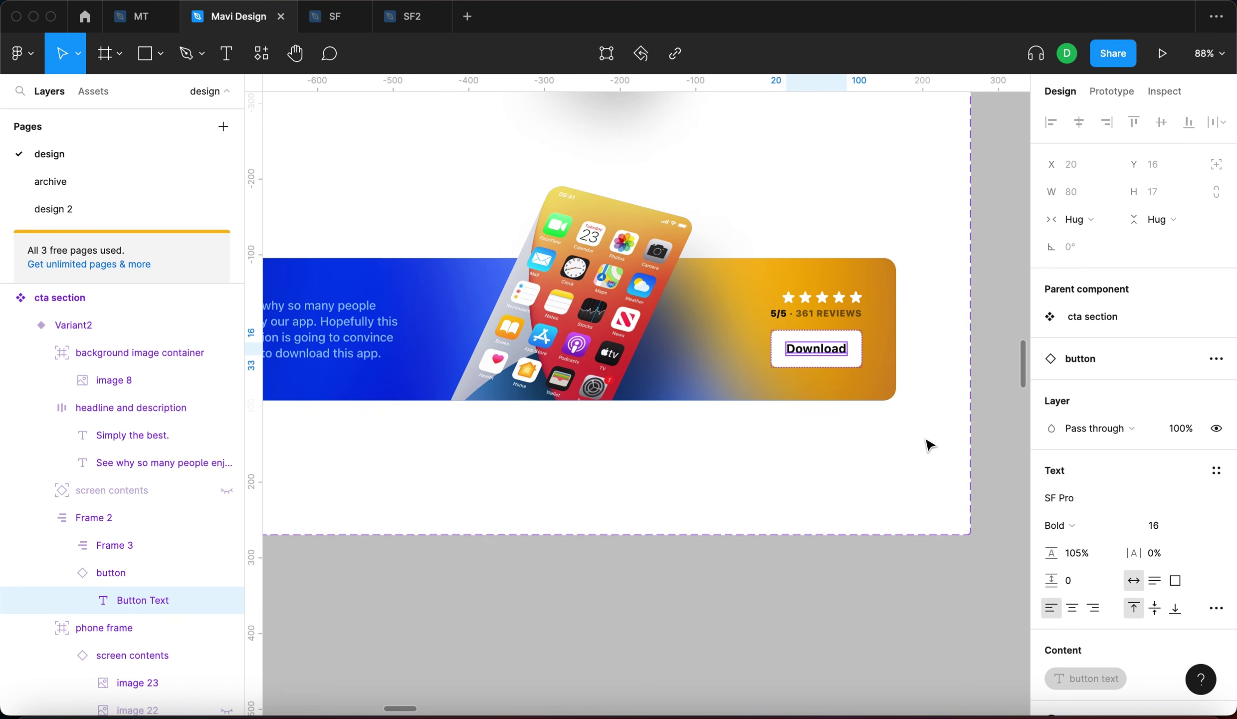
Set the Download button's text to uppercase in the Black font weight.
{"action": "scroll", "coordinate": [893, 414], "scroll_direction": "right", "scroll_amount": 2}
{"action": "scroll", "coordinate": [857, 359], "scroll_direction": "up", "scroll_amount": 5}
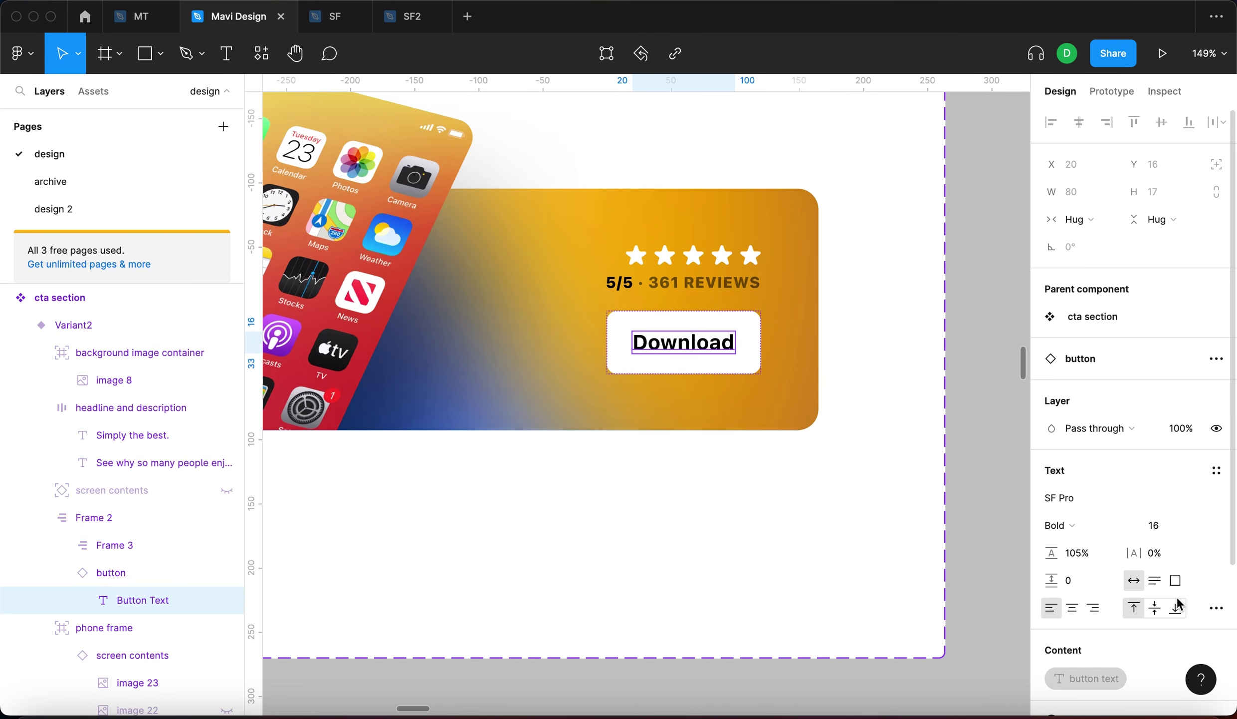
{"action": "left_click", "coordinate": [1216, 609]}
{"action": "left_click", "coordinate": [928, 626]}
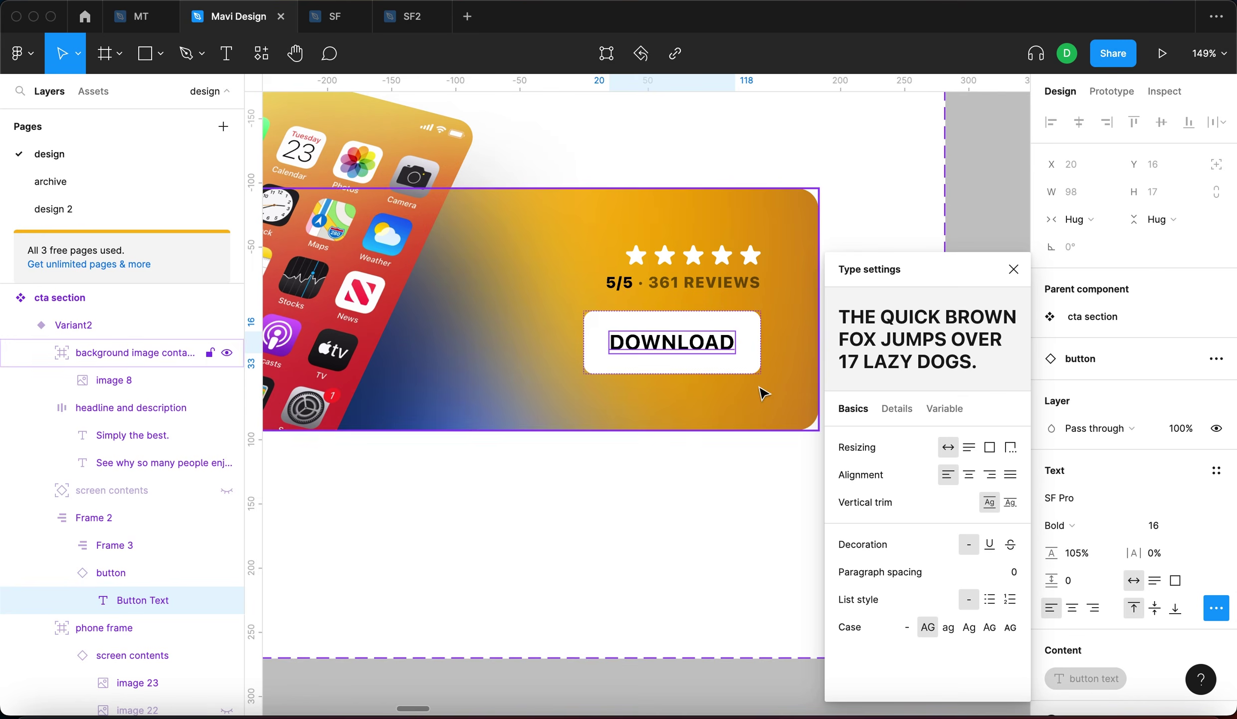
{"action": "left_click", "coordinate": [1082, 534]}
{"action": "left_click", "coordinate": [1079, 566]}
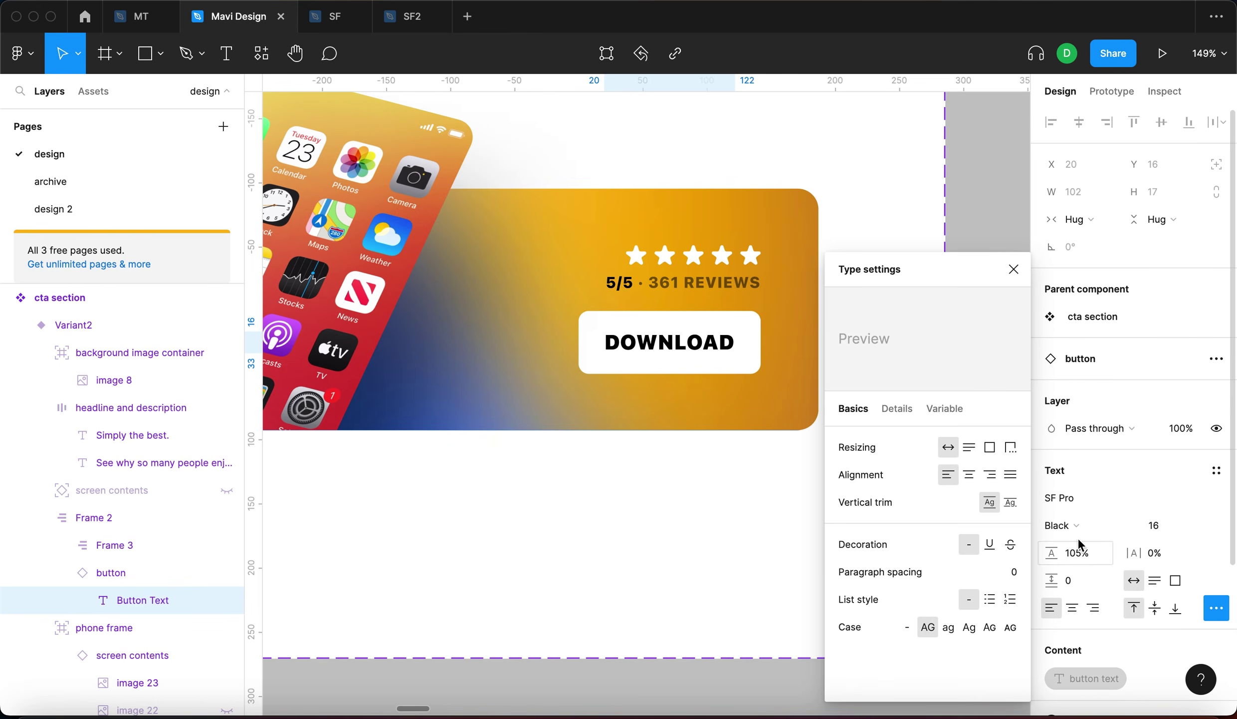
{"action": "left_click", "coordinate": [1014, 269]}
{"action": "key", "text": "Escape"}
{"action": "scroll", "coordinate": [639, 350], "scroll_direction": "down", "scroll_amount": 5}
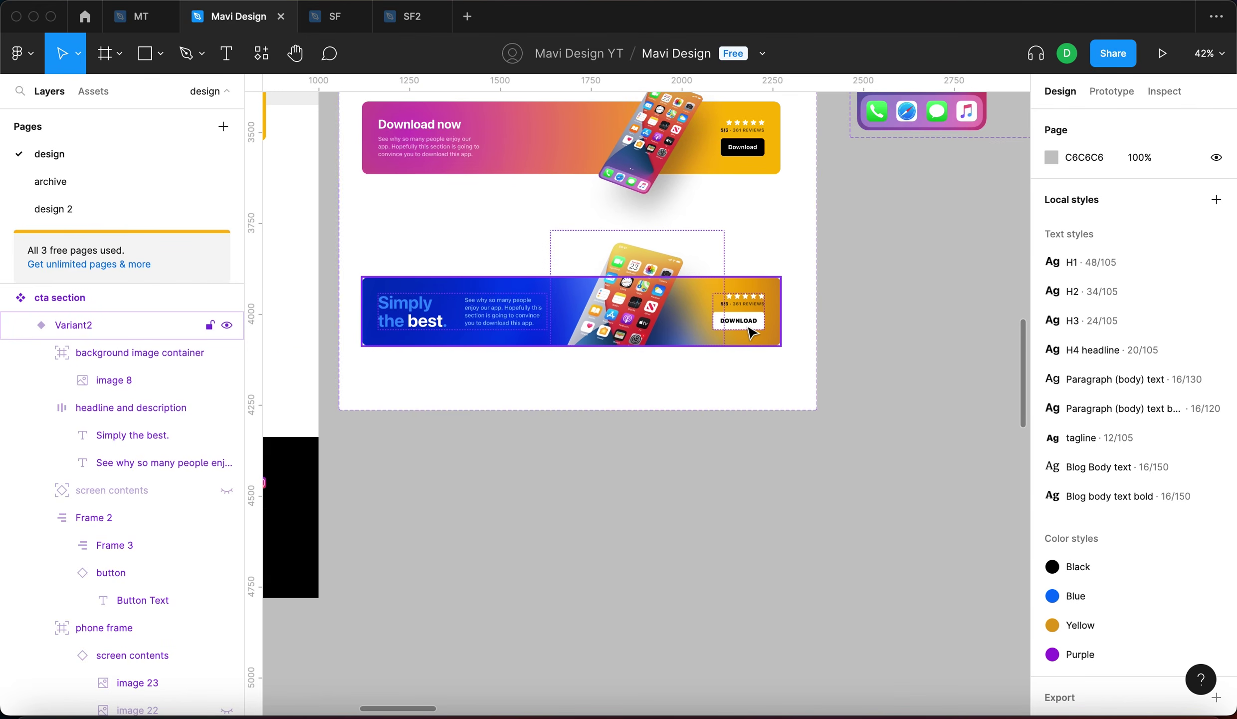
Try the Blue color style on the DOWNLOAD button text and replace it with the Yellow style.
{"action": "scroll", "coordinate": [724, 322], "scroll_direction": "up", "scroll_amount": 5}
{"action": "scroll", "coordinate": [768, 327], "scroll_direction": "down", "scroll_amount": 6}
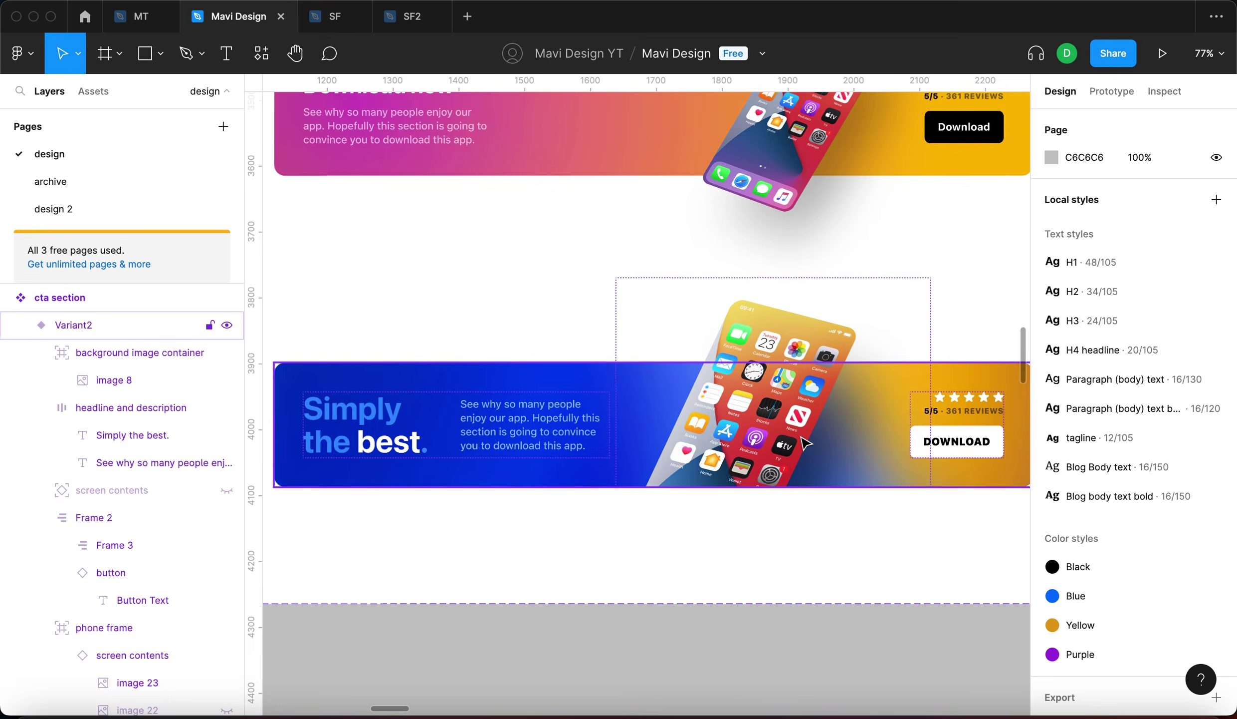
{"action": "scroll", "coordinate": [830, 437], "scroll_direction": "up", "scroll_amount": 5}
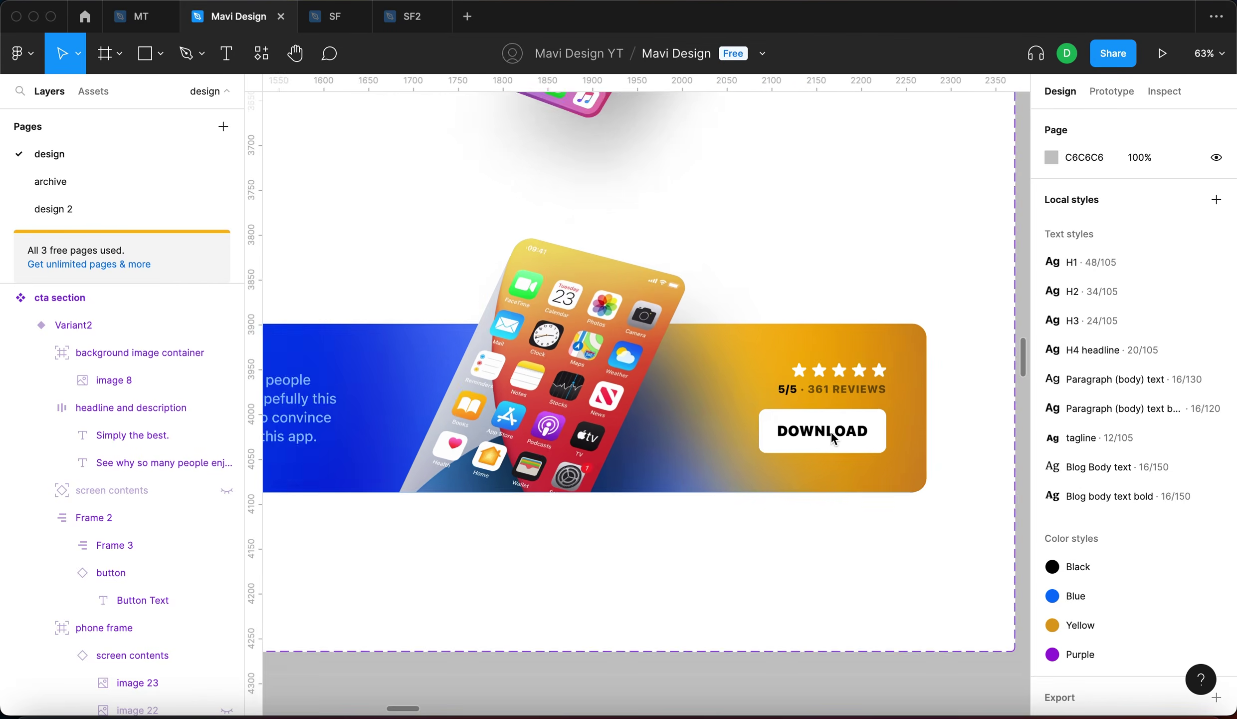
{"action": "left_click", "coordinate": [826, 430], "text": "super"}
{"action": "left_click", "coordinate": [1077, 525]}
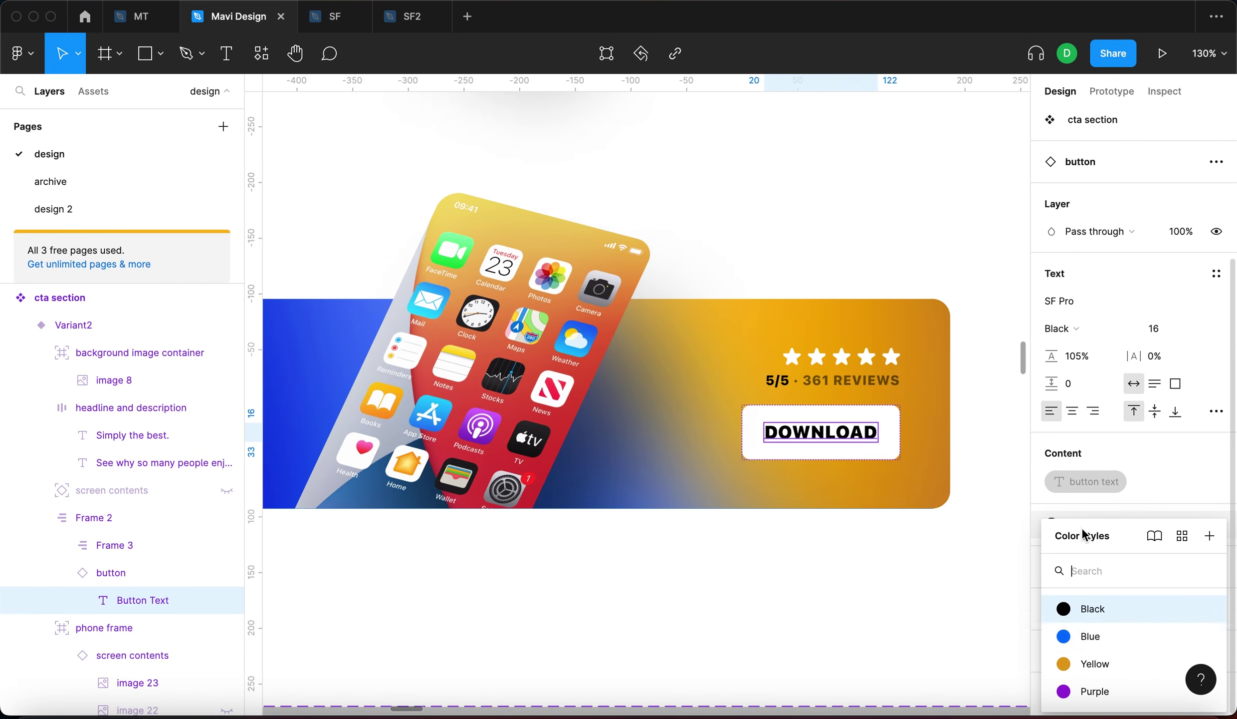
{"action": "left_click", "coordinate": [1073, 636]}
{"action": "left_click", "coordinate": [1089, 523]}
{"action": "left_click", "coordinate": [1092, 663]}
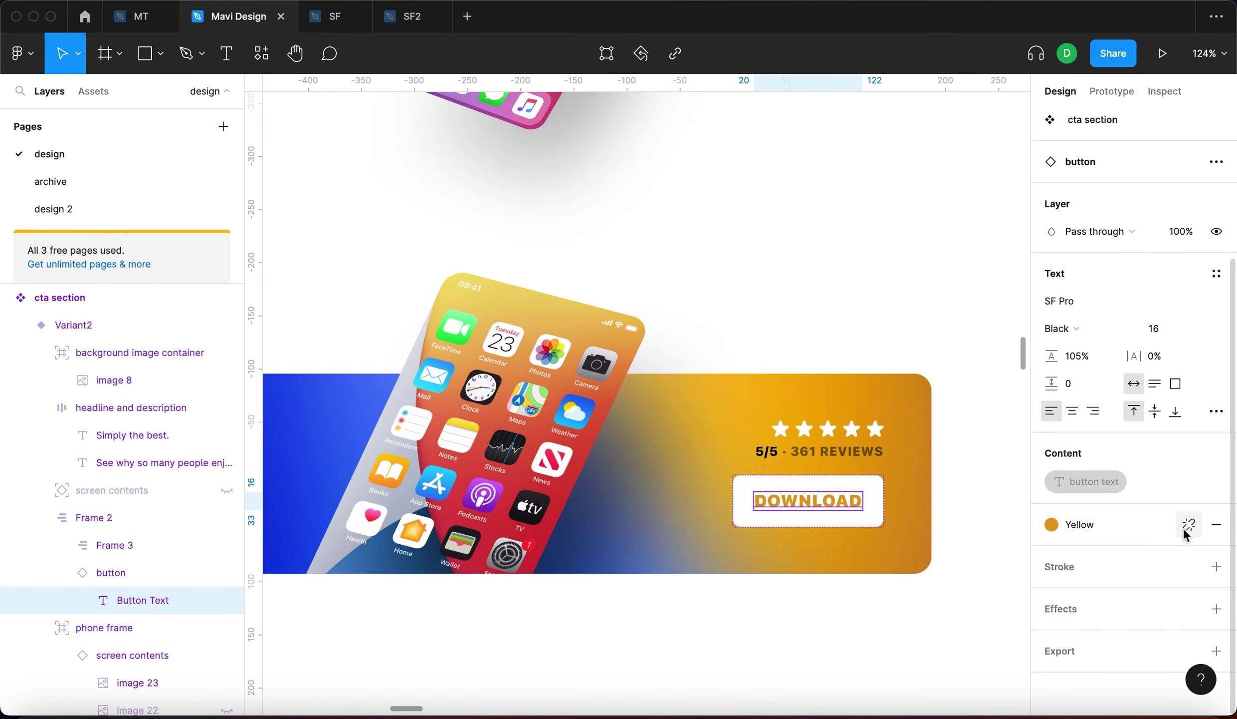
Detach the DOWNLOAD text's fill from the Yellow style and darken it to a deeper shade of that color.
{"action": "left_click", "coordinate": [1187, 524]}
{"action": "left_click", "coordinate": [1052, 551]}
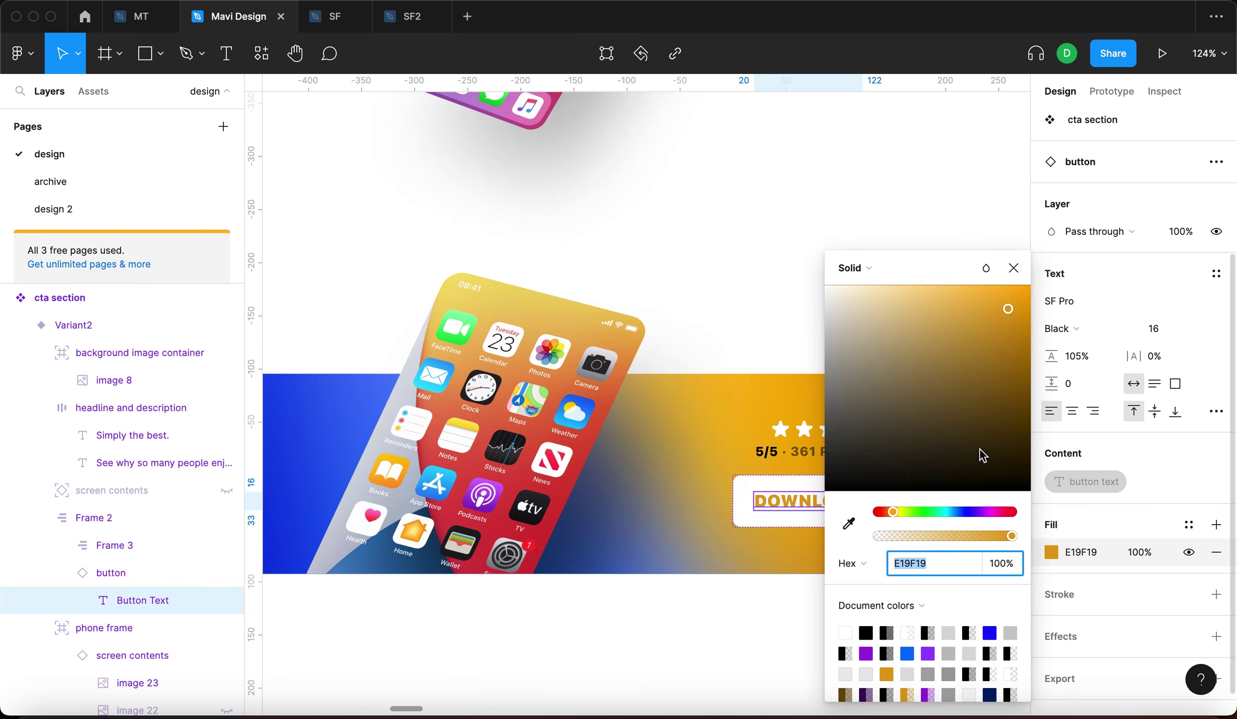
{"action": "left_click_drag", "start_coordinate": [980, 449], "coordinate": [1018, 371]}
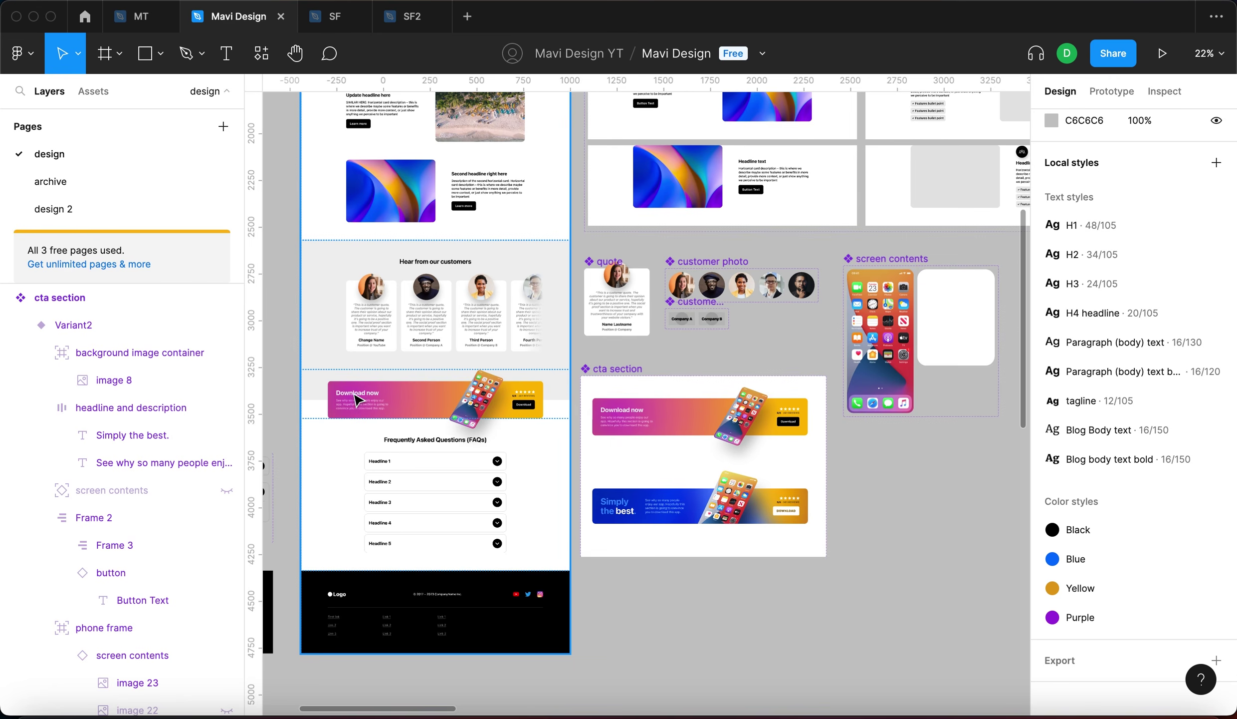
Switch the homepage's cta section instance to the Variant2 variant.
{"action": "left_click", "coordinate": [360, 403]}
{"action": "double_click", "coordinate": [374, 406]}
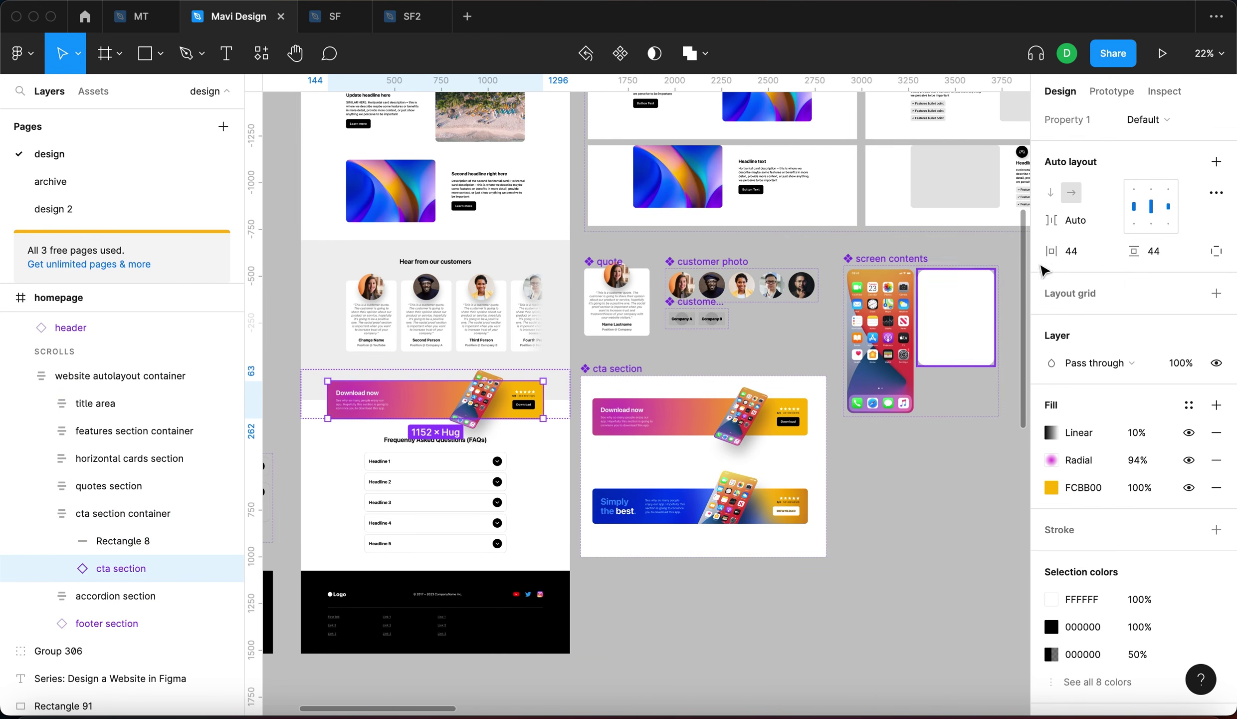
{"action": "left_click", "coordinate": [1148, 372]}
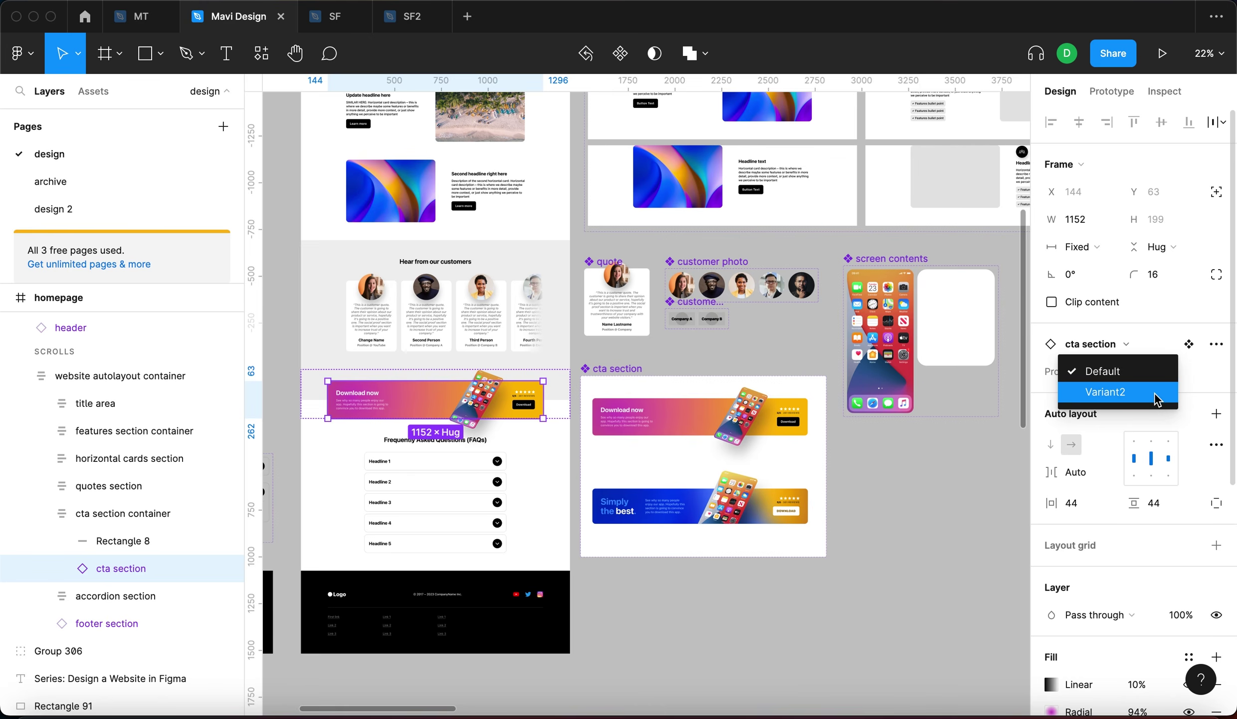
{"action": "left_click", "coordinate": [1163, 391]}
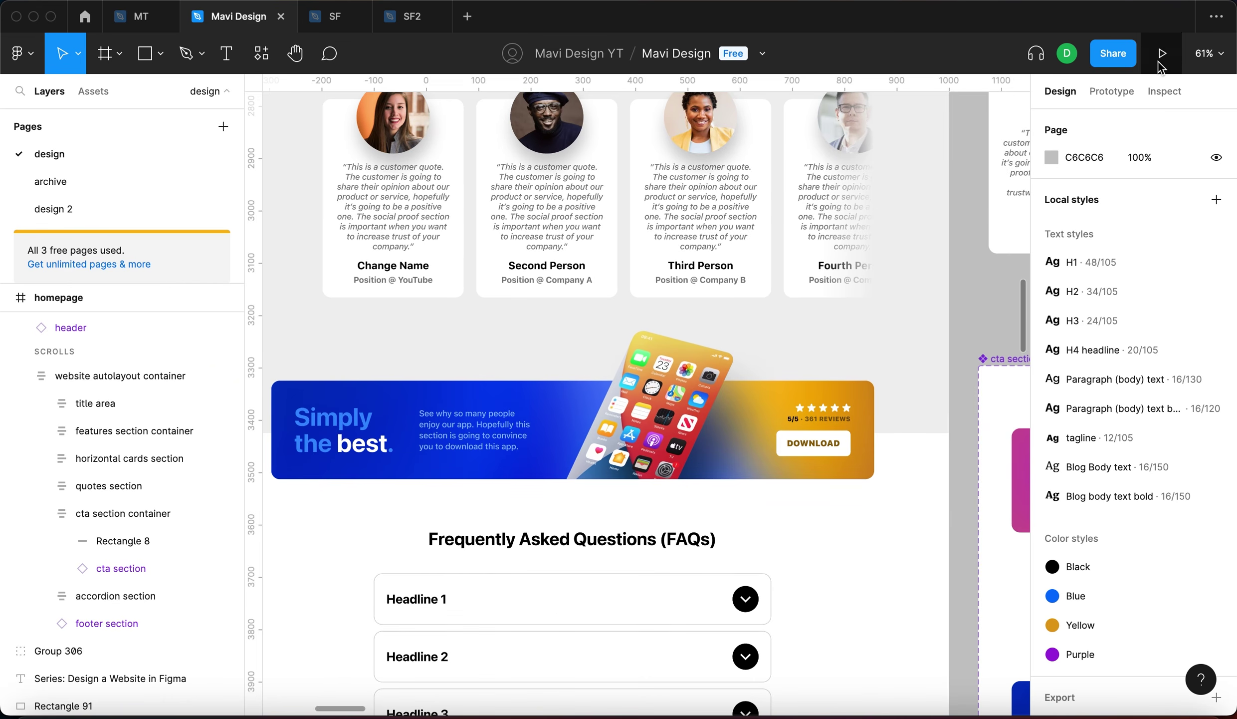
Run the homepage prototype and examine how the new cta banner looks between the customer quotes and the FAQs.
{"action": "left_click", "coordinate": [1160, 58]}
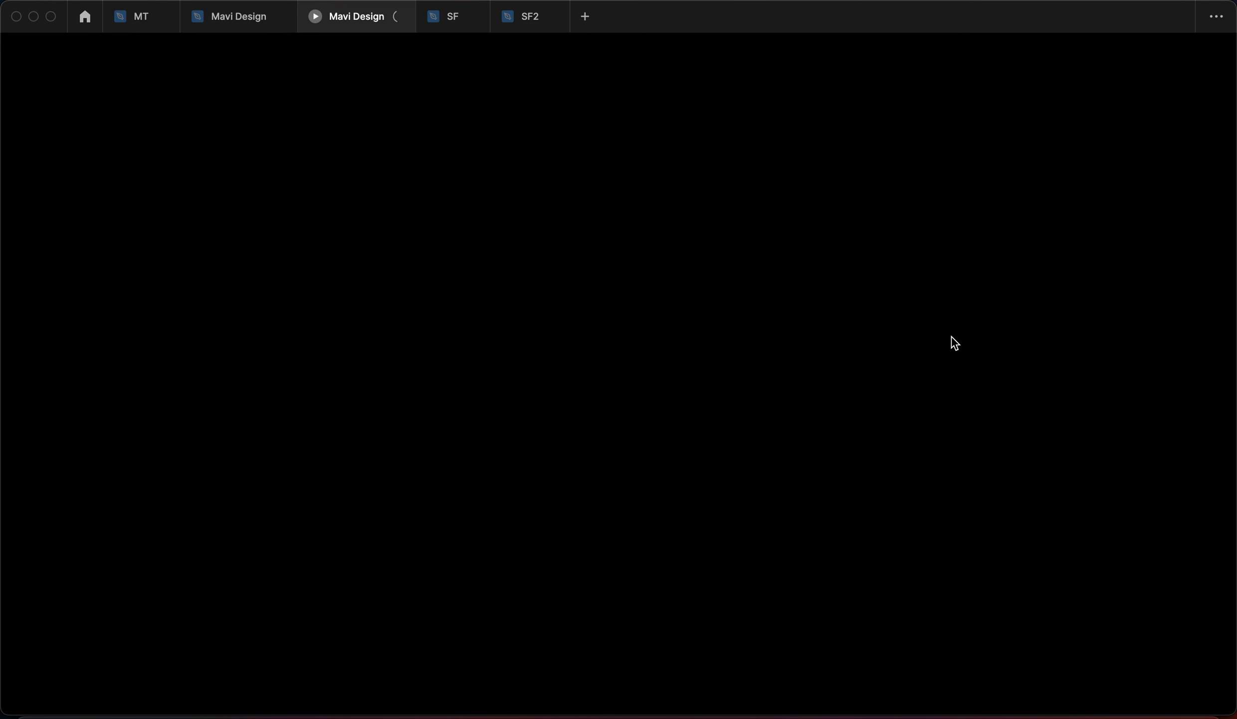
{"action": "scroll", "coordinate": [648, 414], "scroll_direction": "down", "scroll_amount": 10}
{"action": "scroll", "coordinate": [647, 419], "scroll_direction": "down", "scroll_amount": 8}
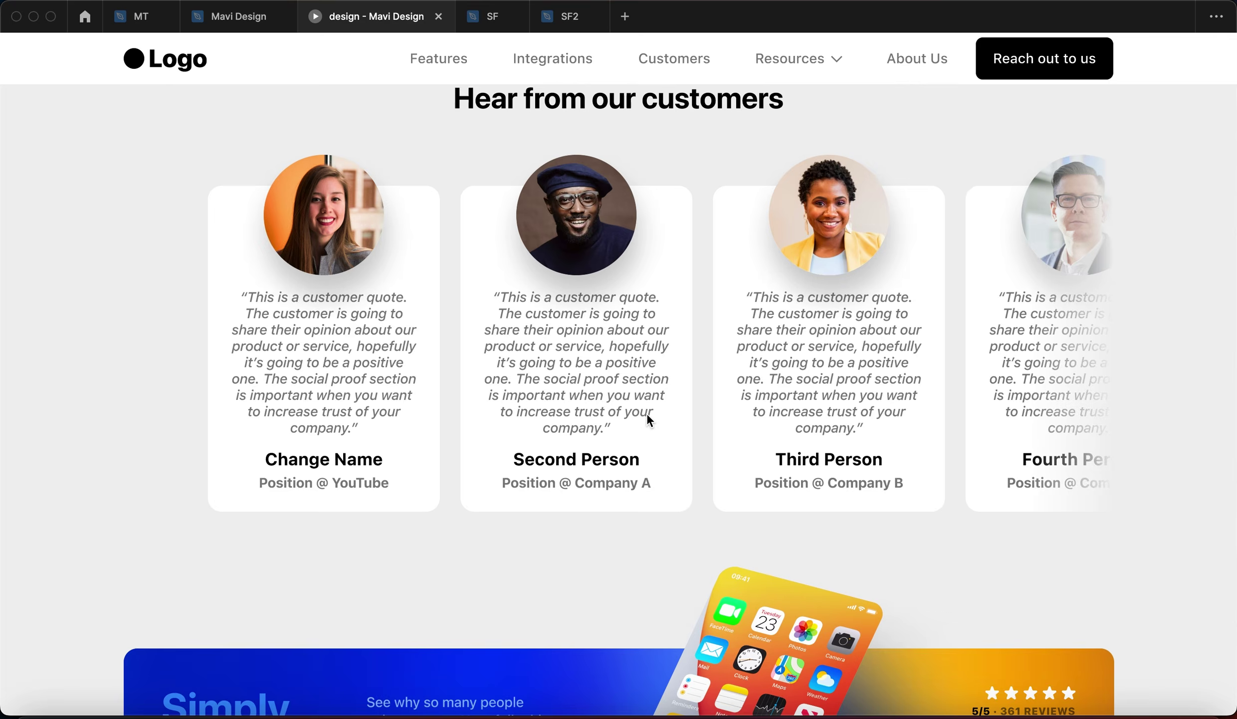
{"action": "scroll", "coordinate": [473, 550], "scroll_direction": "down", "scroll_amount": 3}
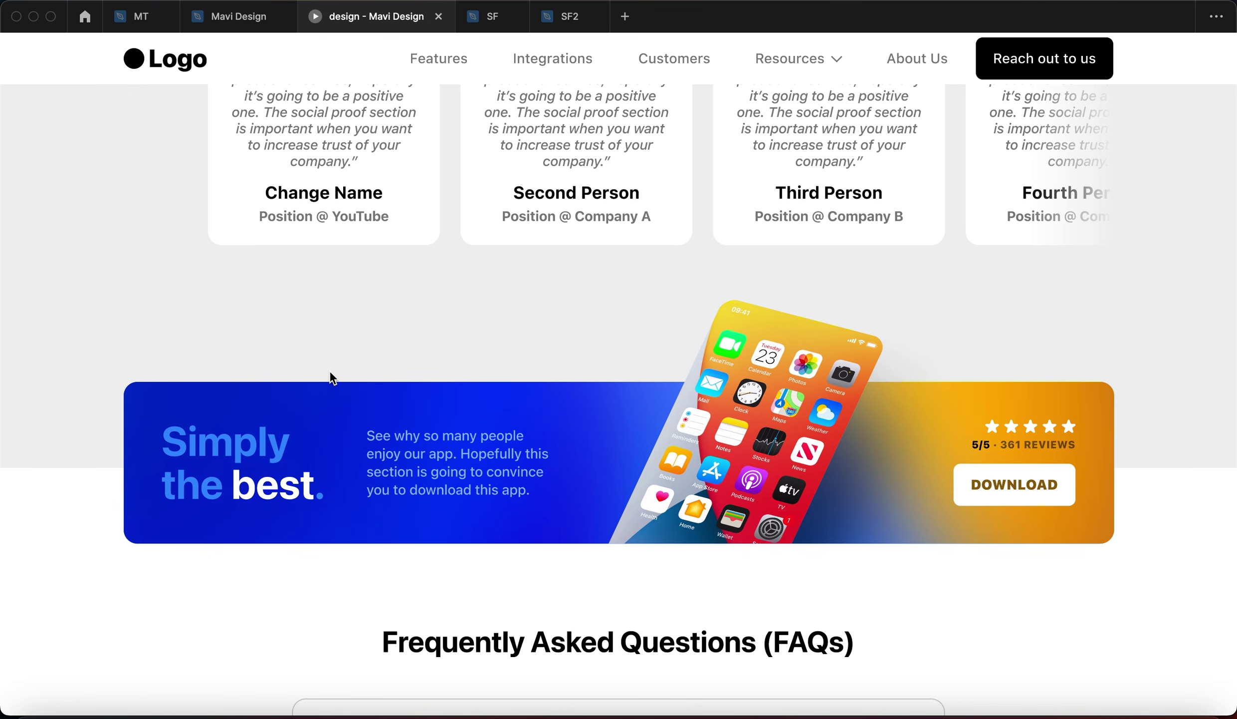
{"action": "scroll", "coordinate": [329, 340], "scroll_direction": "down", "scroll_amount": 2}
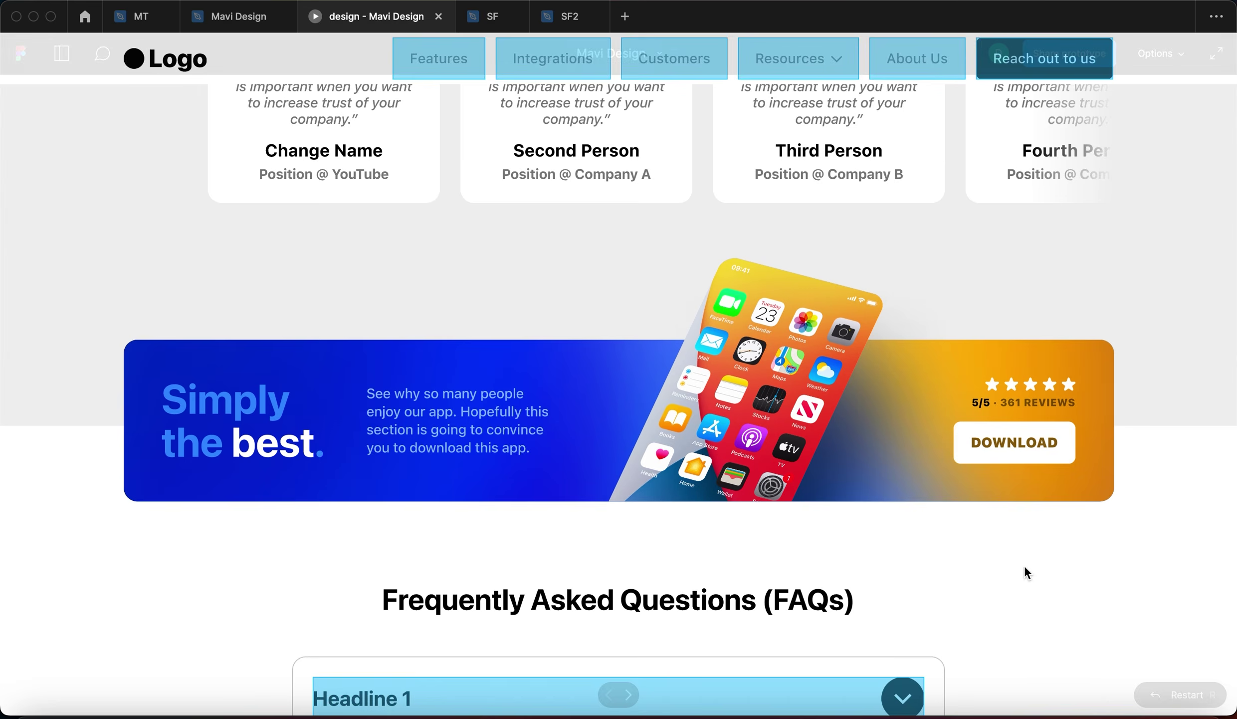
{"action": "scroll", "coordinate": [1023, 549], "scroll_direction": "down", "scroll_amount": 2}
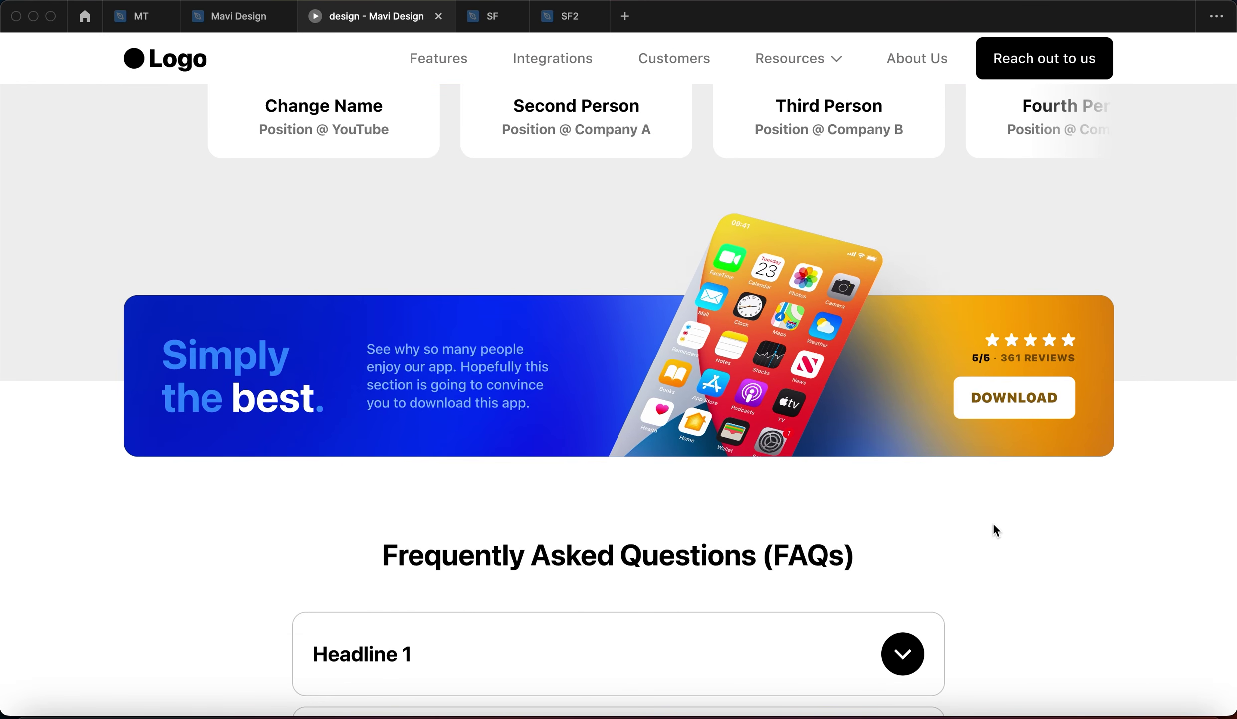
Return to the Mavi Design file and duplicate Variant2's background image container.
{"action": "left_click", "coordinate": [244, 18]}
{"action": "scroll", "coordinate": [633, 309], "scroll_direction": "right", "scroll_amount": 10}
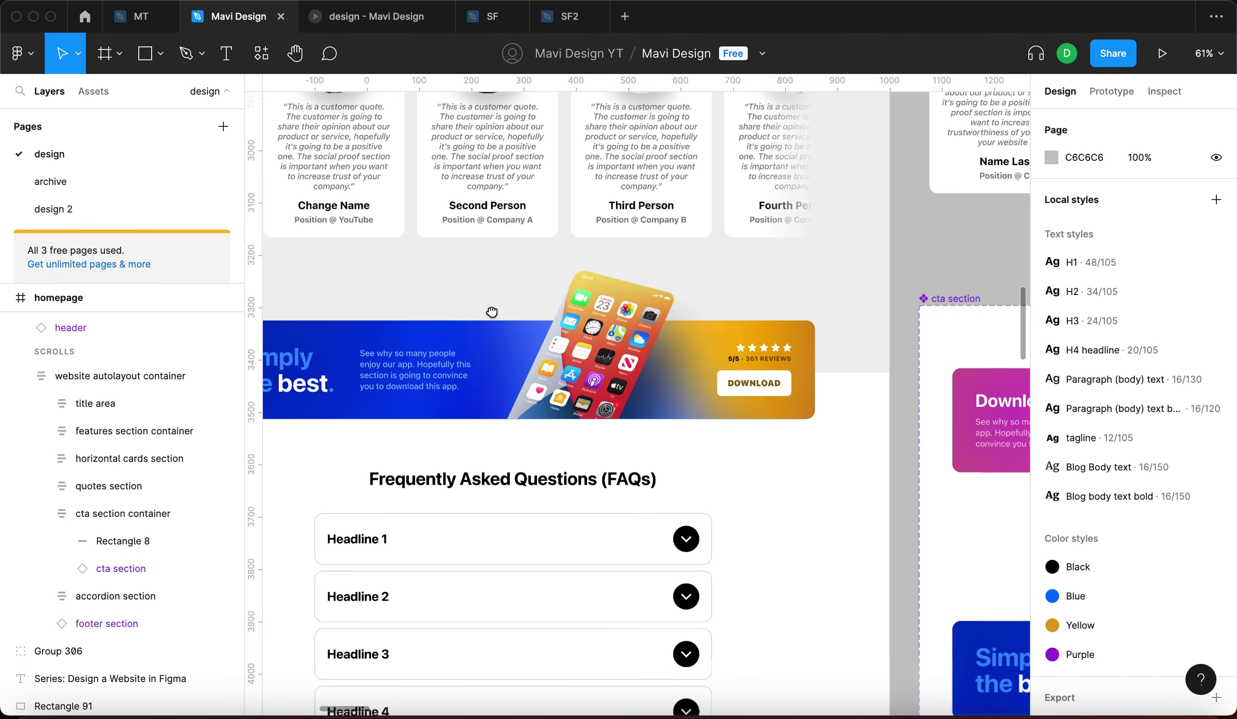
{"action": "scroll", "coordinate": [619, 409], "scroll_direction": "right", "scroll_amount": 6}
{"action": "scroll", "coordinate": [618, 409], "scroll_direction": "down", "scroll_amount": 2}
{"action": "left_click", "coordinate": [798, 482]}
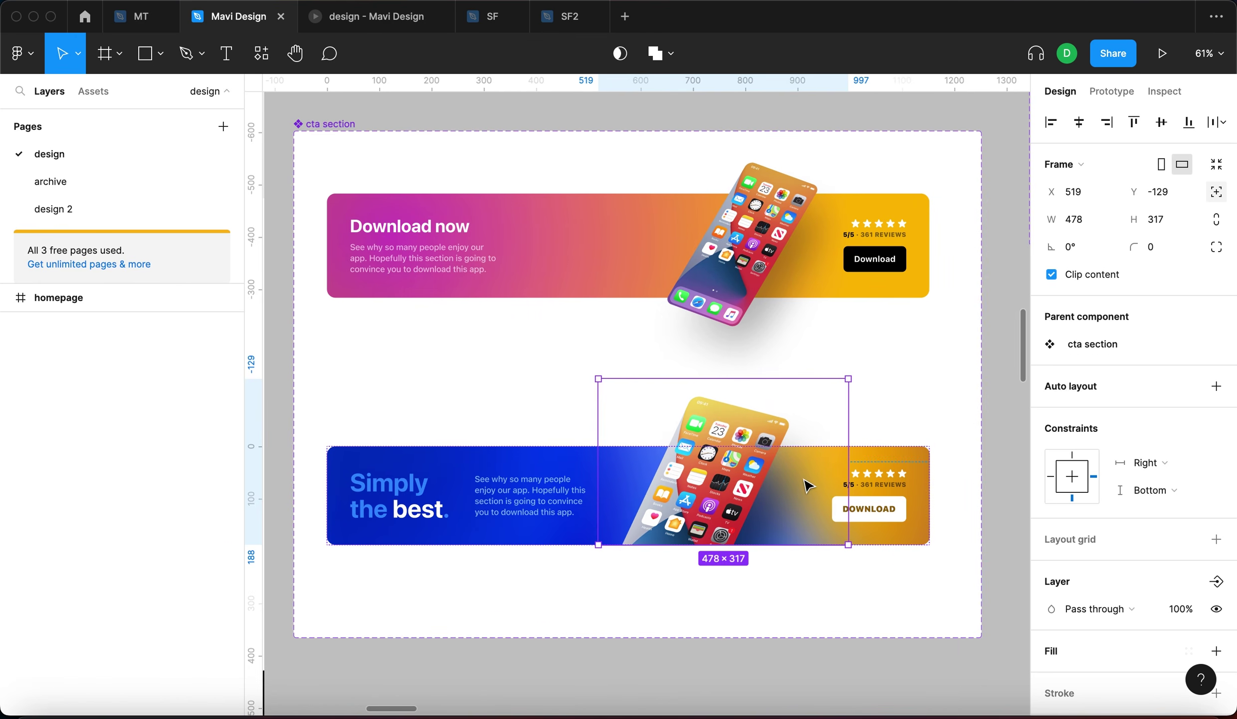
{"action": "scroll", "coordinate": [95, 449], "scroll_direction": "up", "scroll_amount": 5}
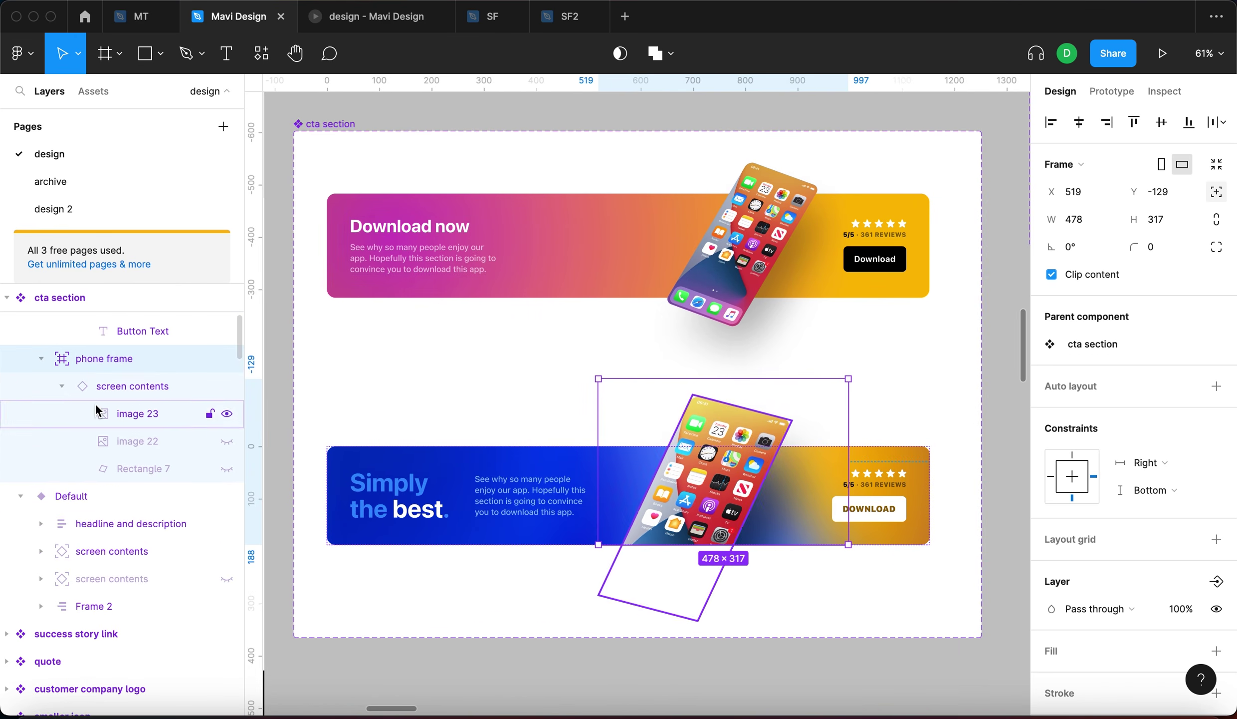
{"action": "scroll", "coordinate": [96, 410], "scroll_direction": "up", "scroll_amount": 2}
{"action": "left_click", "coordinate": [139, 352]}
{"action": "scroll", "coordinate": [685, 583], "scroll_direction": "up", "scroll_amount": 5}
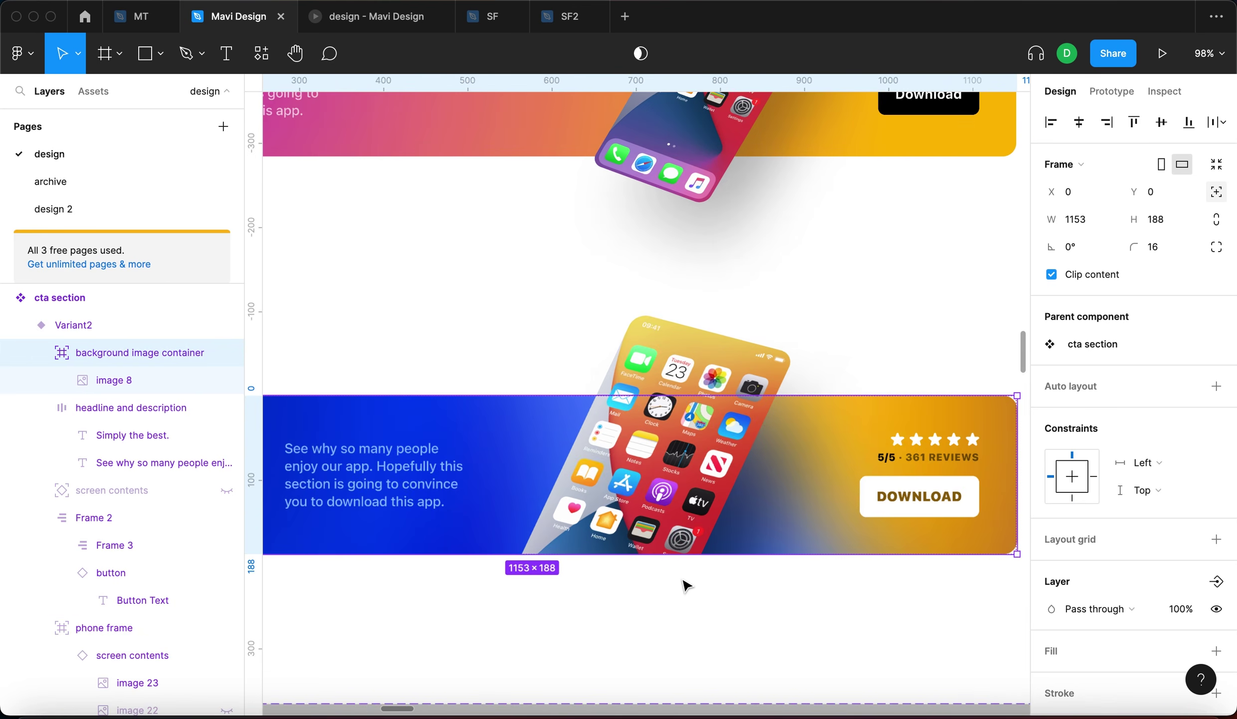
{"action": "scroll", "coordinate": [685, 581], "scroll_direction": "down", "scroll_amount": 4}
{"action": "scroll", "coordinate": [685, 581], "scroll_direction": "down", "scroll_amount": 3}
{"action": "key", "text": "cmd+d"}
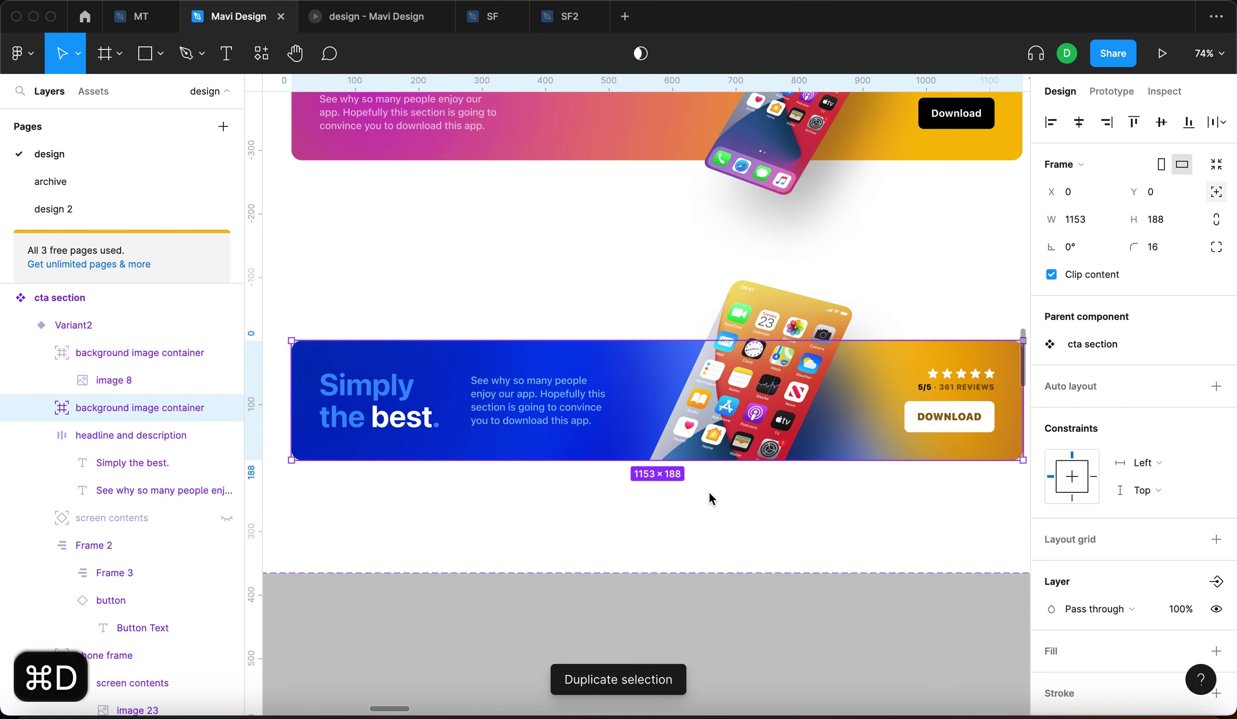
Move the duplicated background image container down to Y 30 and send it behind the original.
{"action": "key", "text": "shift+Down"}
{"action": "key", "text": "shift+Down"}
{"action": "key", "text": "shift+Down"}
{"action": "key", "text": "shift+Down"}
{"action": "key", "text": "shift+Down"}
{"action": "key", "text": "shift+Down"}
{"action": "key", "text": "shift+Up"}
{"action": "key", "text": "shift+Up"}
{"action": "key", "text": "shift+Up"}
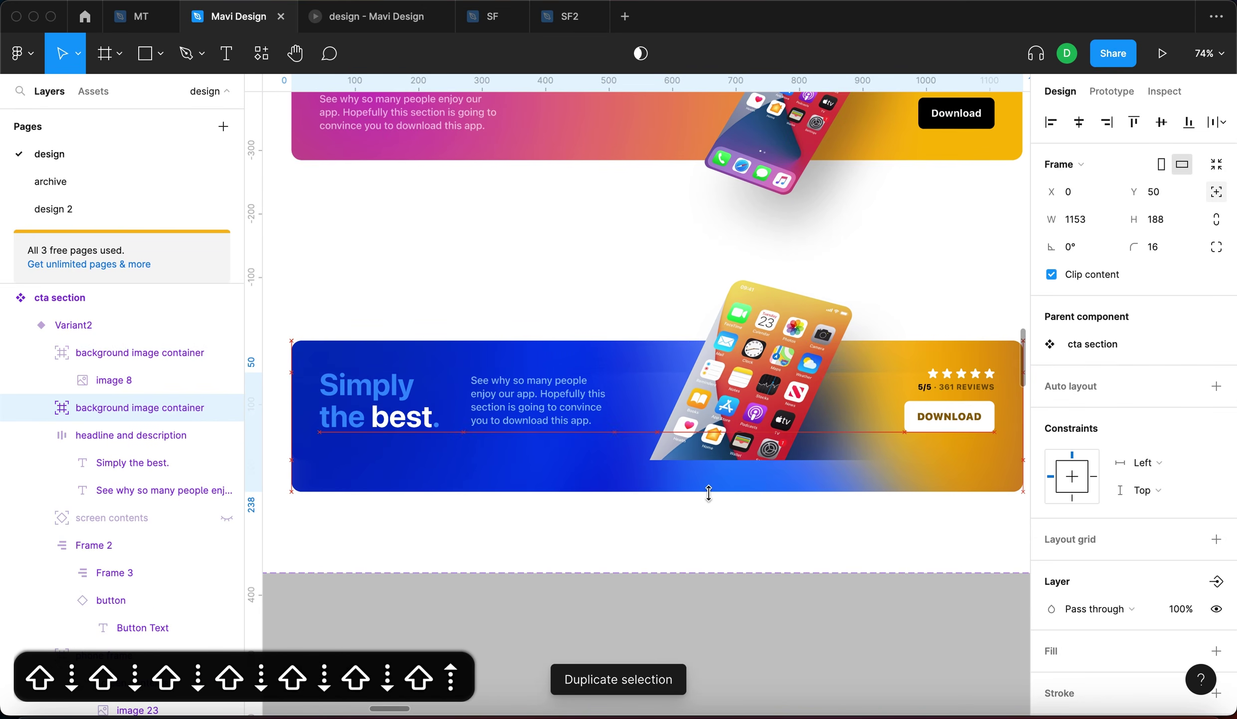
{"action": "key", "text": "alt+cmd+bracketleft"}
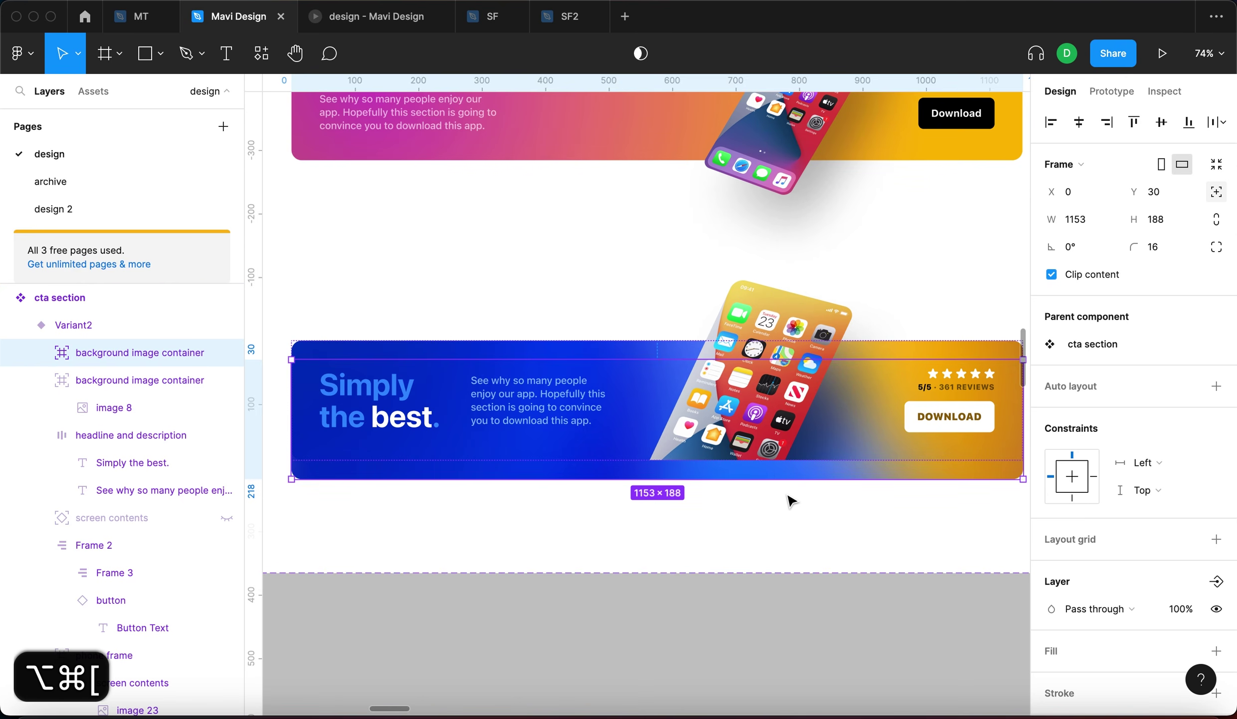
Scale the duplicate proportionally about its centre to 1063 px wide and shift it 10 px down.
{"action": "scroll", "coordinate": [791, 501], "scroll_direction": "down", "scroll_amount": 3}
{"action": "key", "text": "k"}
{"action": "scroll", "coordinate": [928, 449], "scroll_direction": "up", "scroll_amount": 5}
{"action": "left_click_drag", "start_coordinate": [934, 446], "coordinate": [882, 449]}
{"action": "scroll", "coordinate": [883, 449], "scroll_direction": "down", "scroll_amount": 5}
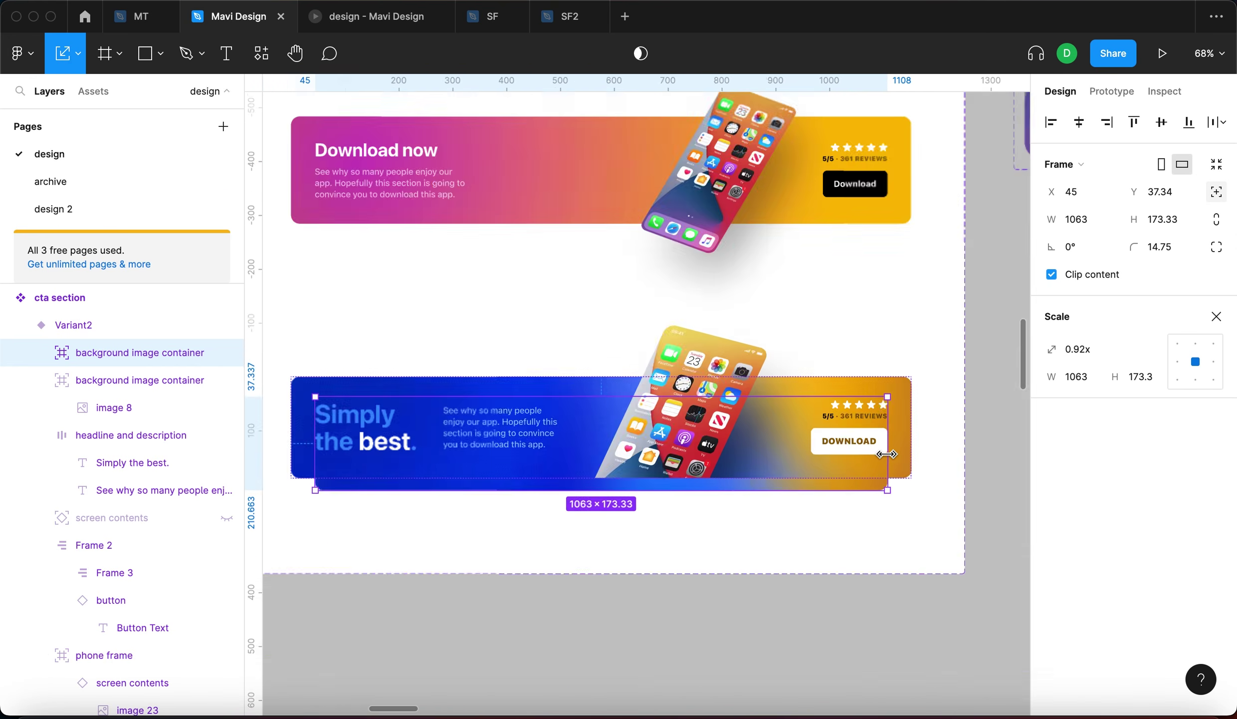
{"action": "scroll", "coordinate": [887, 454], "scroll_direction": "down", "scroll_amount": 2}
{"action": "key", "text": "shift+Down"}
{"action": "key", "text": "v"}
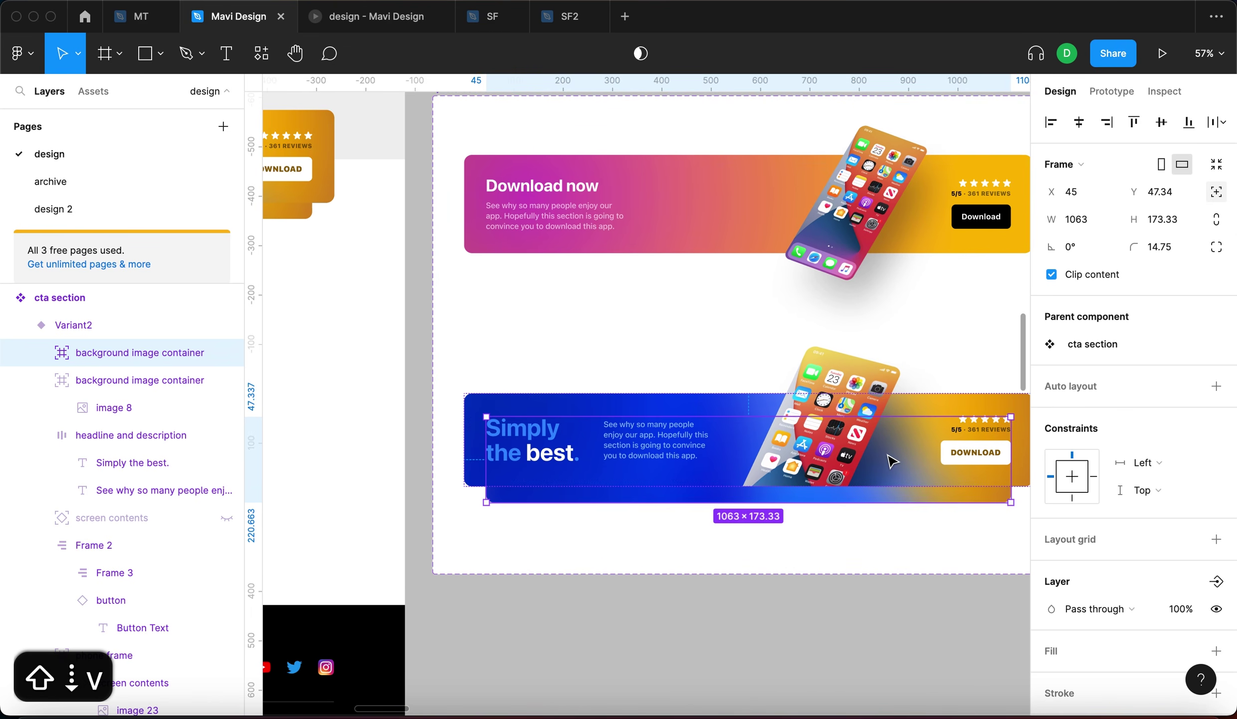
Give the duplicated background image container a Layer blur effect with a blur of 84.
{"action": "scroll", "coordinate": [1210, 611], "scroll_direction": "down", "scroll_amount": 3}
{"action": "left_click", "coordinate": [1216, 608]}
{"action": "left_click", "coordinate": [1123, 633]}
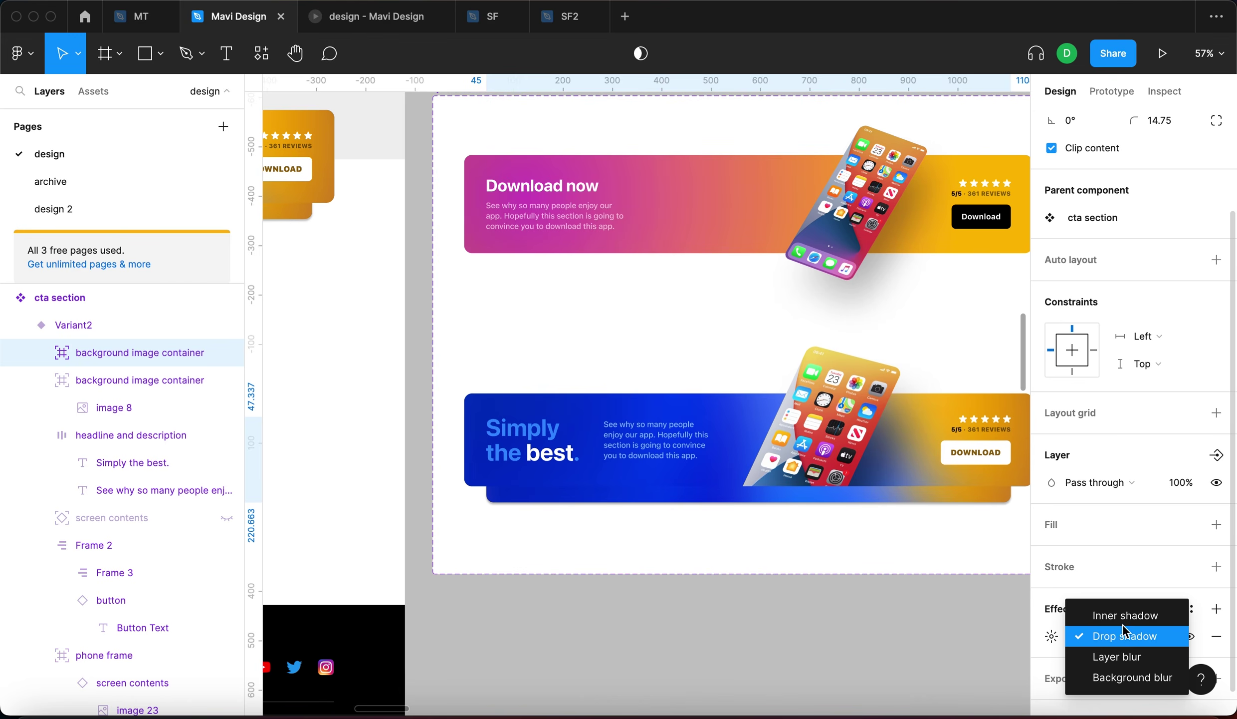
{"action": "left_click", "coordinate": [1118, 656]}
{"action": "left_click", "coordinate": [1051, 636]}
{"action": "key", "text": "shift+Up"}
{"action": "key", "text": "shift+Up"}
{"action": "key", "text": "shift+Up"}
{"action": "key", "text": "shift+Up"}
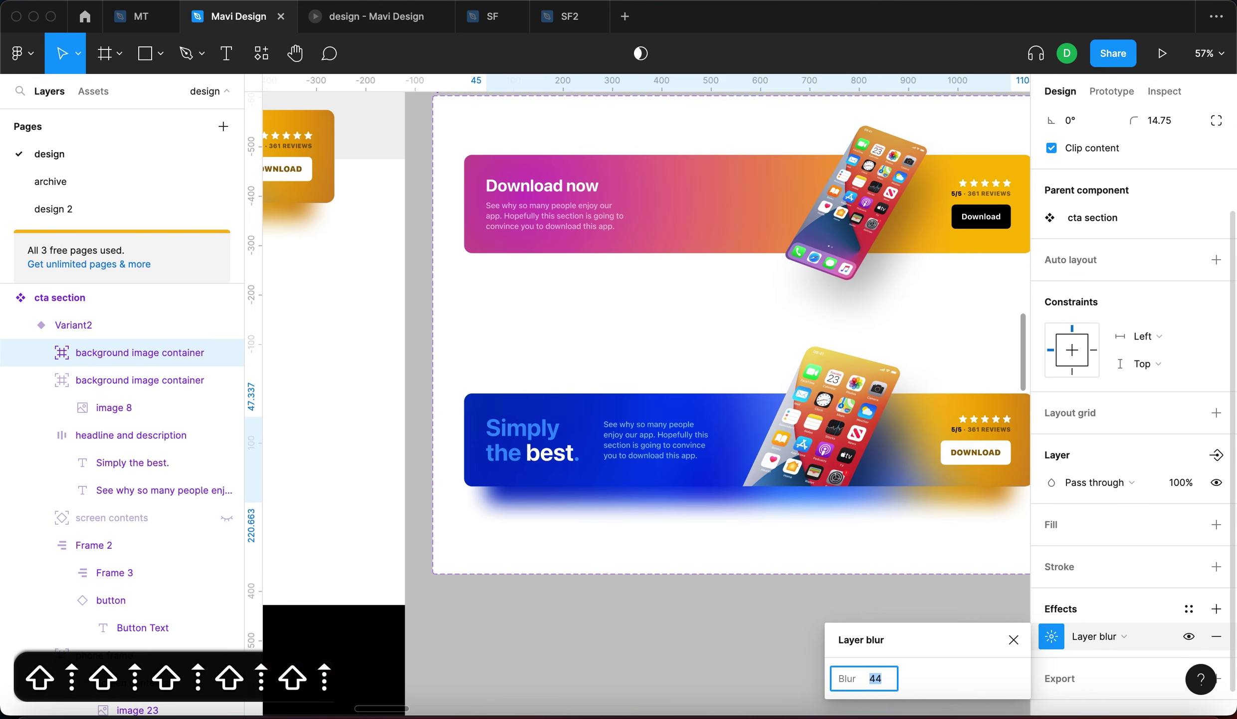
{"action": "key", "text": "shift+Up"}
{"action": "key", "text": "shift+Up"}
{"action": "key", "text": "shift+Up"}
{"action": "key", "text": "shift+Up"}
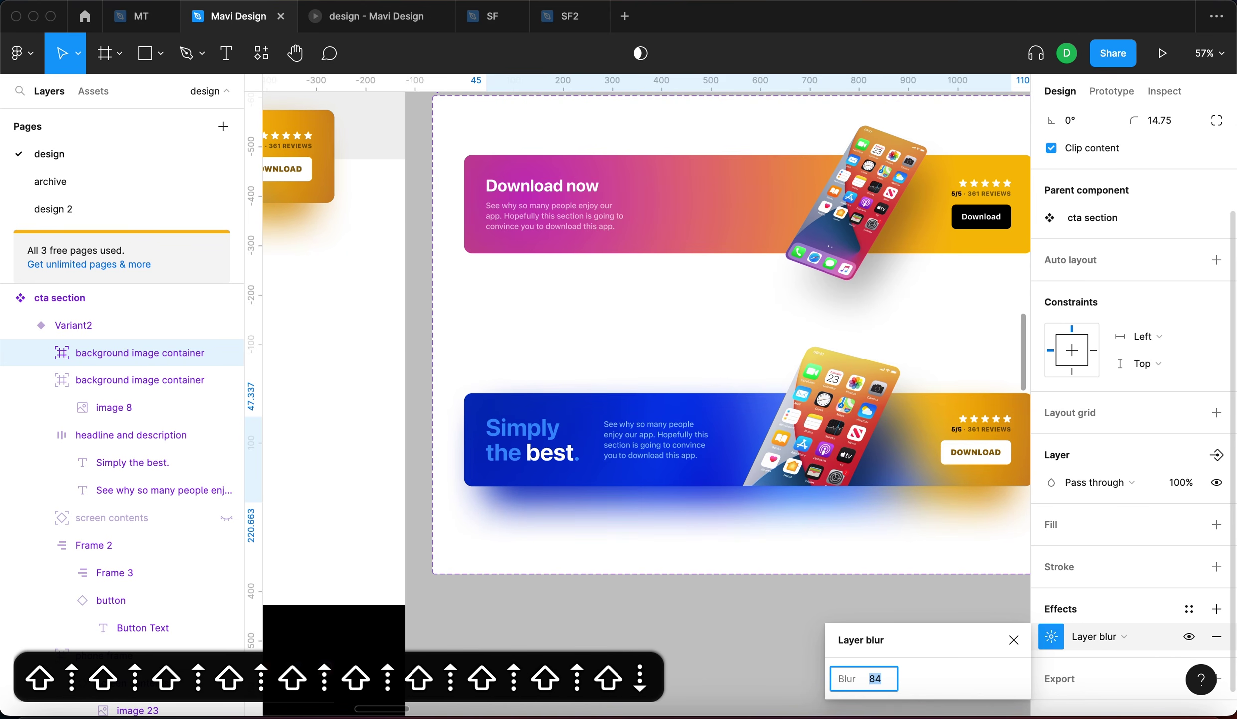
Rescale the blurred duplicate proportionally about its centre to 1113 px wide and place it at Y 43.26.
{"action": "scroll", "coordinate": [395, 511], "scroll_direction": "right", "scroll_amount": 3}
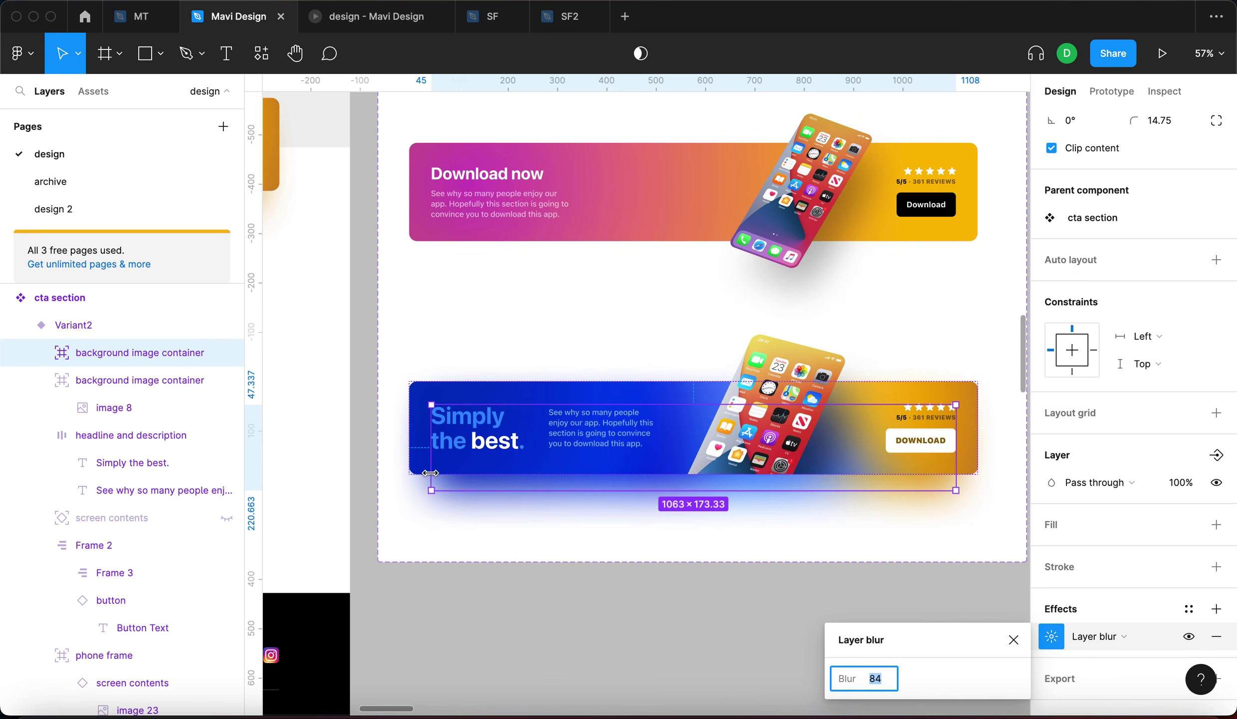
{"action": "type", "text": "k"}
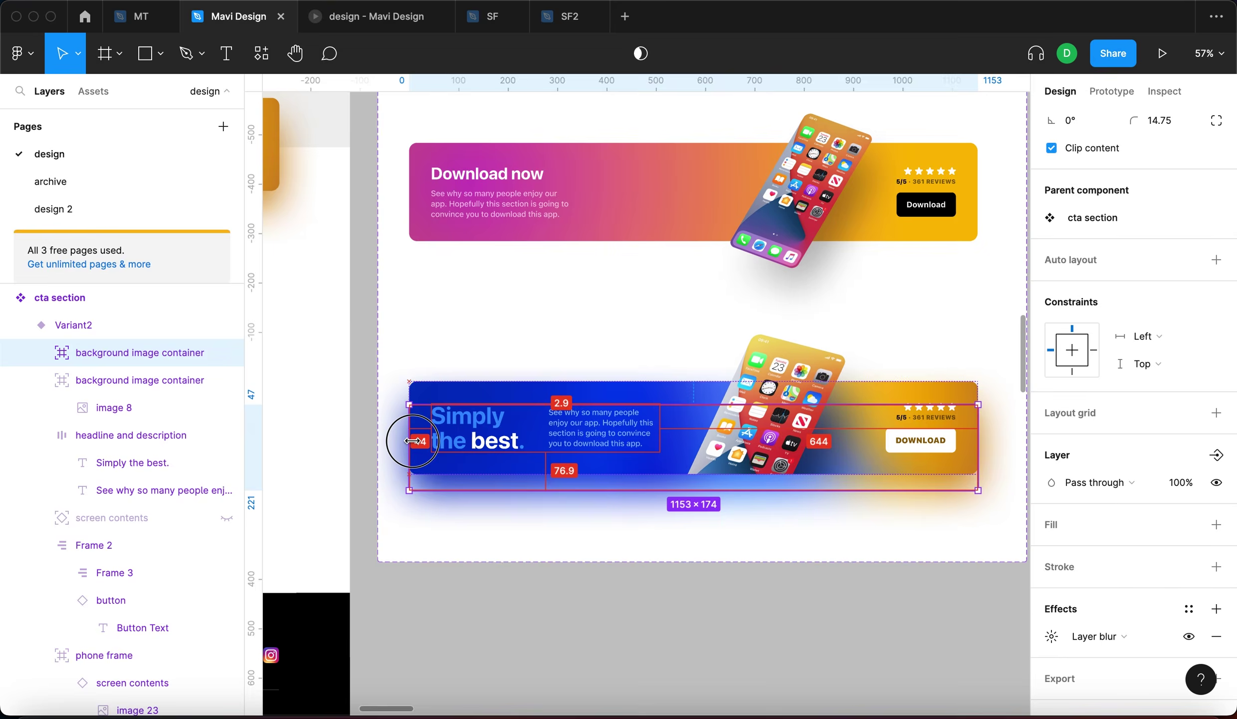
{"action": "key", "text": "super+z"}
{"action": "key", "text": "k"}
{"action": "left_click_drag", "start_coordinate": [429, 447], "coordinate": [419, 449]}
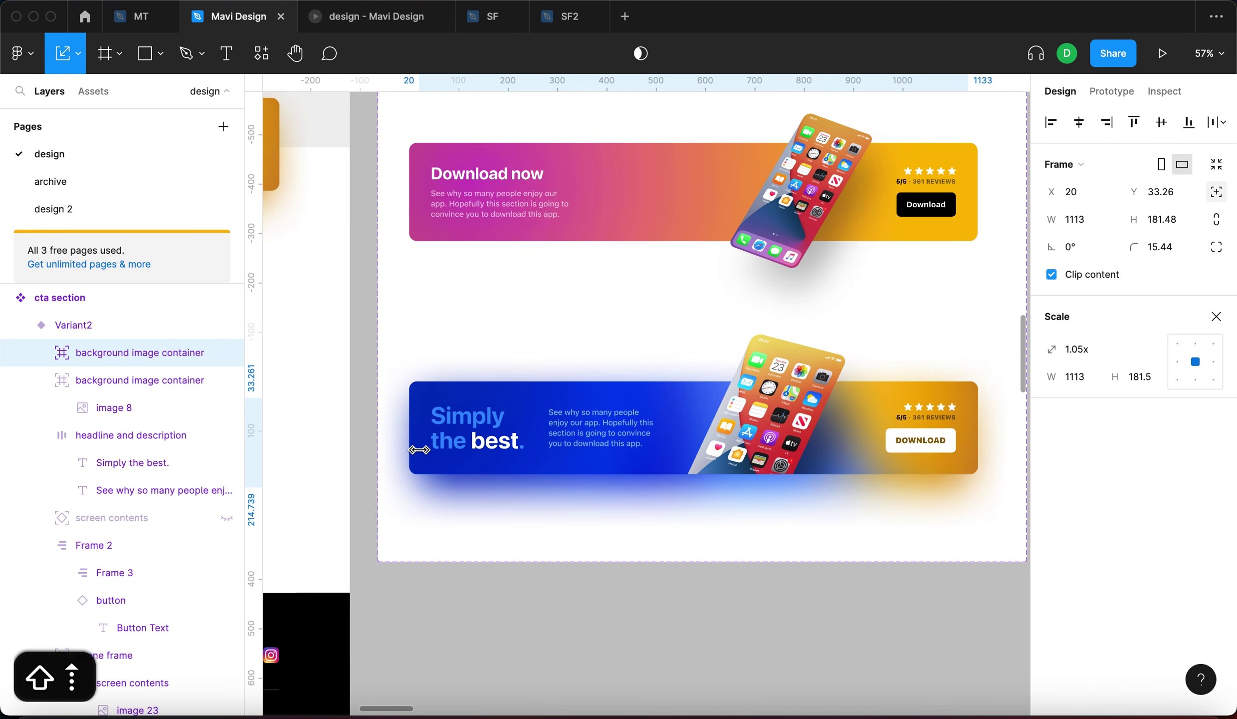
{"action": "key", "text": "v"}
Lower the blurred duplicate's layer opacity to below 50% for a subtle coloured shadow.
{"action": "scroll", "coordinate": [1192, 539], "scroll_direction": "down", "scroll_amount": 3}
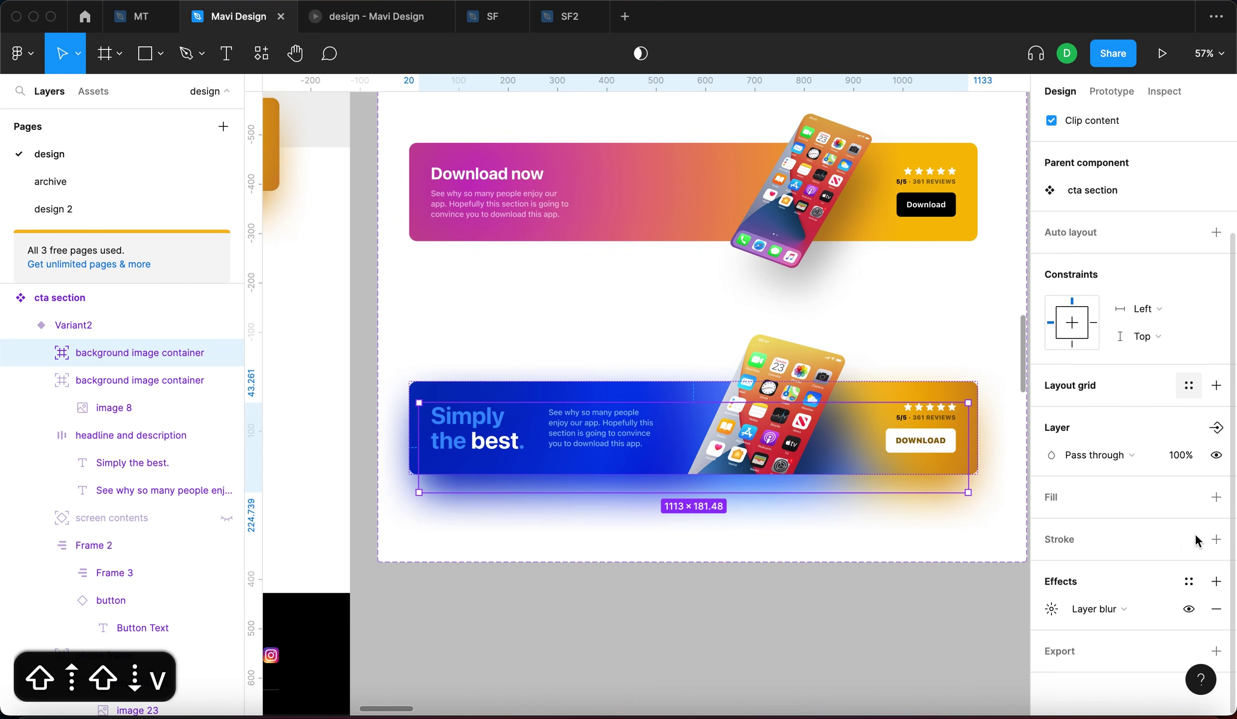
{"action": "left_click", "coordinate": [1181, 455]}
{"action": "key", "text": "shift+Down"}
{"action": "key", "text": "shift+Down"}
{"action": "key", "text": "shift+Down"}
{"action": "key", "text": "shift+Down"}
{"action": "key", "text": "shift+Down"}
{"action": "key", "text": "shift+Down"}
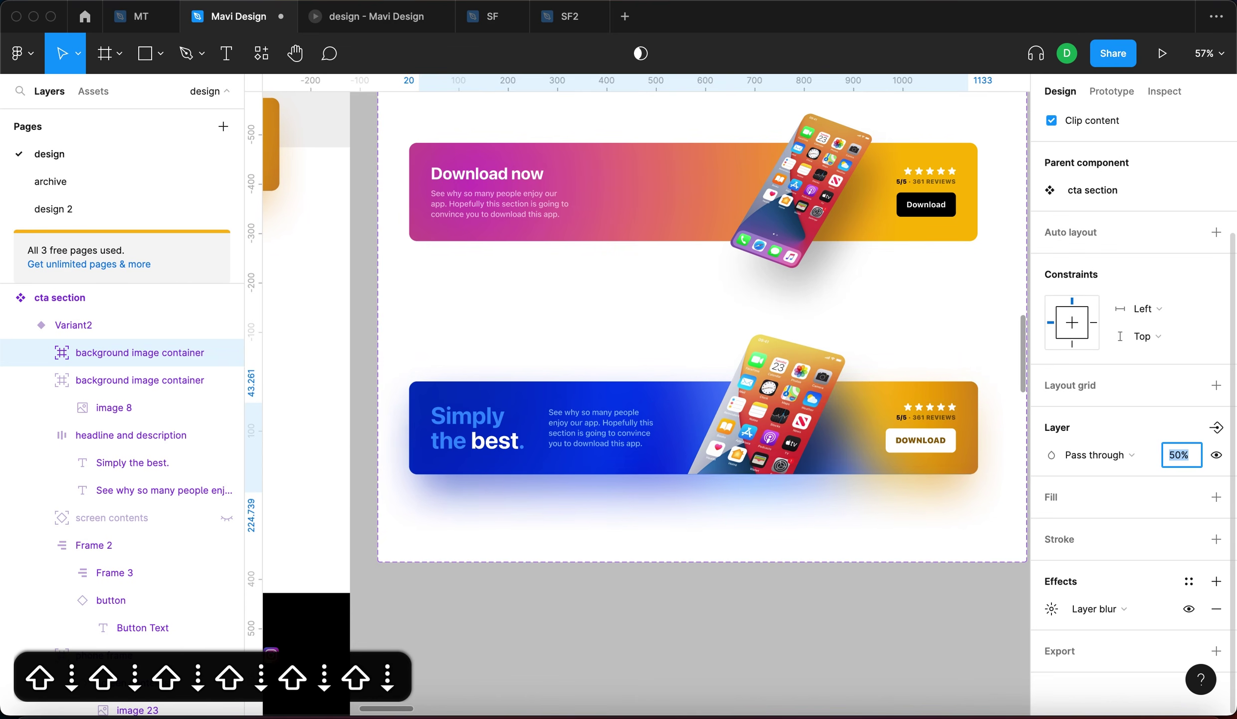
{"action": "key", "text": "shift+Down"}
{"action": "key", "text": "shift+Down"}
{"action": "key", "text": "shift+Down"}
{"action": "key", "text": "shift+Down"}
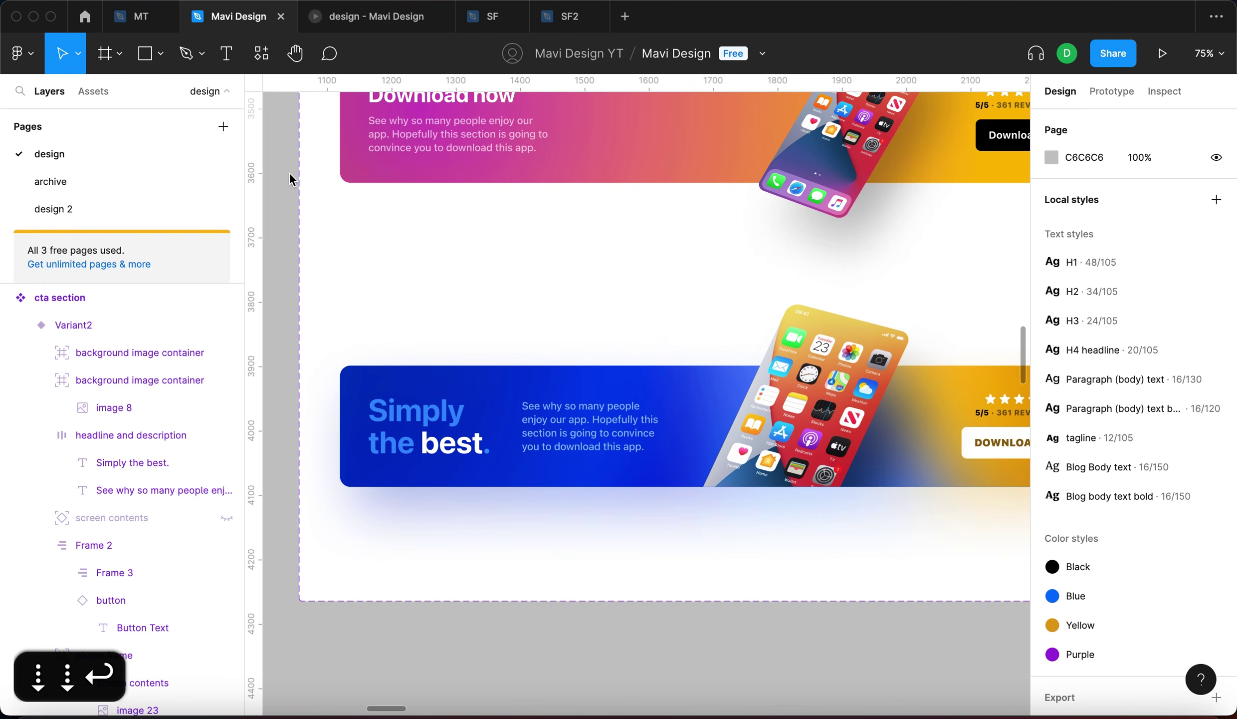
Examine the cta banner's coloured blur shadow on the homepage in the running prototype.
{"action": "left_click", "coordinate": [384, 18]}
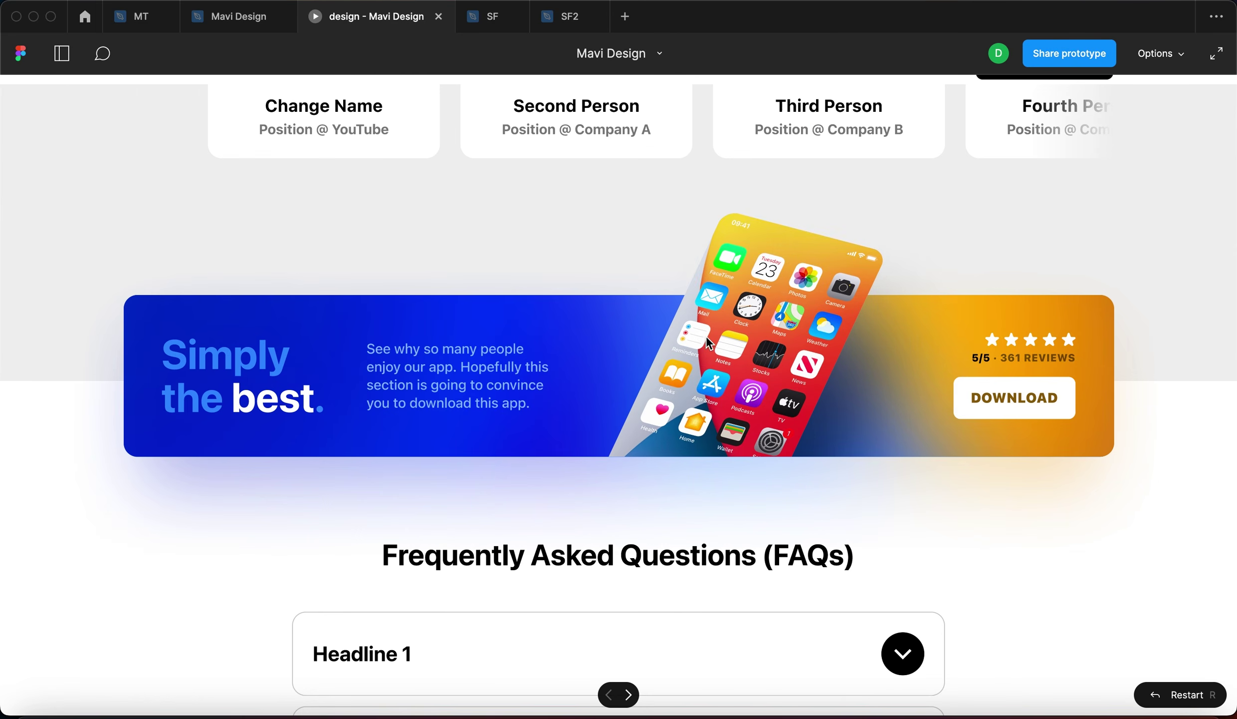
{"action": "scroll", "coordinate": [790, 300], "scroll_direction": "up", "scroll_amount": 5}
{"action": "scroll", "coordinate": [790, 299], "scroll_direction": "down", "scroll_amount": 10}
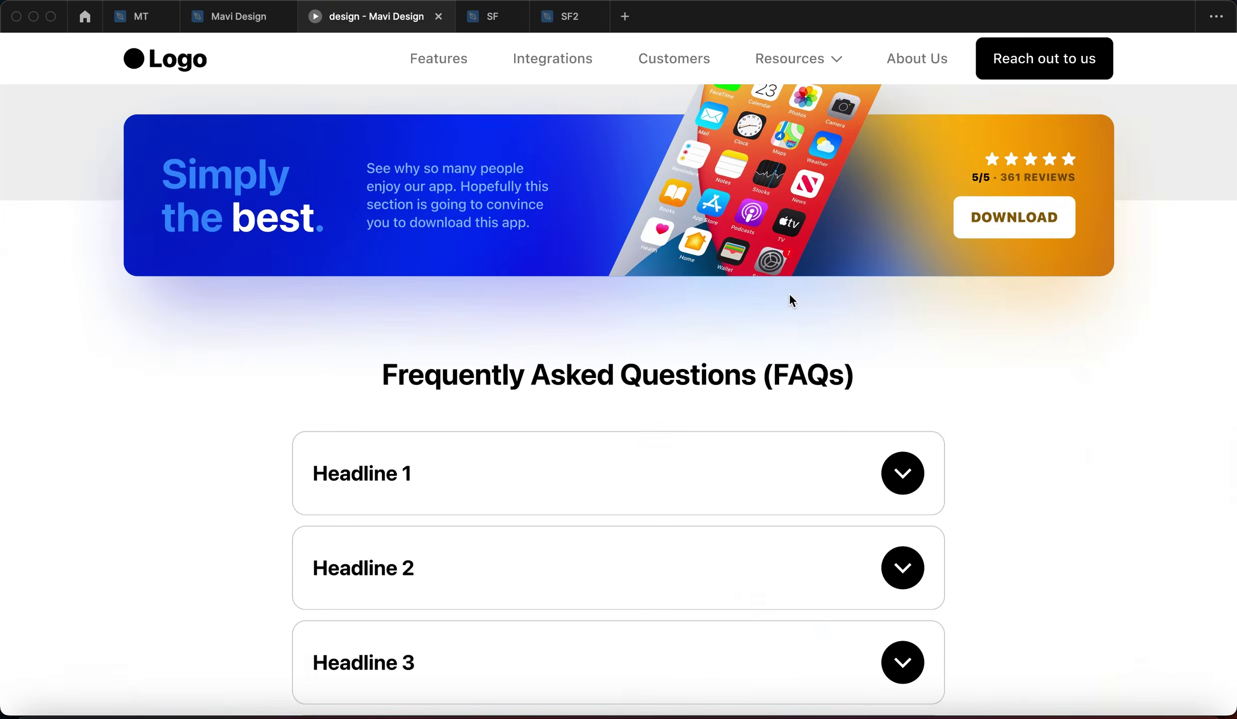
{"action": "scroll", "coordinate": [792, 299], "scroll_direction": "up", "scroll_amount": 5}
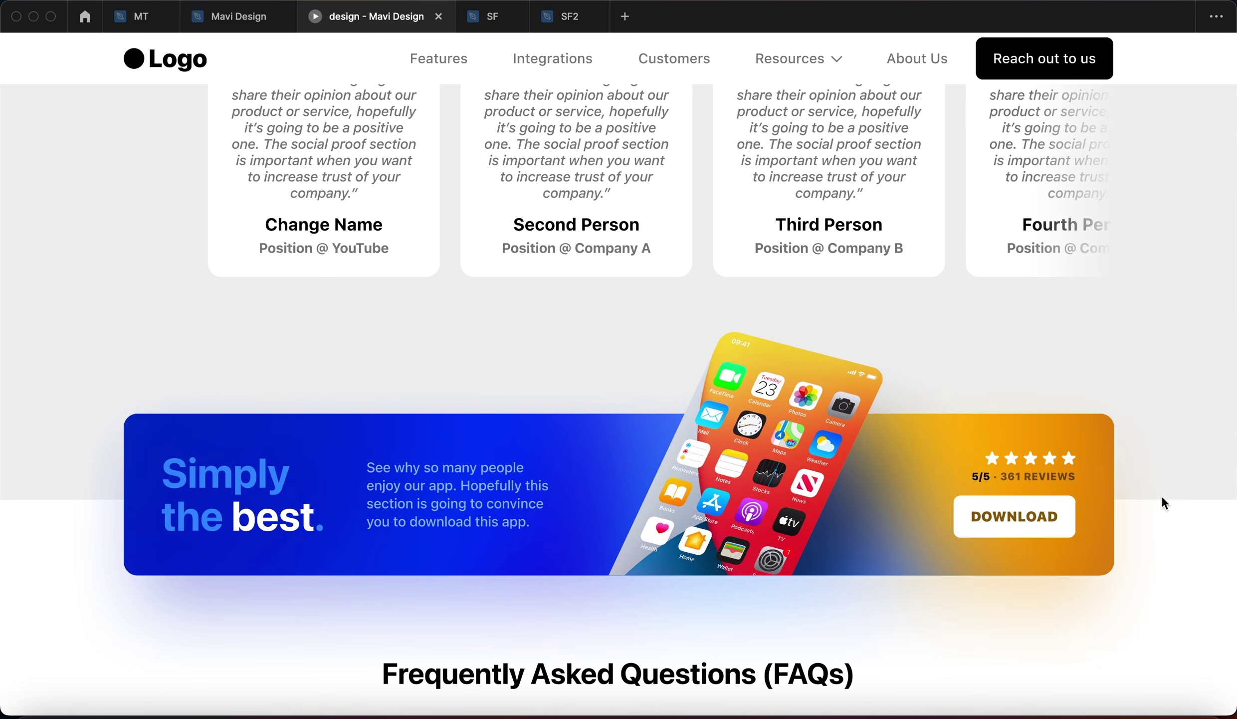
{"action": "scroll", "coordinate": [1167, 449], "scroll_direction": "down", "scroll_amount": 3}
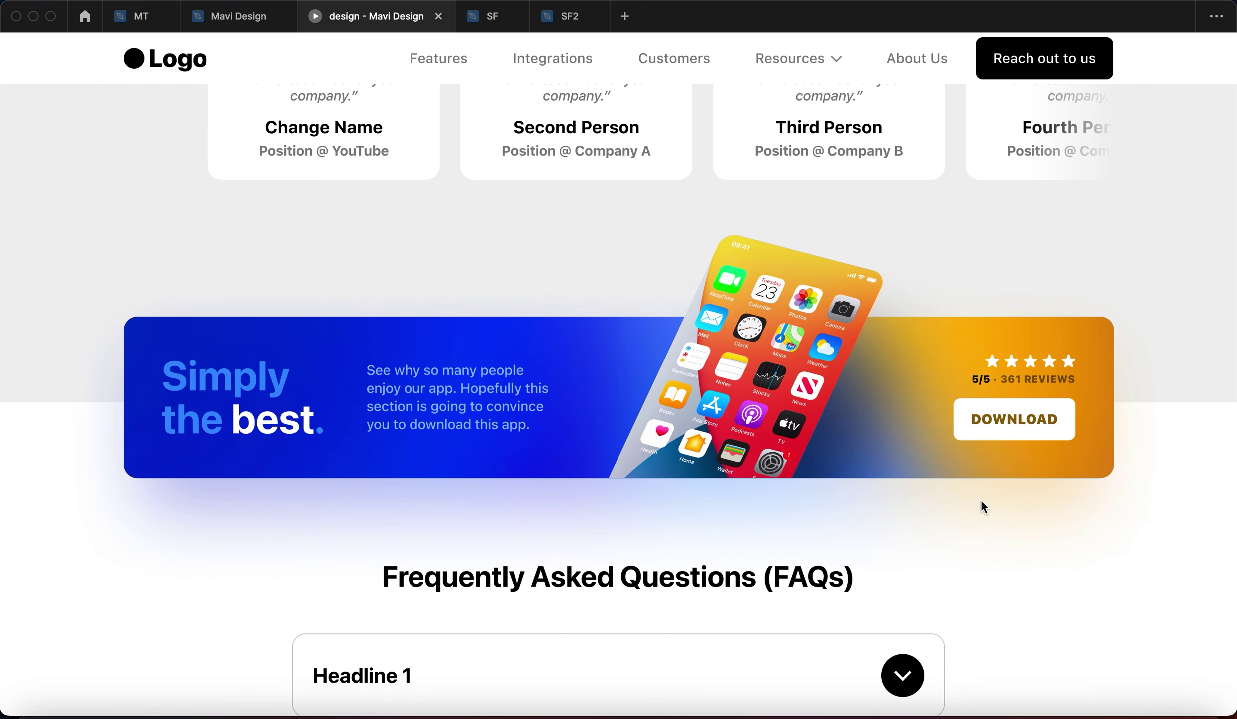
{"action": "scroll", "coordinate": [1068, 535], "scroll_direction": "down", "scroll_amount": 2}
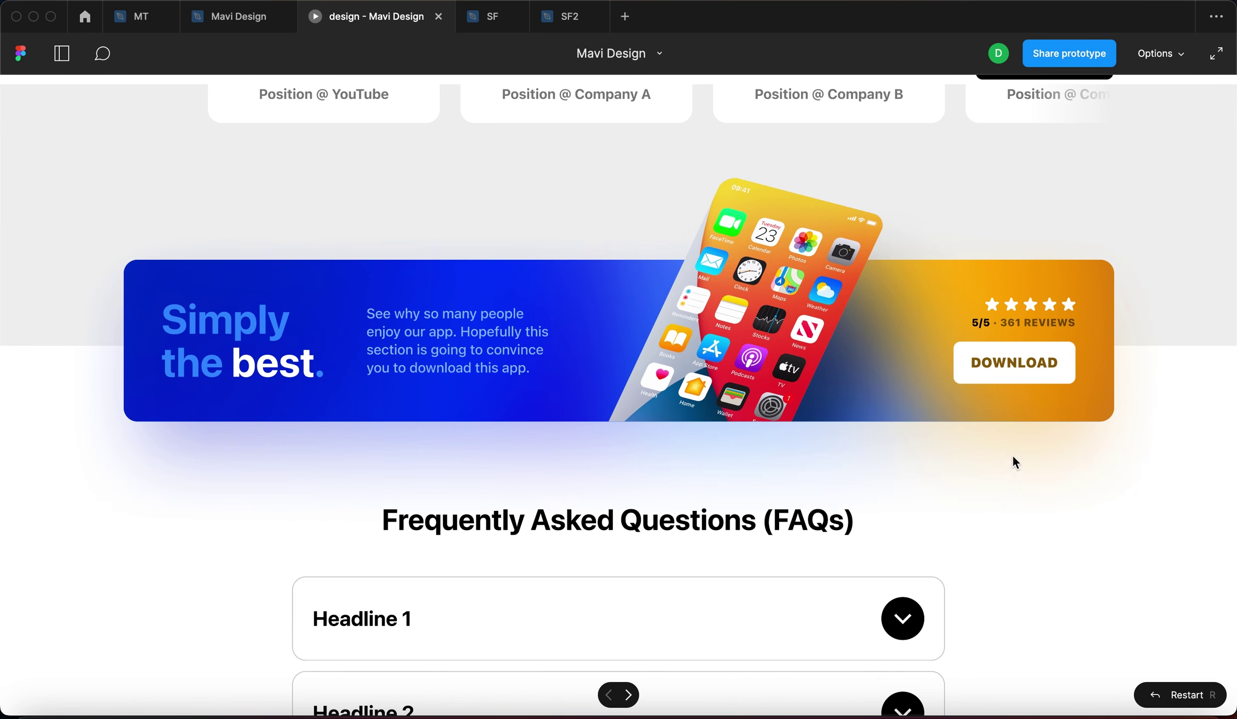
{"action": "left_click", "coordinate": [199, 22]}
{"action": "left_click", "coordinate": [363, 23]}
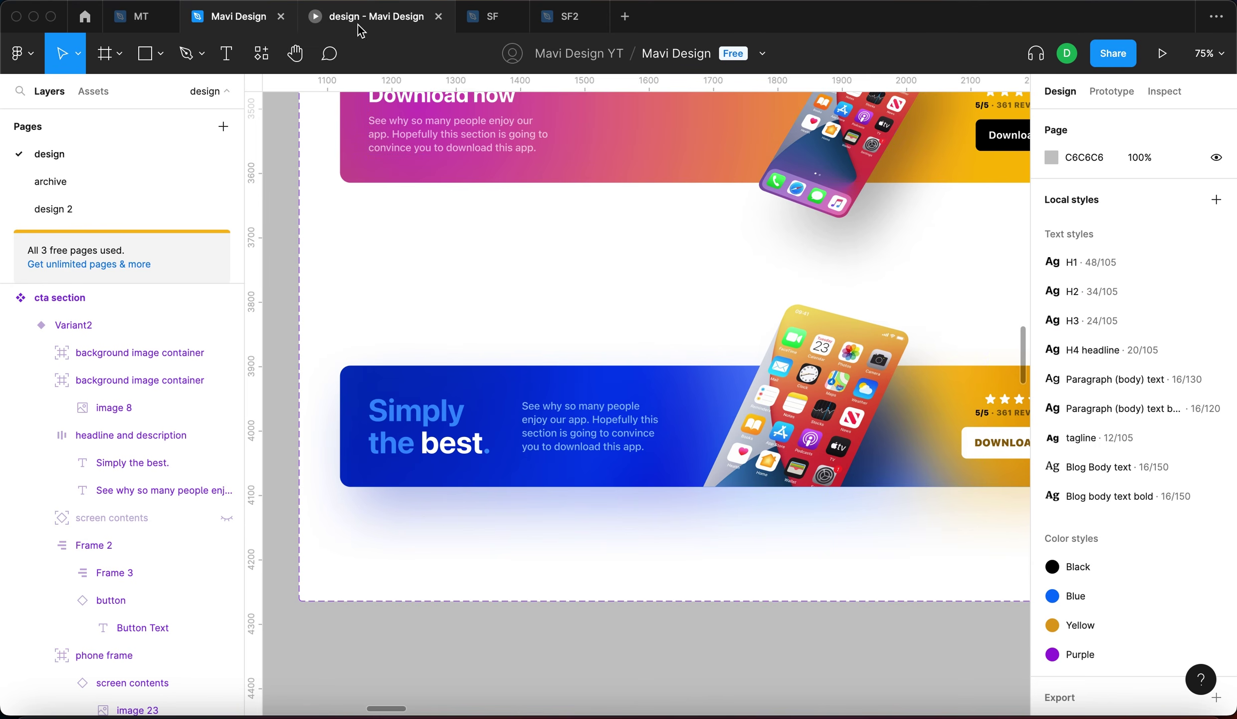
{"action": "scroll", "coordinate": [491, 212], "scroll_direction": "up", "scroll_amount": 10}
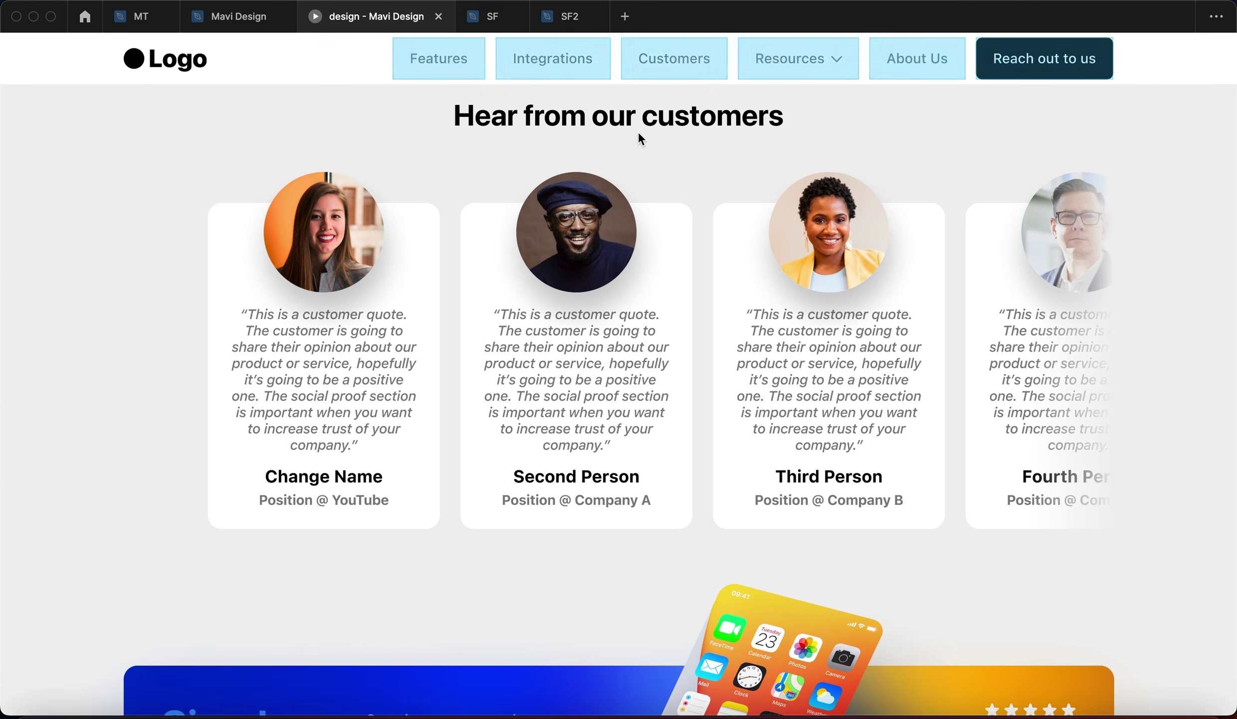
Hide the Figma UI in the prototype and open the Company B card's success story link above the cta banner.
{"action": "left_click", "coordinate": [1160, 53]}
{"action": "left_click", "coordinate": [1113, 289]}
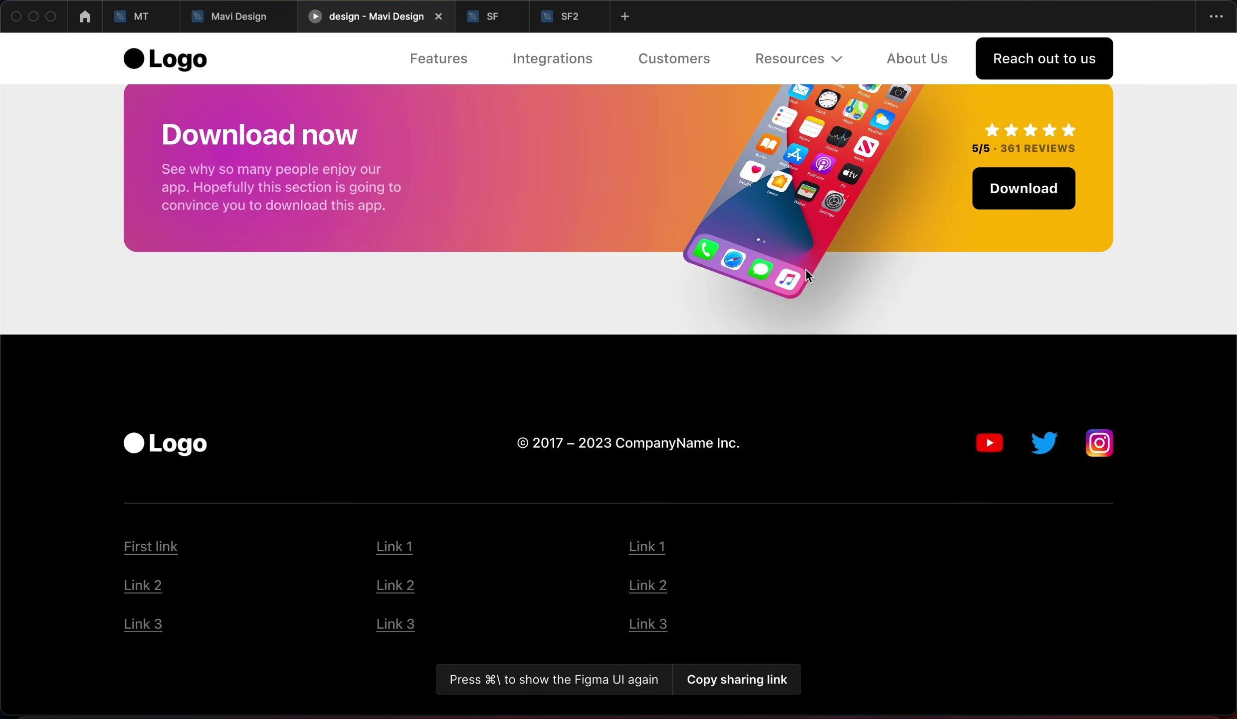
{"action": "scroll", "coordinate": [798, 245], "scroll_direction": "up", "scroll_amount": 3}
{"action": "left_click", "coordinate": [353, 127]}
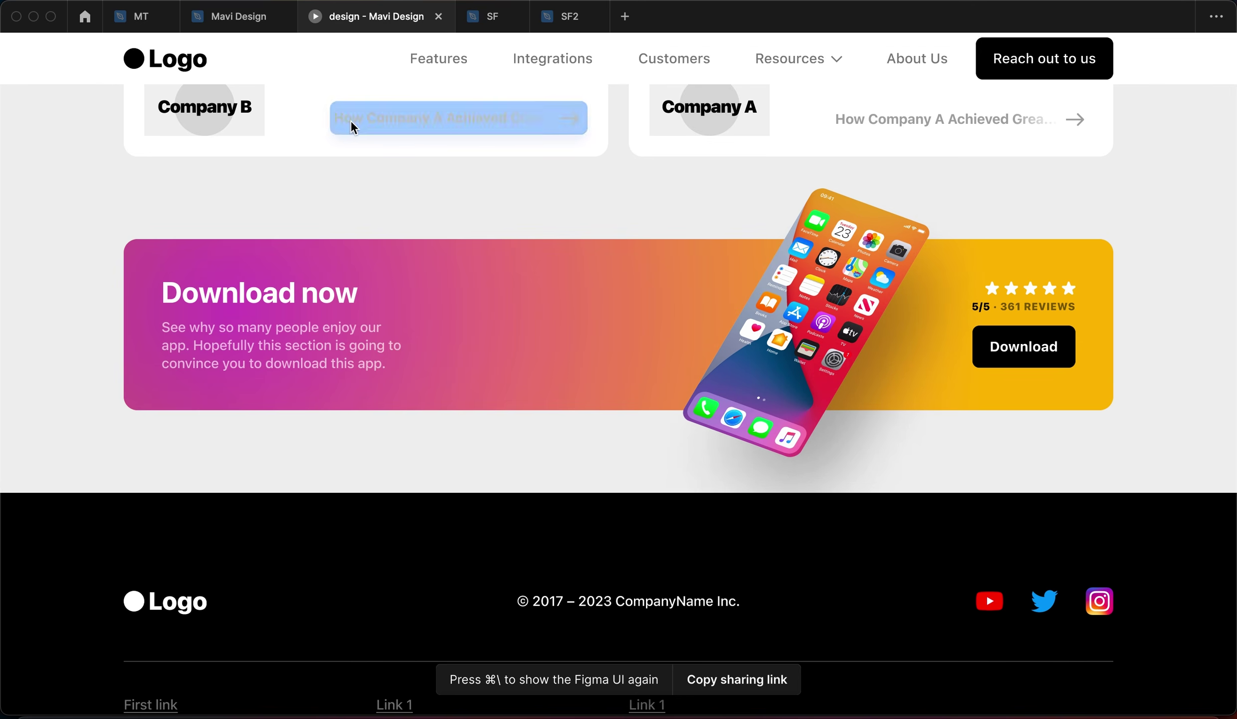
Review the homepage's cta banner in the prototype and the cta banners across the page frames in the design file.
{"action": "scroll", "coordinate": [352, 298], "scroll_direction": "down", "scroll_amount": 10}
{"action": "scroll", "coordinate": [350, 291], "scroll_direction": "down", "scroll_amount": 20}
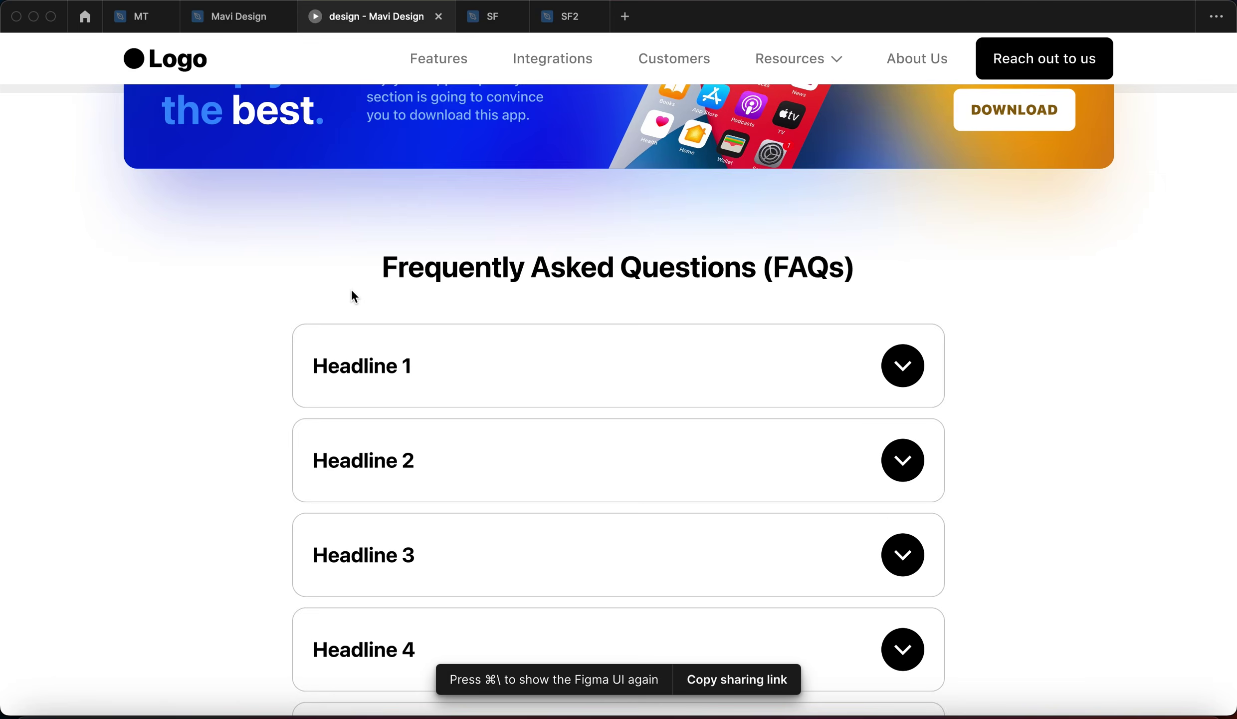
{"action": "scroll", "coordinate": [351, 291], "scroll_direction": "up", "scroll_amount": 5}
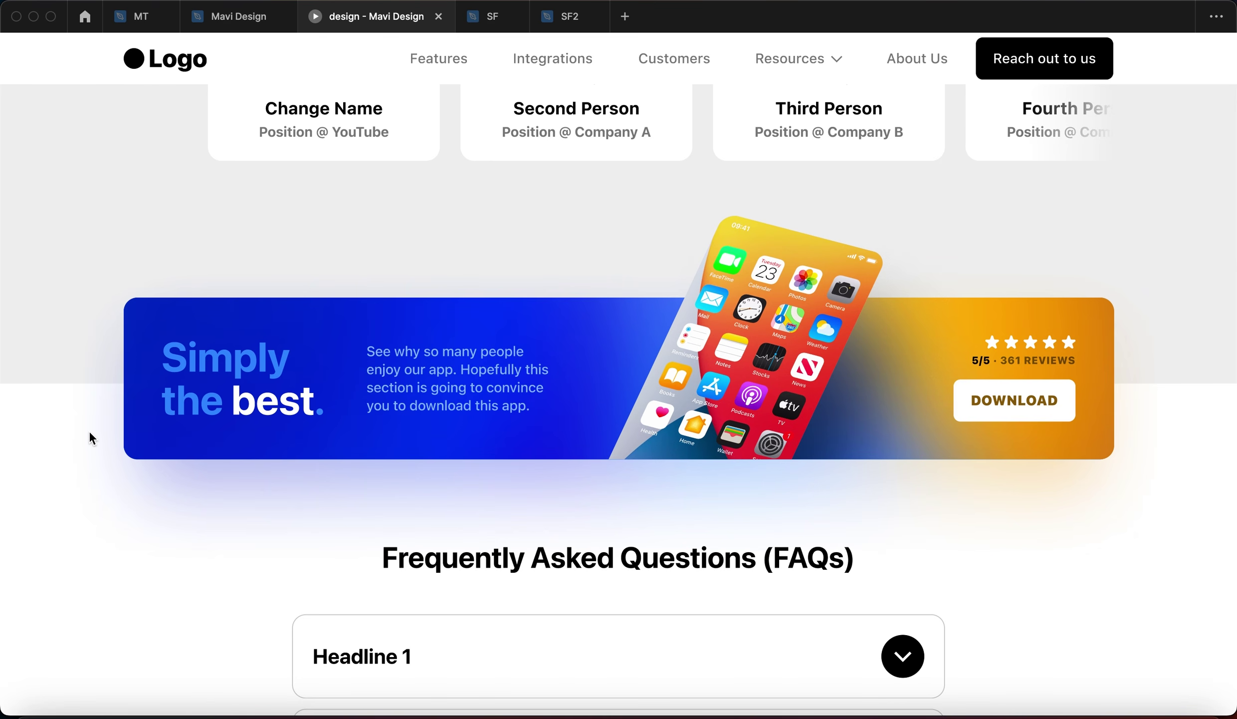
{"action": "left_click", "coordinate": [230, 21]}
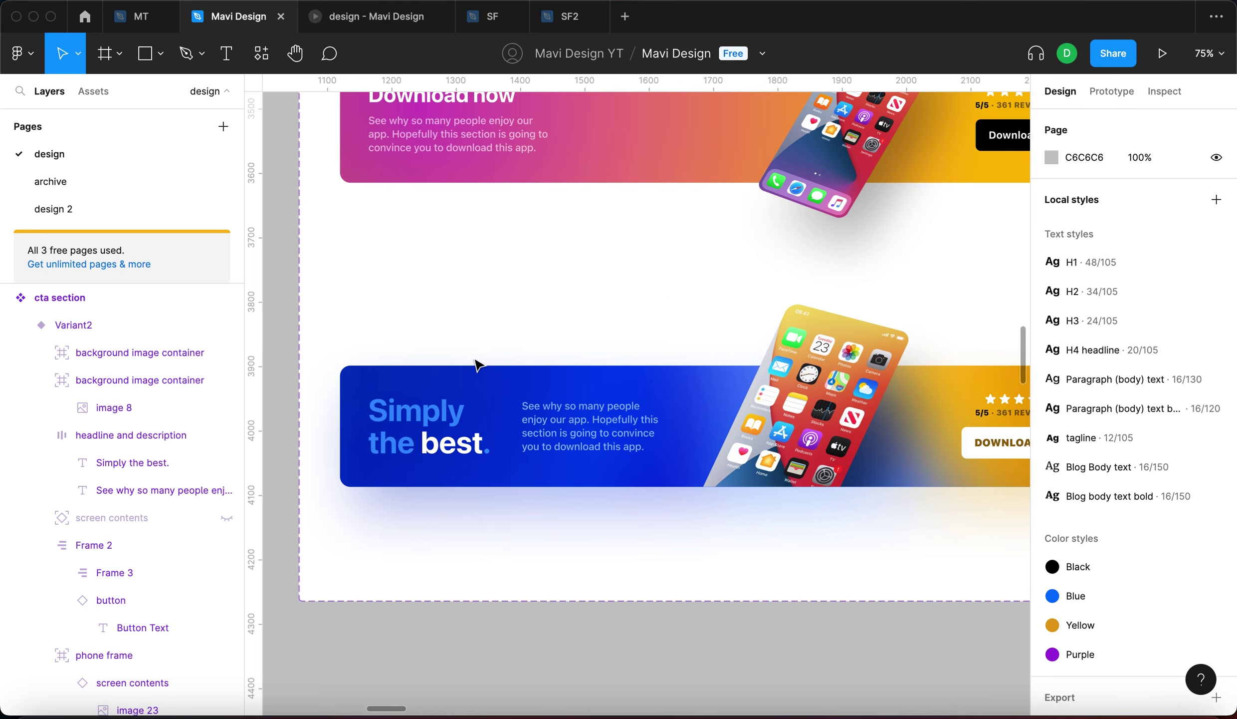
{"action": "scroll", "coordinate": [477, 372], "scroll_direction": "down", "scroll_amount": 5}
{"action": "scroll", "coordinate": [713, 413], "scroll_direction": "down", "scroll_amount": 8}
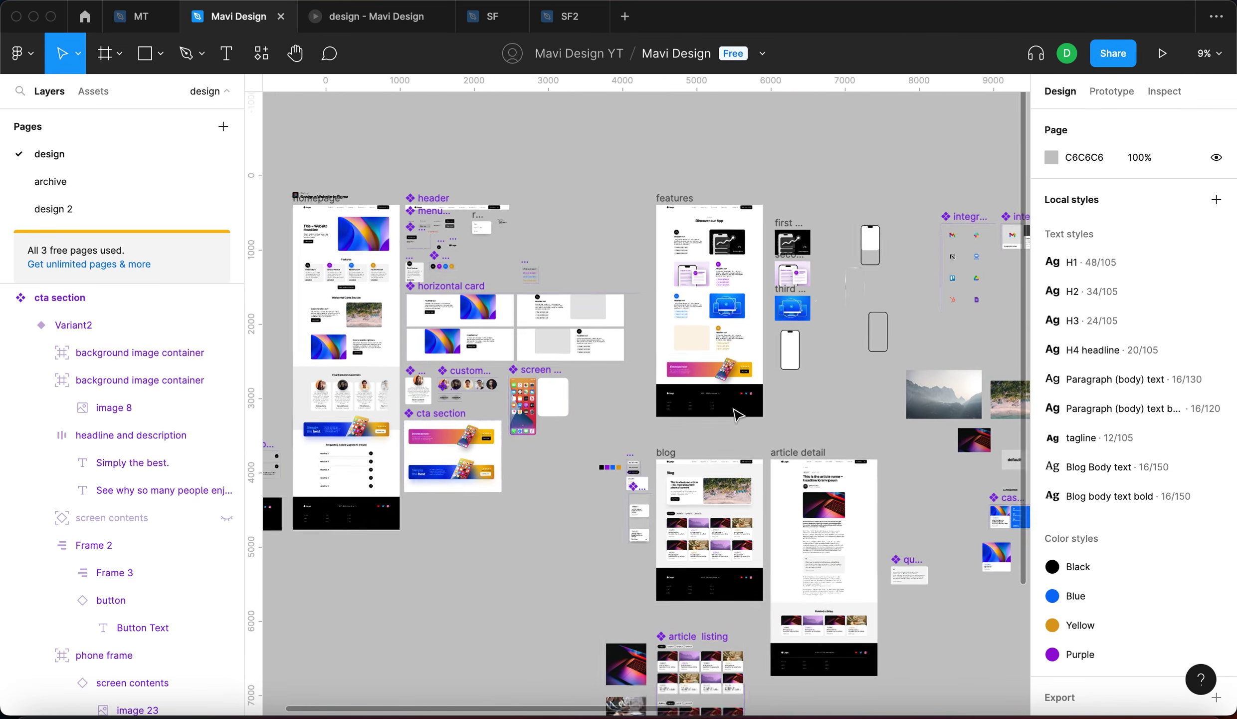
{"action": "scroll", "coordinate": [826, 427], "scroll_direction": "down", "scroll_amount": 4}
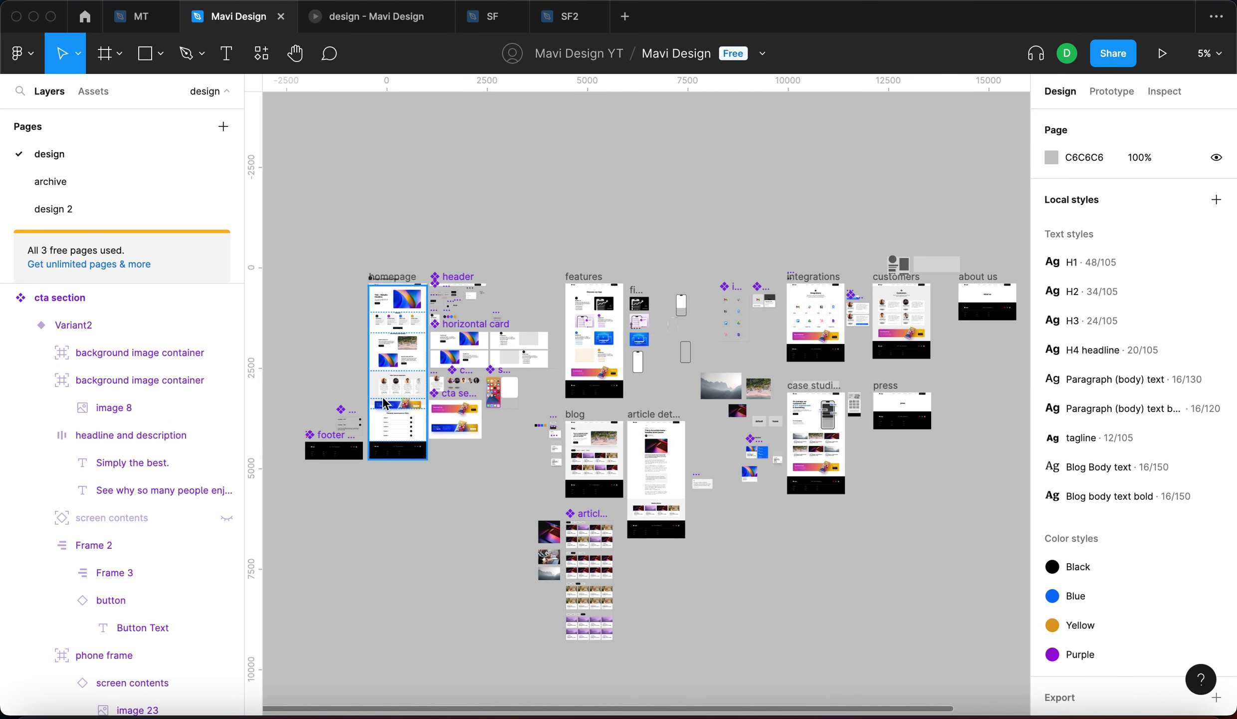
{"action": "scroll", "coordinate": [382, 414], "scroll_direction": "up", "scroll_amount": 10}
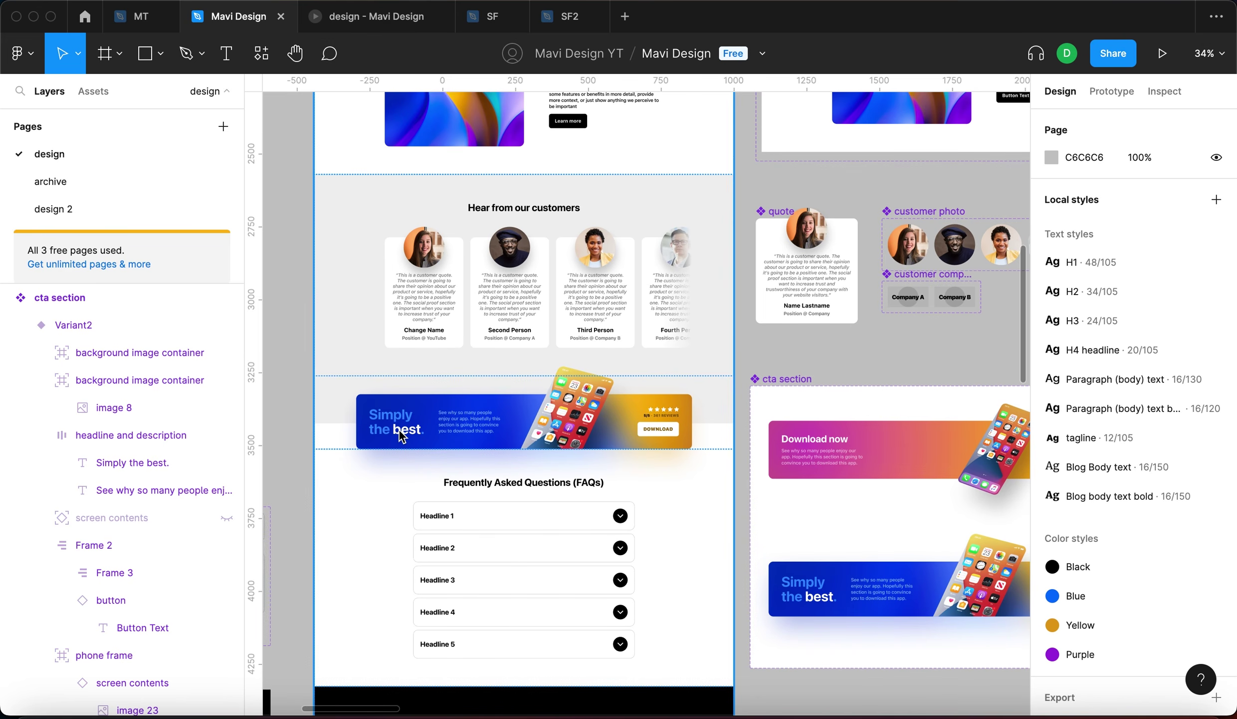
Select the homepage's cta section and all other layers with the same instance.
{"action": "left_click", "coordinate": [423, 433]}
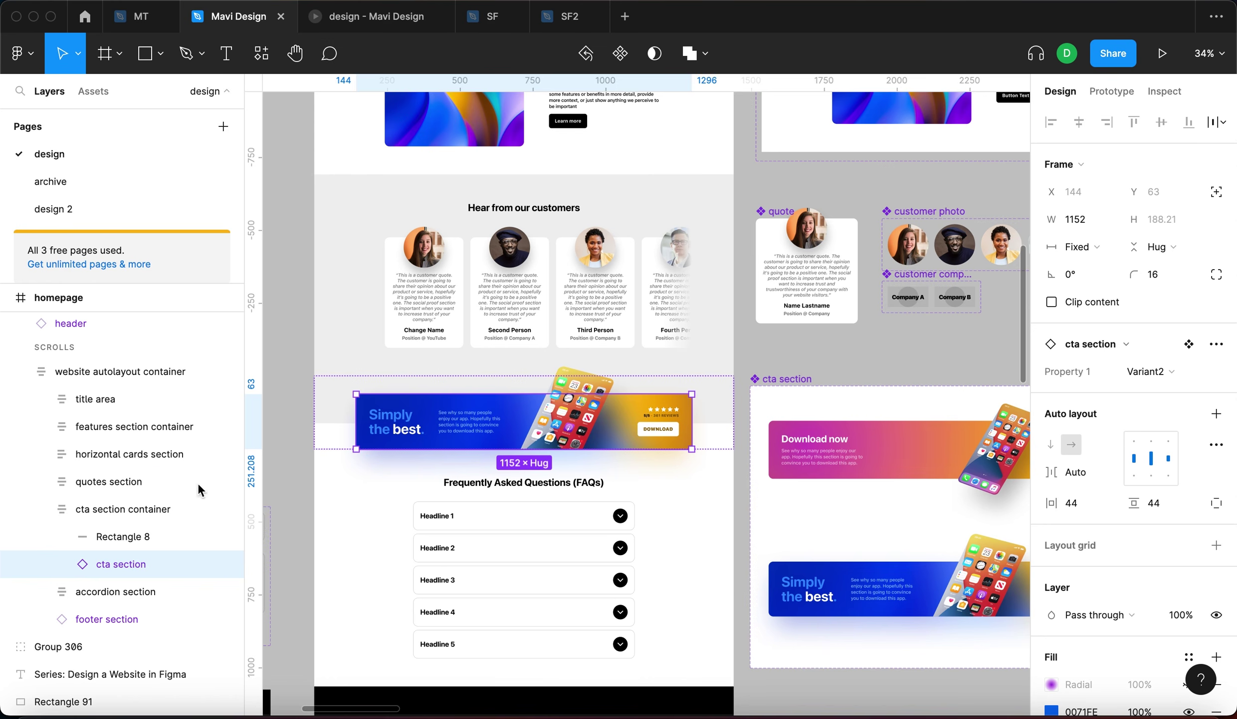
{"action": "scroll", "coordinate": [372, 449], "scroll_direction": "down", "scroll_amount": 5}
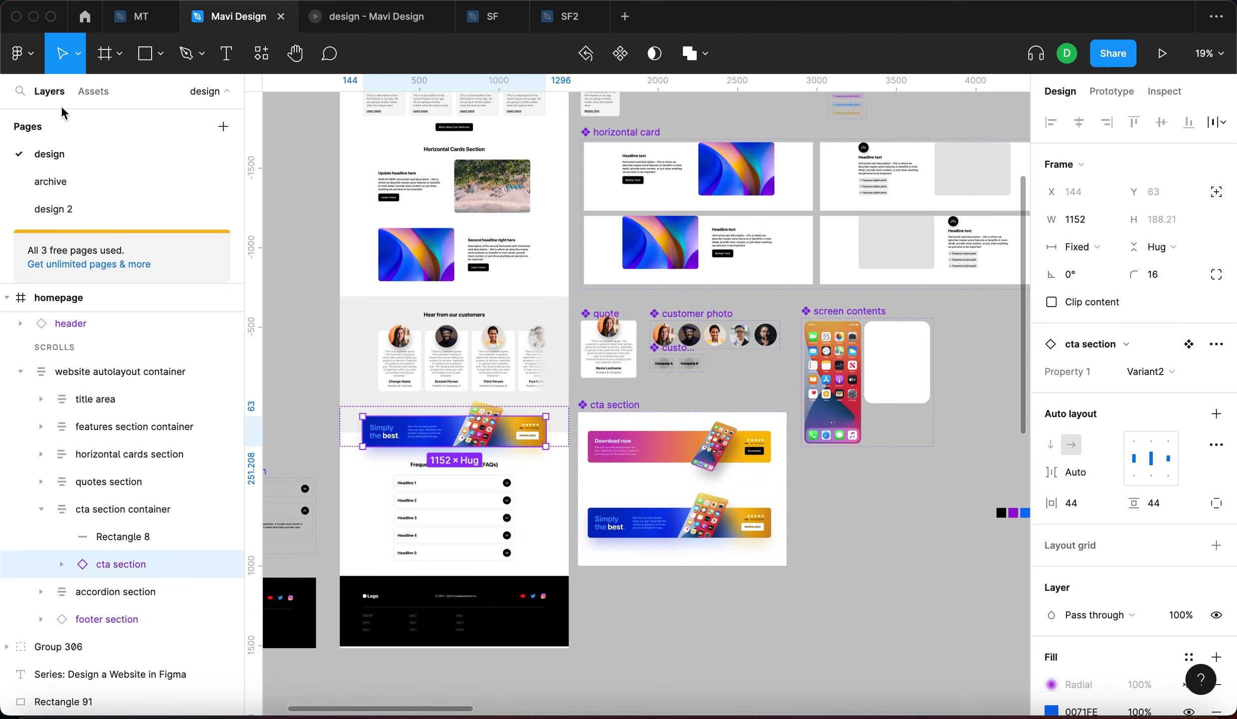
{"action": "left_click", "coordinate": [31, 58]}
{"action": "mouse_move", "coordinate": [50, 151]}
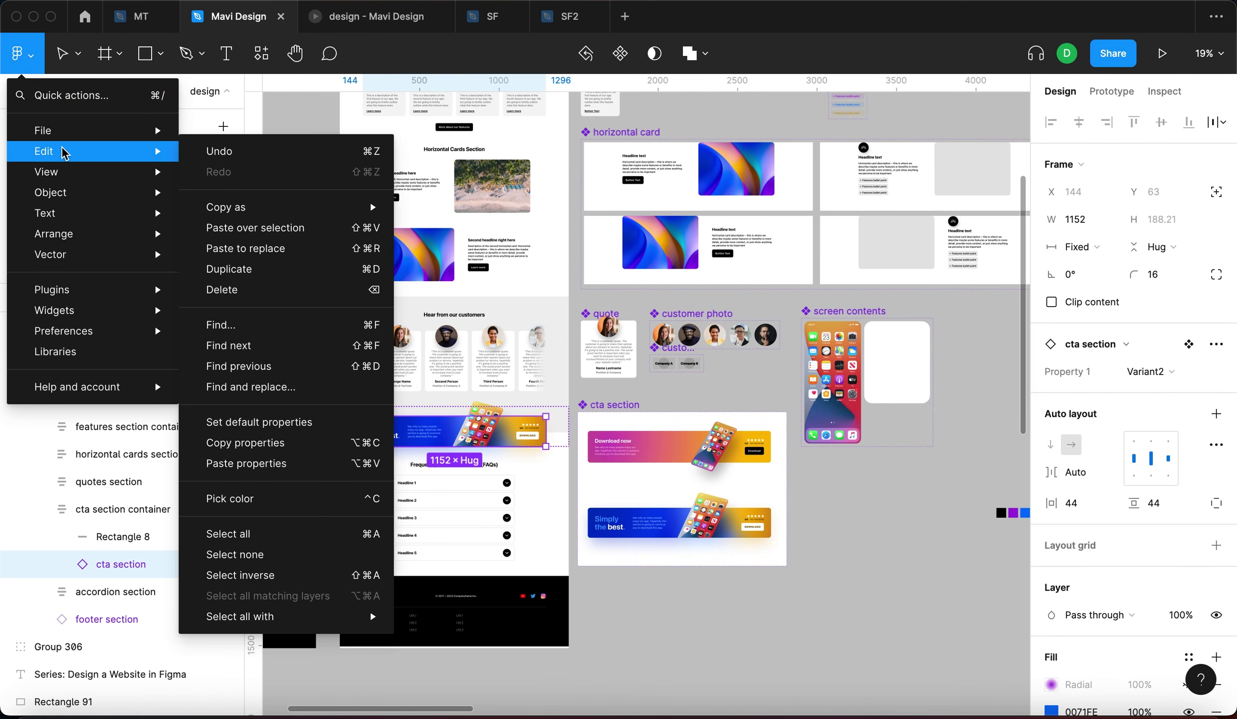
{"action": "mouse_move", "coordinate": [214, 621]}
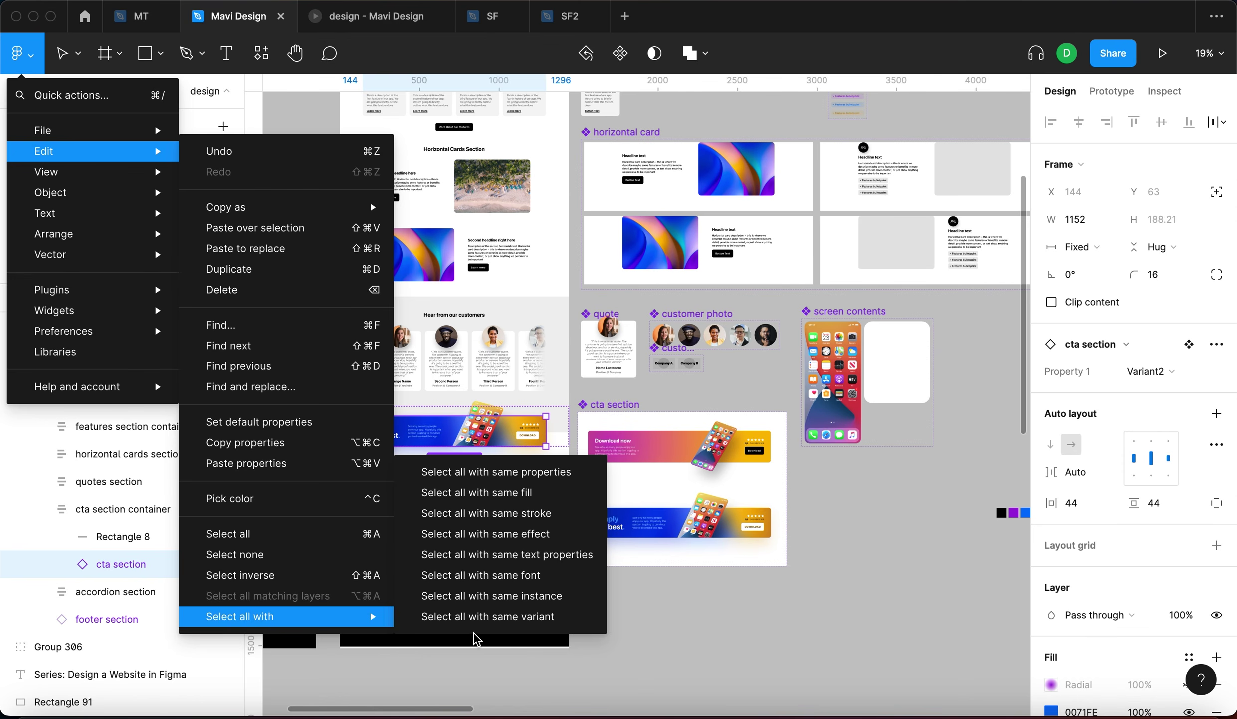
{"action": "left_click", "coordinate": [579, 597]}
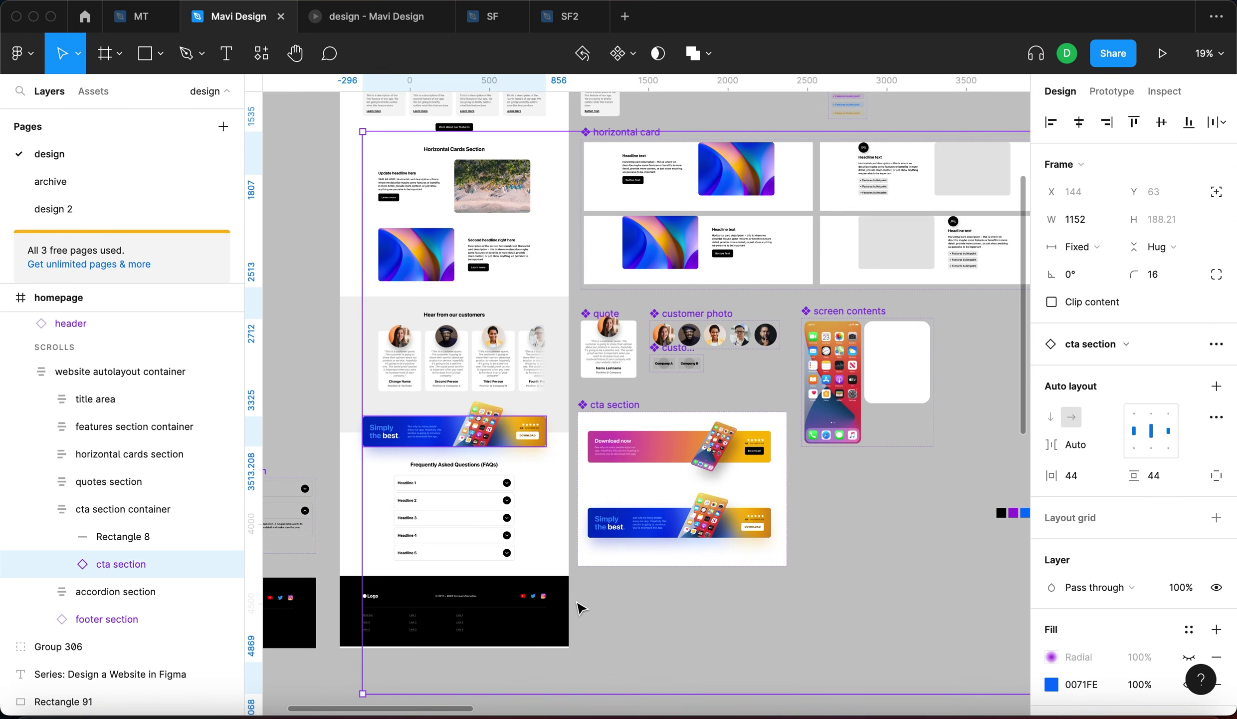
Switch all selected cta section instances to Variant2 and clear the selection.
{"action": "scroll", "coordinate": [841, 527], "scroll_direction": "down", "scroll_amount": 10}
{"action": "scroll", "coordinate": [987, 505], "scroll_direction": "up", "scroll_amount": 5}
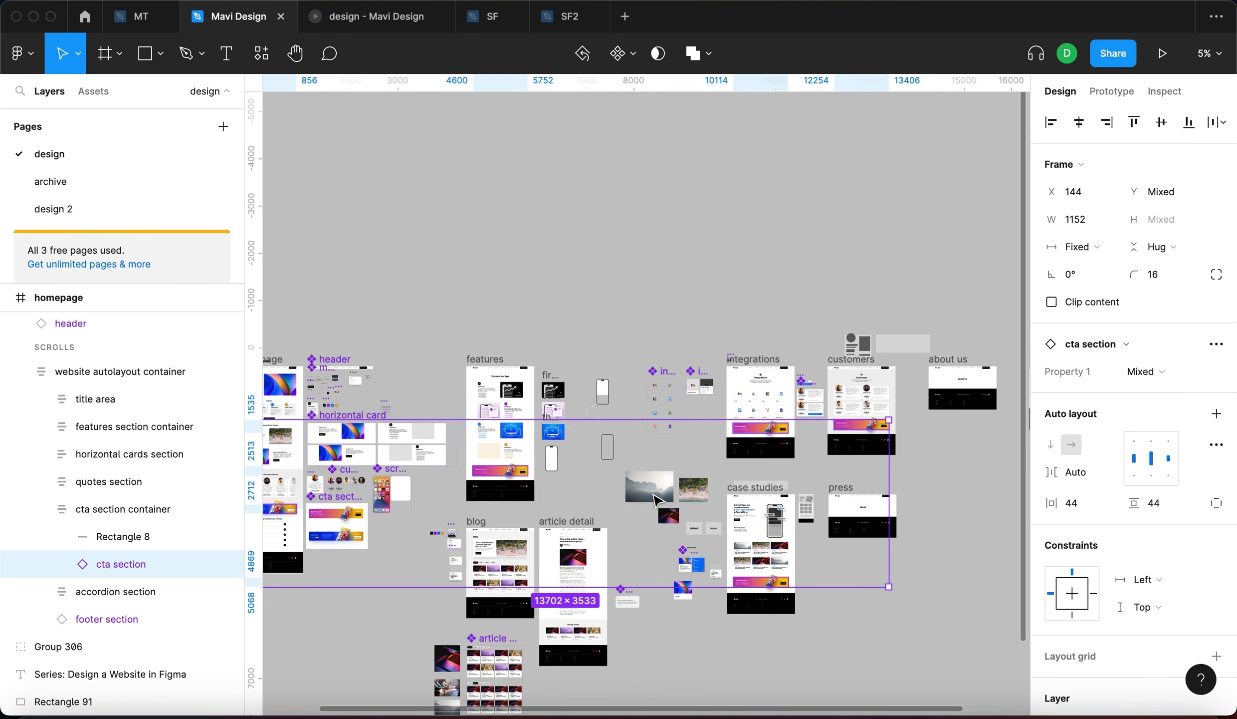
{"action": "scroll", "coordinate": [619, 505], "scroll_direction": "down", "scroll_amount": 2}
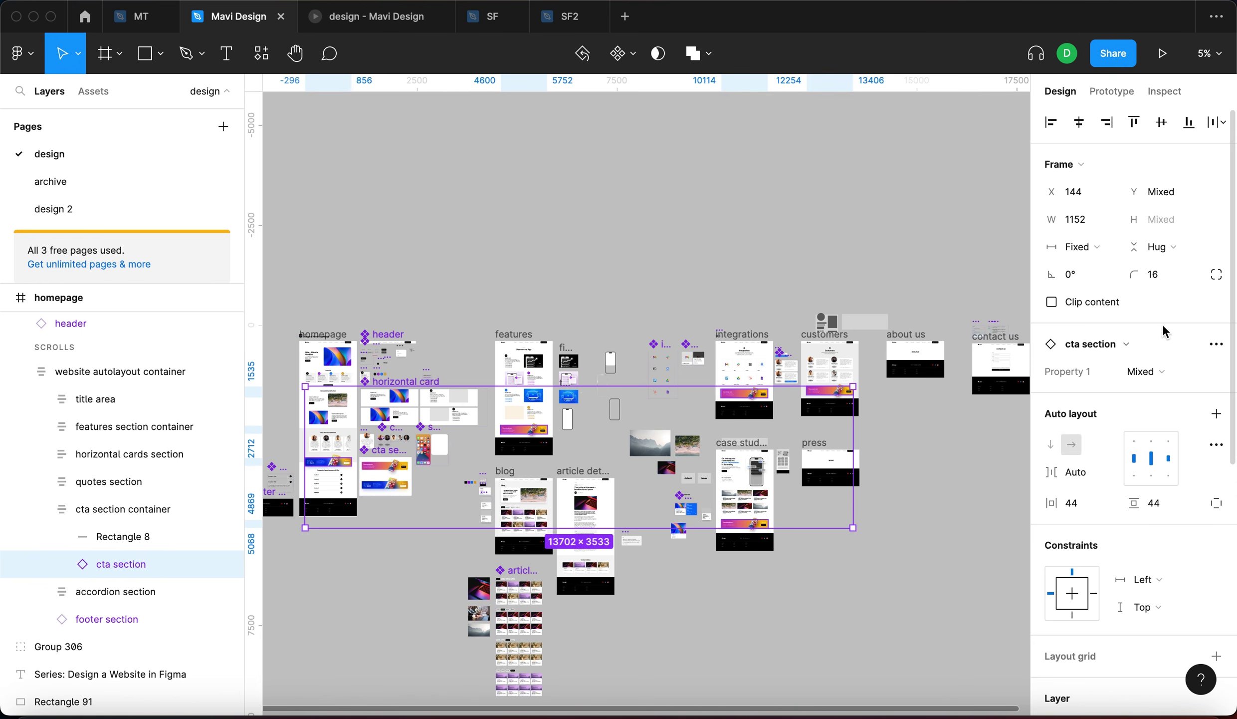
{"action": "left_click", "coordinate": [1162, 372]}
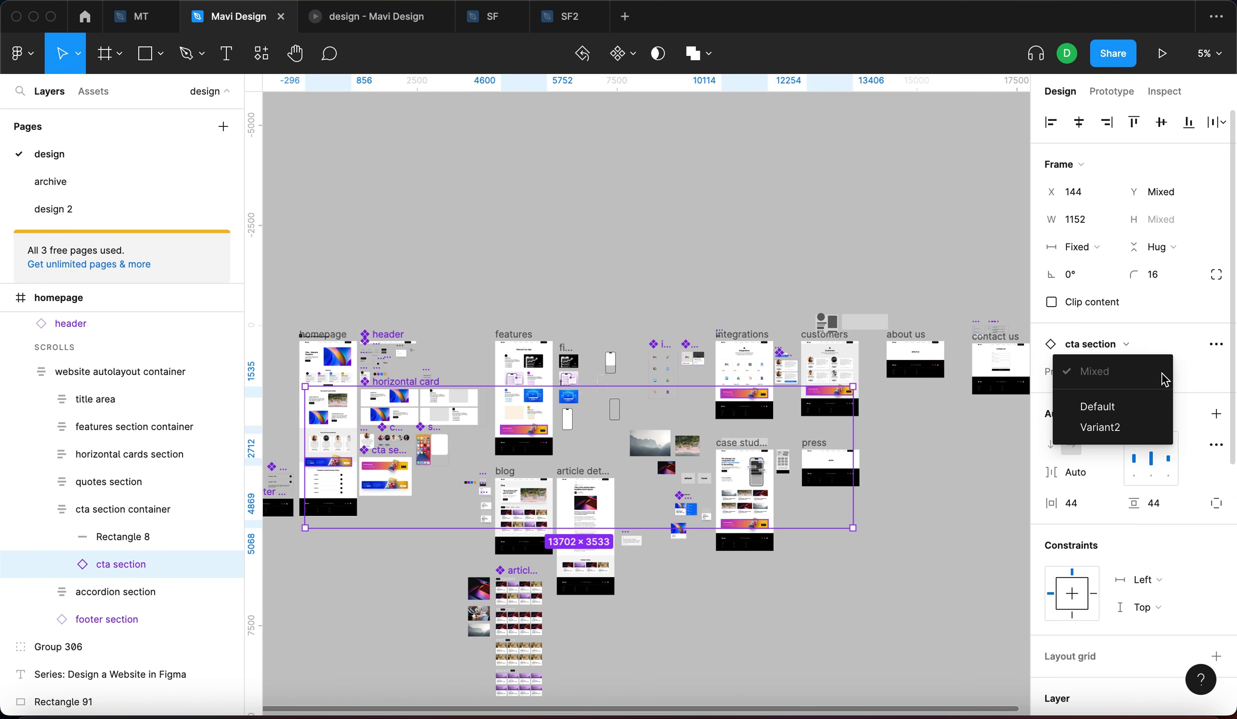
{"action": "left_click", "coordinate": [1136, 428]}
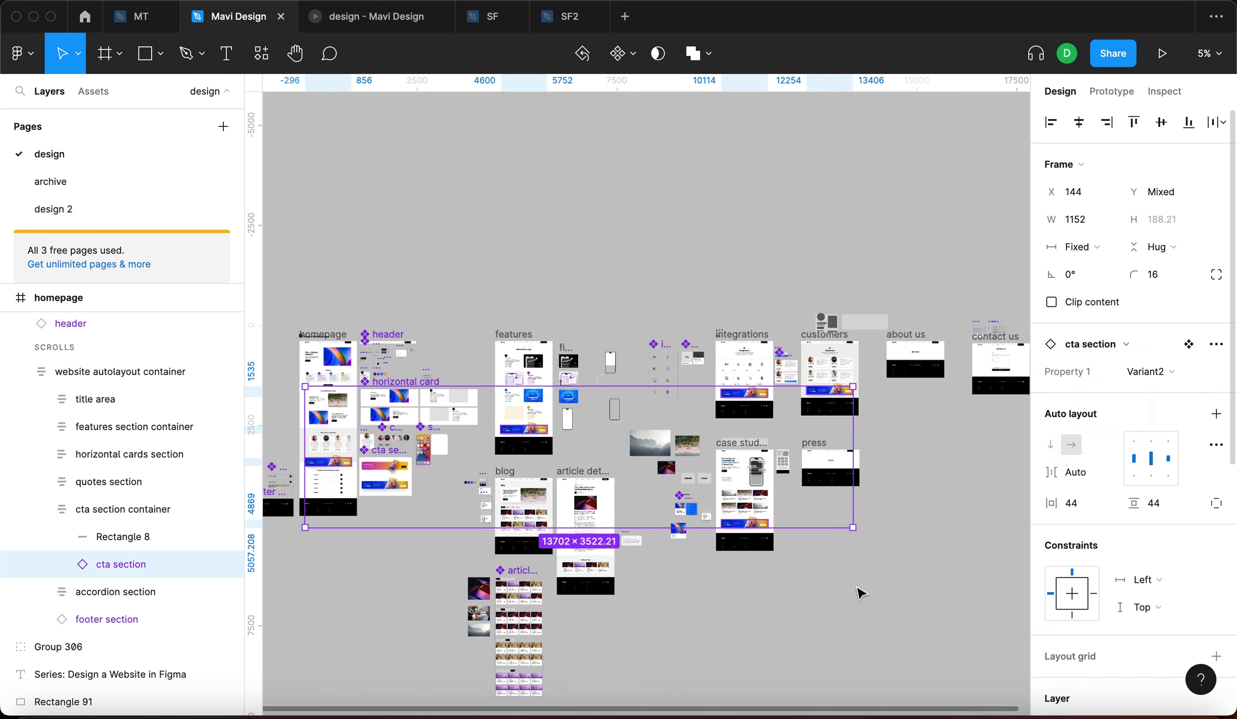
{"action": "left_click", "coordinate": [882, 605]}
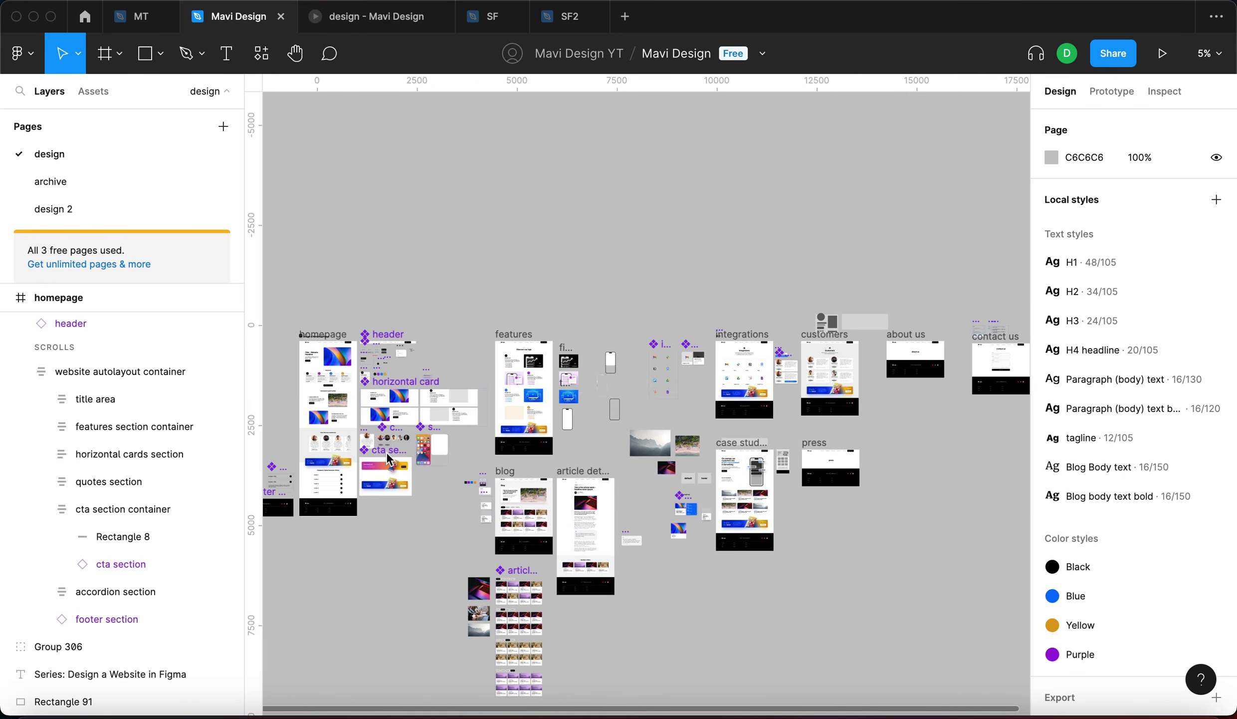
Examine the cta banner and its phone on the customers, integrations and case studies pages.
{"action": "scroll", "coordinate": [819, 399], "scroll_direction": "up", "scroll_amount": 10}
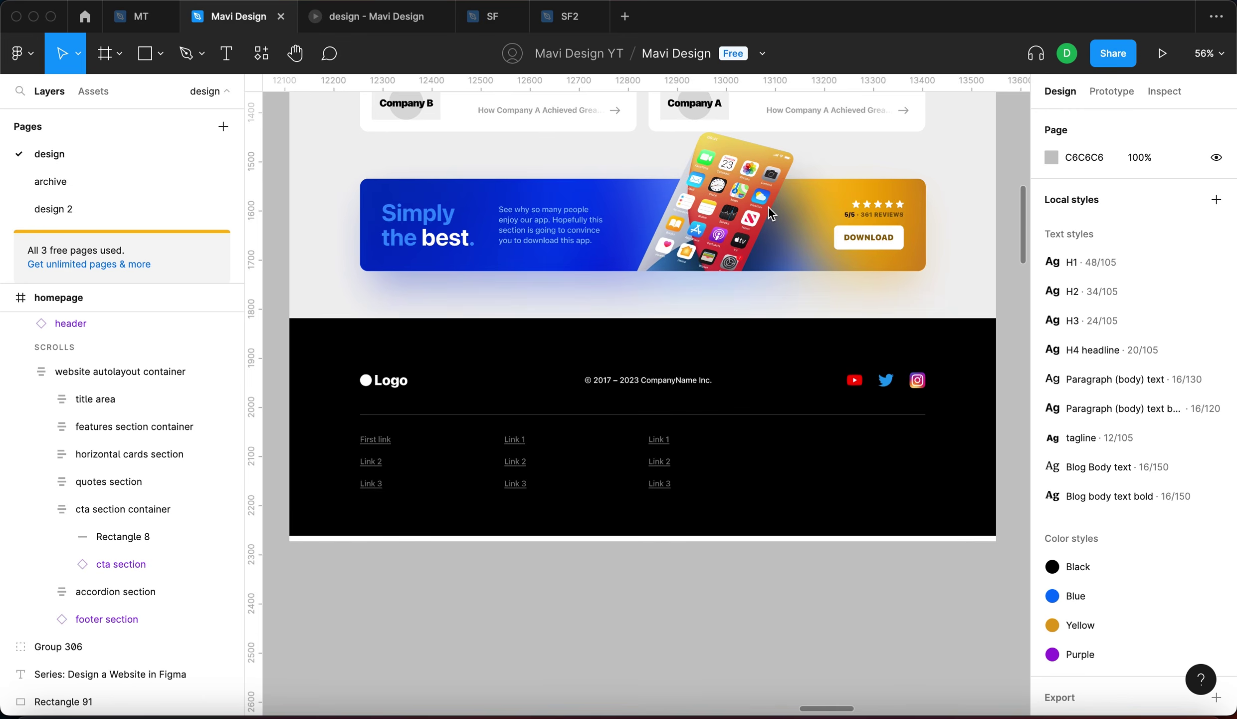
{"action": "scroll", "coordinate": [768, 206], "scroll_direction": "down", "scroll_amount": 5}
{"action": "left_click_drag", "start_coordinate": [447, 253], "coordinate": [606, 302]}
{"action": "scroll", "coordinate": [588, 330], "scroll_direction": "up", "scroll_amount": 2}
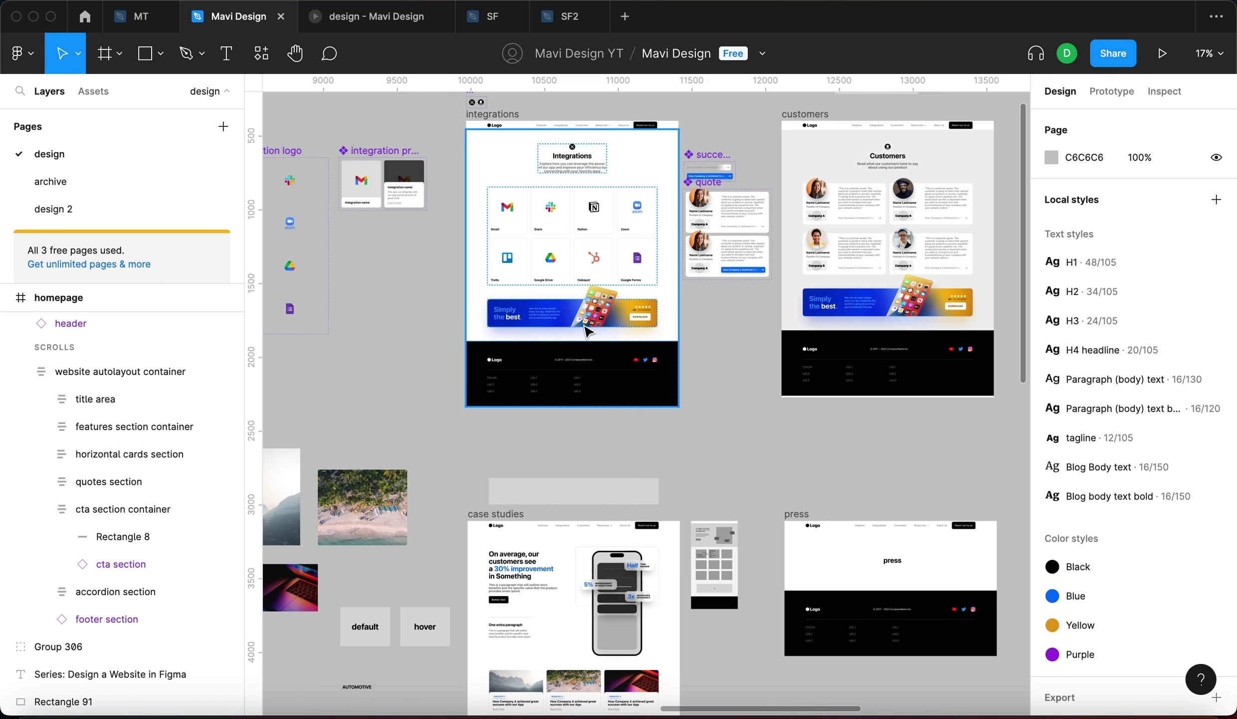
{"action": "scroll", "coordinate": [594, 318], "scroll_direction": "up", "scroll_amount": 10}
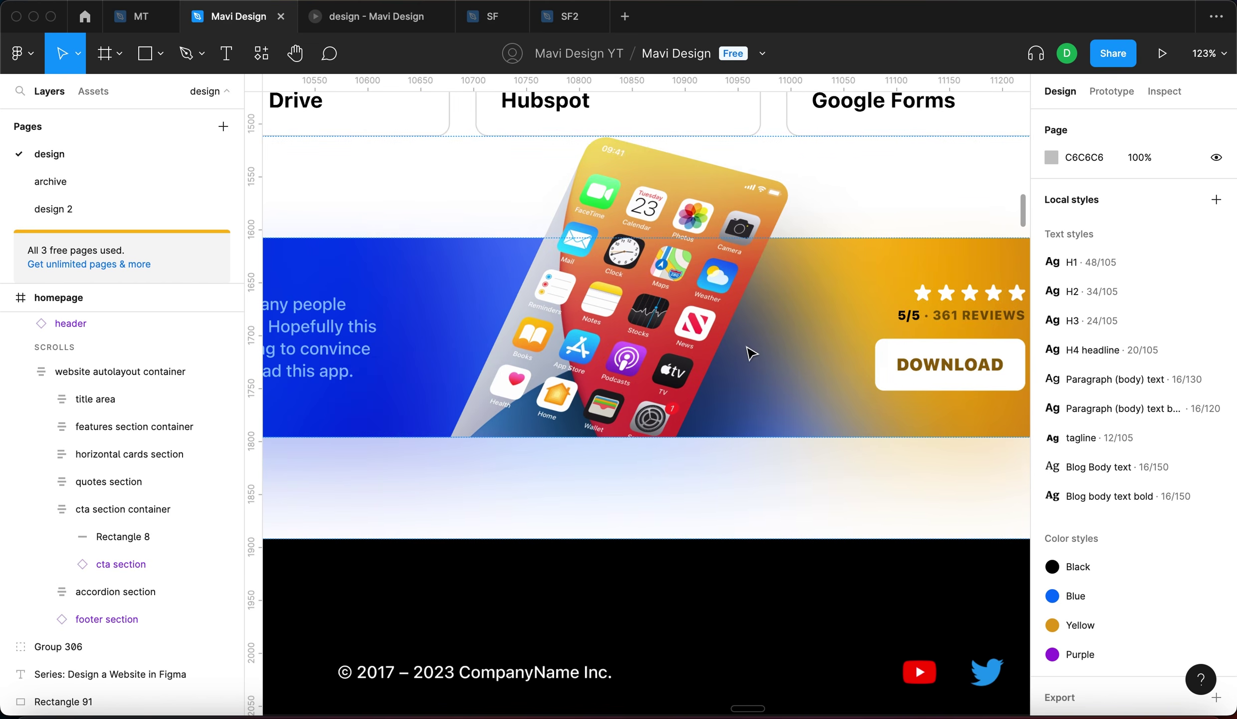
{"action": "left_click", "coordinate": [591, 160]}
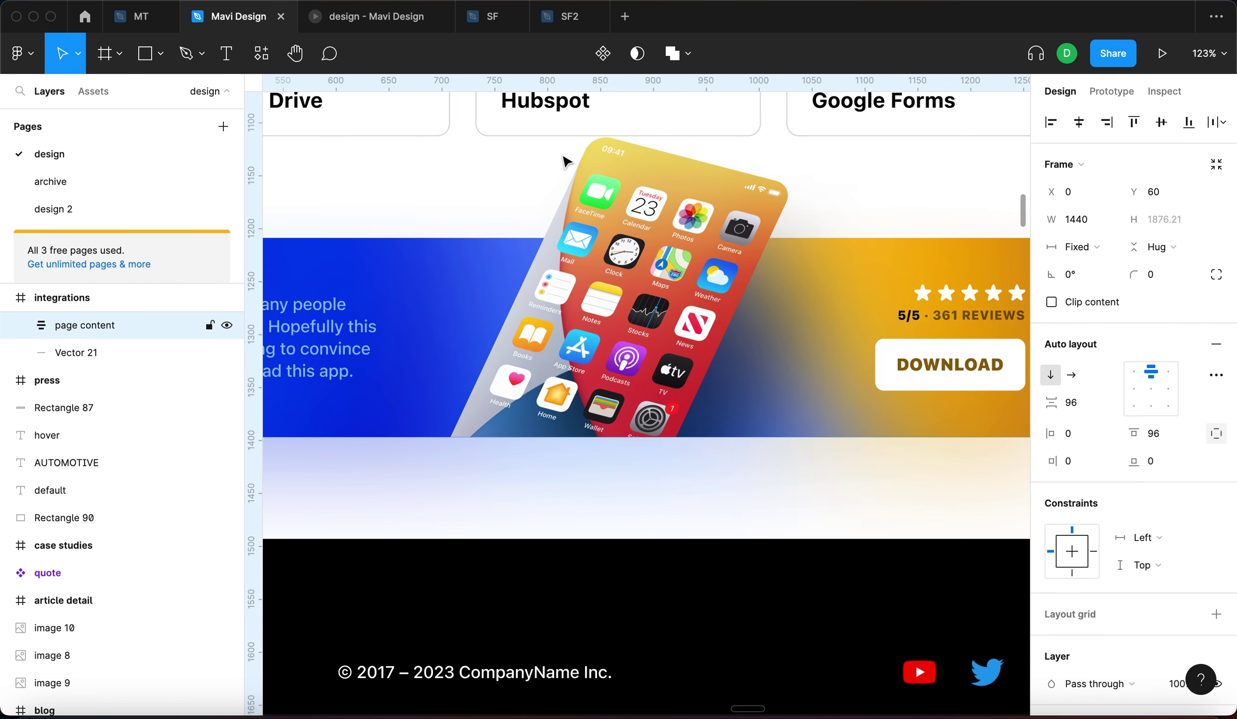
{"action": "scroll", "coordinate": [562, 161], "scroll_direction": "down", "scroll_amount": 10}
{"action": "left_click", "coordinate": [794, 275]}
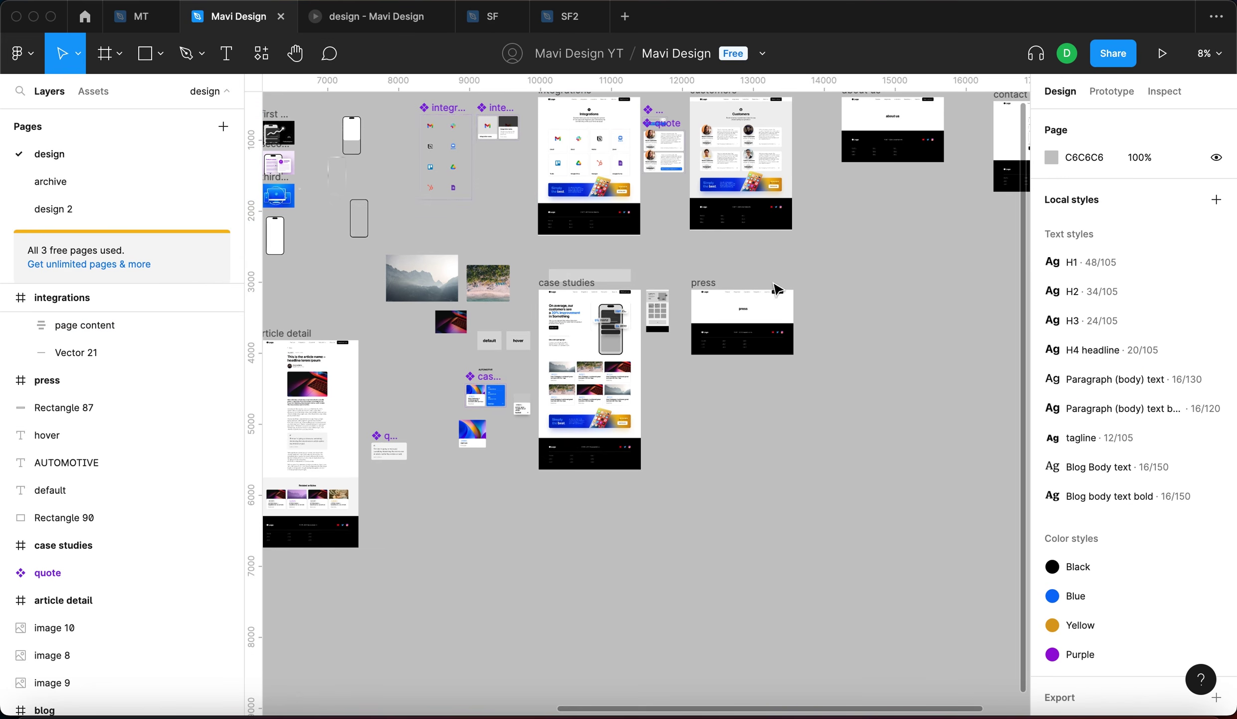
{"action": "scroll", "coordinate": [614, 411], "scroll_direction": "up", "scroll_amount": 5}
{"action": "scroll", "coordinate": [562, 449], "scroll_direction": "up", "scroll_amount": 10}
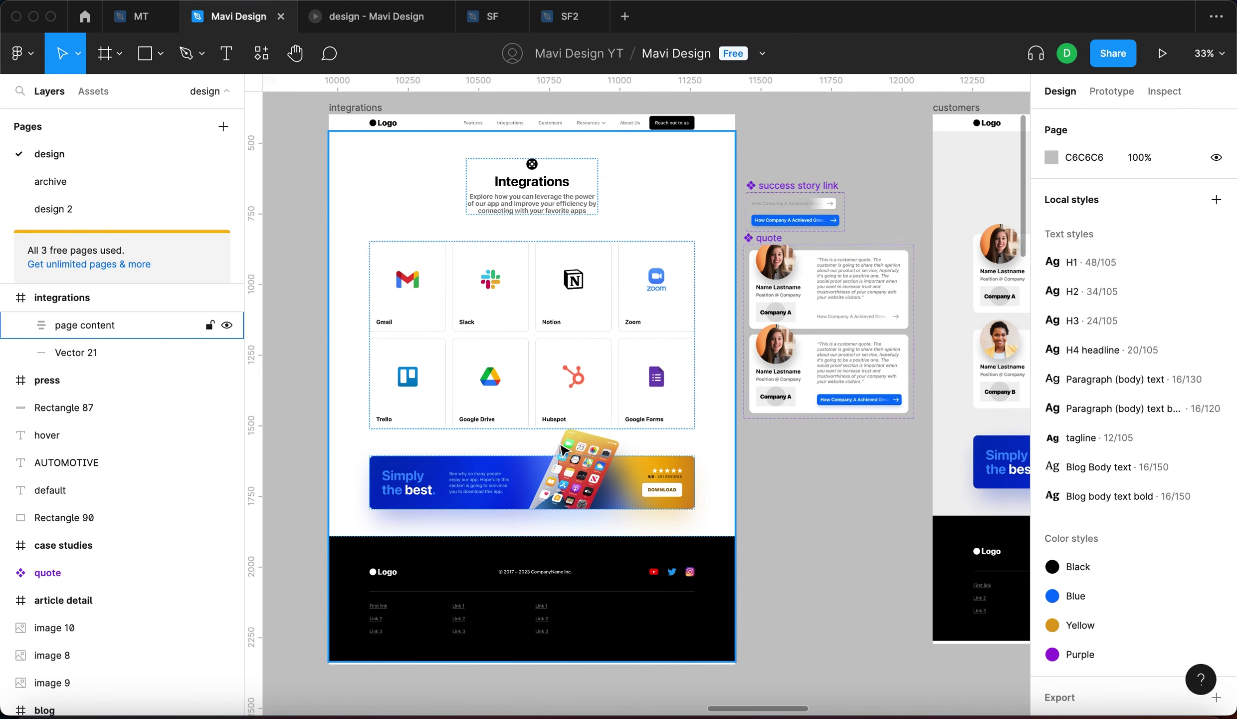
Move the phone's screen contents in cta section Variant2 down and slightly left, to X 170.41, Y 60.19.
{"action": "scroll", "coordinate": [574, 464], "scroll_direction": "up", "scroll_amount": 5}
{"action": "scroll", "coordinate": [589, 484], "scroll_direction": "down", "scroll_amount": 7}
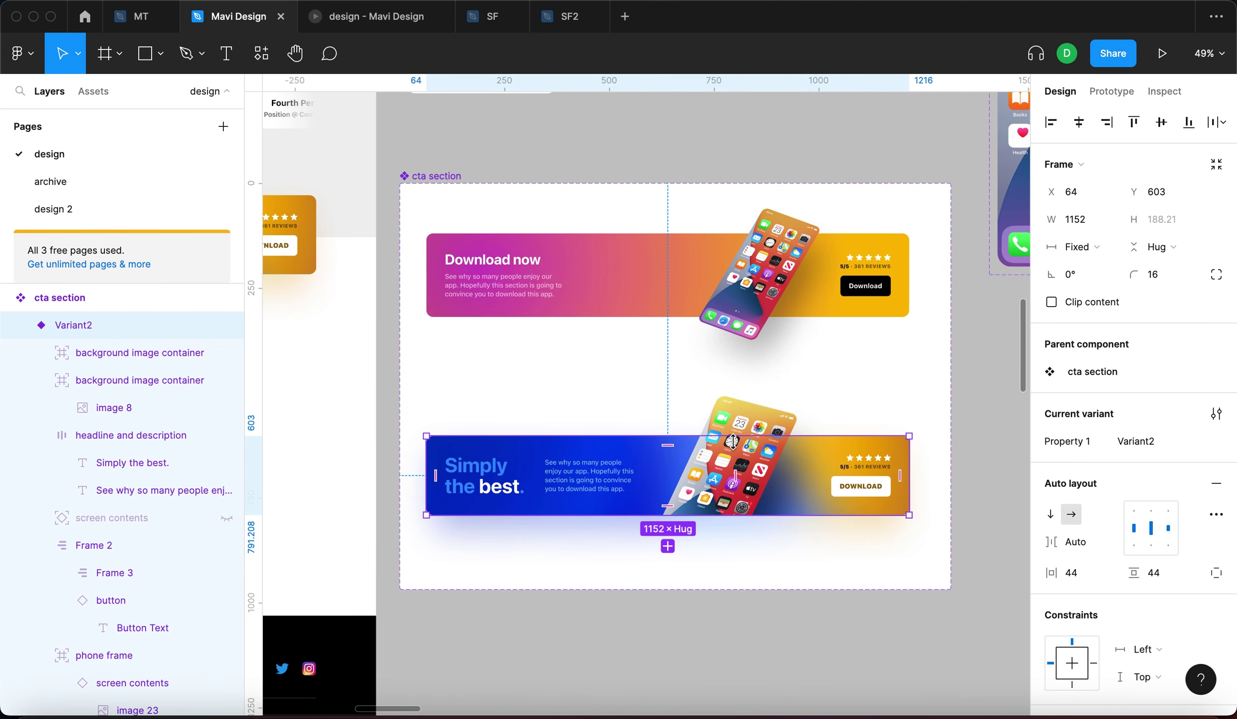
{"action": "double_click", "coordinate": [732, 441]}
{"action": "double_click", "coordinate": [744, 419]}
{"action": "key", "text": "shift+Down"}
{"action": "key", "text": "shift+Down"}
{"action": "key", "text": "shift+Down"}
{"action": "key", "text": "shift+Down"}
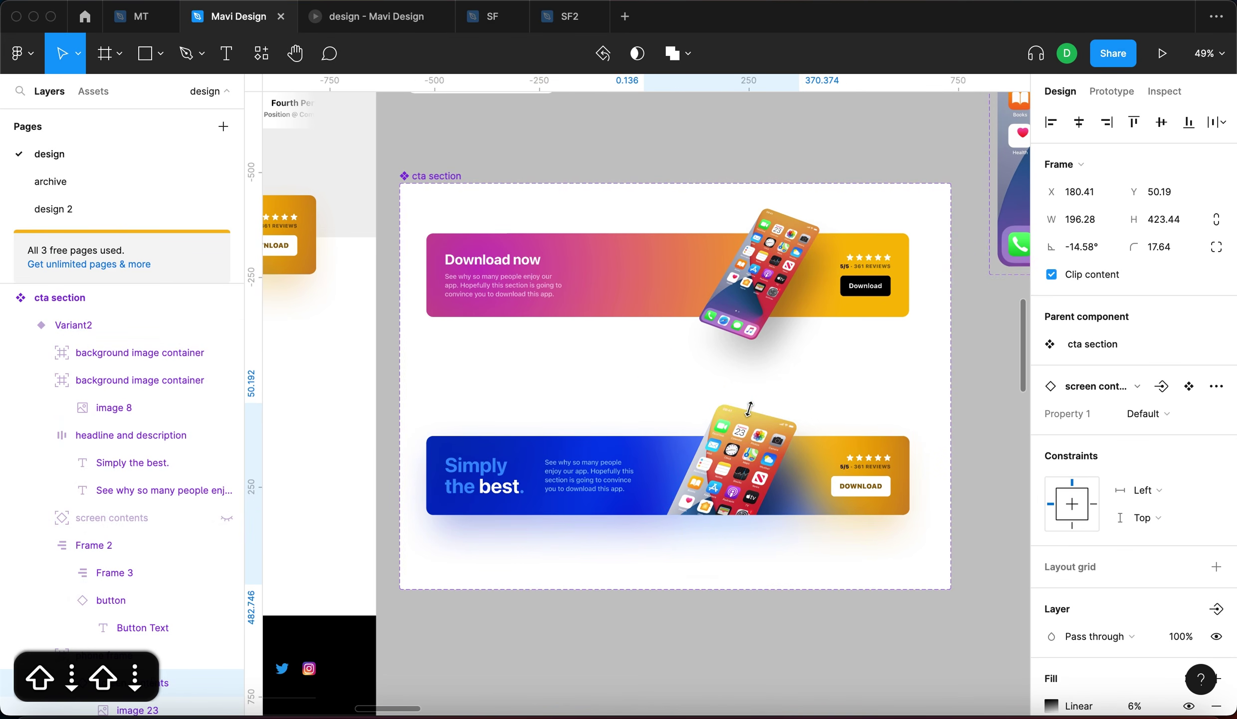
{"action": "key", "text": "shift+Up"}
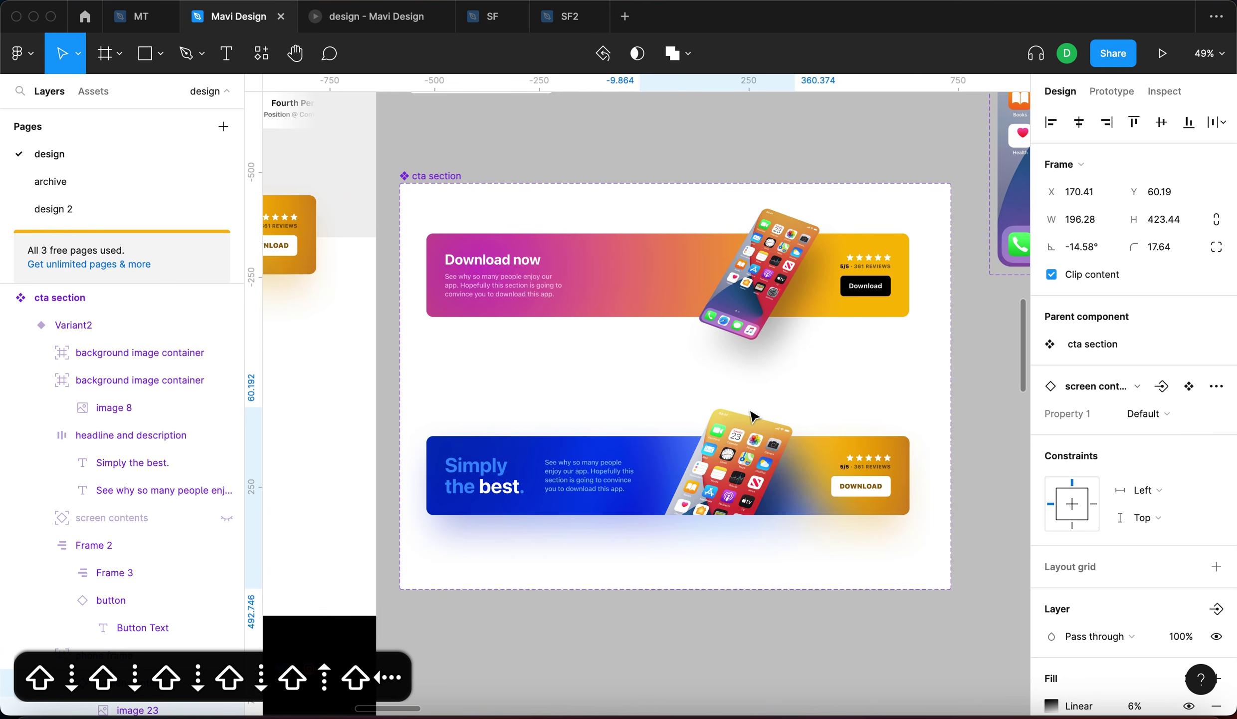
Scale the phone in Variant2 down slightly in proportion and clear the selection.
{"action": "key", "text": "k"}
{"action": "left_click_drag", "start_coordinate": [710, 585], "coordinate": [708, 568]}
{"action": "key", "text": "Escape"}
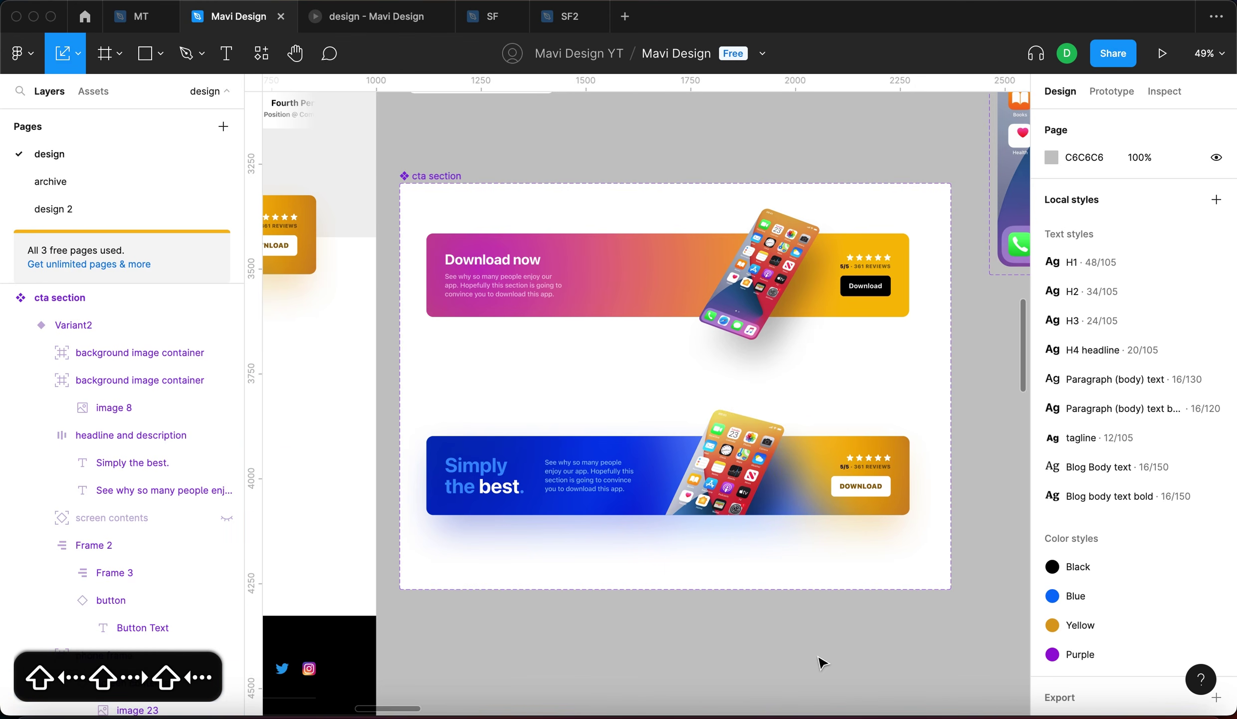
{"action": "key", "text": "n"}
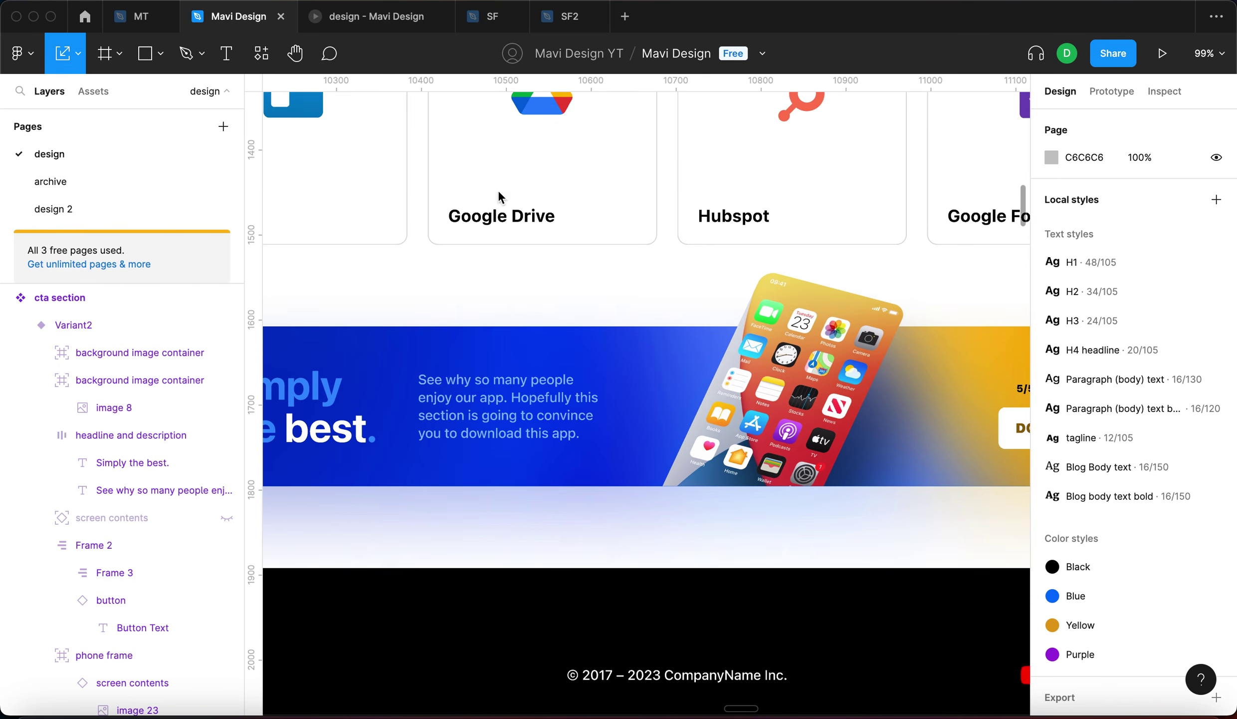
Check the cta banner with the smaller phone on the prototype's Integrations page and homepage.
{"action": "left_click", "coordinate": [371, 19]}
{"action": "scroll", "coordinate": [589, 234], "scroll_direction": "up", "scroll_amount": 3}
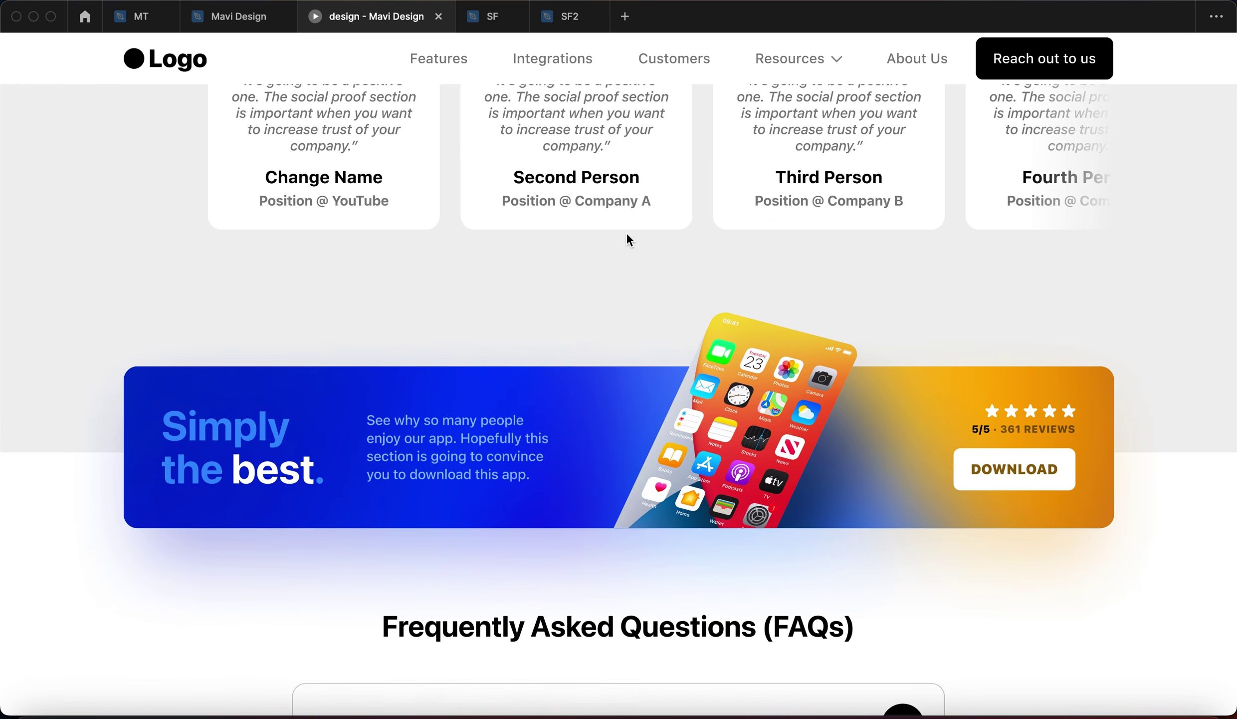
{"action": "left_click", "coordinate": [549, 62]}
{"action": "scroll", "coordinate": [715, 457], "scroll_direction": "down", "scroll_amount": 10}
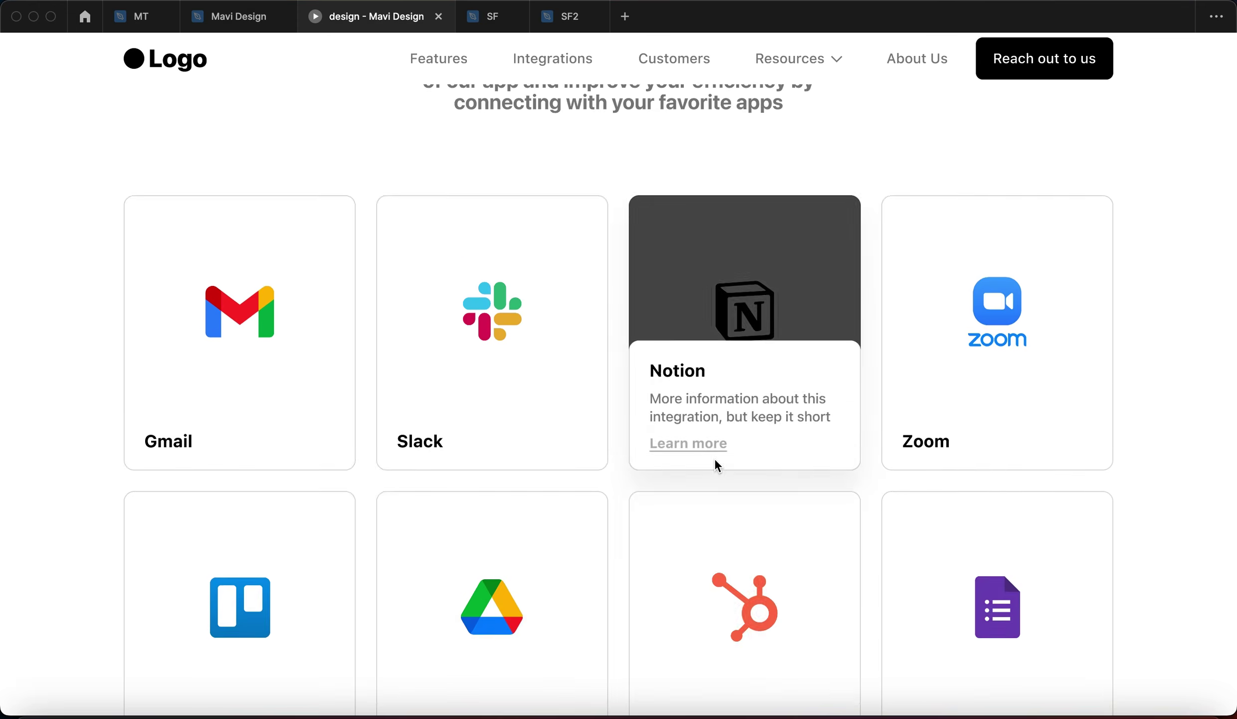
{"action": "scroll", "coordinate": [716, 459], "scroll_direction": "up", "scroll_amount": 5}
{"action": "left_click", "coordinate": [878, 514]}
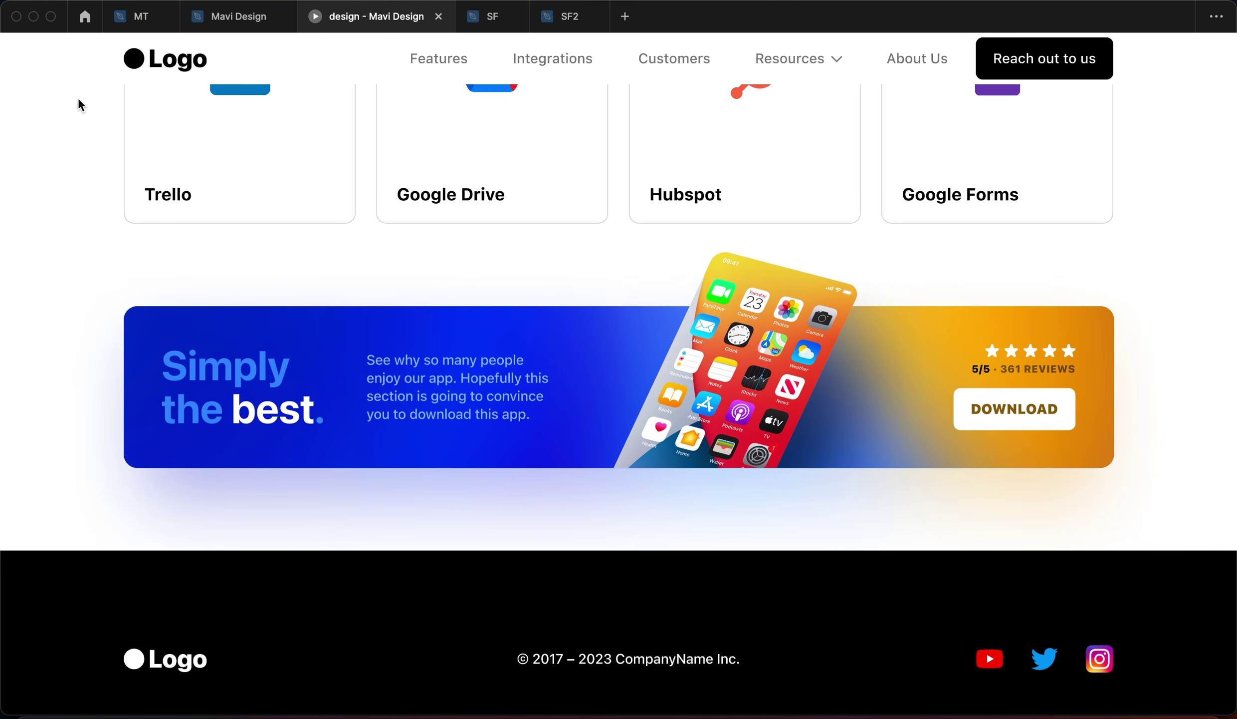
{"action": "scroll", "coordinate": [43, 182], "scroll_direction": "up", "scroll_amount": 10}
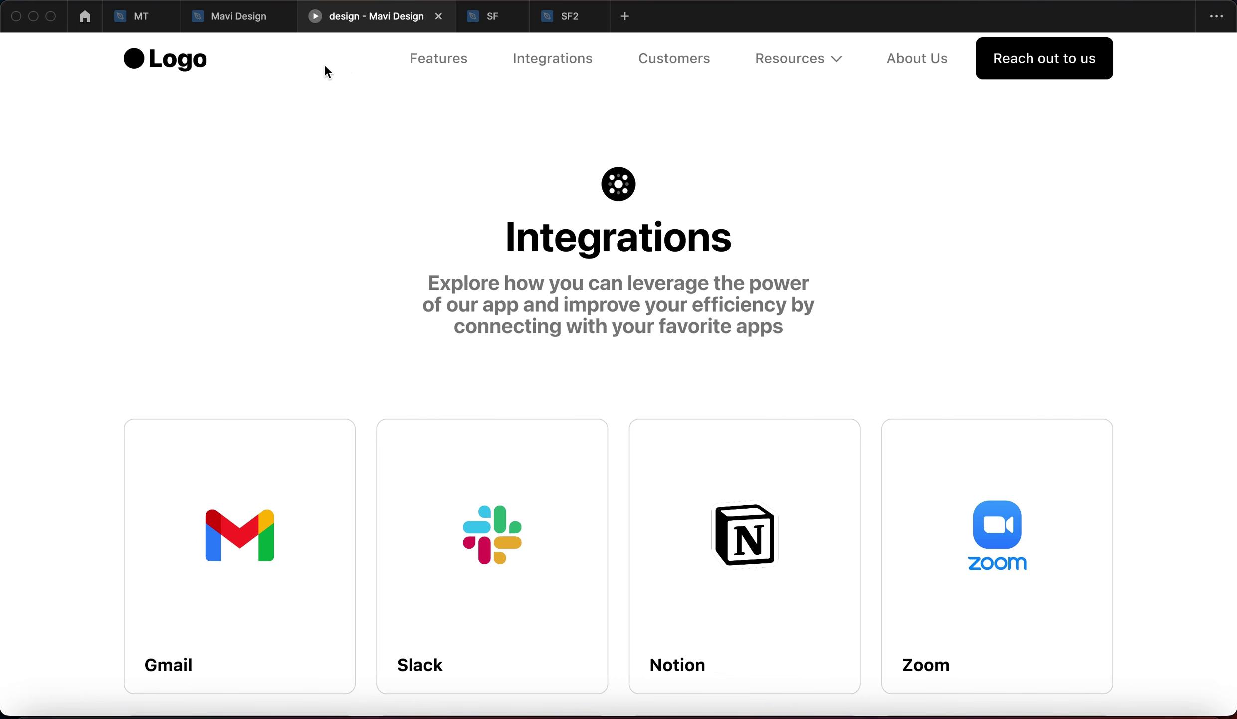
{"action": "left_click", "coordinate": [191, 71]}
{"action": "scroll", "coordinate": [251, 363], "scroll_direction": "down", "scroll_amount": 20}
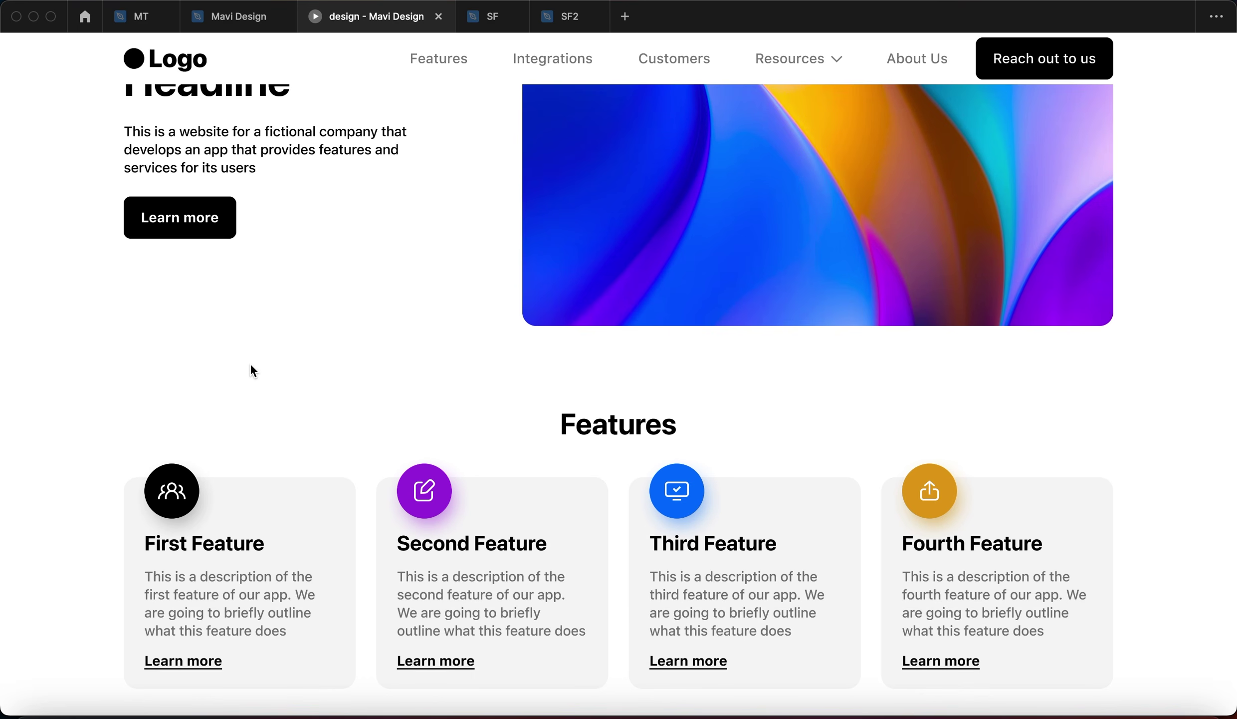
{"action": "scroll", "coordinate": [195, 361], "scroll_direction": "down", "scroll_amount": 3}
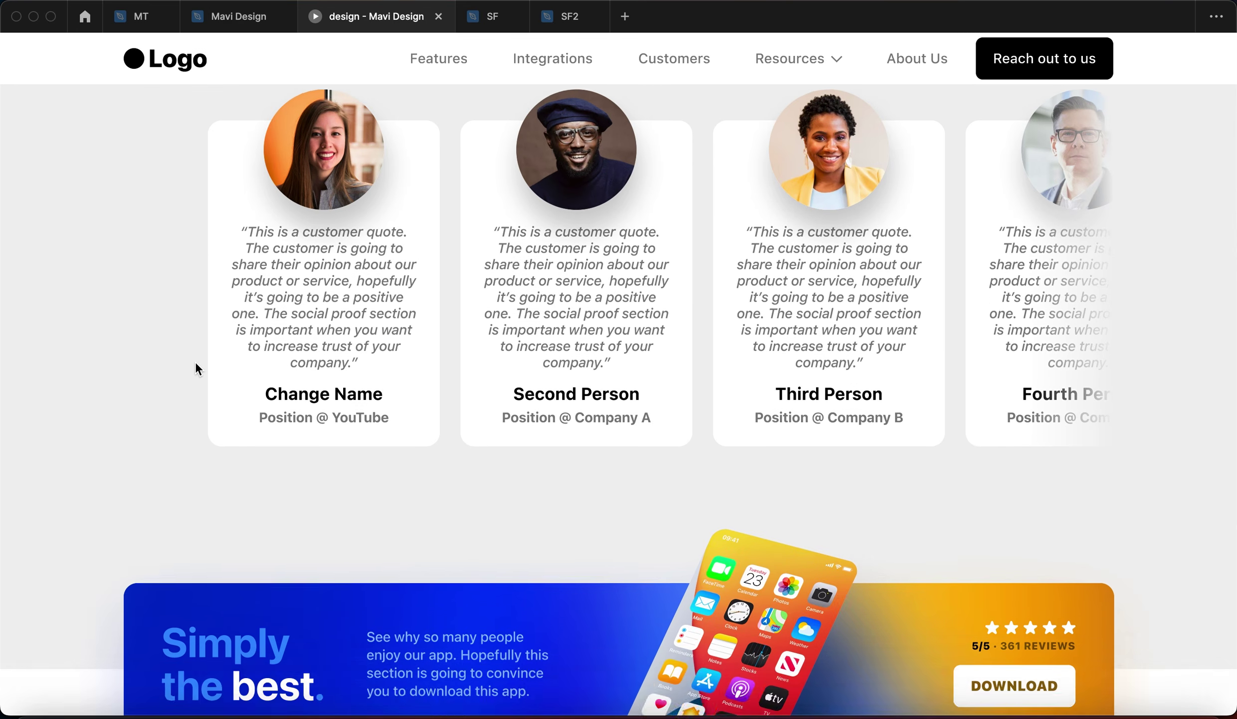
Return to the design file, view the width sizing options of the integrations page's cta section, and close them without choosing.
{"action": "key", "text": "ctrl+shift+Tab"}
{"action": "left_click", "coordinate": [1089, 248]}
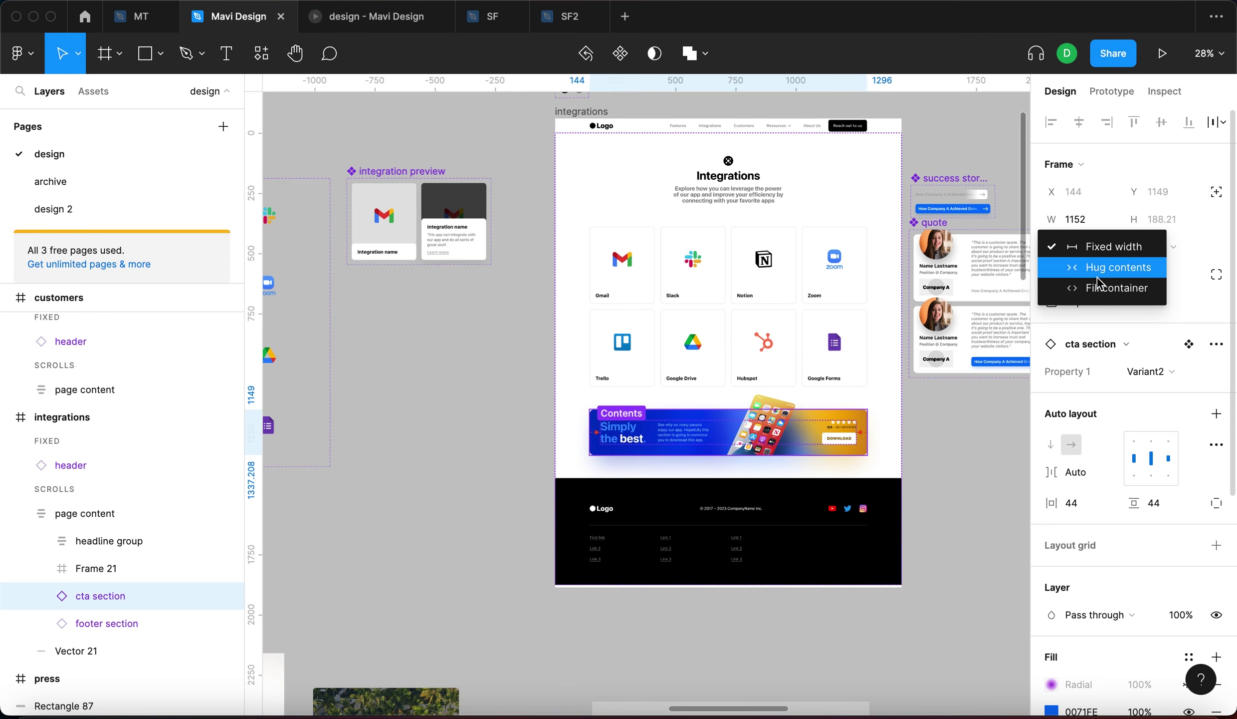
{"action": "left_click", "coordinate": [993, 473]}
{"action": "left_click", "coordinate": [982, 473]}
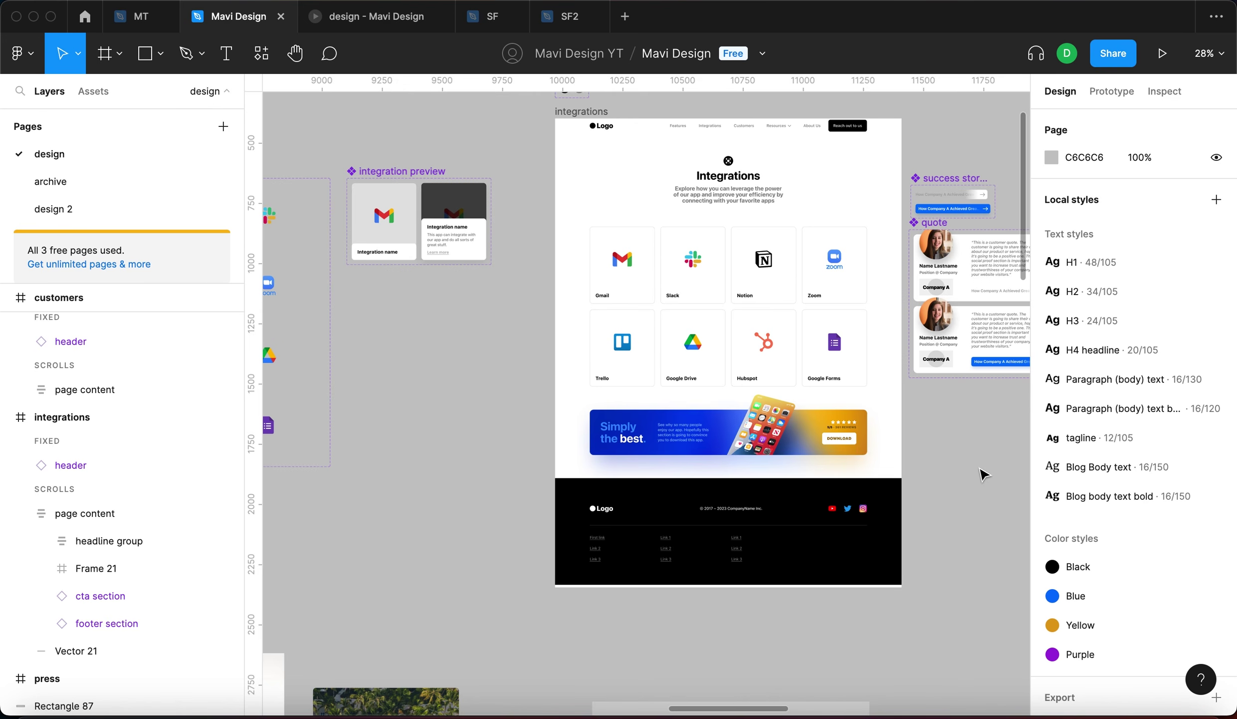
{"action": "scroll", "coordinate": [852, 441], "scroll_direction": "up", "scroll_amount": 5}
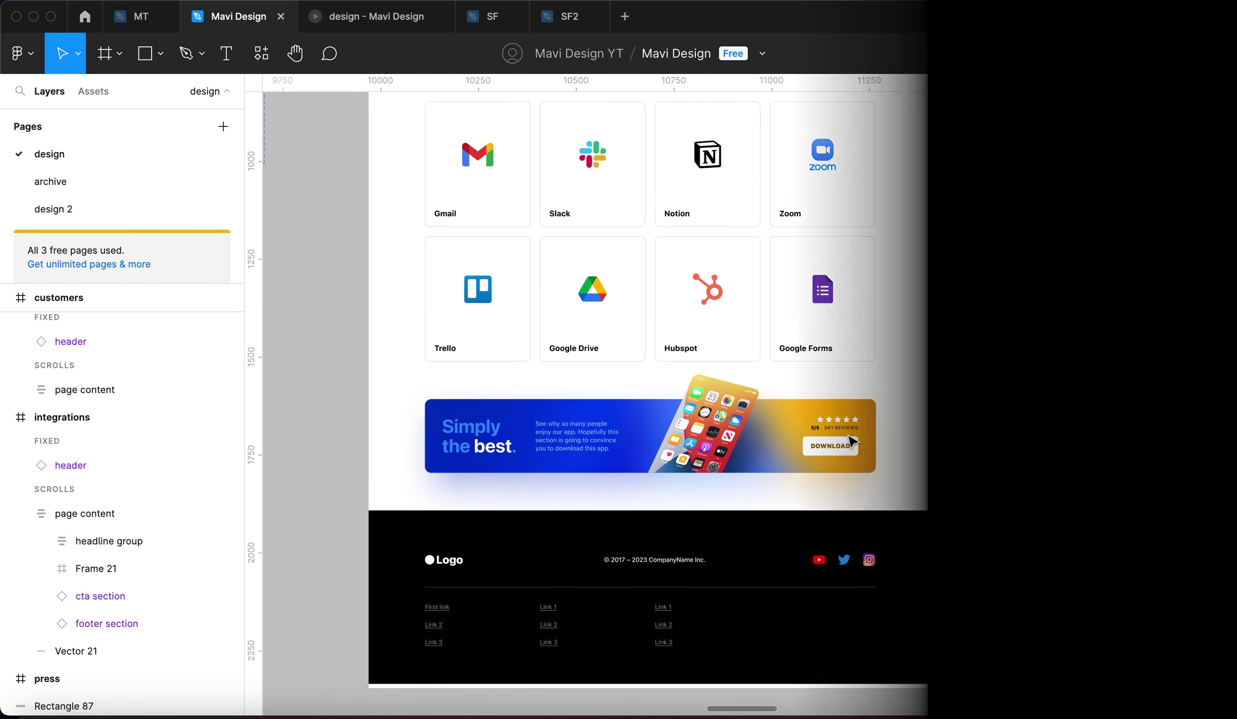